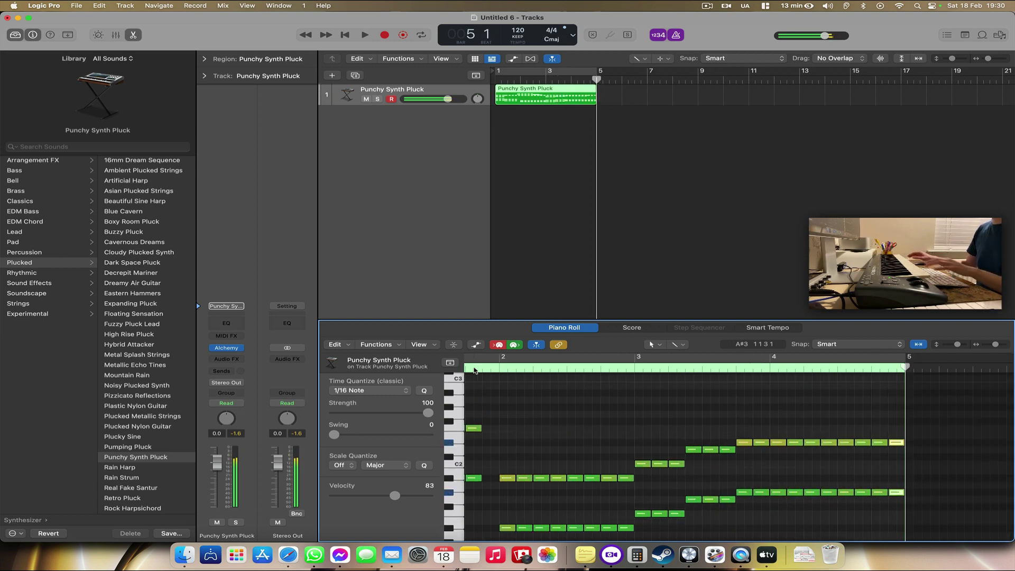
# Step: Play the project from bar 1 and switch the Tracks area's main tool to the Pointer tool
pyautogui.click(497, 66)
pyautogui.press('space')
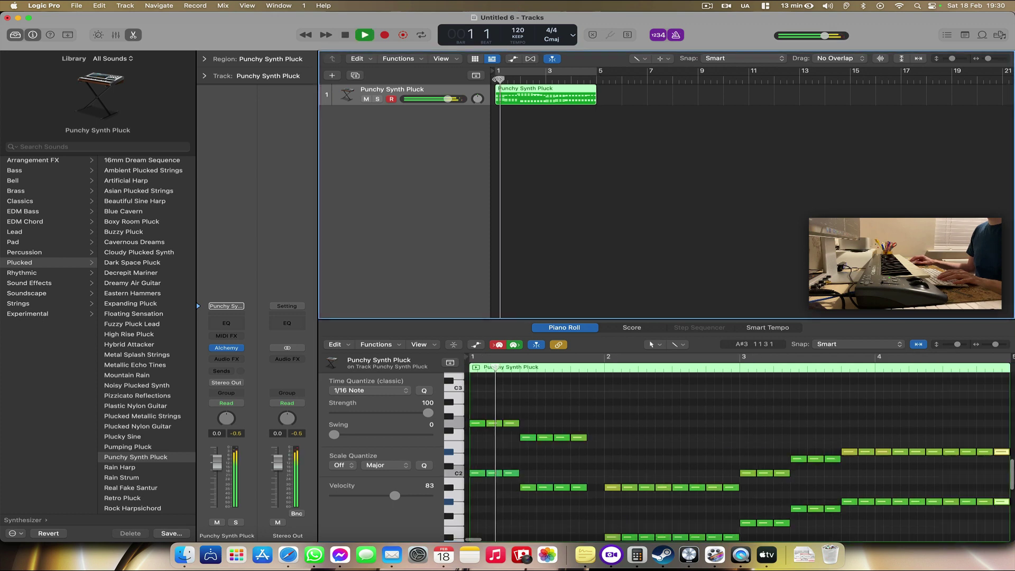
pyautogui.click(639, 59)
pyautogui.click(648, 71)
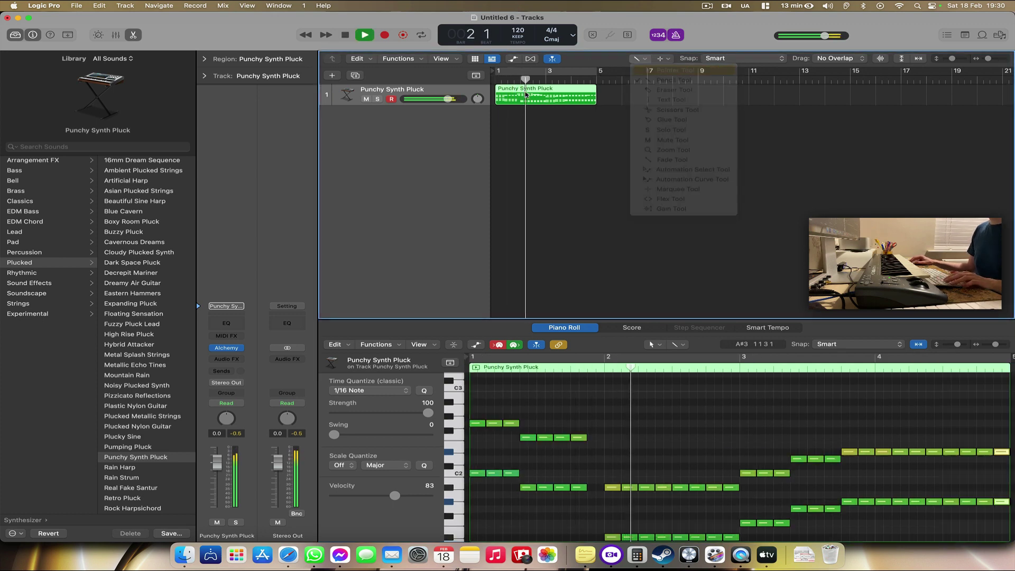
pyautogui.press('super+4')
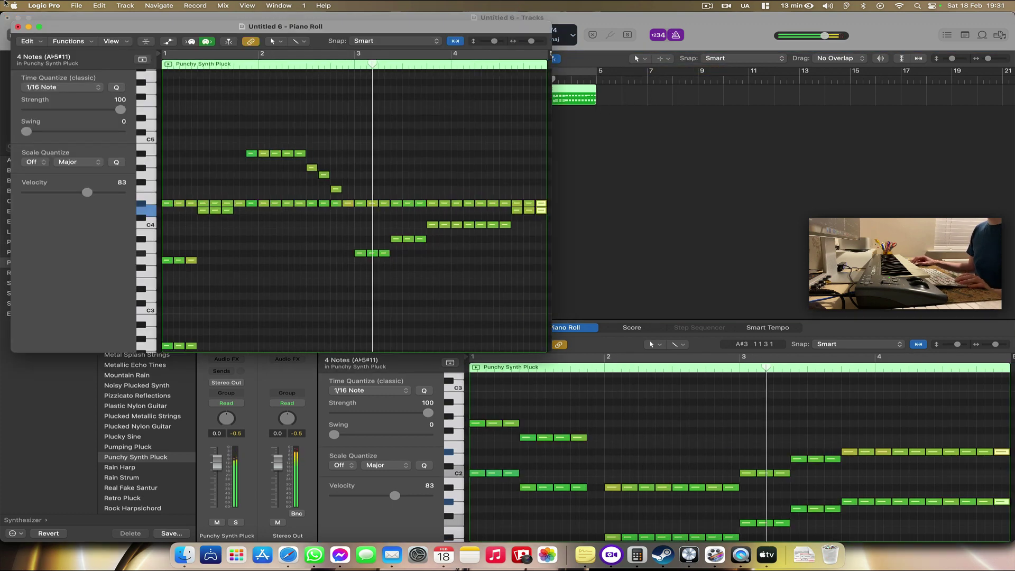
pyautogui.click(17, 27)
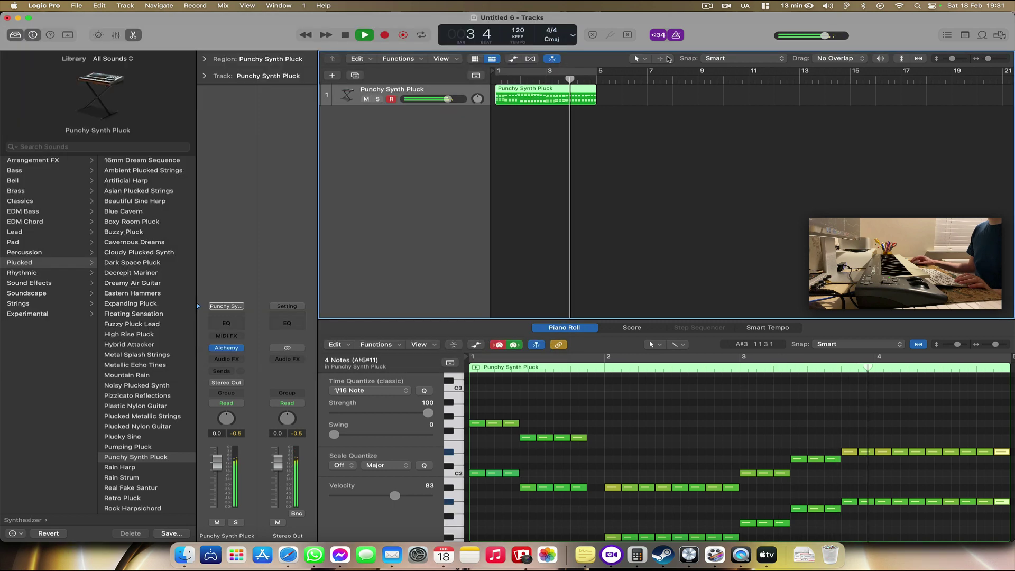
# Step: Copy the Punchy Synth Pluck region to bar 5, and copy both regions to bar 9 so four run end to end
pyautogui.moveTo(539, 101); pyautogui.dragTo(625, 94)
pyautogui.keyDown('shift'); pyautogui.click(523, 95); pyautogui.keyUp('shift')
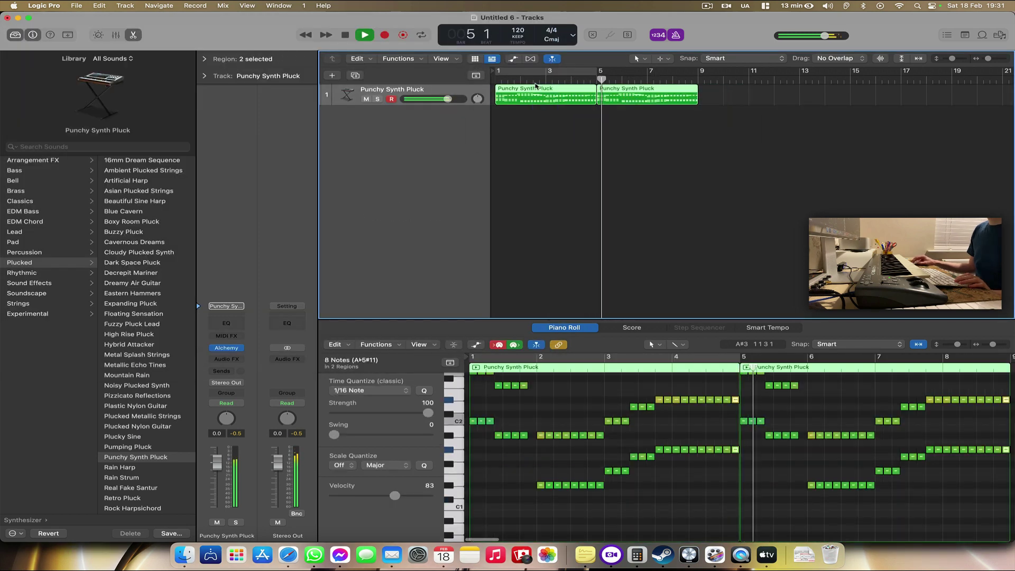
pyautogui.moveTo(523, 95); pyautogui.dragTo(759, 95)
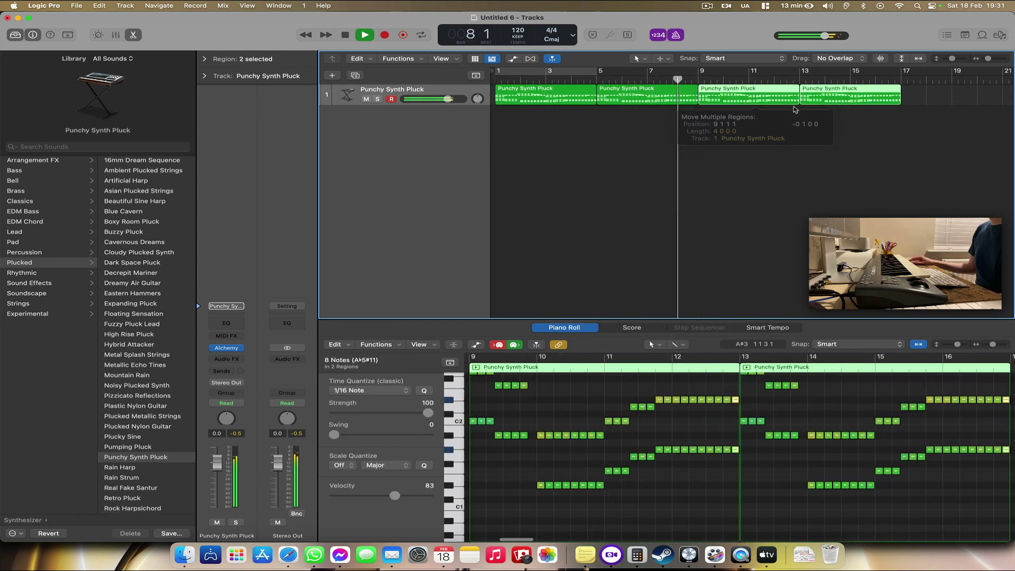
# Step: Change the track's sound to Metal Splash Strings and copy its four selected regions to bar 17
pyautogui.moveTo(895, 126); pyautogui.dragTo(550, 96)
pyautogui.click(132, 334)
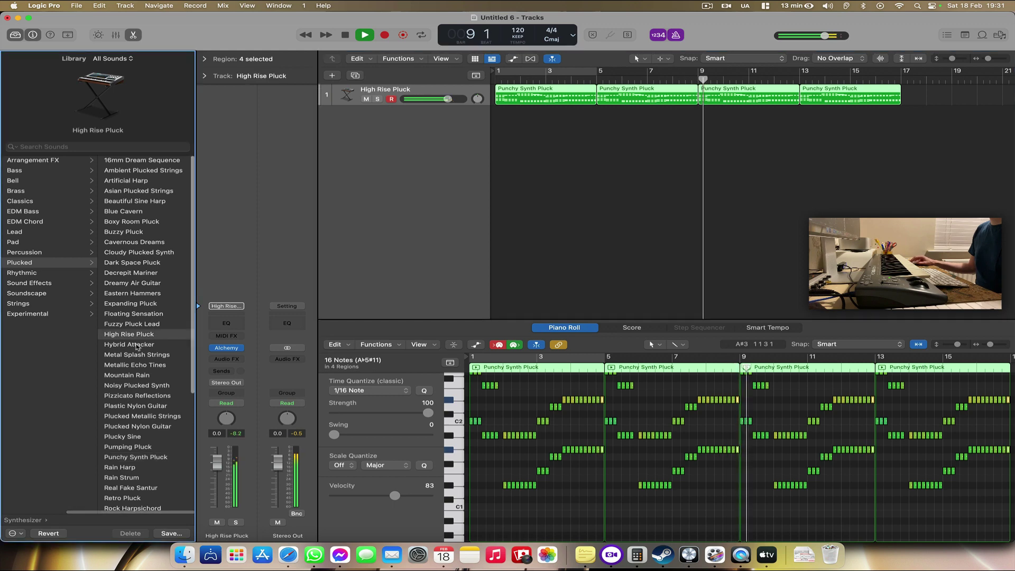
pyautogui.click(148, 357)
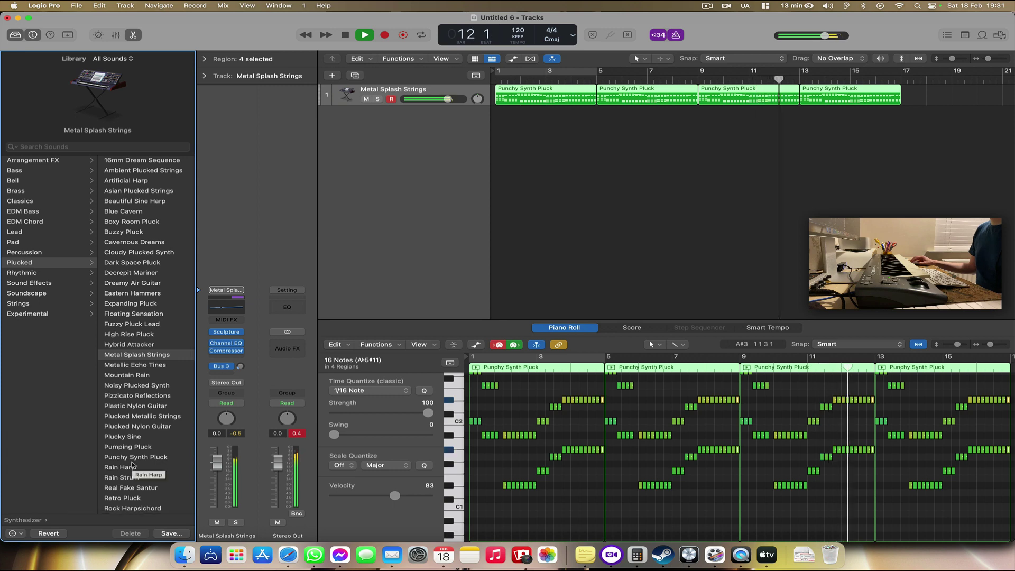
pyautogui.moveTo(922, 125); pyautogui.dragTo(907, 97)
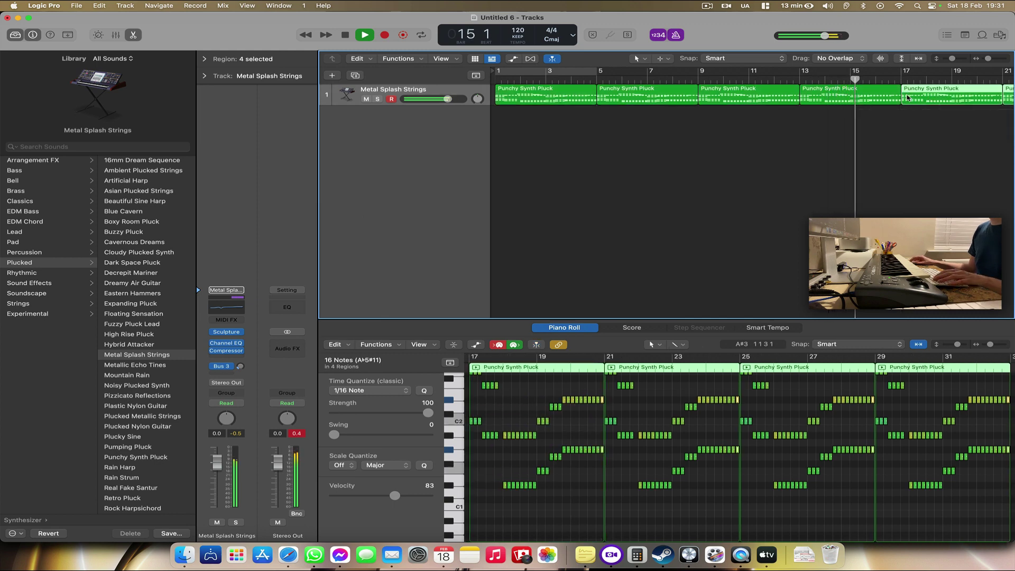
# Step: Duplicate the track and load the Strings (Apple) setting from the user Orchestral & Acoustic channel strips on the new track
pyautogui.press('super+d')
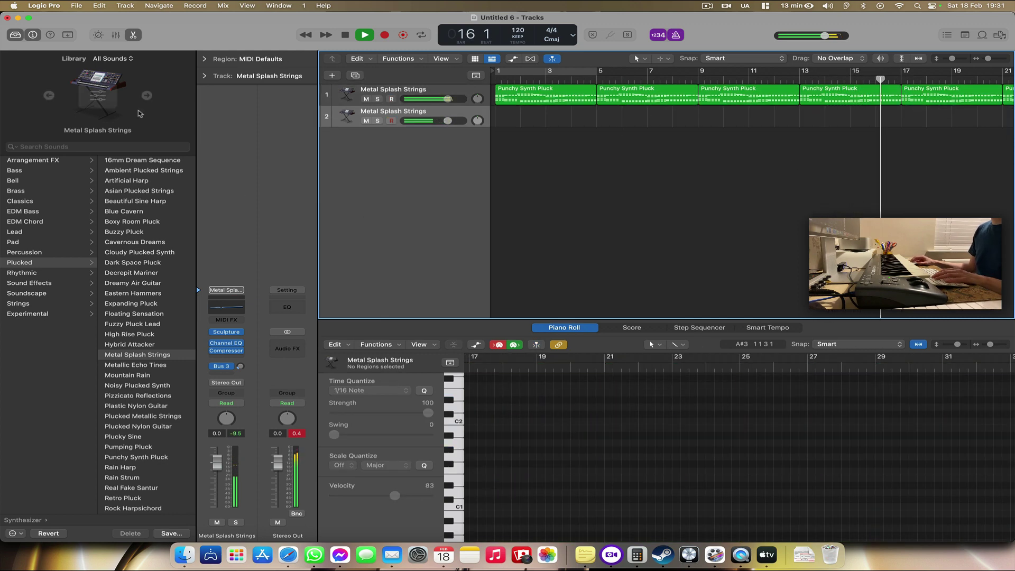
pyautogui.hscroll(-5, 100, 209)
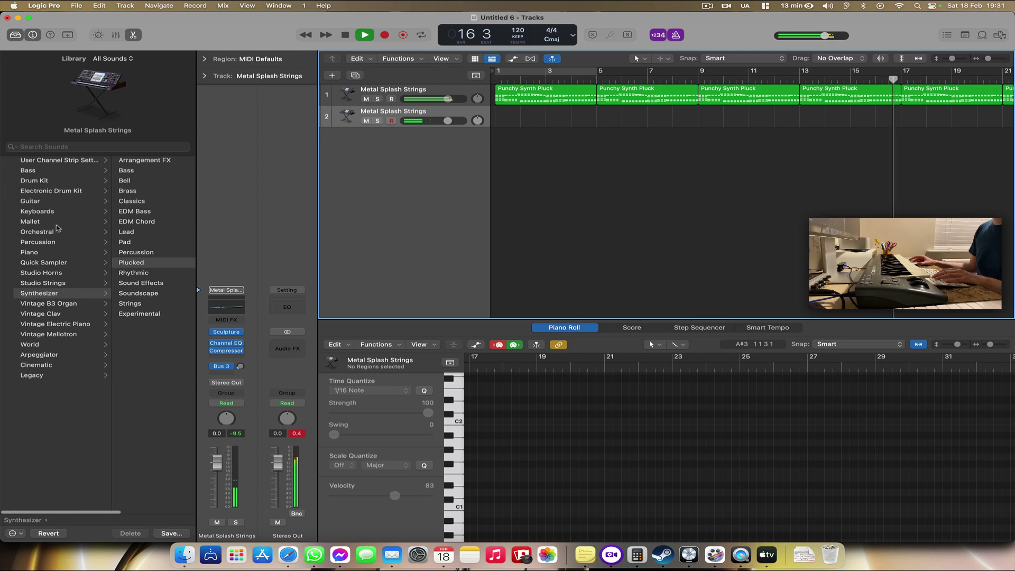
pyautogui.click(66, 160)
pyautogui.click(146, 180)
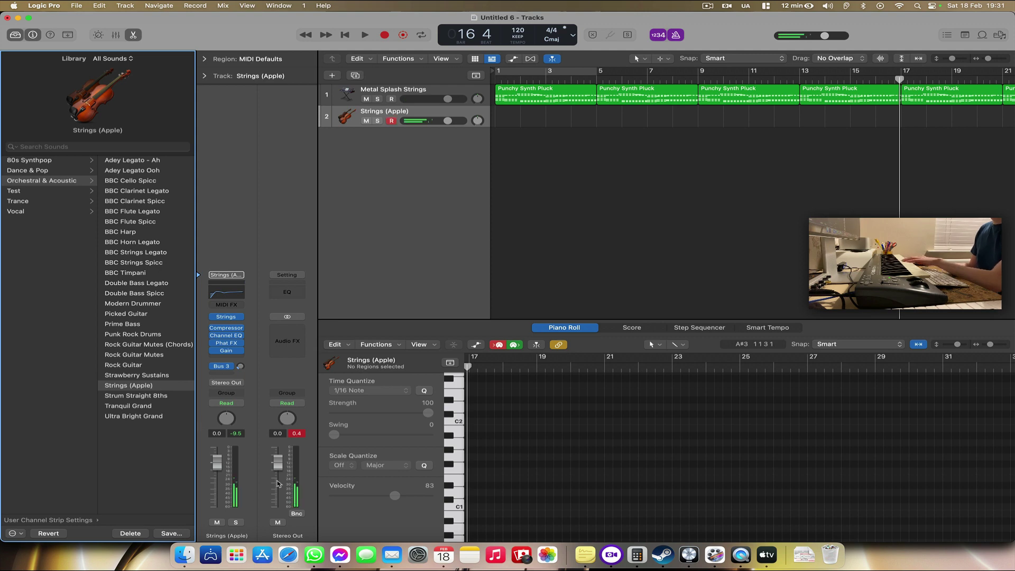
# Step: Set the articulation of the strings instrument to Spiccato in its Smart Controls
pyautogui.press('b')
pyautogui.click(457, 464)
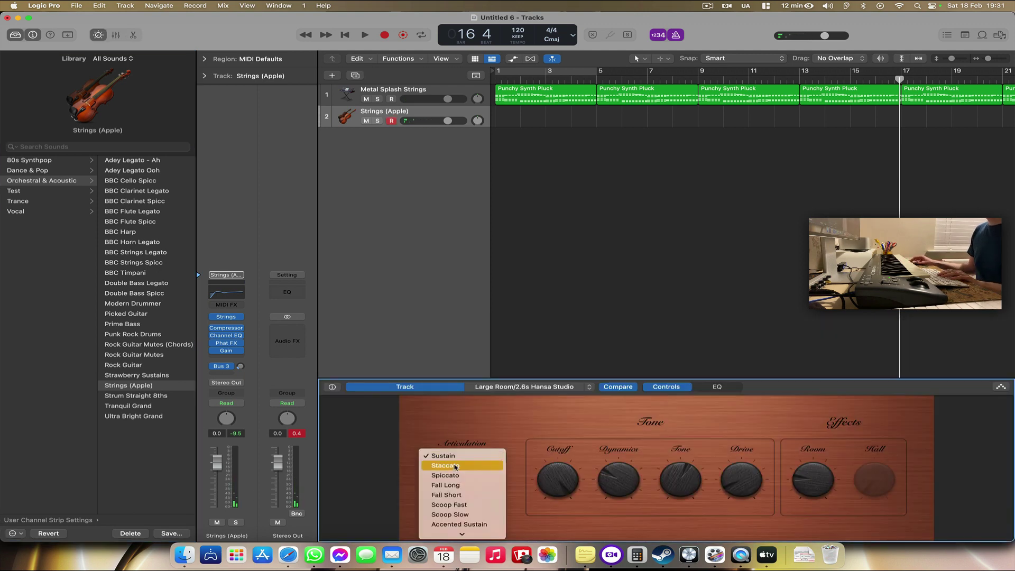
pyautogui.click(451, 476)
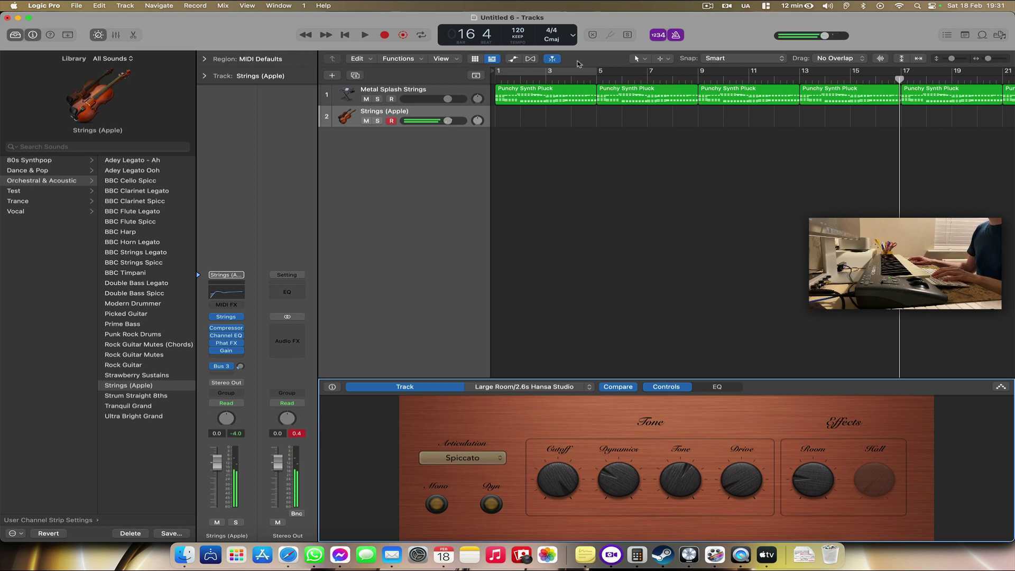
# Step: Record a strings part from bar 5 to bar 9 on the Strings (Apple) track and copy the region to bar 9
pyautogui.doubleClick(549, 79)
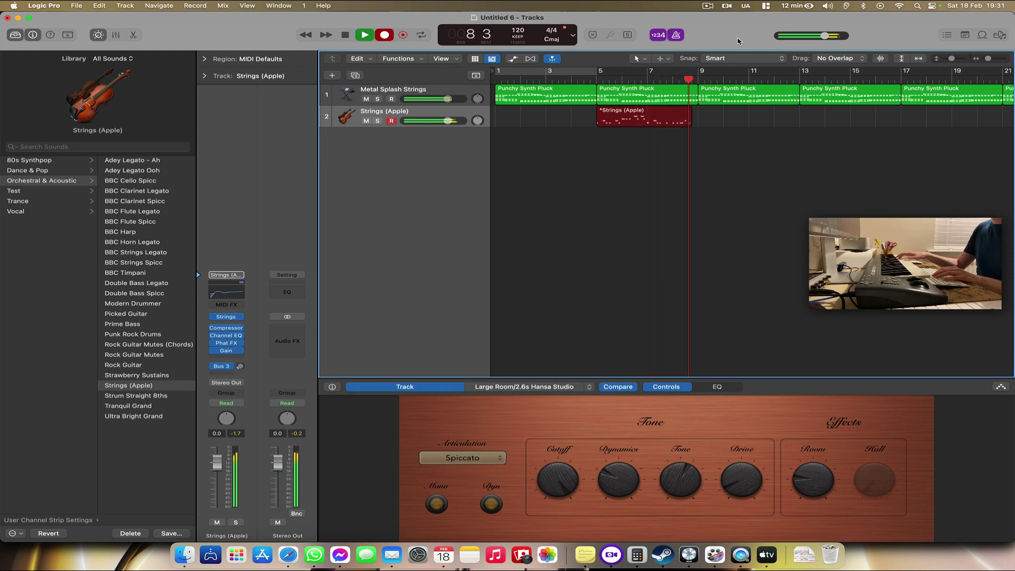
pyautogui.press('space')
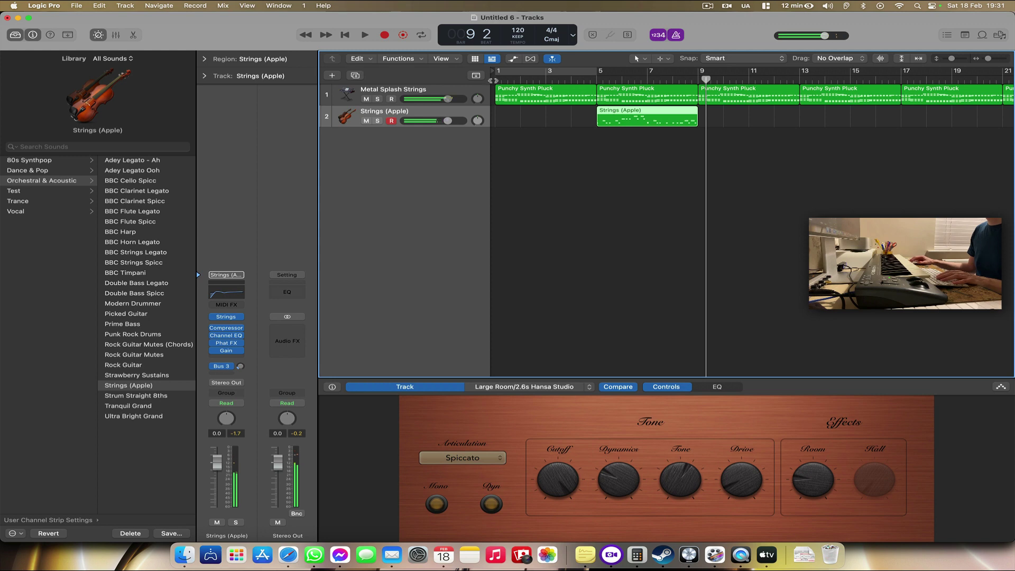
pyautogui.moveTo(620, 112); pyautogui.dragTo(734, 117)
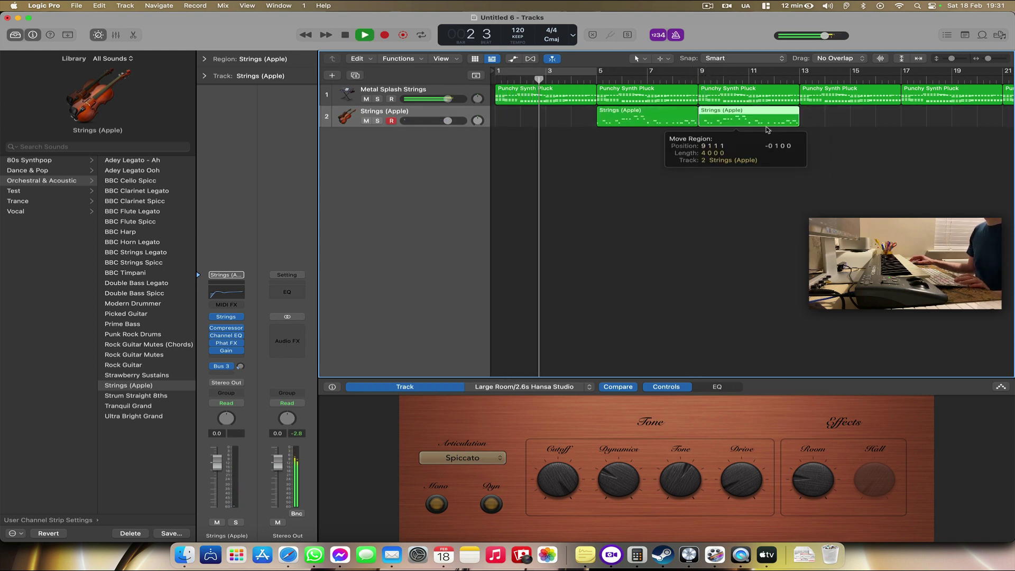
# Step: Set the Strings (Apple) track's volume to -10.2 dB and show the region settings of its two selected regions
pyautogui.moveTo(855, 144); pyautogui.dragTo(650, 126)
pyautogui.moveTo(471, 119); pyautogui.dragTo(433, 121)
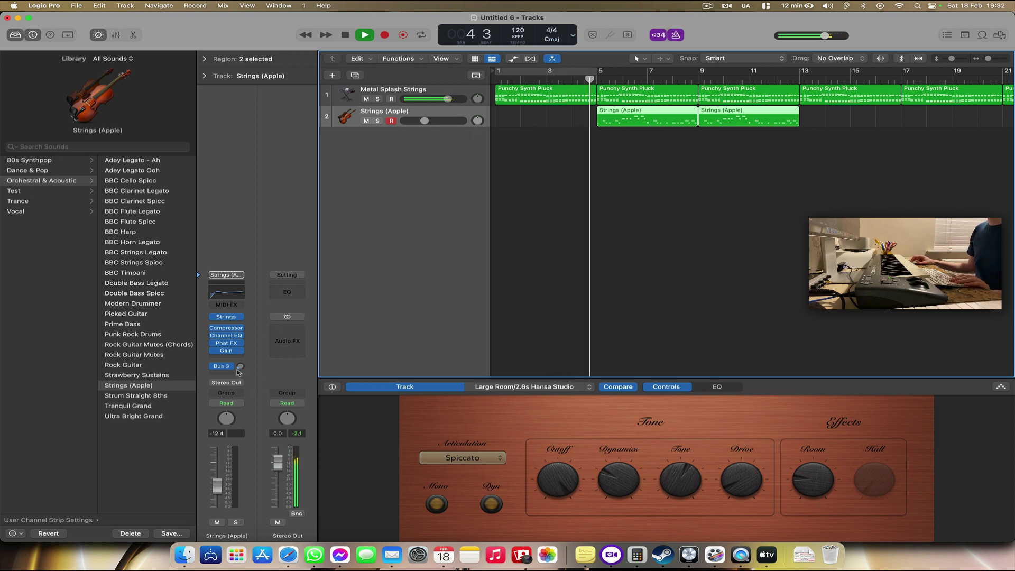
pyautogui.moveTo(430, 124); pyautogui.dragTo(427, 121)
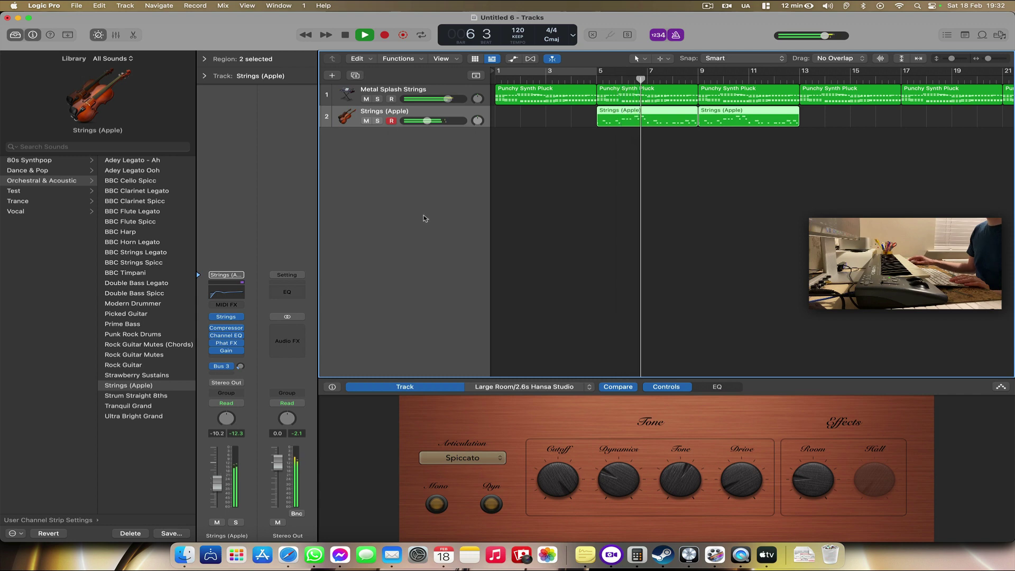
pyautogui.click(205, 59)
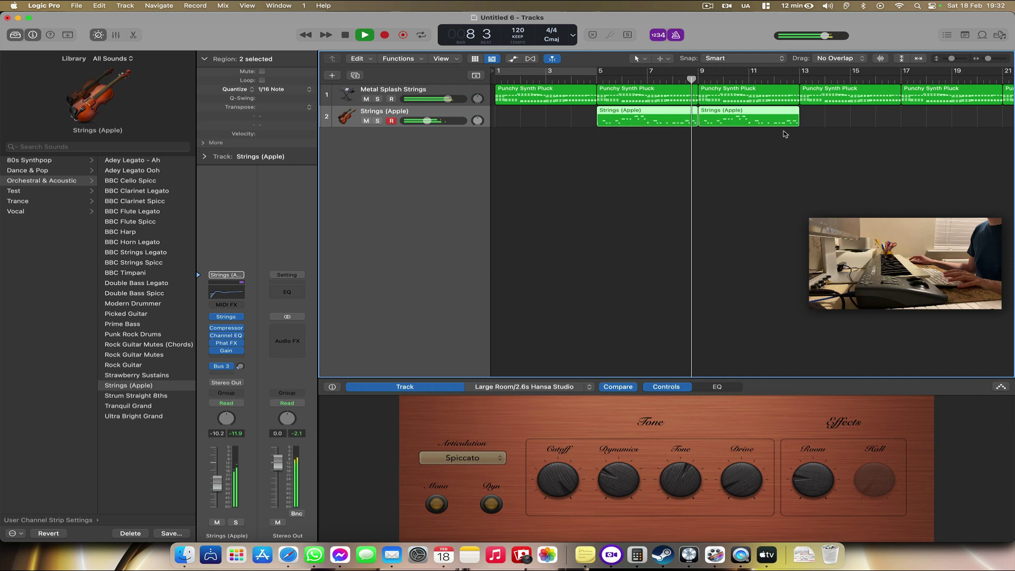
# Step: Duplicate the Metal Splash Strings track with the same sound, directly below the original
pyautogui.click(385, 90)
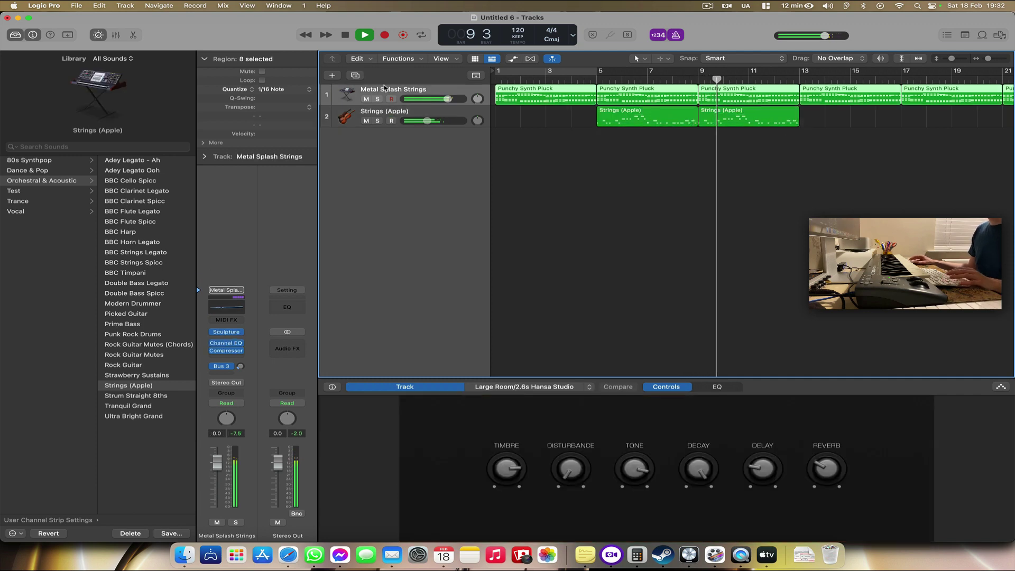
pyautogui.press('super+d')
pyautogui.click(629, 103)
pyautogui.press('BackSpace')
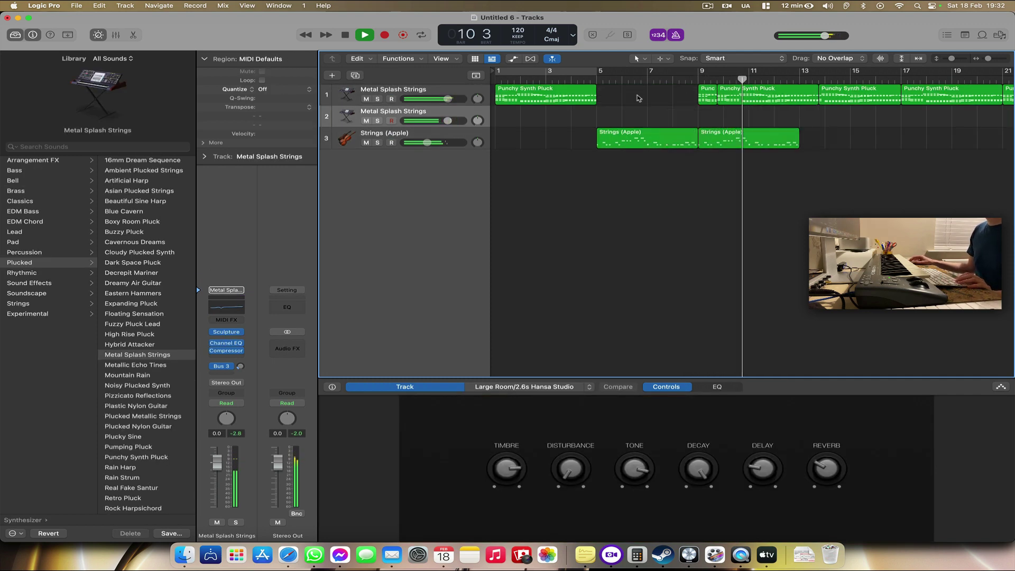
pyautogui.press('super+z')
# Step: Copy the Punchy Synth Pluck regions at bars 5 and 9 onto the second track and open them in the Piano Roll
pyautogui.moveTo(782, 114); pyautogui.dragTo(636, 117)
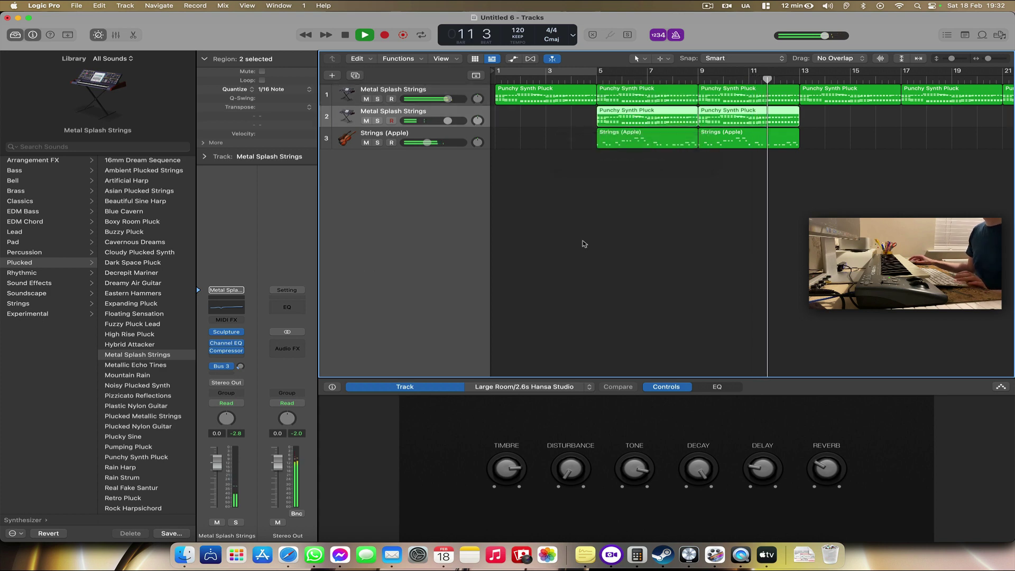
pyautogui.doubleClick(620, 126)
pyautogui.press('space')
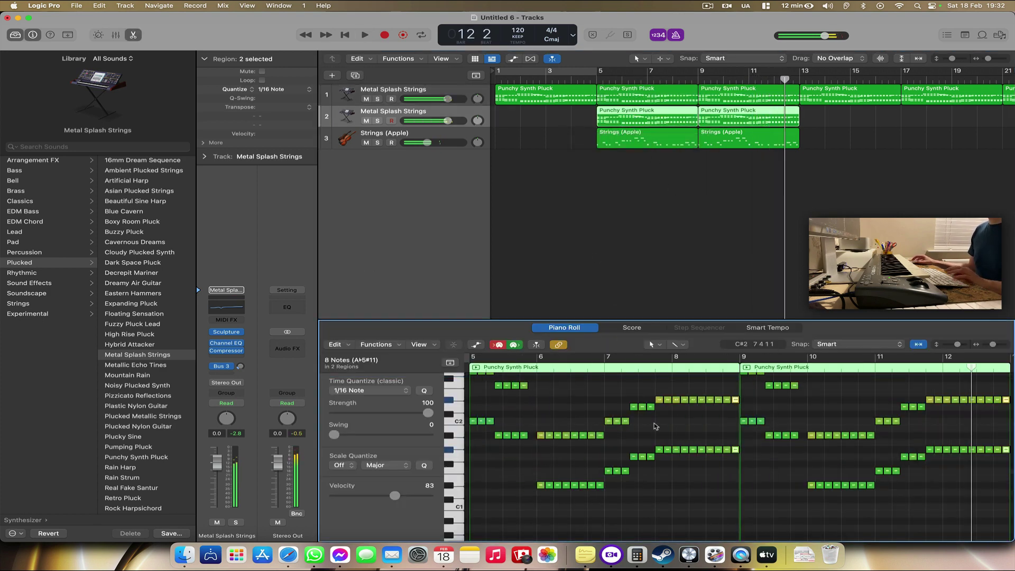
# Step: Delete the high melody notes from the second track's region at bar 5, keeping the low bass notes
pyautogui.scroll(-5, 656, 425)
pyautogui.scroll(6, 654, 425)
pyautogui.moveTo(551, 432); pyautogui.dragTo(474, 395)
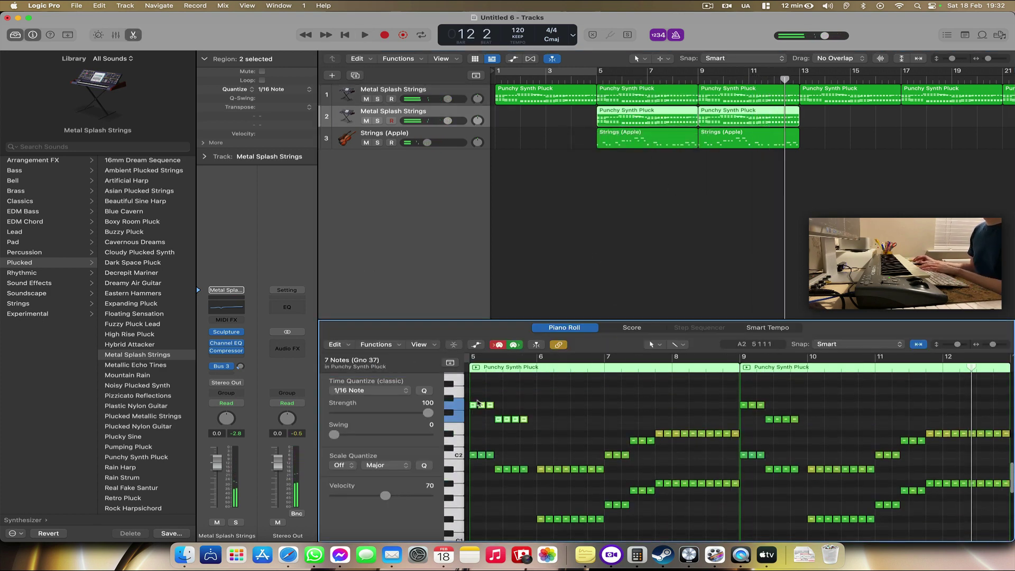
pyautogui.scroll(6, 516, 415)
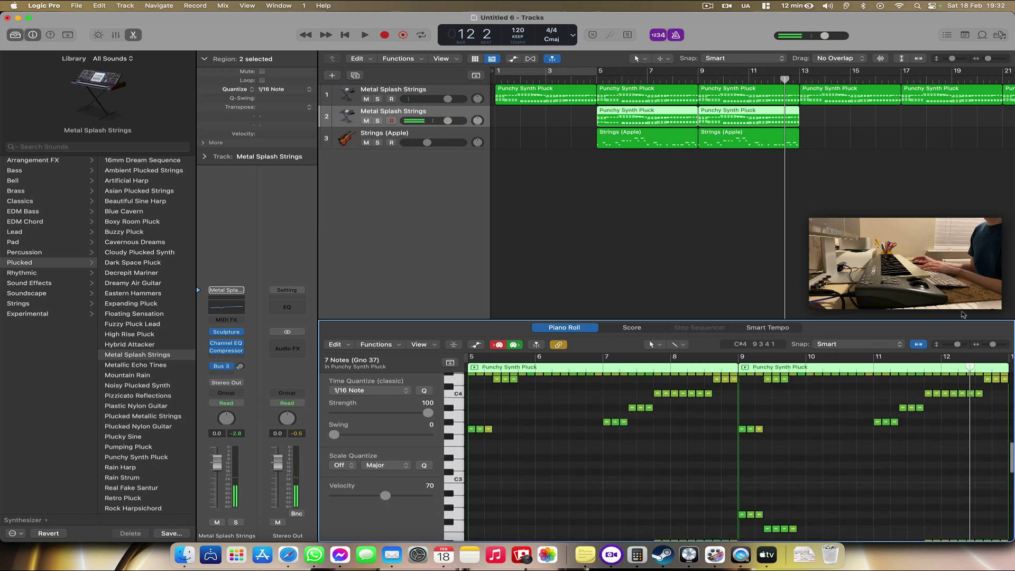
pyautogui.moveTo(958, 343); pyautogui.dragTo(916, 357)
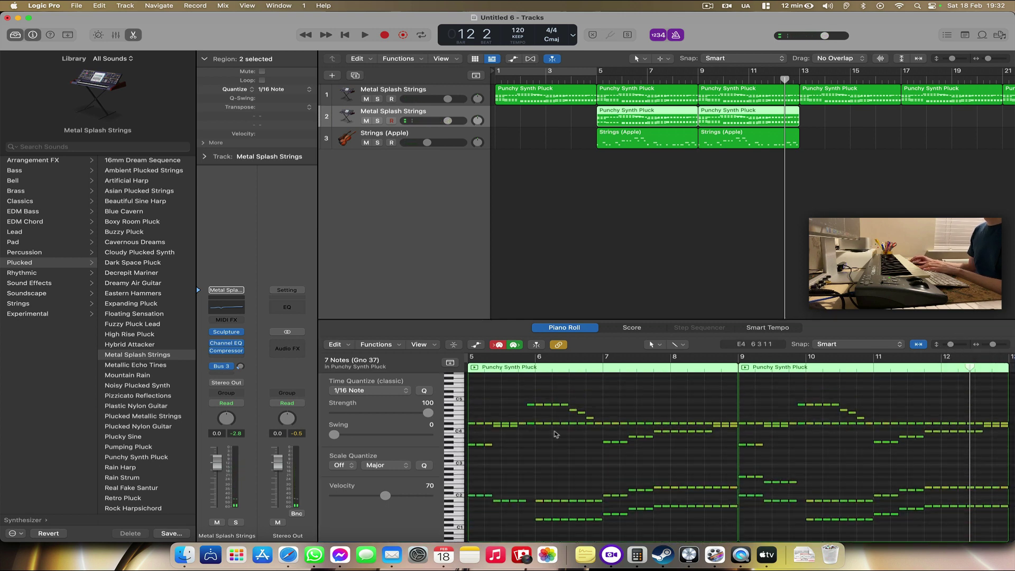
pyautogui.moveTo(553, 458); pyautogui.dragTo(462, 398)
pyautogui.press('Delete')
pyautogui.moveTo(589, 397); pyautogui.dragTo(736, 453)
pyautogui.press('Delete')
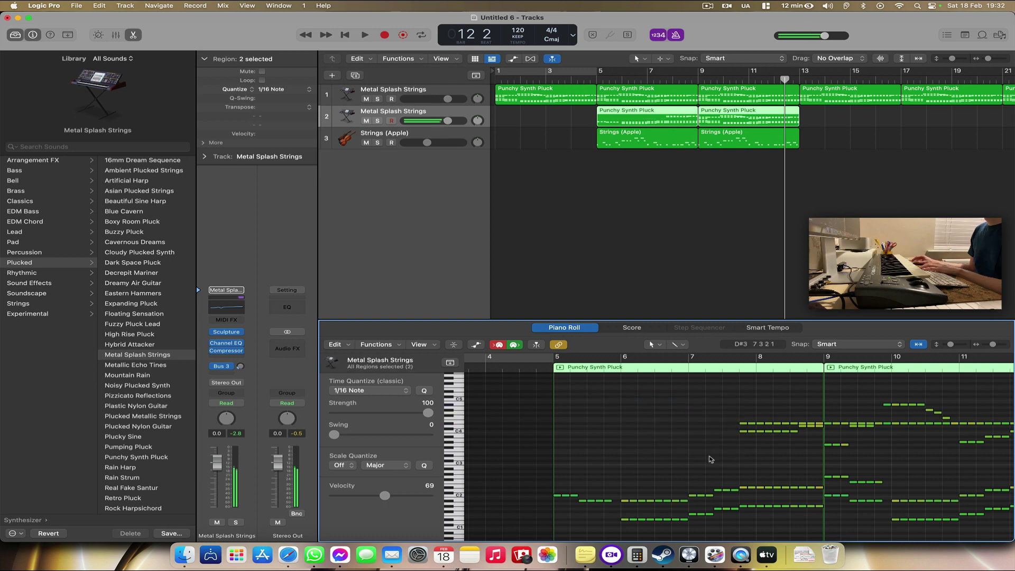
pyautogui.moveTo(681, 500); pyautogui.dragTo(758, 469)
pyautogui.moveTo(712, 490); pyautogui.dragTo(819, 414)
pyautogui.press('Delete')
# Step: Replace the second track's unedited region at bar 9 with a copy of the edited region from bar 5
pyautogui.click(547, 81)
pyautogui.press('Delete')
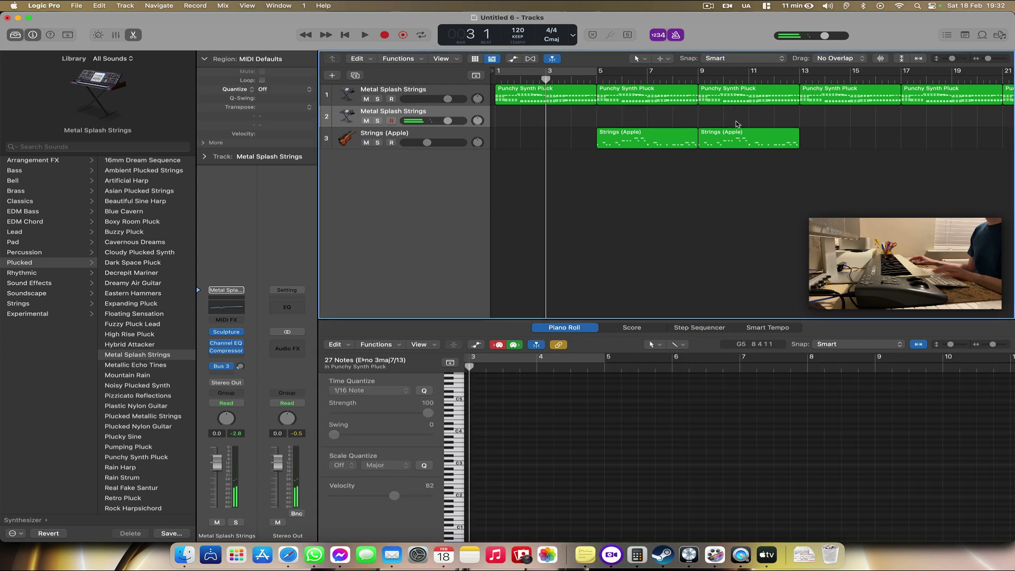
pyautogui.press('super+z')
pyautogui.click(833, 116)
pyautogui.click(766, 113)
pyautogui.press('Delete')
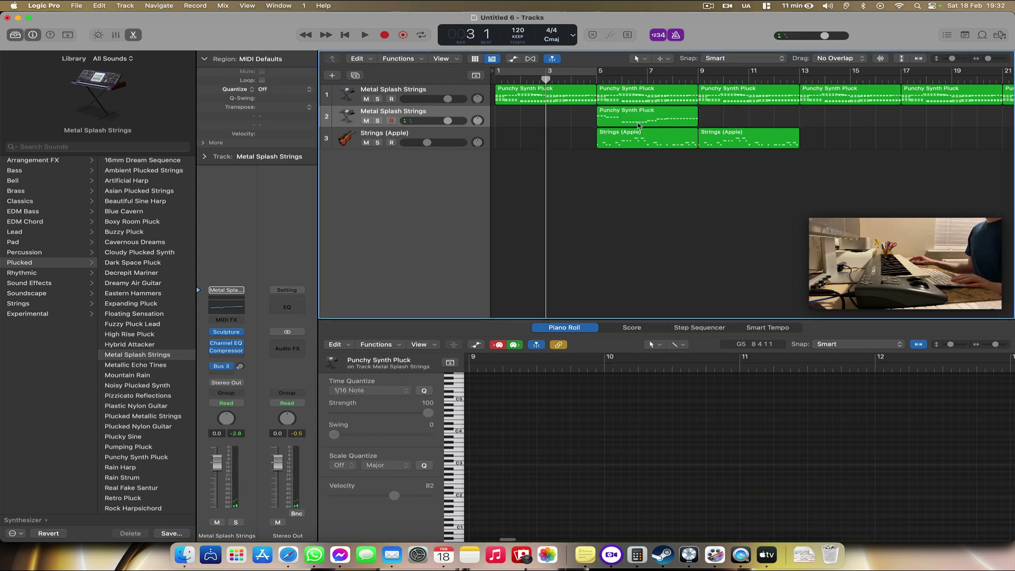
pyautogui.moveTo(640, 126); pyautogui.dragTo(741, 126)
# Step: Play the project from bar 3 and change the second track's sound to 90s Stereo Synth Bass
pyautogui.press('space')
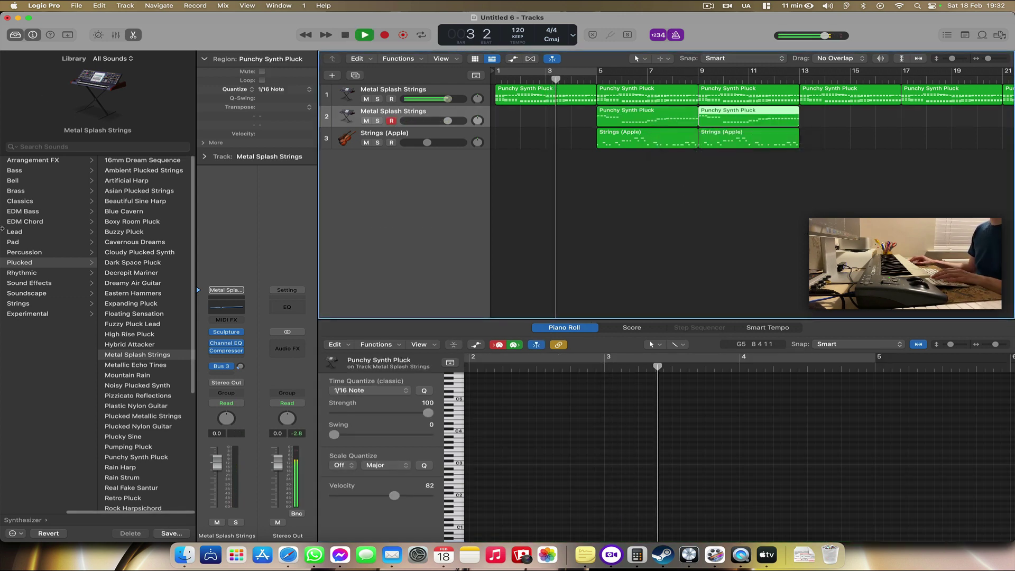
pyautogui.click(14, 170)
pyautogui.click(159, 191)
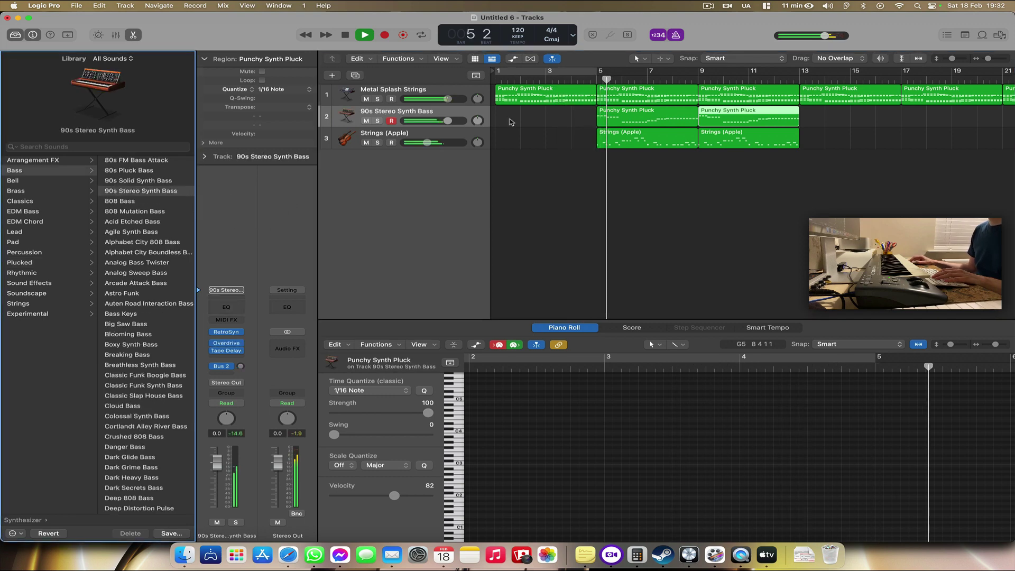
# Step: Copy the bass and strings regions at bars 5 and 9 to bar 13, and set the strings track's Bus 3 send to -1.0
pyautogui.moveTo(842, 152); pyautogui.dragTo(839, 126)
pyautogui.click(571, 157)
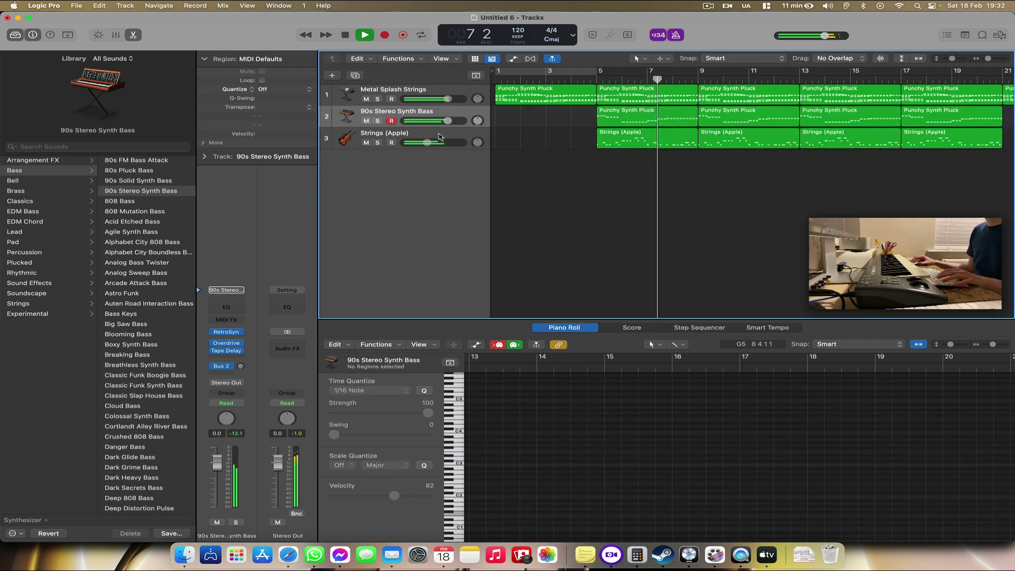
pyautogui.click(440, 137)
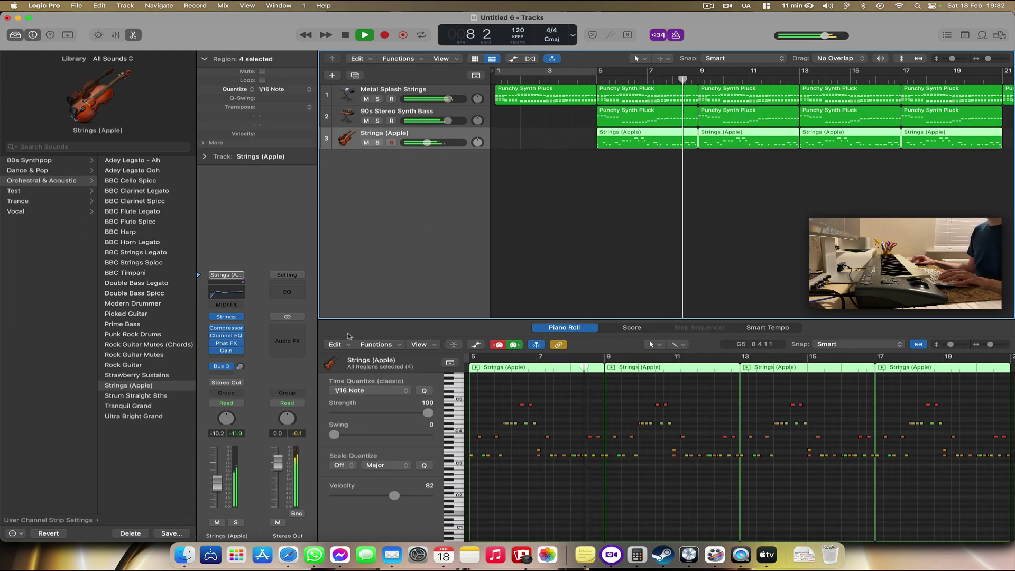
pyautogui.moveTo(241, 366); pyautogui.dragTo(249, 315)
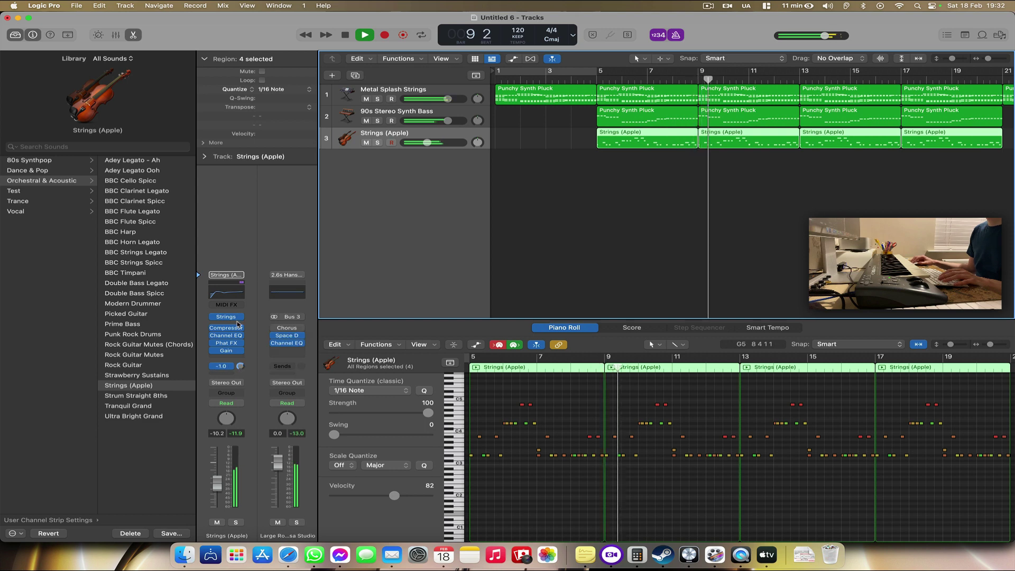
pyautogui.click(584, 488)
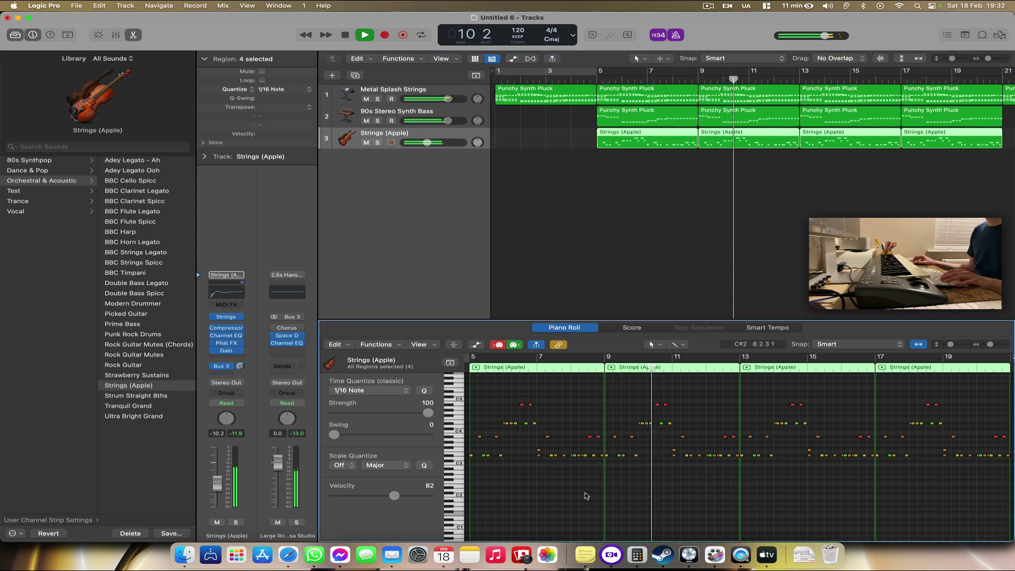
pyautogui.press('super+a')
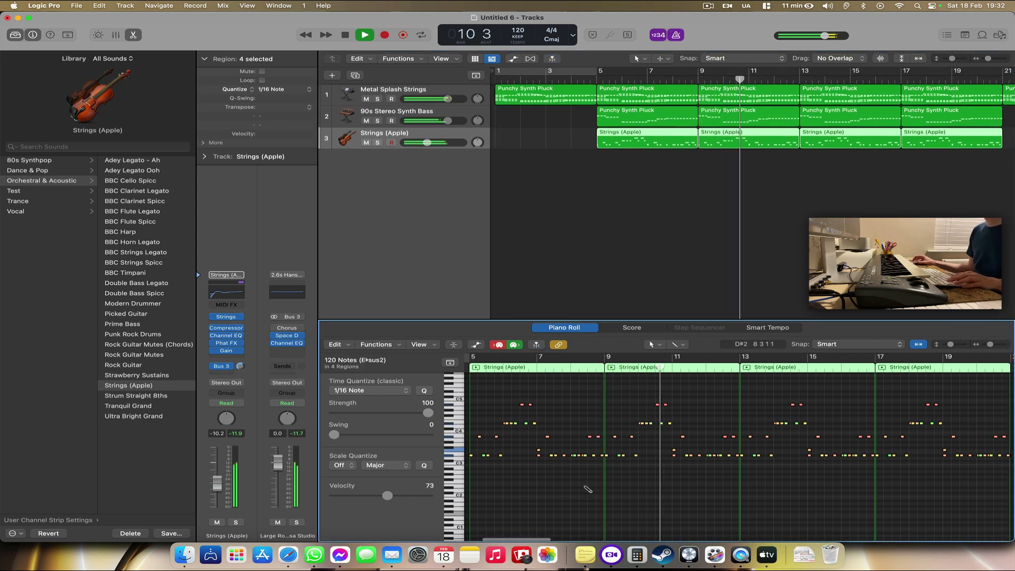
pyautogui.rightClick(506, 424)
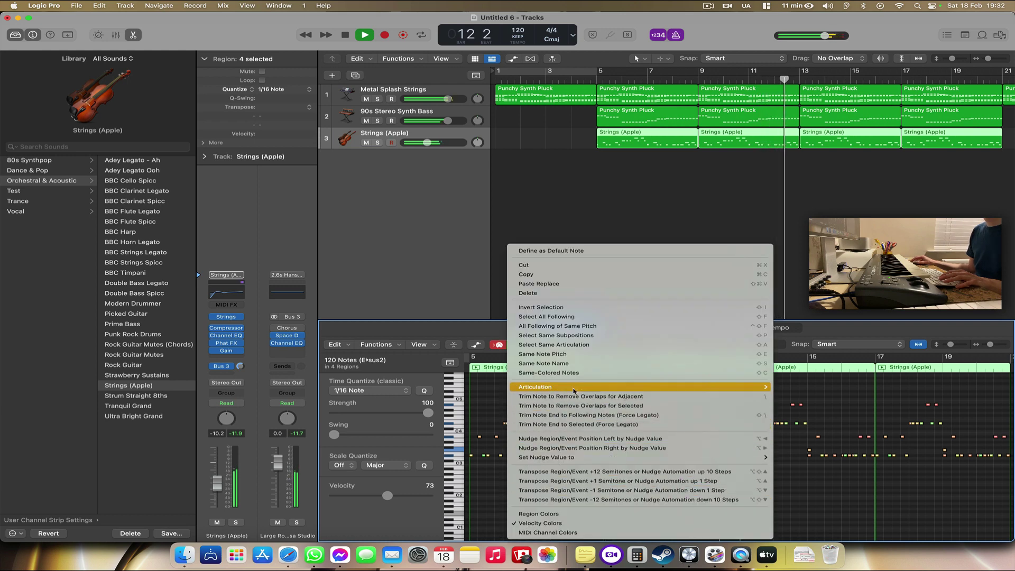
pyautogui.click(448, 407)
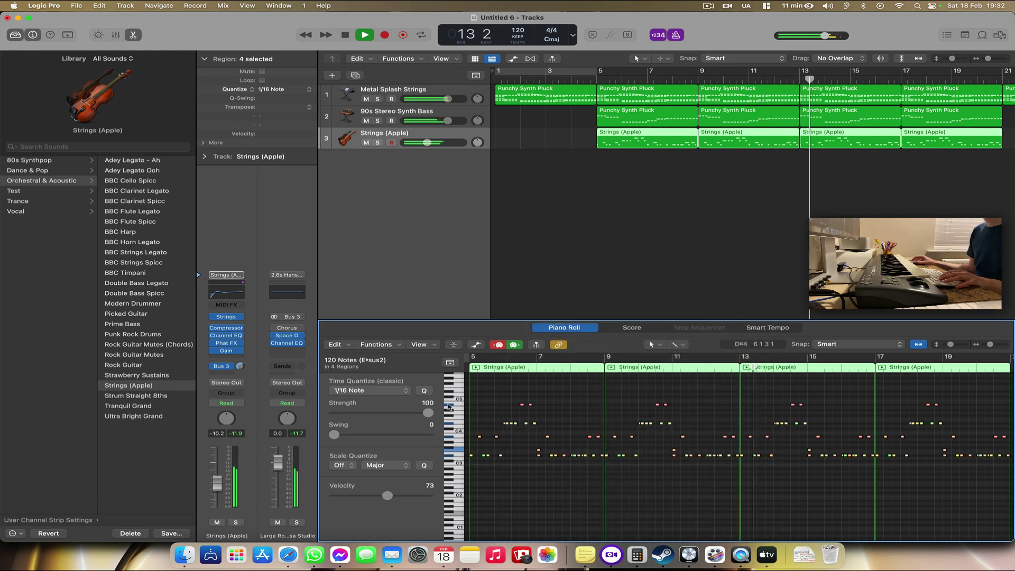
# Step: Duplicate the Strings (Apple) track and copy its four regions onto the new track at bars 5 to 21
pyautogui.click(331, 75)
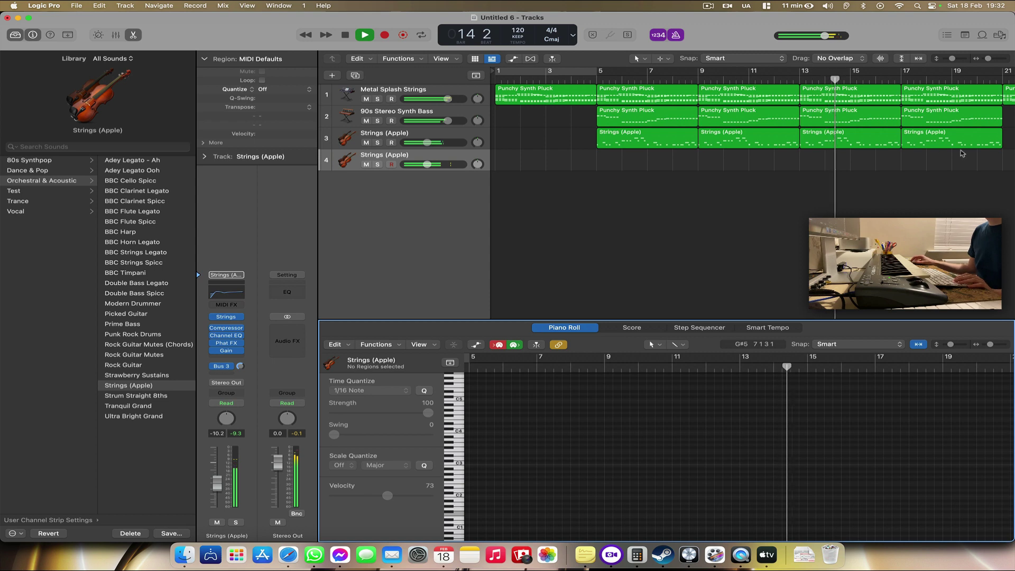
pyautogui.moveTo(955, 154); pyautogui.dragTo(624, 159)
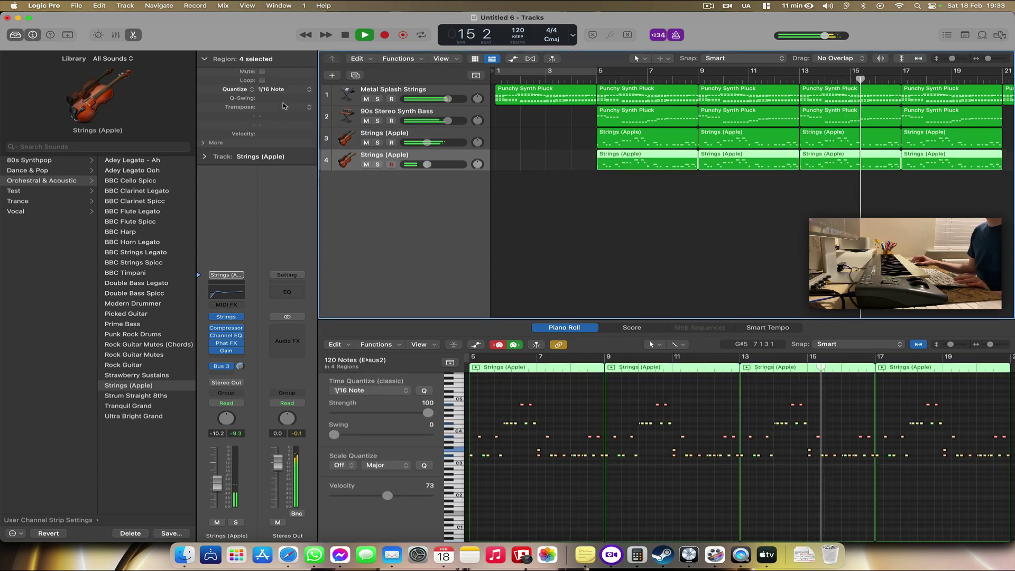
# Step: Transpose the four copied strings regions by +12 semitones and lower their track's volume to -16.8
pyautogui.doubleClick(281, 107)
pyautogui.write('12')
pyautogui.press('Return')
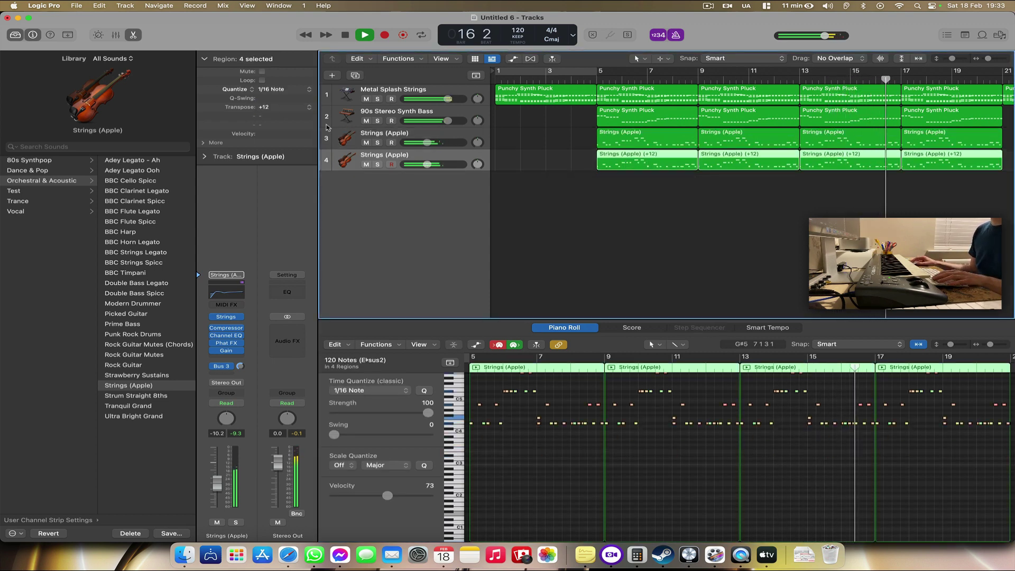
pyautogui.moveTo(427, 164); pyautogui.dragTo(419, 165)
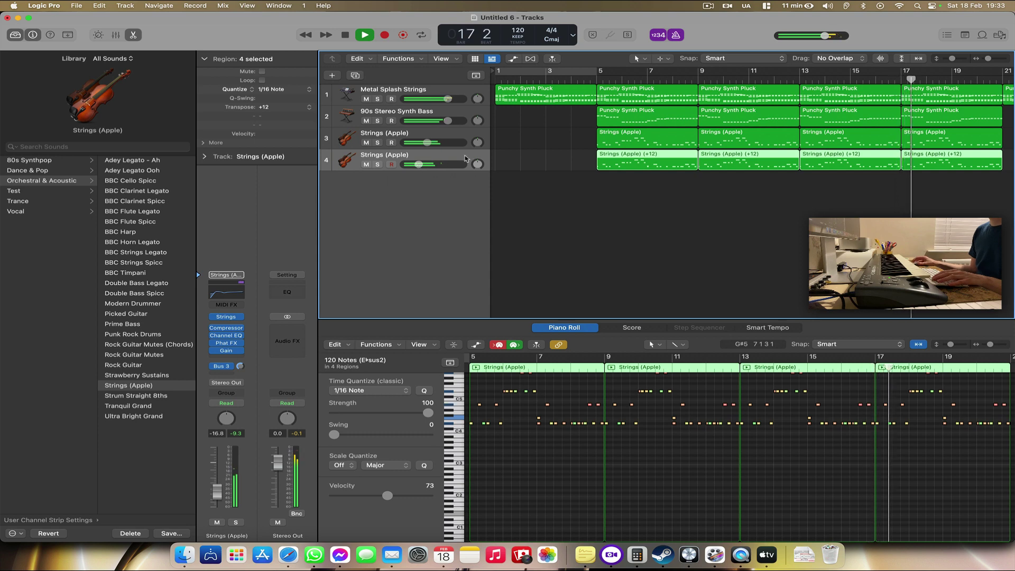
# Step: Duplicate the 90s Stereo Synth Bass track, then stop playback and return to the project start
pyautogui.click(419, 109)
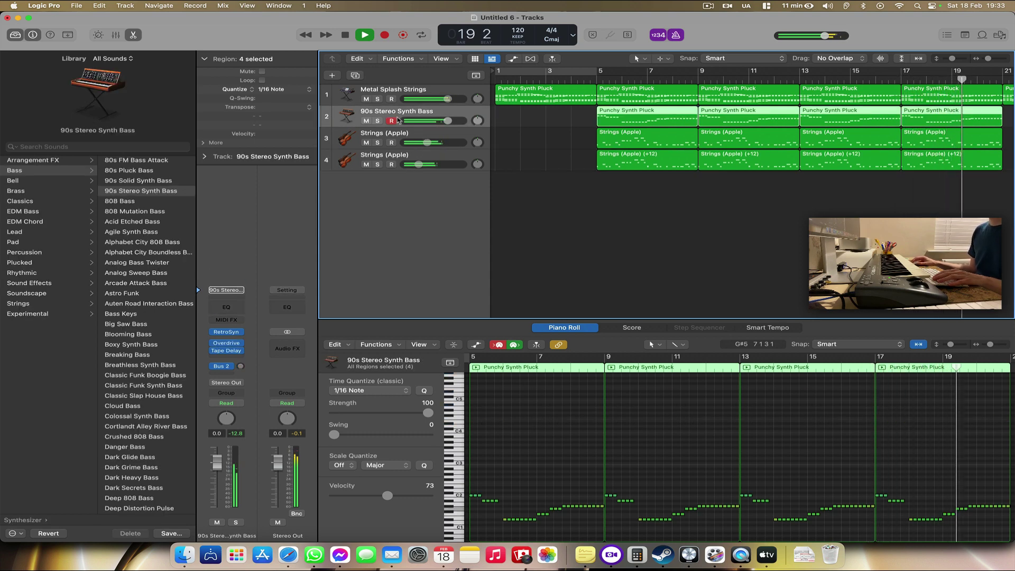
pyautogui.press('super+d')
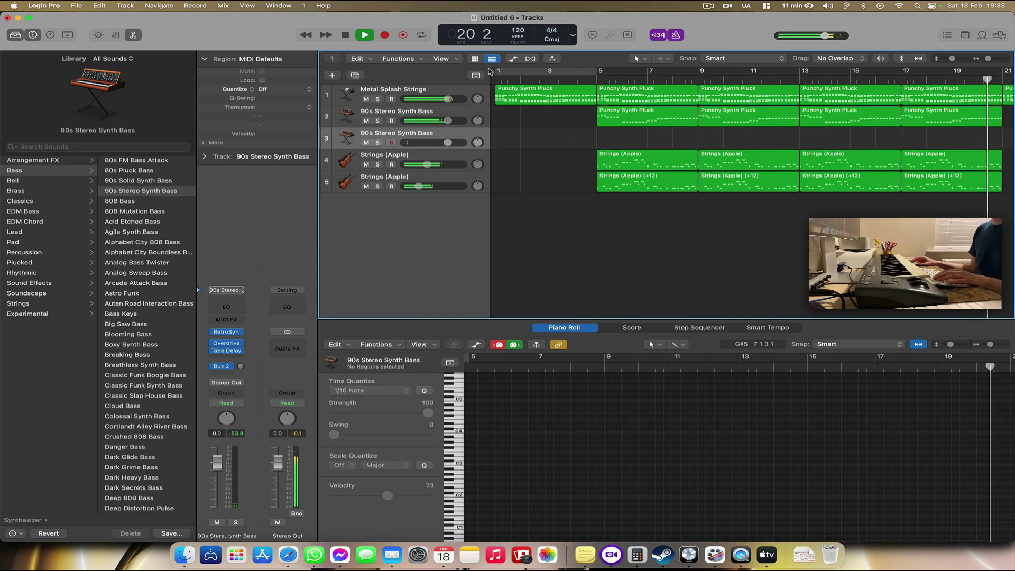
pyautogui.press('space')
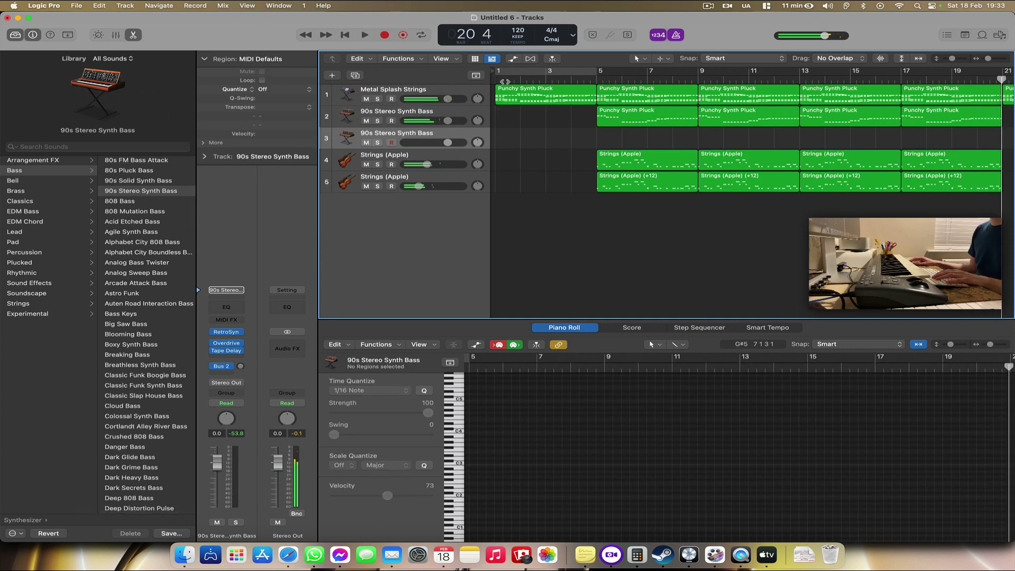
pyautogui.press('Return')
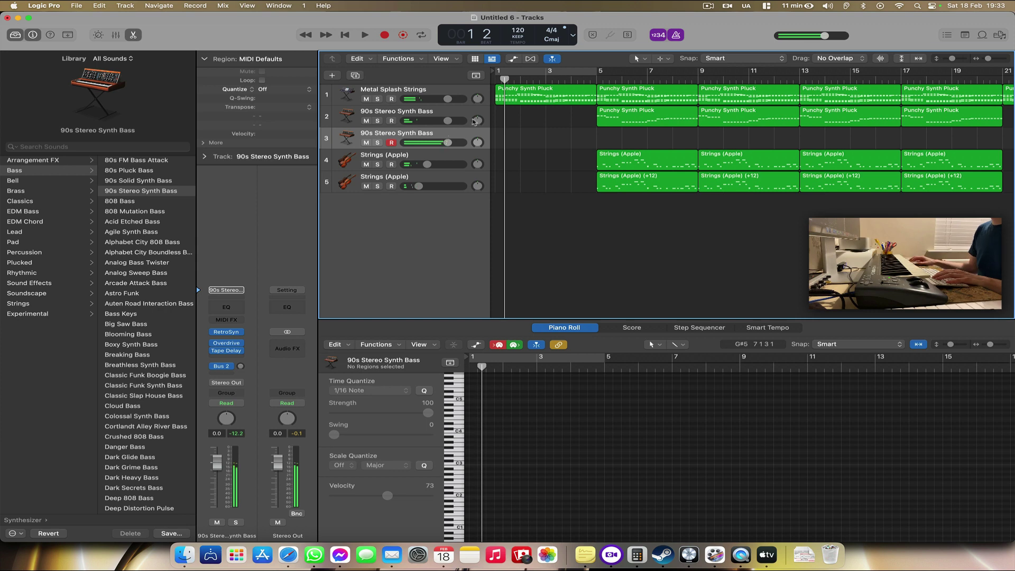
# Step: Draw a four-bar region at bar 5 on the new bass track and step-record an eighth-note melody through it
pyautogui.click(647, 58)
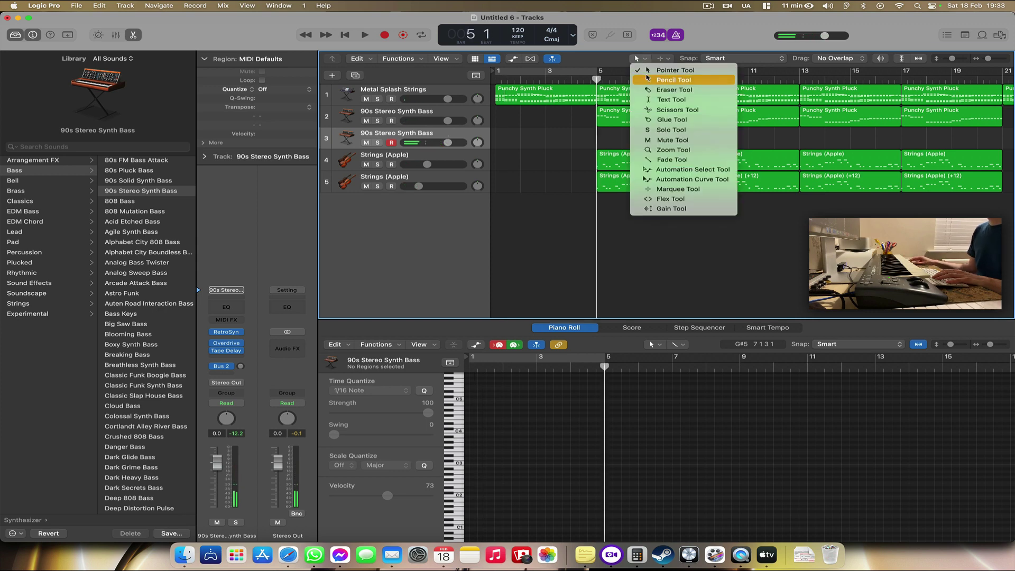
pyautogui.click(647, 80)
pyautogui.click(610, 142)
pyautogui.moveTo(617, 143); pyautogui.dragTo(697, 143)
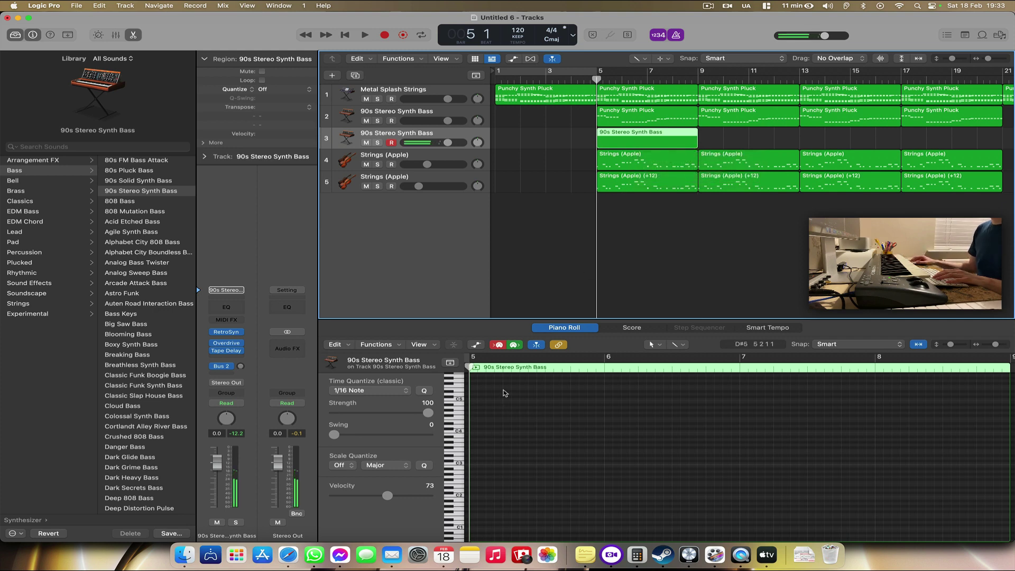
pyautogui.click(469, 367)
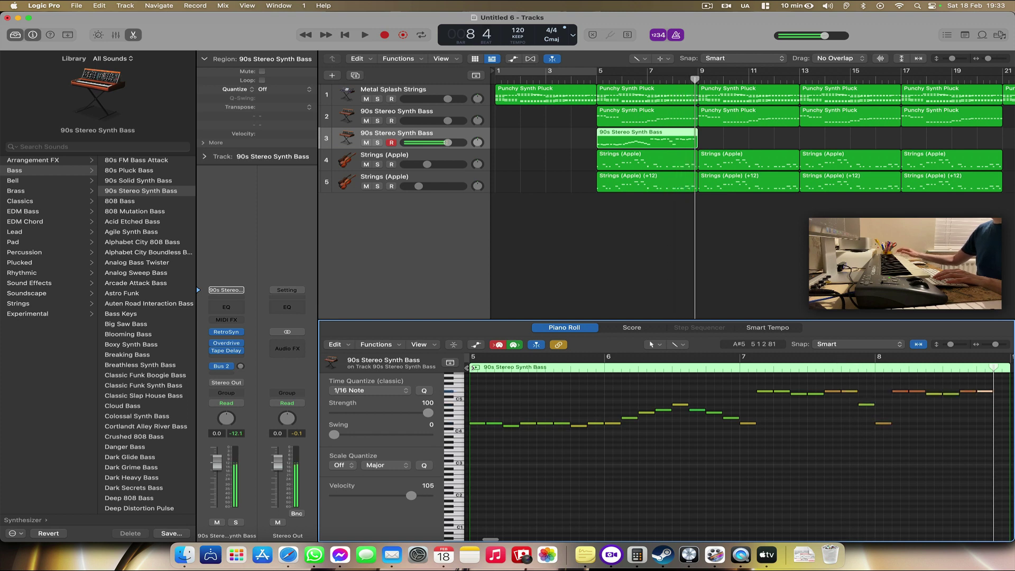
# Step: Play the project from bar 5 and change the new melody track's sound to Yamaha Grand Piano
pyautogui.press('space')
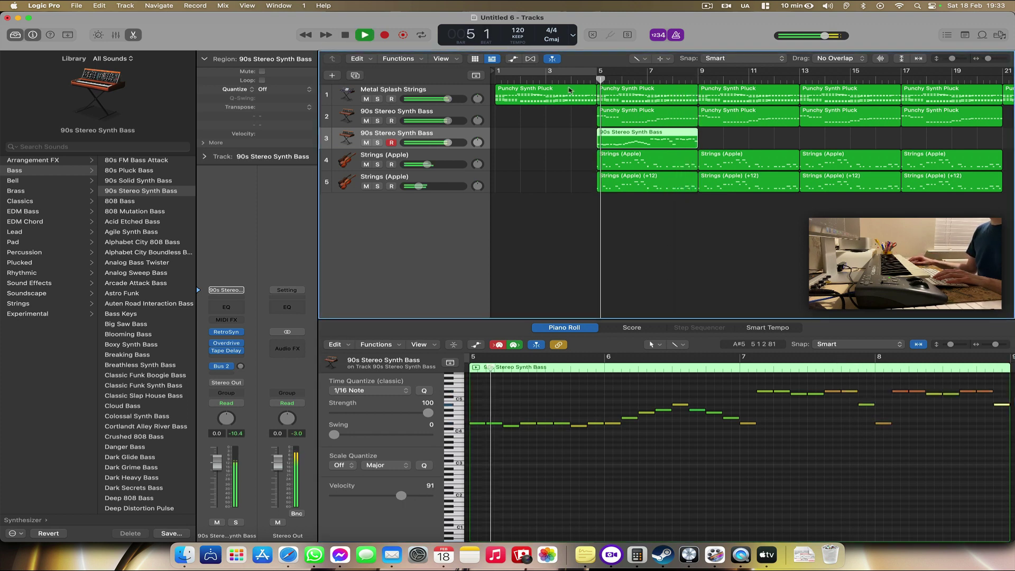
pyautogui.click(31, 199)
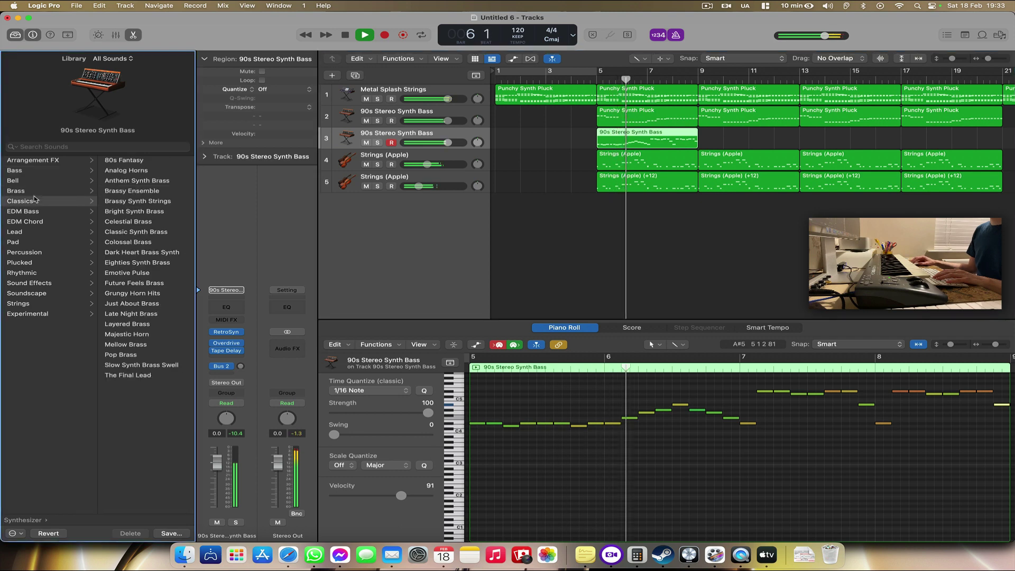
pyautogui.hscroll(-5, 91, 203)
pyautogui.click(57, 203)
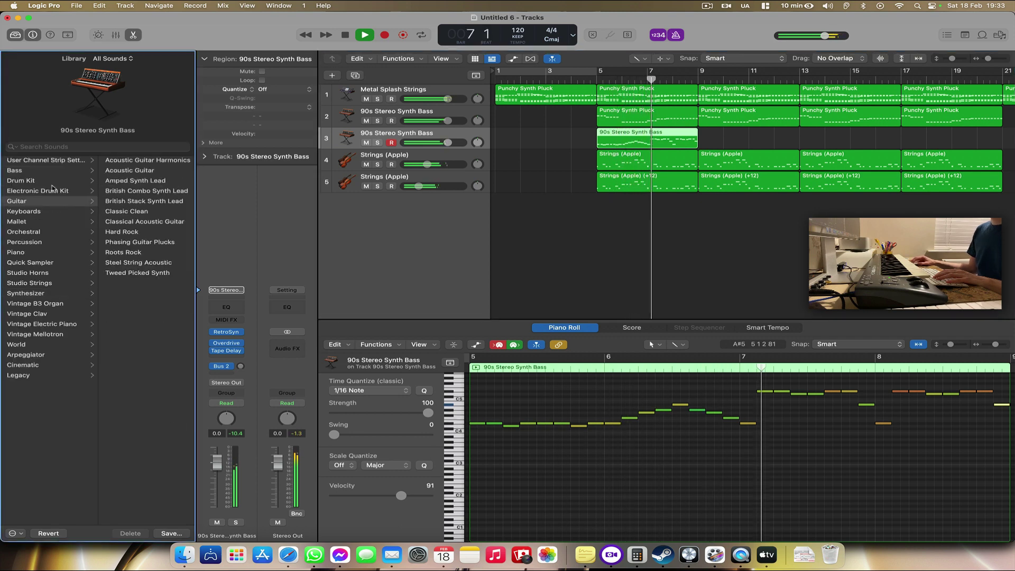
pyautogui.click(66, 242)
pyautogui.click(89, 250)
pyautogui.click(139, 221)
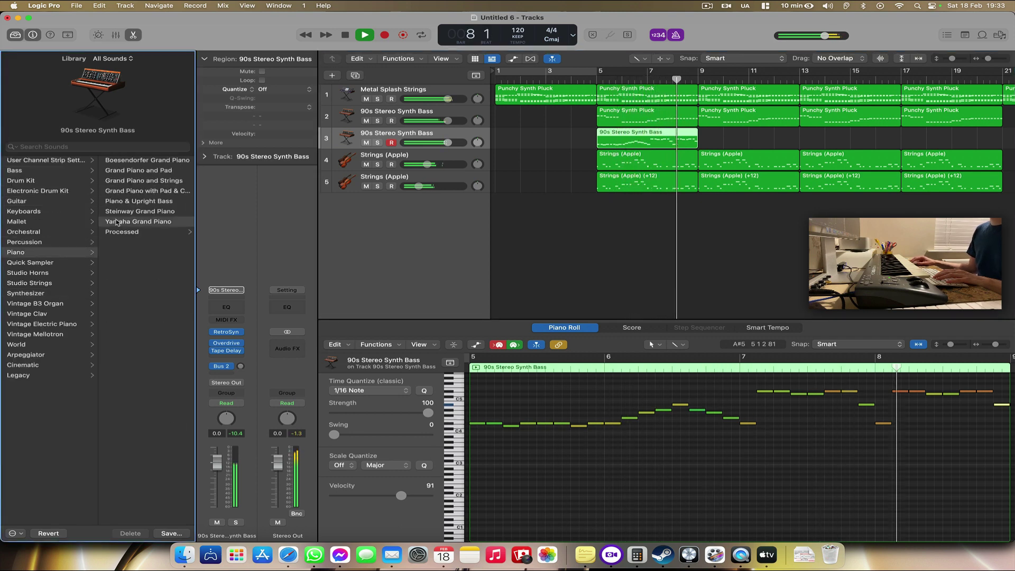
# Step: Try to copy the piano melody region to bar 9 with the Pencil tool still active, and undo the attempt
pyautogui.moveTo(642, 140); pyautogui.dragTo(780, 129)
pyautogui.click(837, 139)
pyautogui.press('super+z')
pyautogui.press('super+z')
pyautogui.press('super+z')
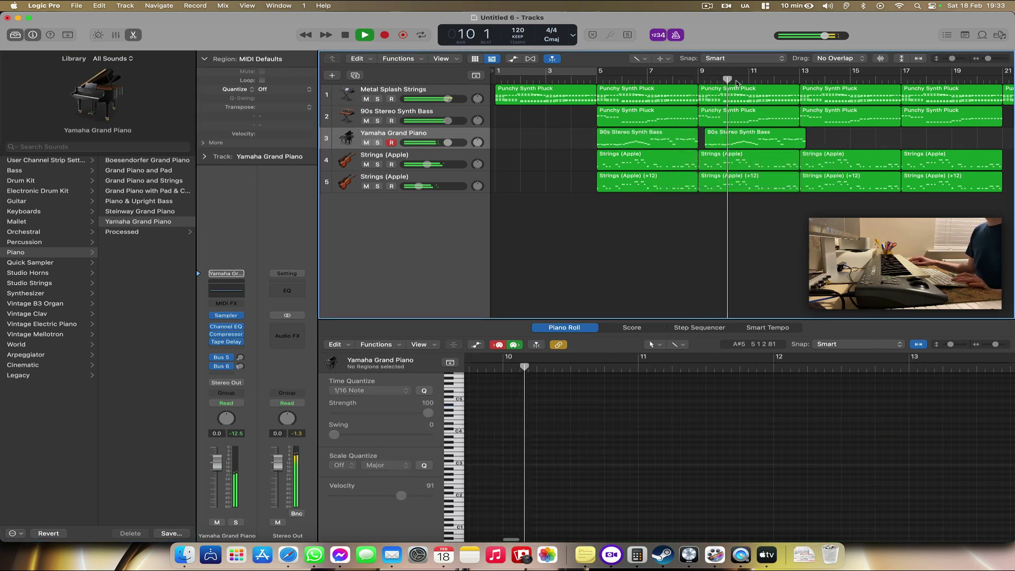
# Step: Switch to the Pointer tool and copy the piano melody region from bar 5 to bars 9, 13 and 17
pyautogui.click(640, 59)
pyautogui.click(646, 69)
pyautogui.moveTo(628, 138); pyautogui.dragTo(730, 140)
pyautogui.moveTo(854, 139)
pyautogui.mouseDown()
pyautogui.moveTo(673, 138)
pyautogui.moveTo(874, 140)
pyautogui.mouseUp()
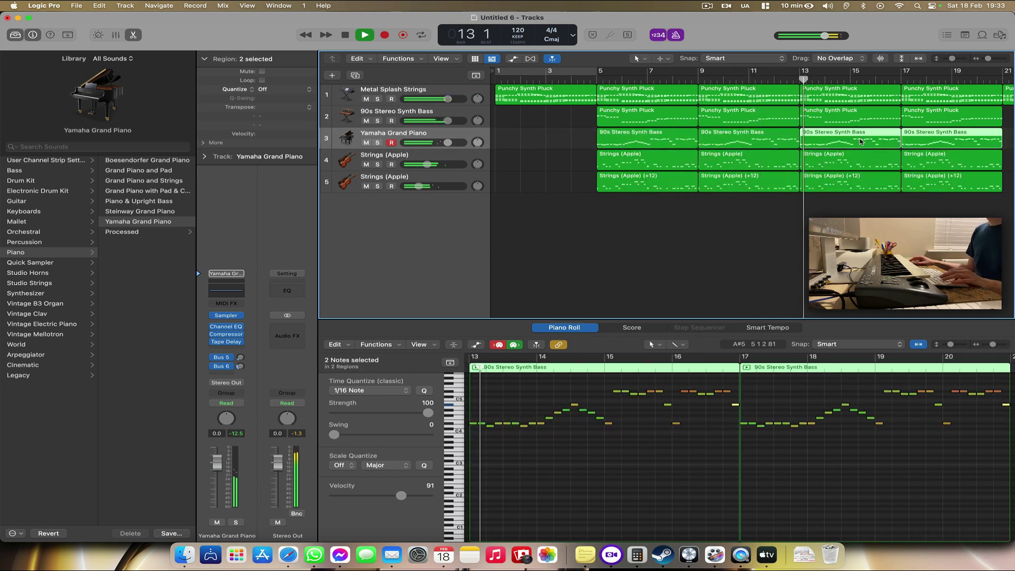
# Step: Duplicate the Yamaha Grand Piano track and change the new track's sound to the Vintage Mellotron Cello
pyautogui.press('super+d')
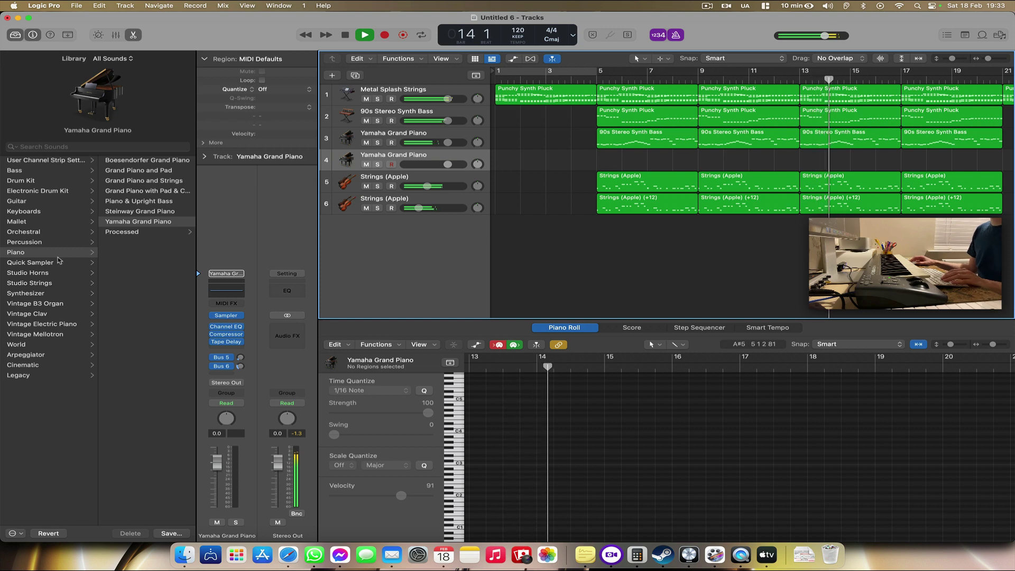
pyautogui.click(44, 284)
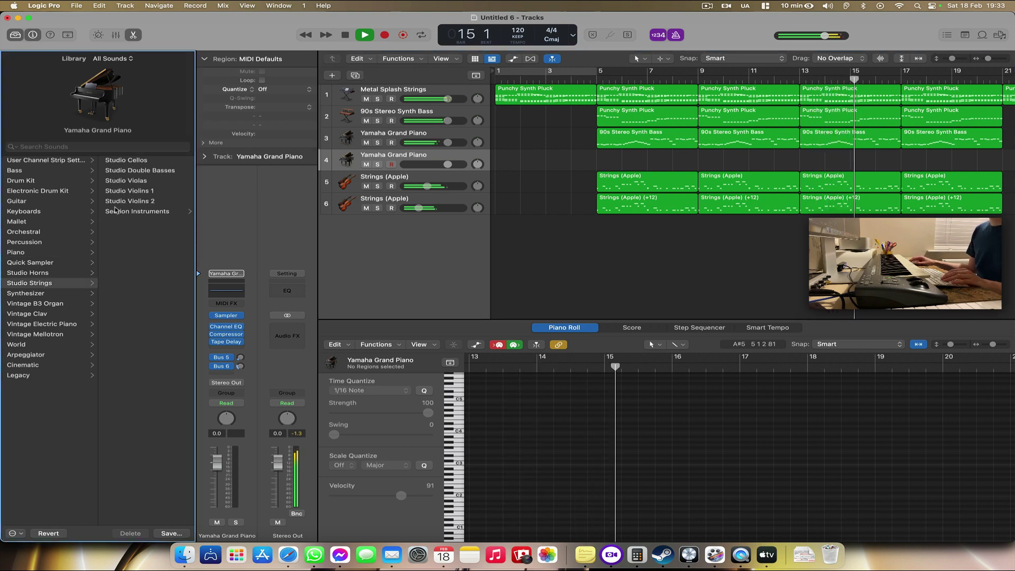
pyautogui.click(35, 334)
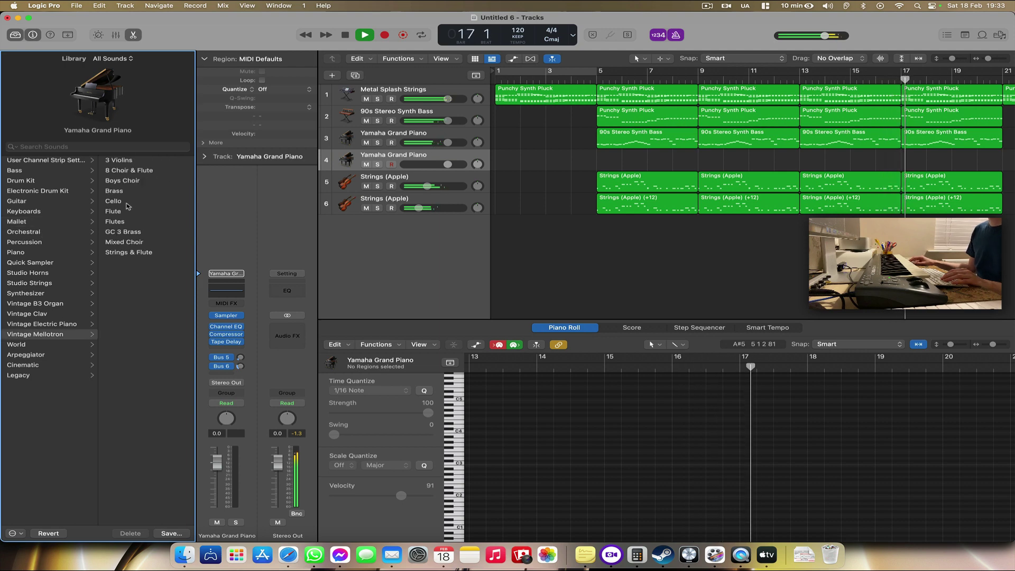
pyautogui.click(142, 206)
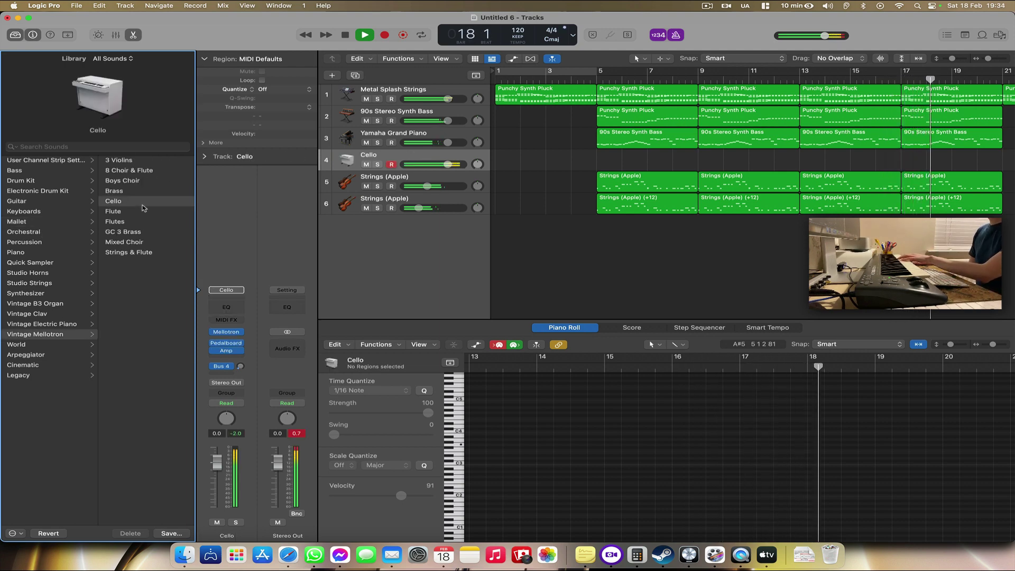
# Step: Set the default region transpose to +12 and draw a four-bar region at bar 13 on the Cello track
pyautogui.moveTo(271, 110); pyautogui.dragTo(271, 92)
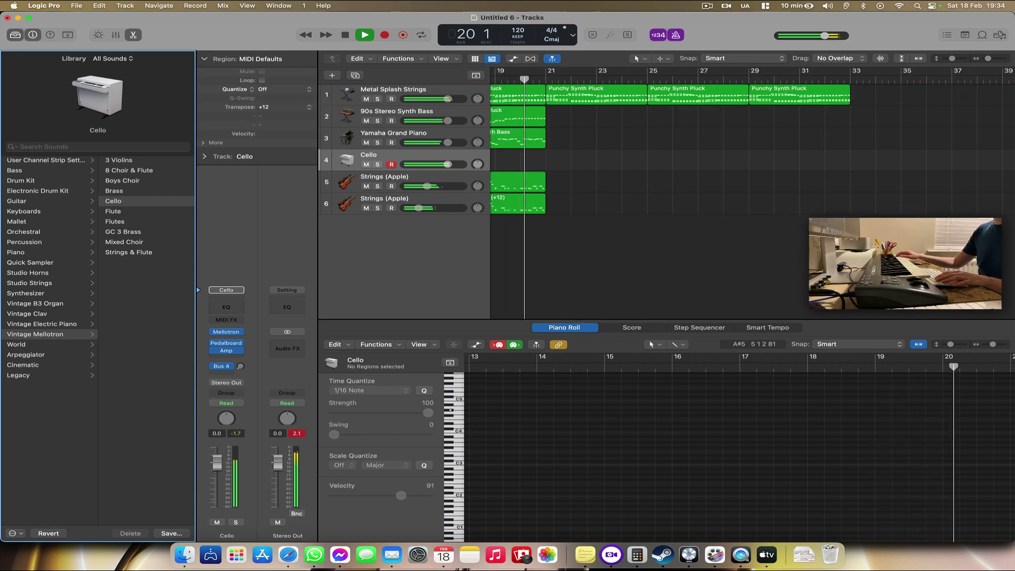
pyautogui.hscroll(-10, 574, 111)
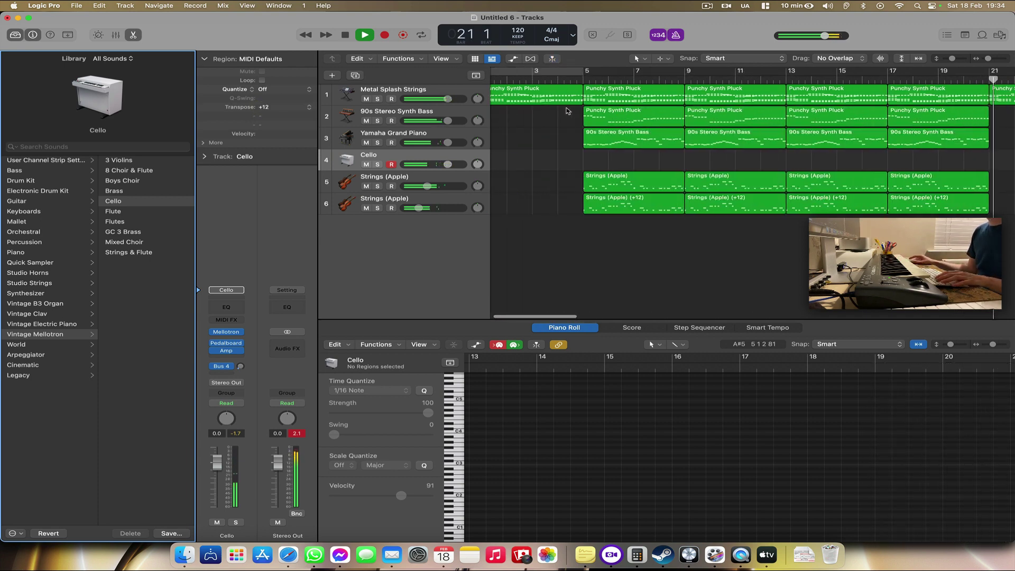
pyautogui.click(640, 58)
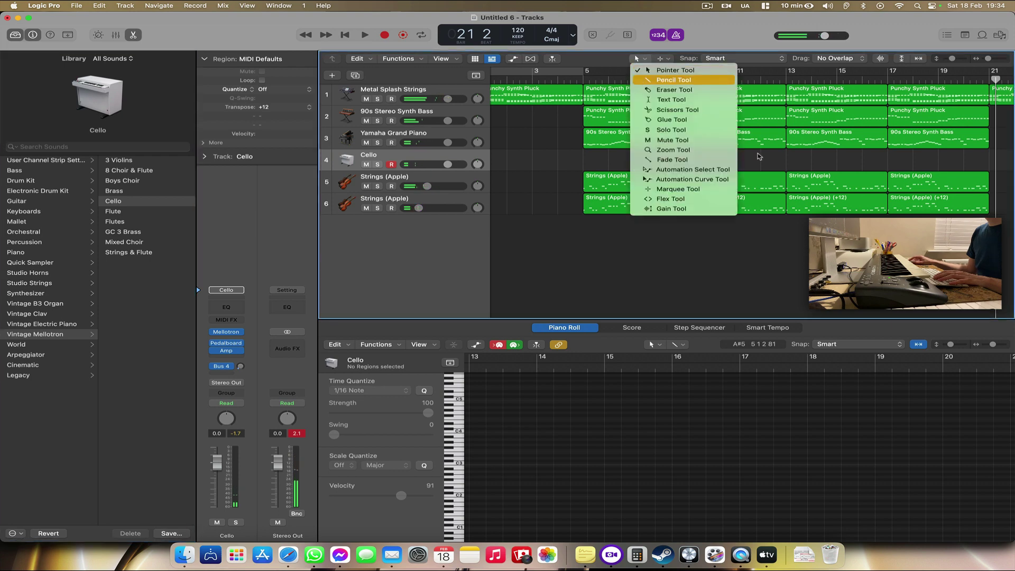
pyautogui.click(659, 79)
pyautogui.click(797, 160)
pyautogui.moveTo(830, 164); pyautogui.dragTo(886, 165)
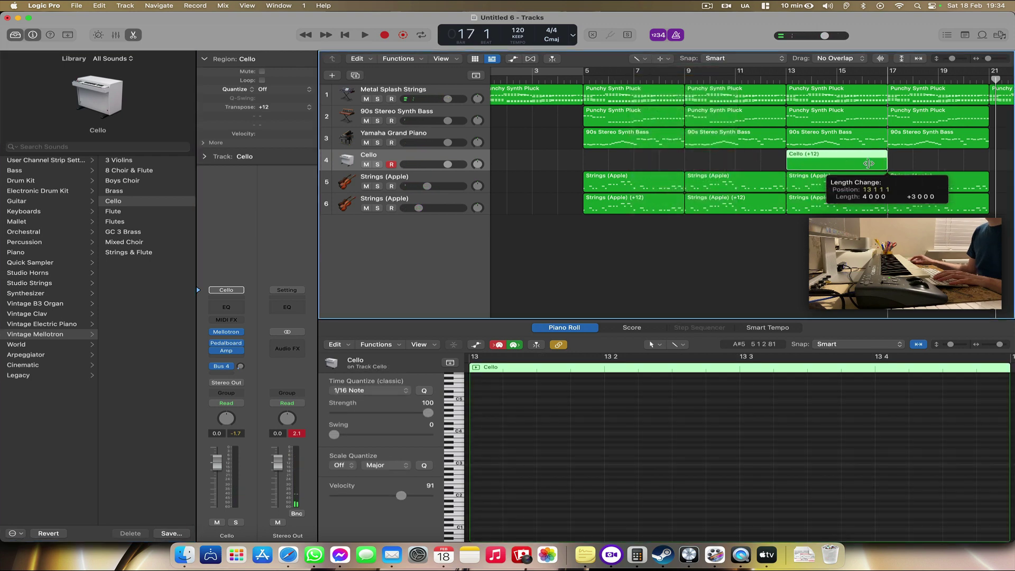
# Step: Place the playhead at bar 13 and try to prepare the cello region for MIDI step input
pyautogui.click(784, 80)
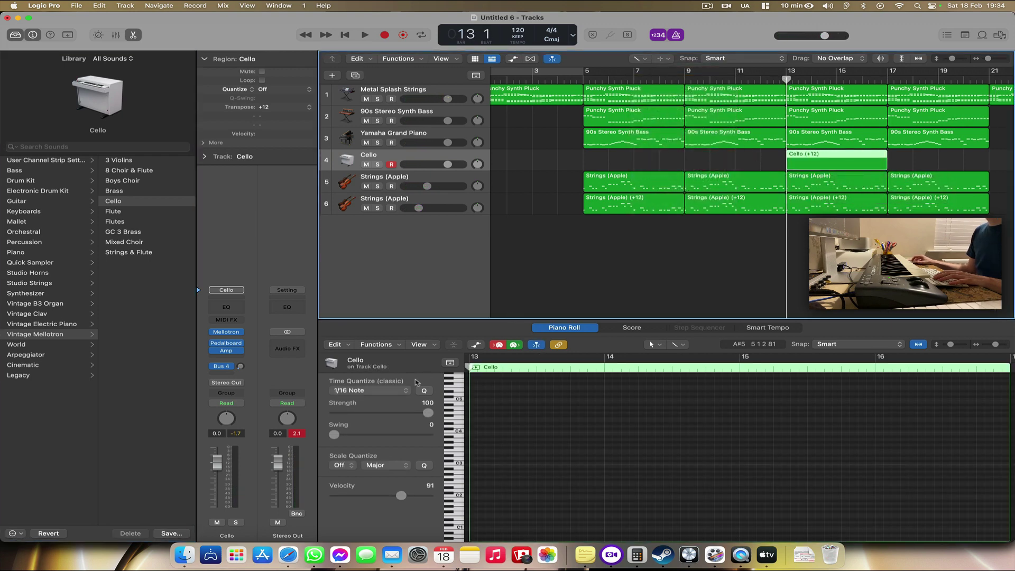
pyautogui.click(498, 346)
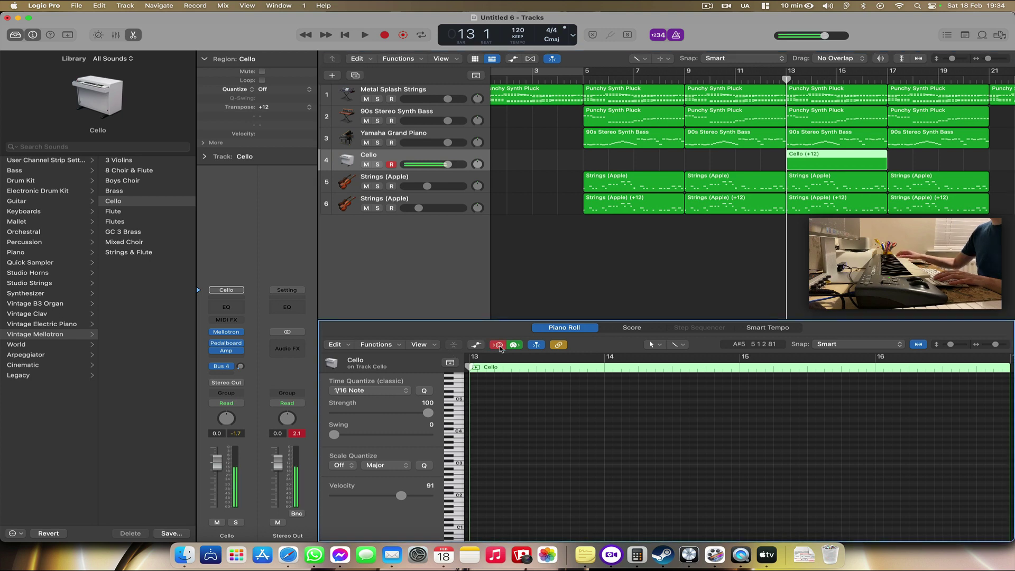
pyautogui.moveTo(463, 372); pyautogui.dragTo(470, 368)
pyautogui.click(477, 367)
pyautogui.click(478, 368)
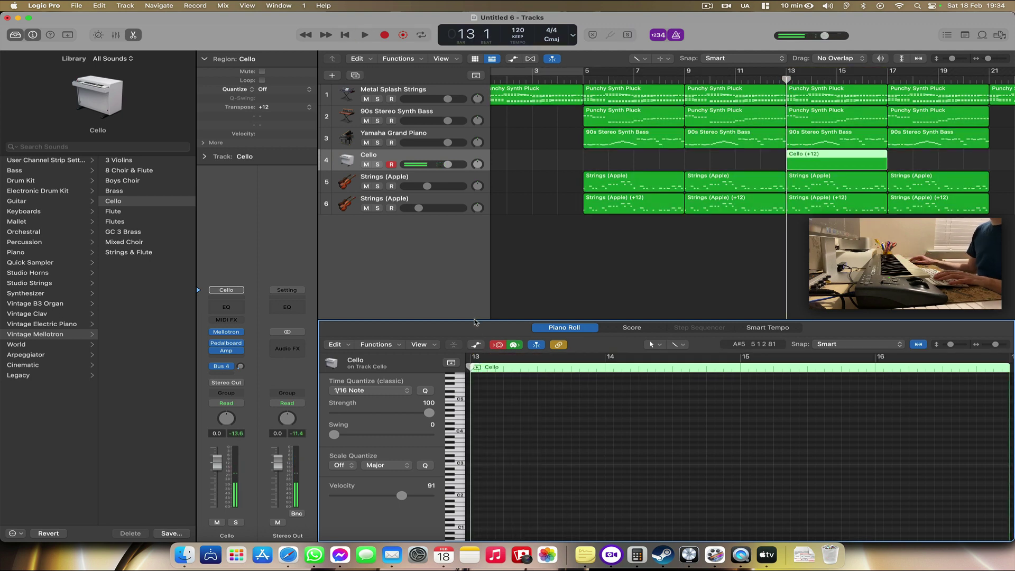
# Step: Close the editor, select the Yamaha Grand Piano track and reopen the cello region in the Piano Roll
pyautogui.press('p')
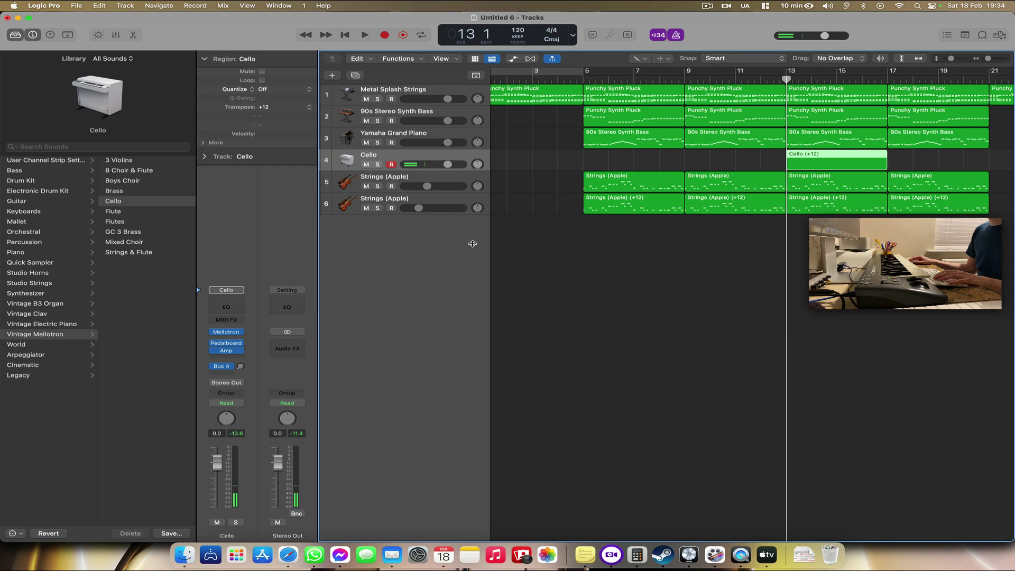
pyautogui.click(429, 134)
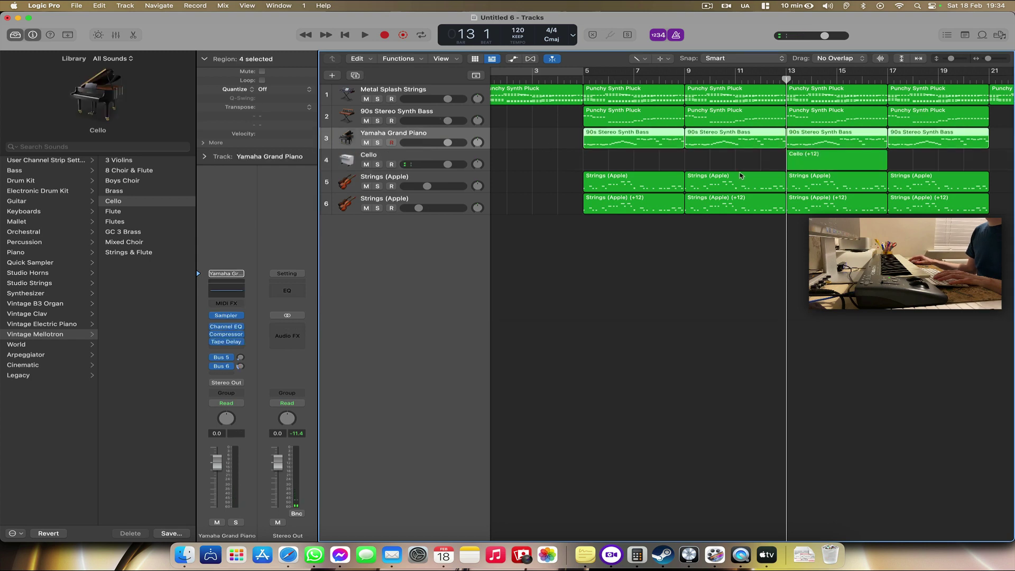
pyautogui.doubleClick(807, 160)
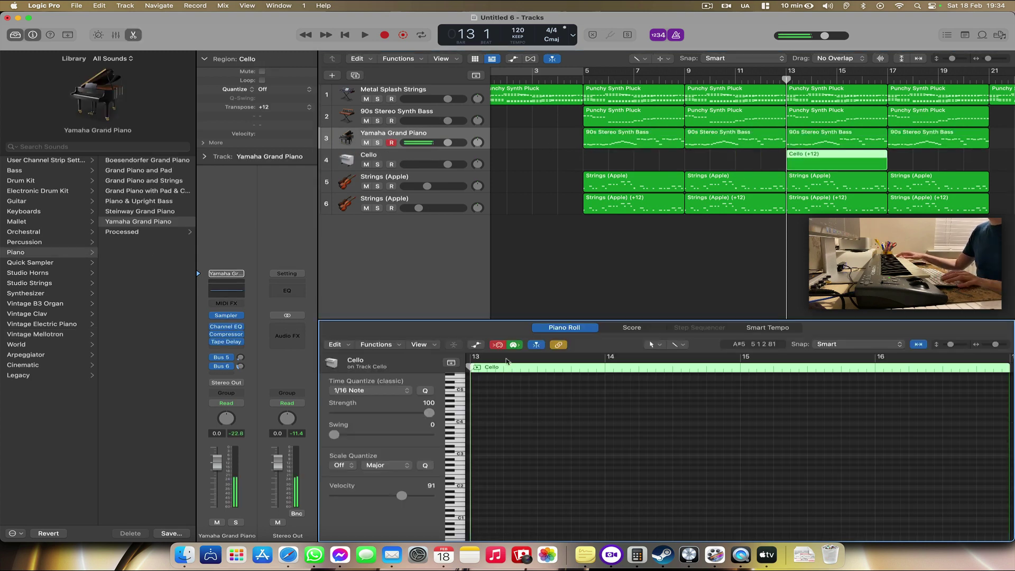
# Step: Select the Cello track, place the playhead at bar 14 and step-record the cello melody into its region
pyautogui.click(391, 157)
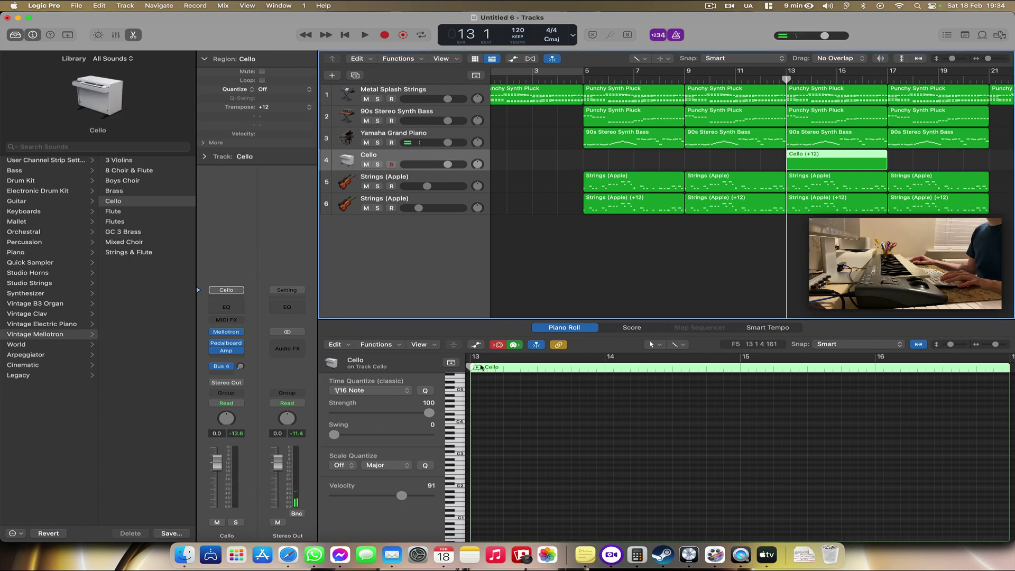
pyautogui.moveTo(474, 368); pyautogui.dragTo(471, 368)
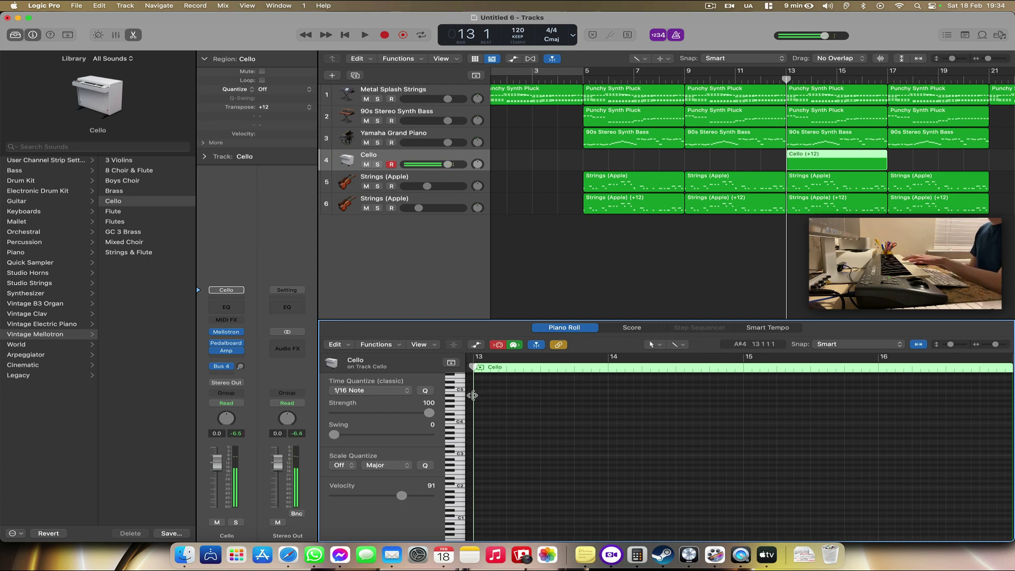
pyautogui.click(501, 372)
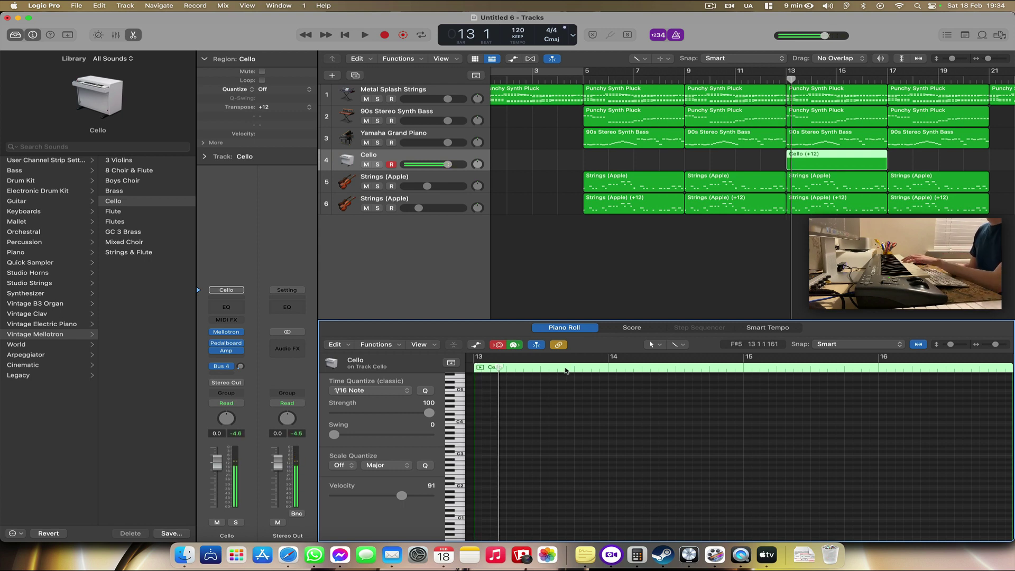
pyautogui.click(608, 370)
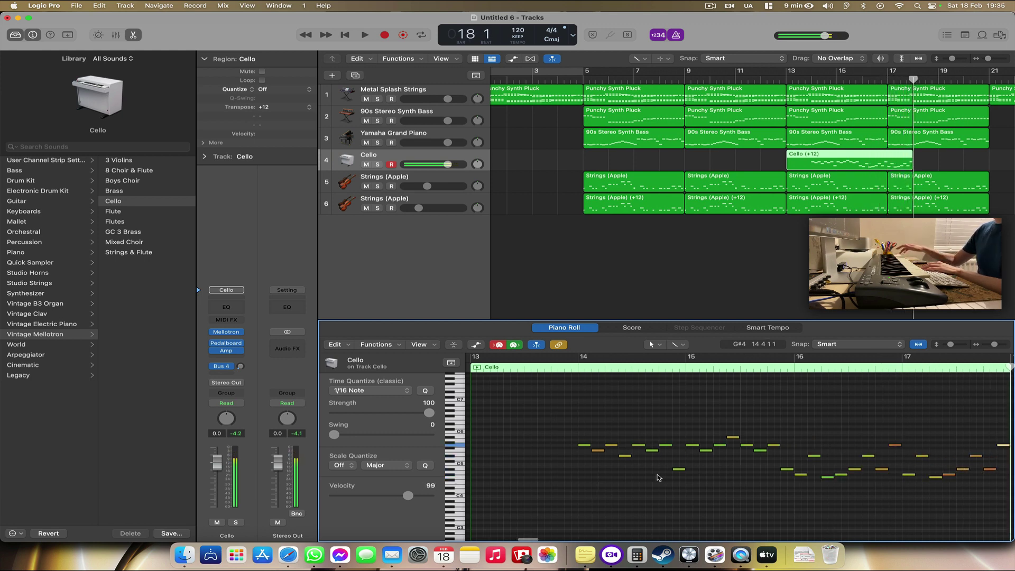
# Step: Trim the cello region's empty first bar and lay the four-bar phrase out twice, at bars 13 and 17
pyautogui.press('space')
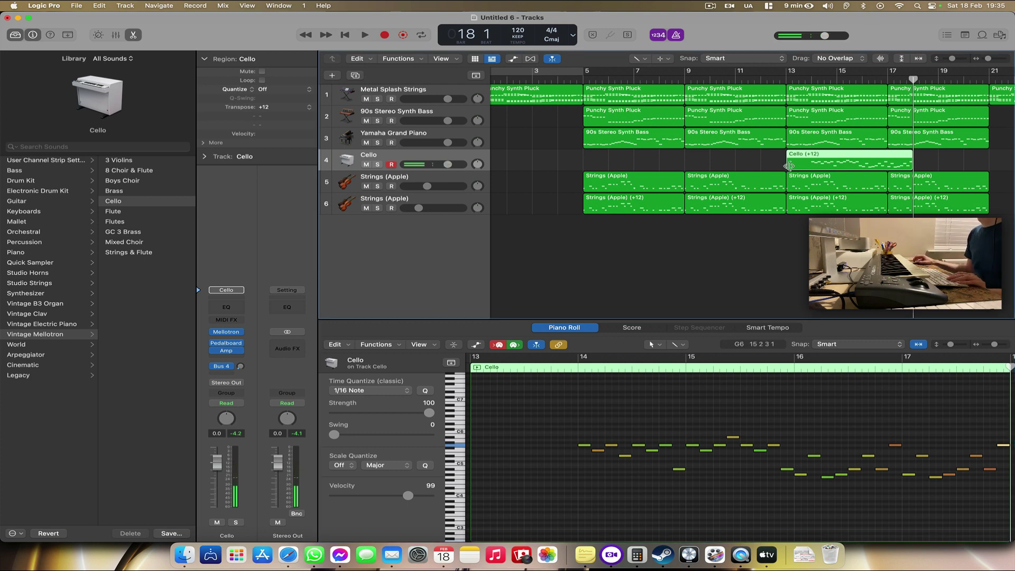
pyautogui.moveTo(793, 165); pyautogui.dragTo(912, 162)
pyautogui.press('space')
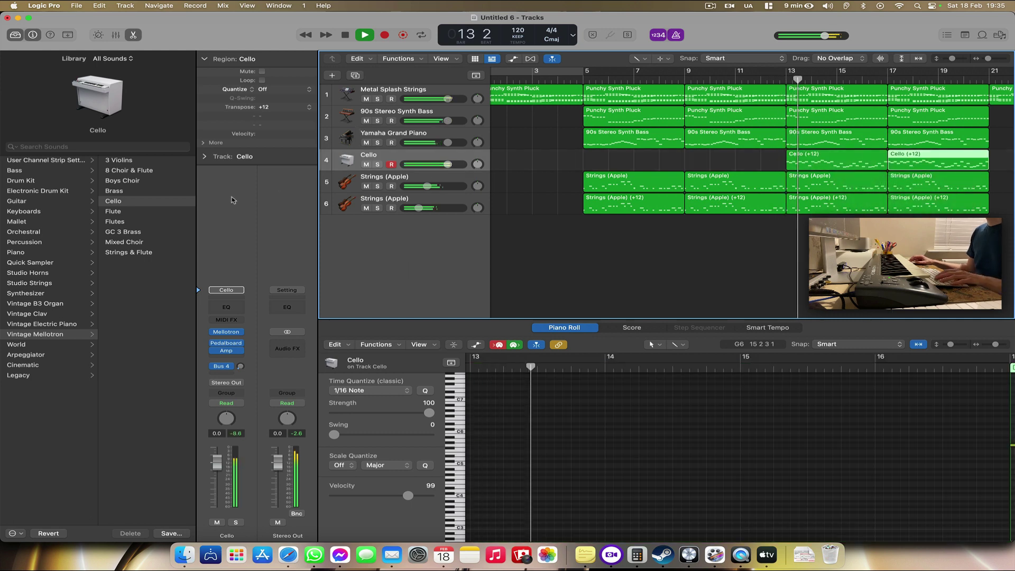
# Step: Audition Flute and Giant's Doorbell on the Cello track, settling on the Quick Sampler Keys sound Grimy Vox
pyautogui.click(124, 212)
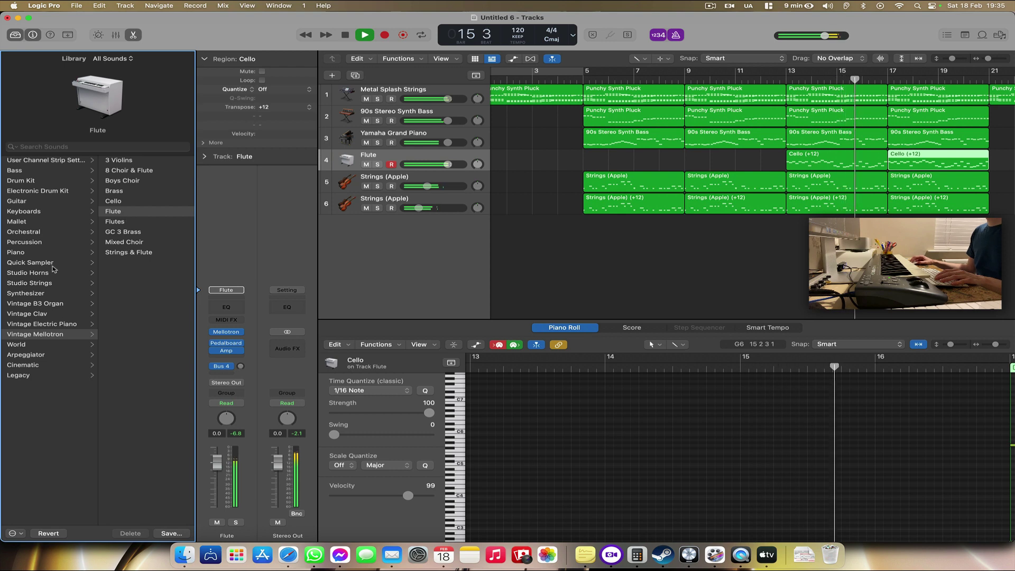
pyautogui.click(30, 263)
pyautogui.click(119, 170)
pyautogui.click(139, 201)
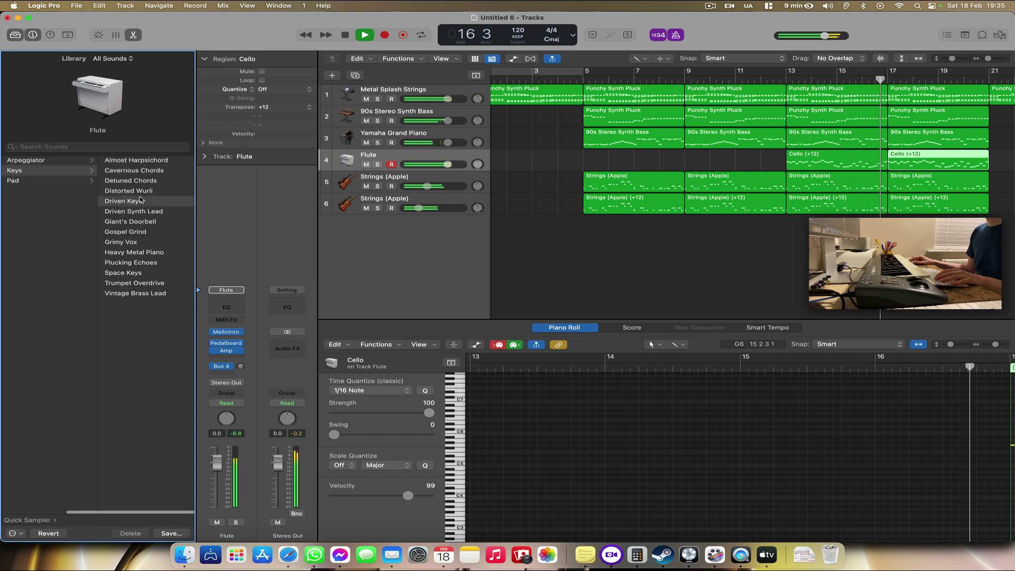
pyautogui.click(136, 222)
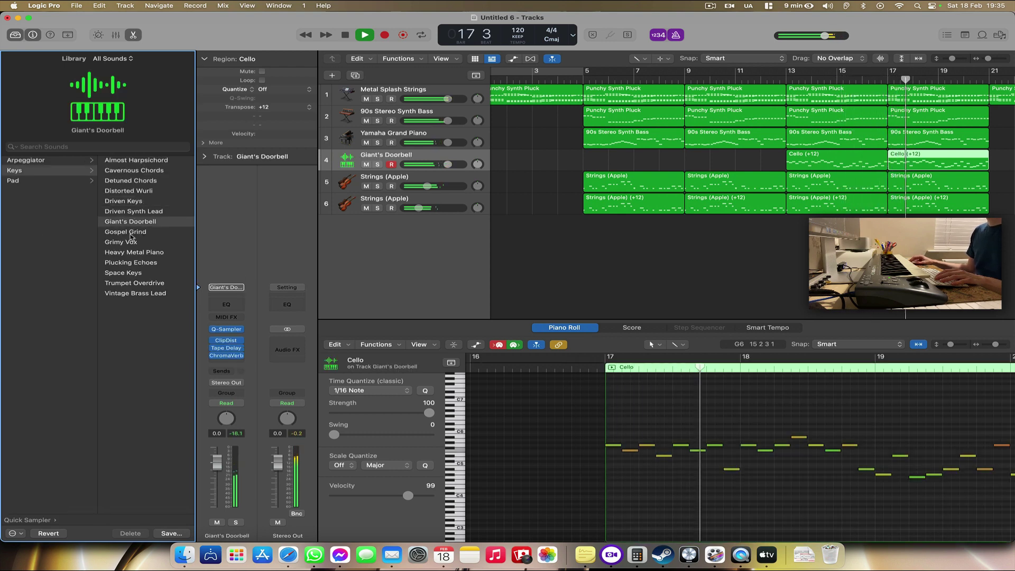
pyautogui.click(121, 241)
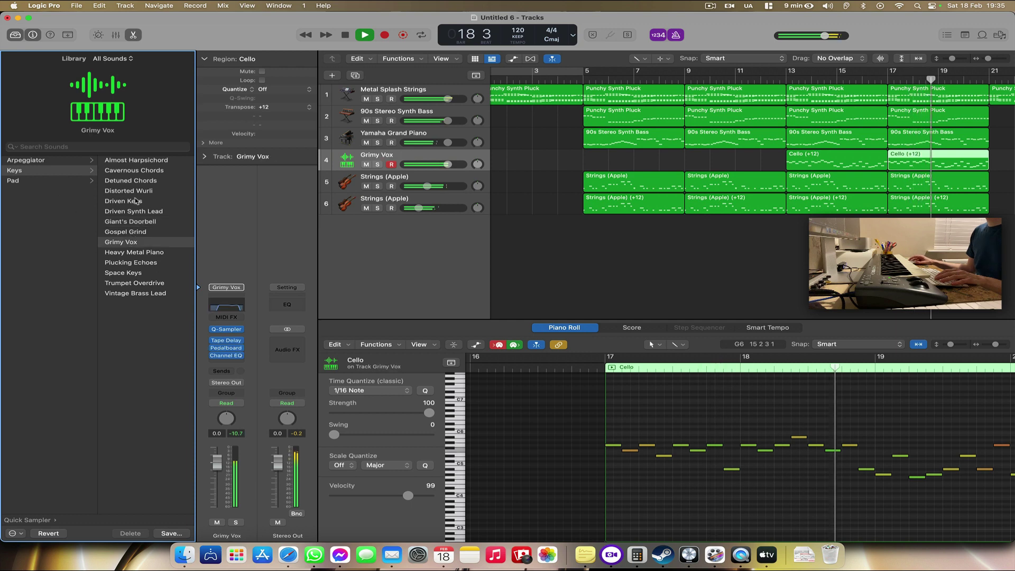
# Step: Play the arrangement from bar 4 to hear the layers together
pyautogui.hscroll(5, 470, 224)
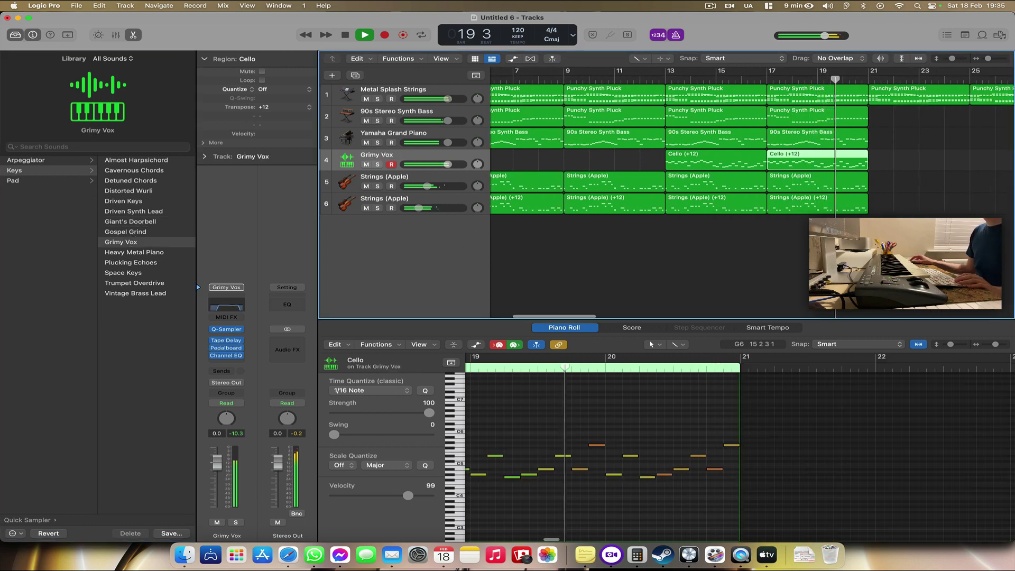
pyautogui.click(740, 139)
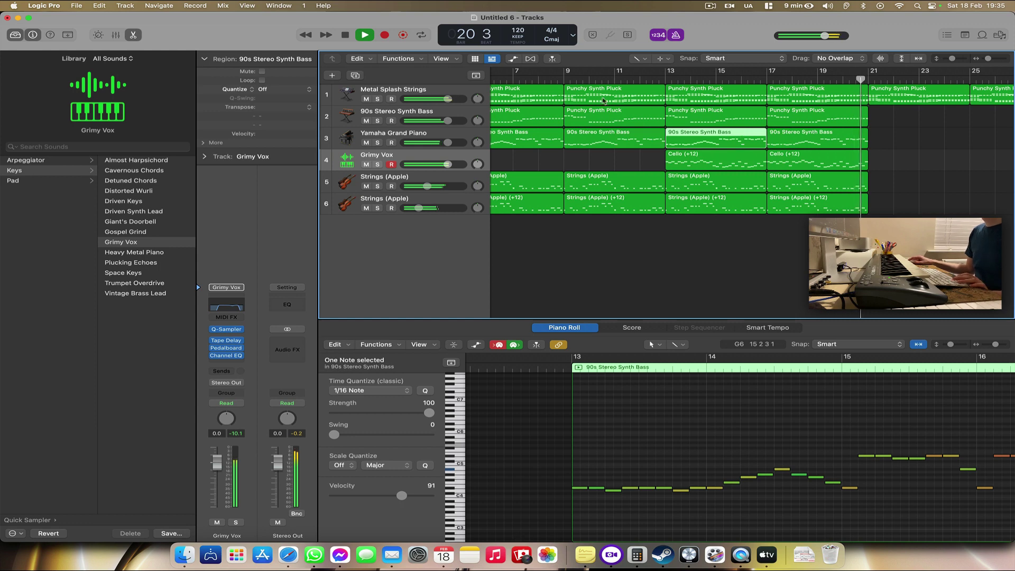
pyautogui.hscroll(-5, 571, 87)
pyautogui.click(541, 81)
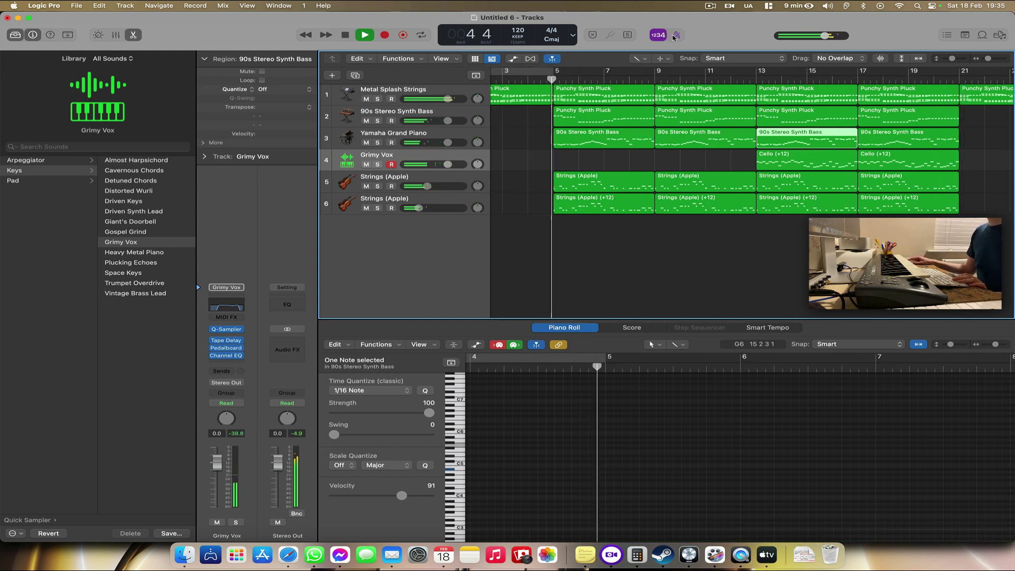
pyautogui.moveTo(945, 94); pyautogui.dragTo(975, 69)
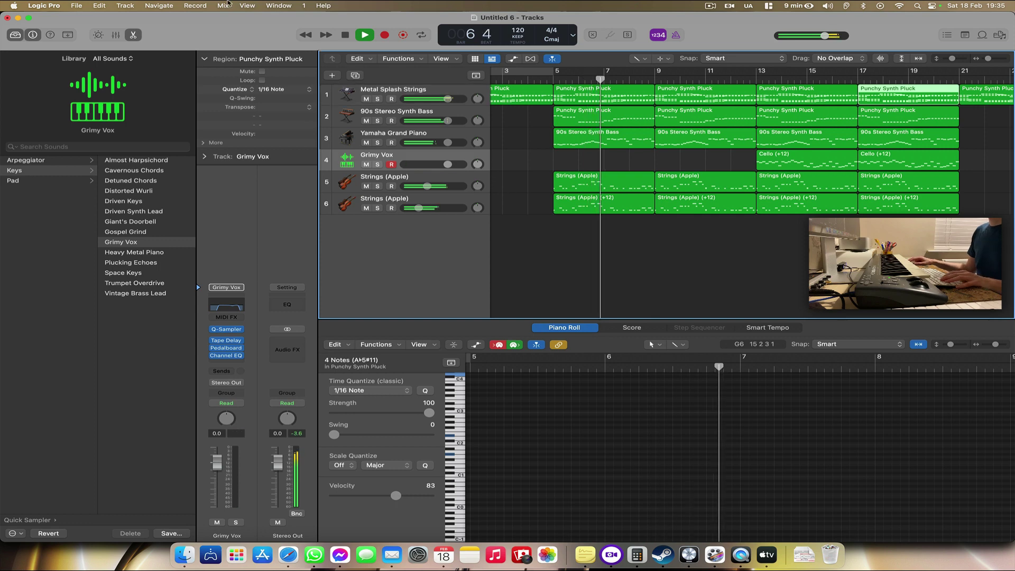
# Step: Create a new software instrument track below Grimy Vox and load the Nexus plug-in on it
pyautogui.click(126, 6)
pyautogui.click(132, 38)
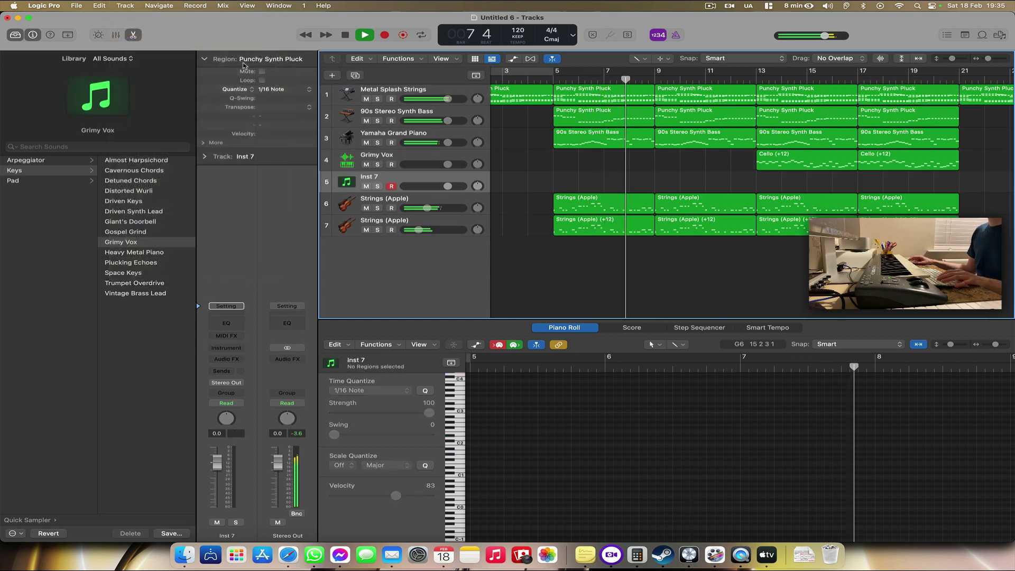
pyautogui.click(227, 348)
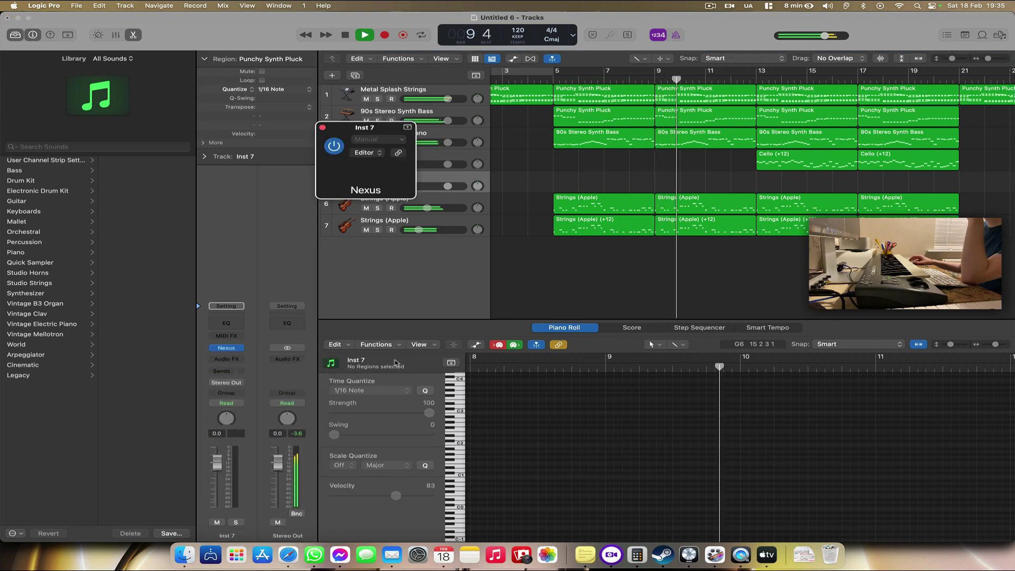
# Step: Browse the ROM Extension 3 and Christmas 2022 sequences in Nexus and load the [Melodic Techno] Burning preset
pyautogui.scroll(-3, 492, 428)
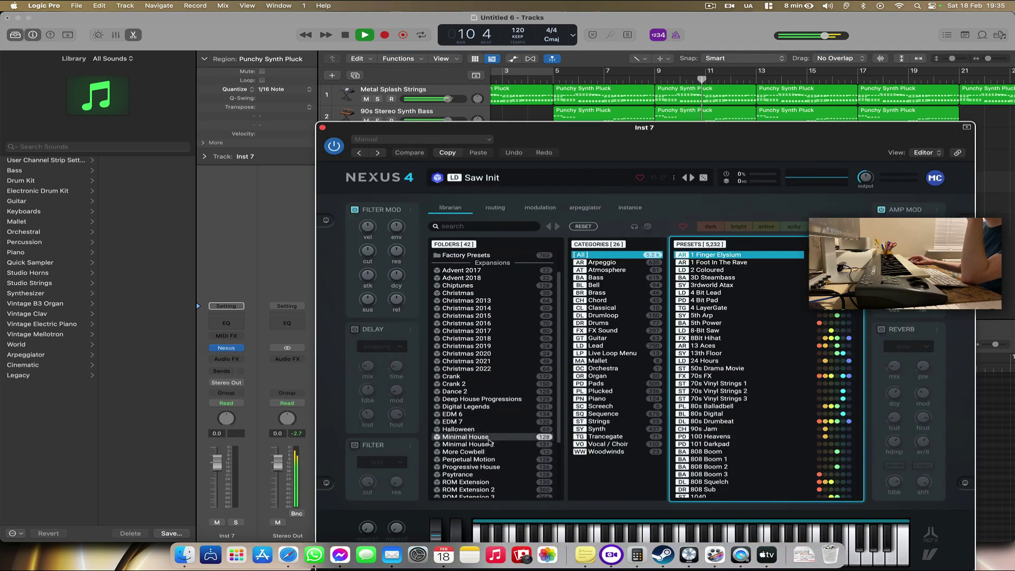
pyautogui.click(492, 493)
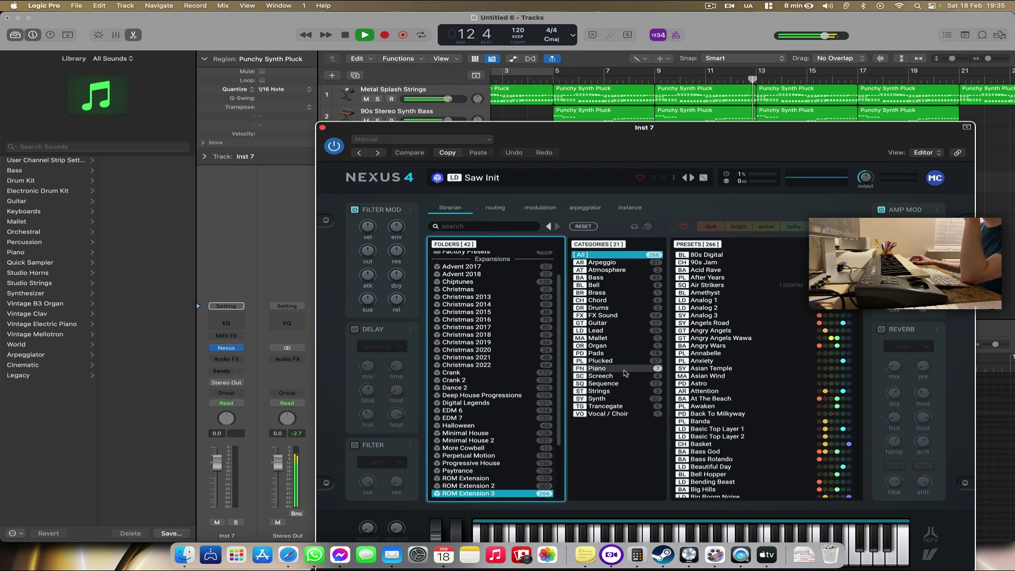
pyautogui.click(603, 383)
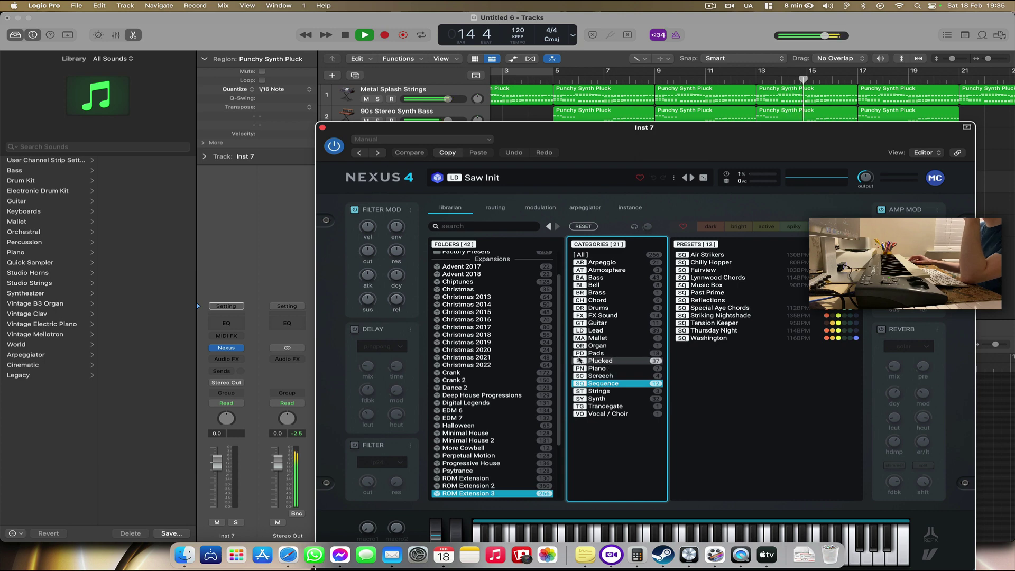
pyautogui.click(465, 365)
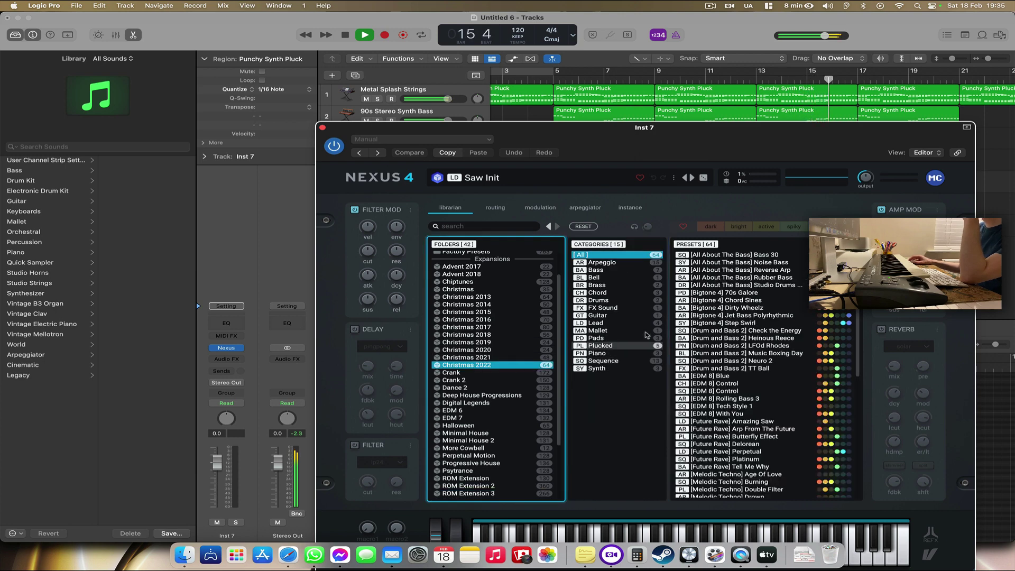
pyautogui.click(598, 362)
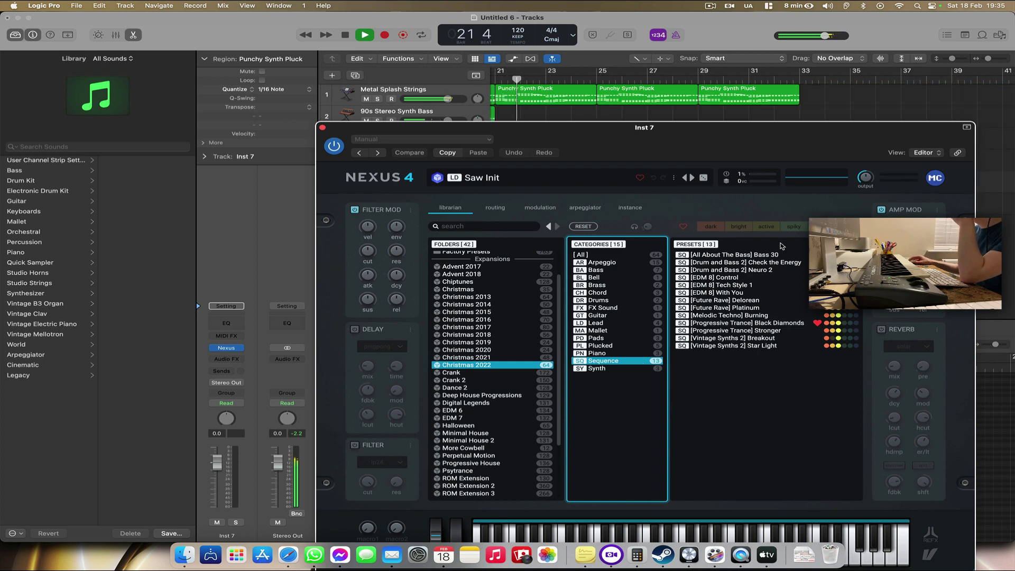
pyautogui.click(746, 315)
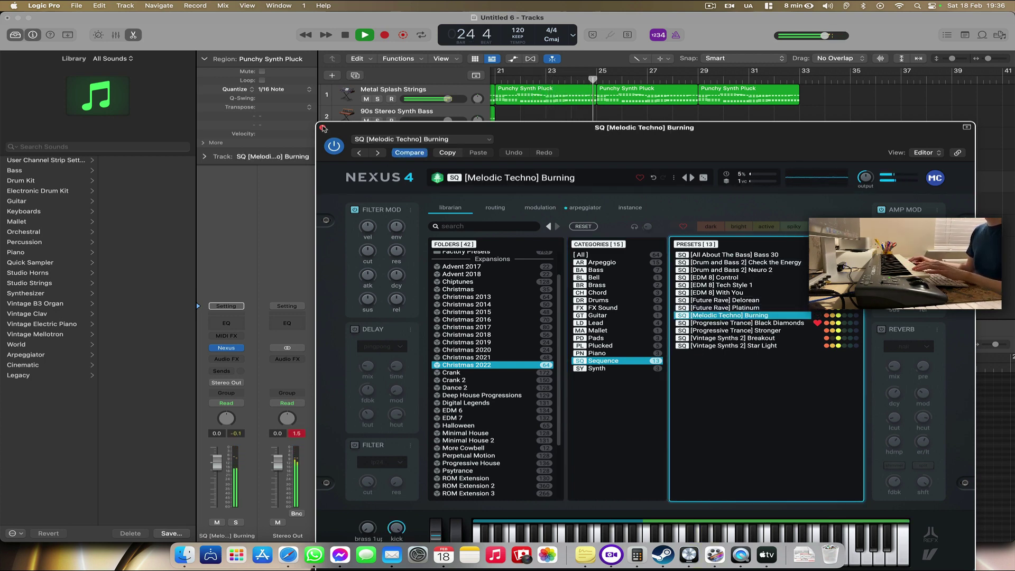
pyautogui.click(323, 129)
# Step: Lower the [Melodic Techno] Burning track's volume to -13.0 and stop playback
pyautogui.hscroll(-10, 737, 164)
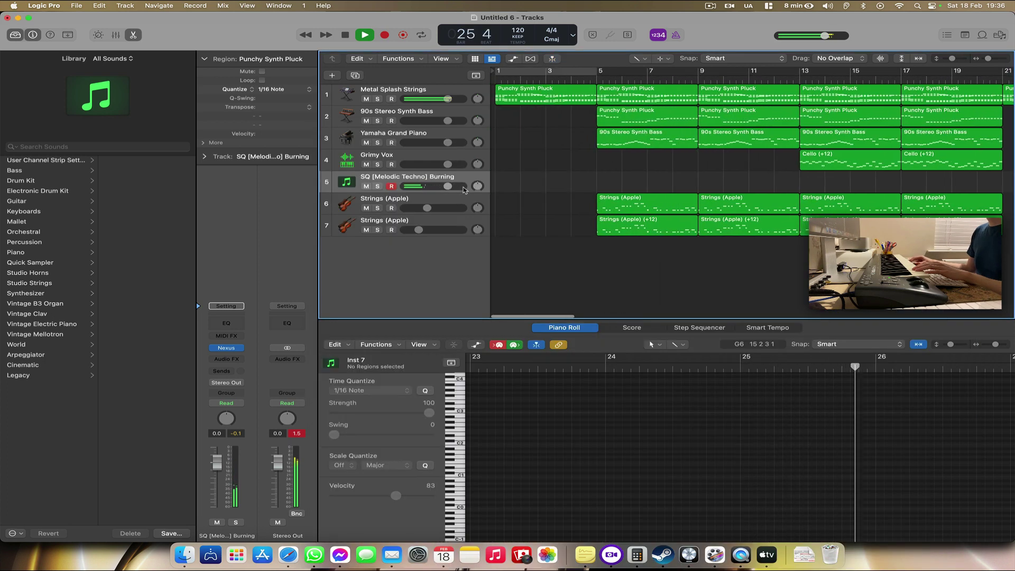
pyautogui.moveTo(448, 186); pyautogui.dragTo(420, 186)
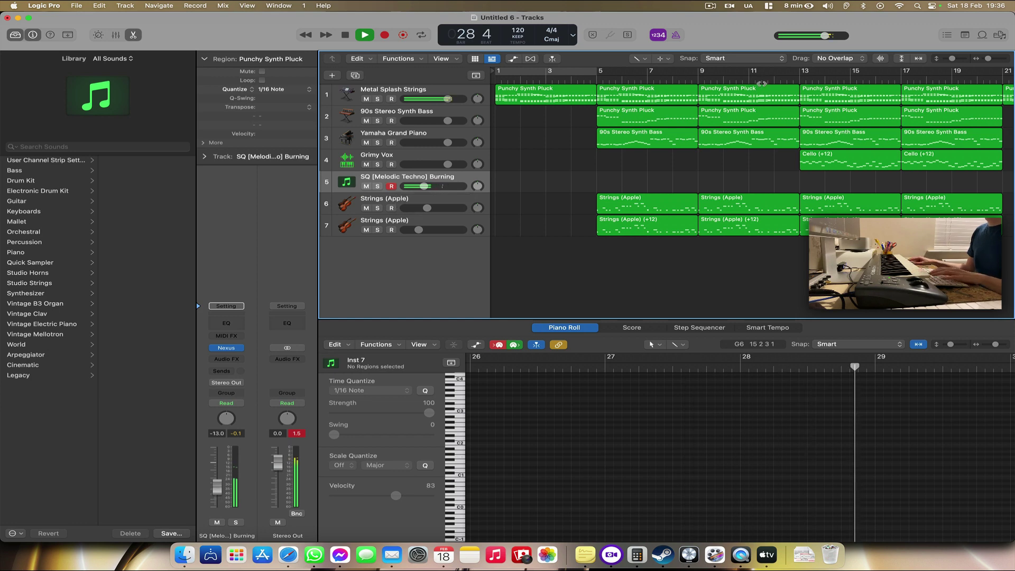
pyautogui.press('space')
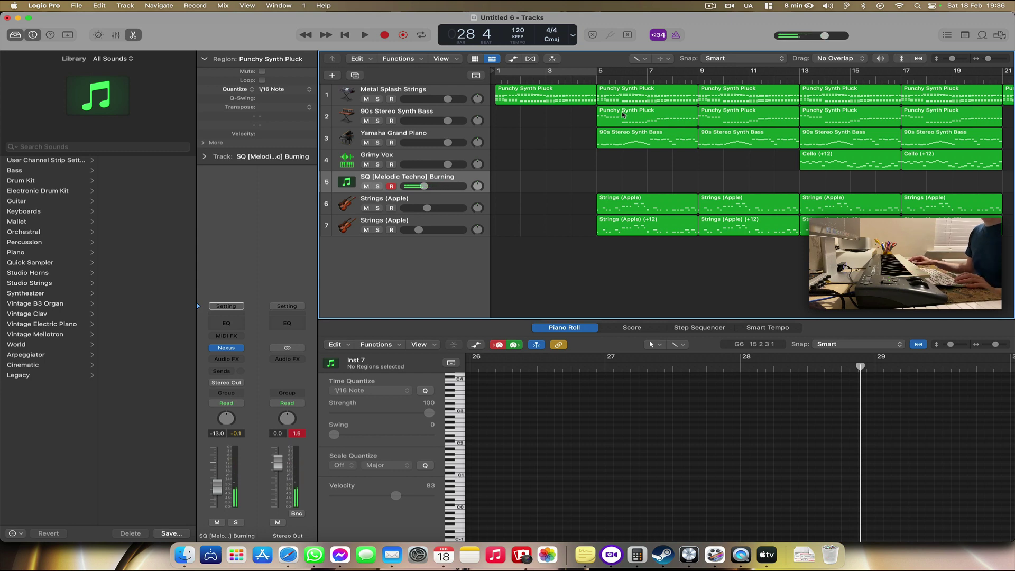
# Step: Copy the bar 5 Punchy Synth Pluck region from the 90s Stereo Synth Bass track to the Nexus track, removing the stray Grimy Vox region
pyautogui.moveTo(622, 115); pyautogui.dragTo(612, 181)
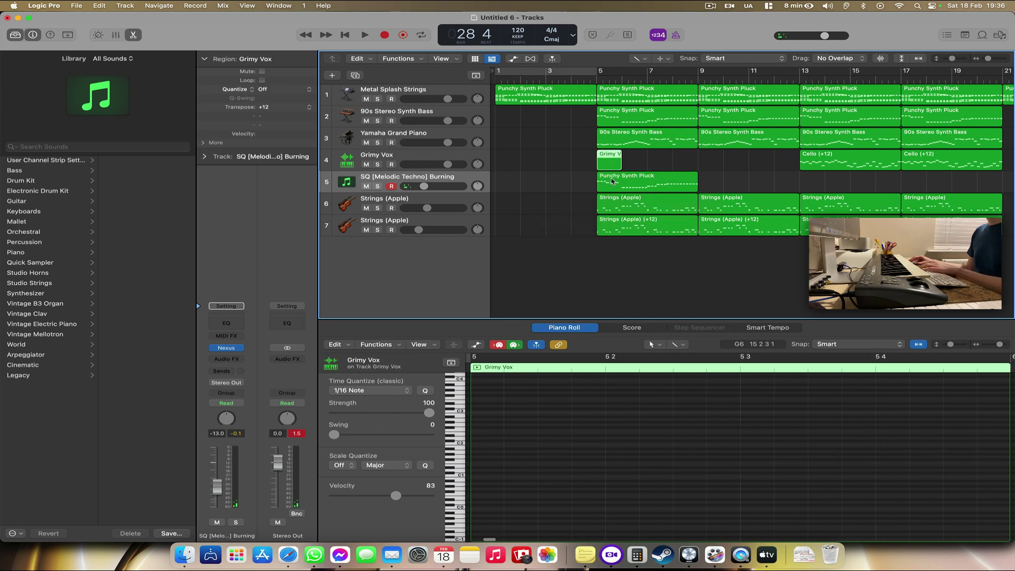
pyautogui.press('Delete')
pyautogui.click(611, 180)
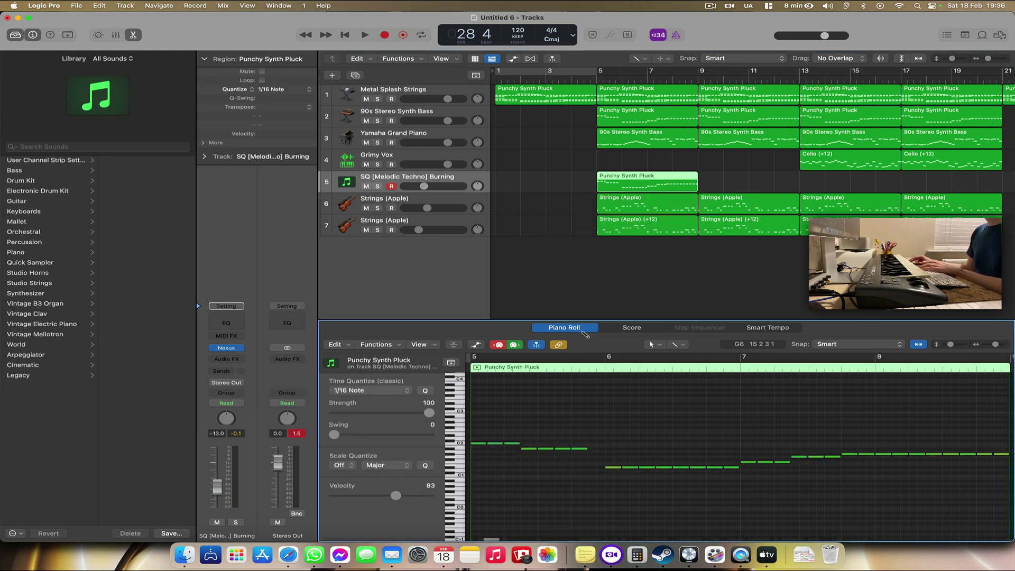
# Step: Delete the repeated notes in the copied pluck region, keeping only the first note of each pitch
pyautogui.click(657, 349)
pyautogui.click(658, 355)
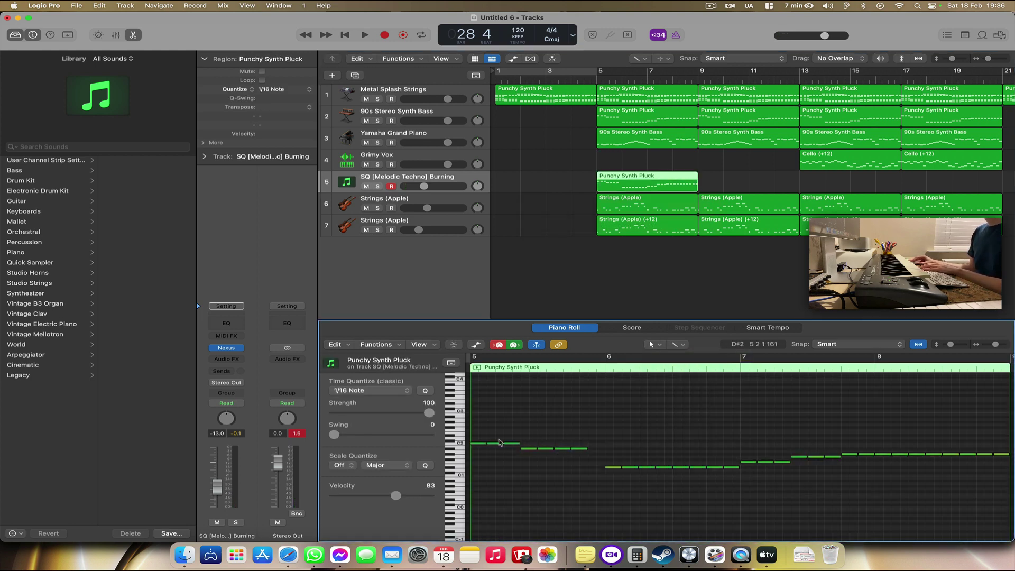
pyautogui.moveTo(511, 443); pyautogui.dragTo(514, 445)
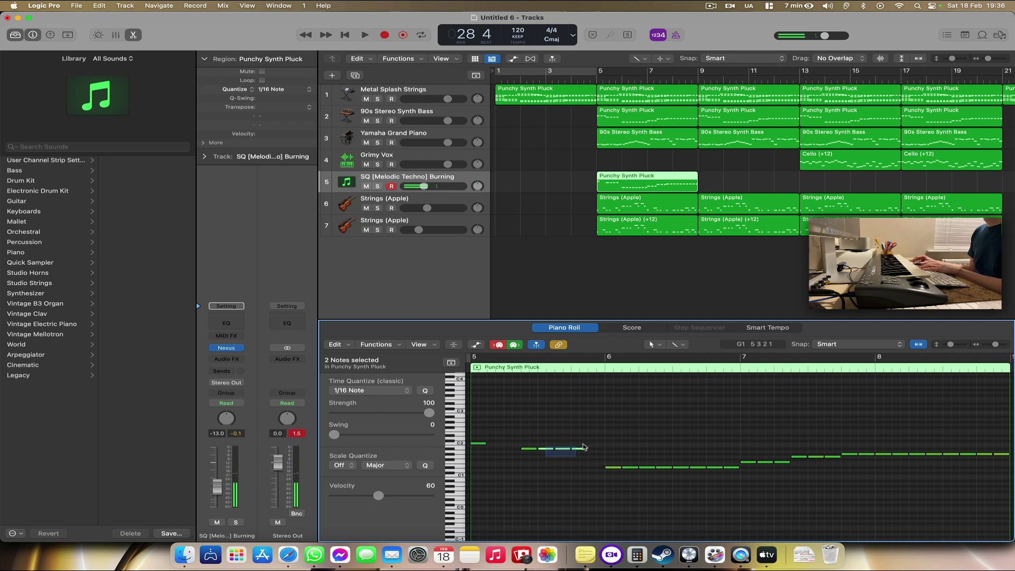
pyautogui.moveTo(730, 468); pyautogui.dragTo(734, 469)
pyautogui.press('Delete')
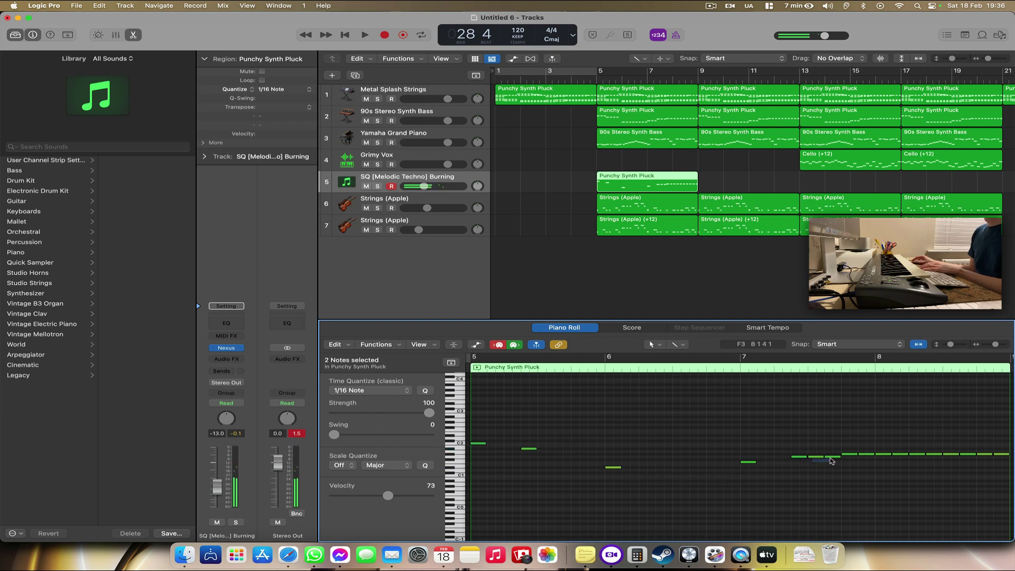
pyautogui.hscroll(3, 809, 463)
pyautogui.moveTo(803, 465); pyautogui.dragTo(949, 435)
pyautogui.press('Delete')
# Step: Lengthen all six remaining notes together until closely spaced neighbours meet, and play the result from before bar 5
pyautogui.hscroll(-6, 687, 444)
pyautogui.press('super+a')
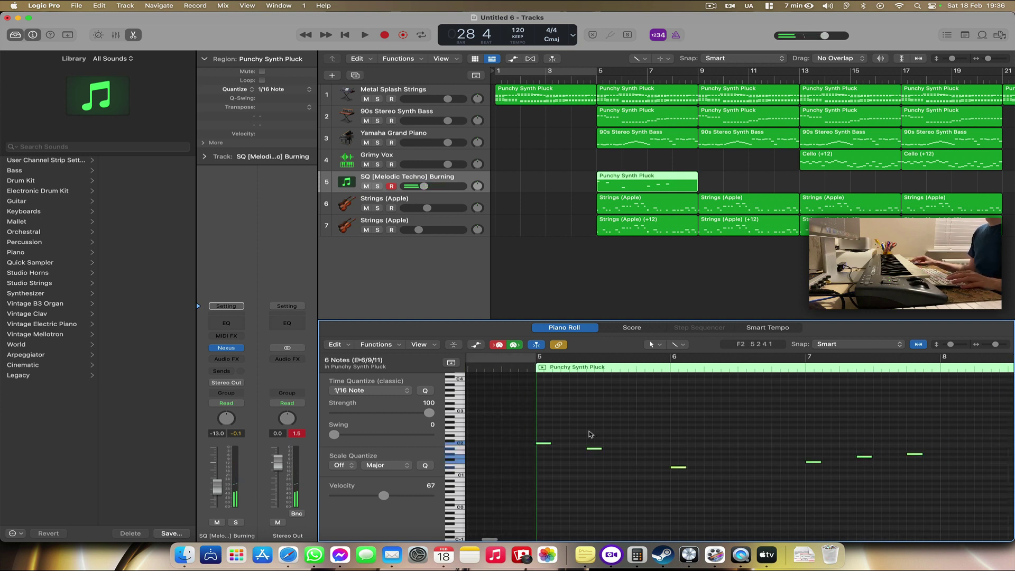
pyautogui.moveTo(549, 444); pyautogui.dragTo(585, 461)
pyautogui.doubleClick(584, 82)
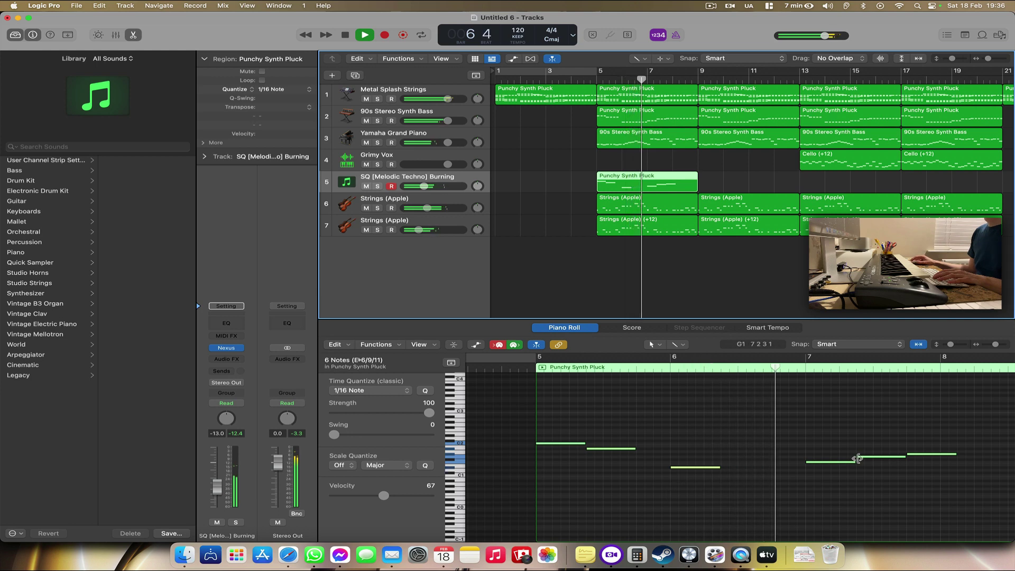
pyautogui.hscroll(5, 919, 467)
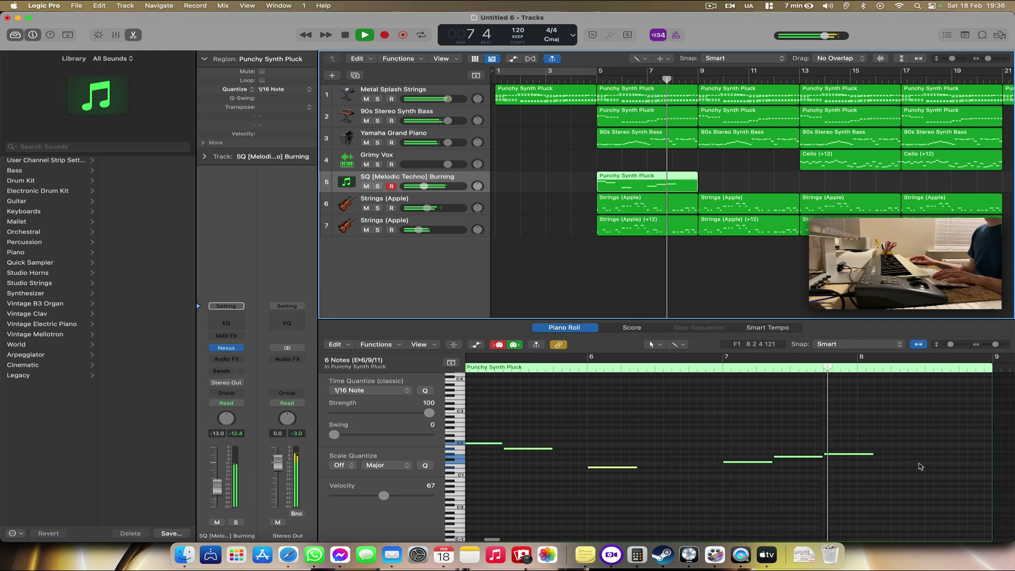
pyautogui.hscroll(-2, 886, 465)
# Step: Stop playback and move the second, fifth and sixth notes later to start mid-bar 5, mid-bar 7 and at bar 8
pyautogui.click(843, 469)
pyautogui.press('space')
pyautogui.moveTo(854, 454); pyautogui.dragTo(888, 454)
pyautogui.moveTo(812, 460); pyautogui.dragTo(828, 460)
pyautogui.moveTo(536, 451); pyautogui.dragTo(553, 453)
pyautogui.hscroll(-3, 598, 458)
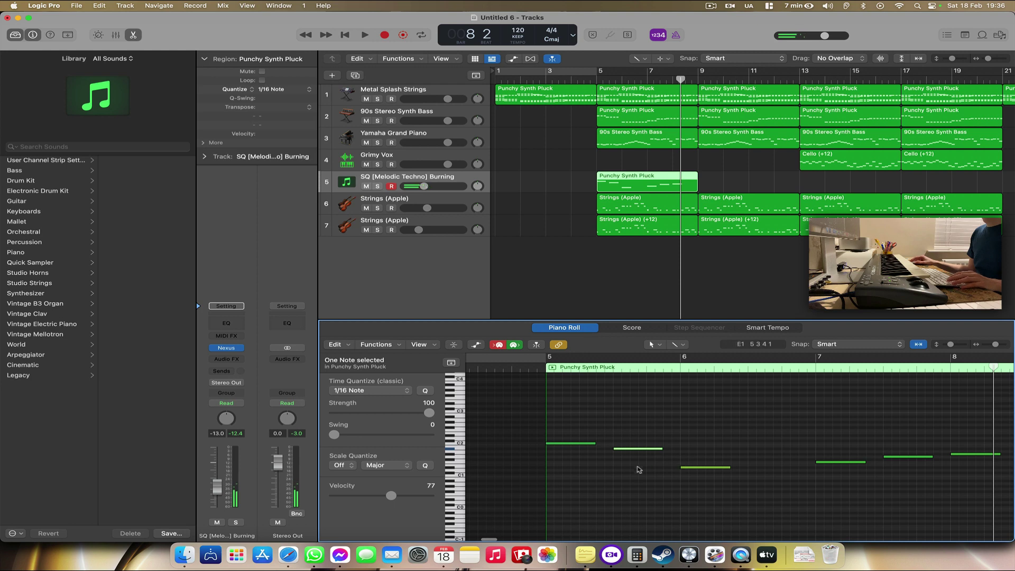
# Step: Apply Force Legato between all six selected notes and extend the last note to the region's end at bar 9
pyautogui.press('super+a')
pyautogui.click(99, 5)
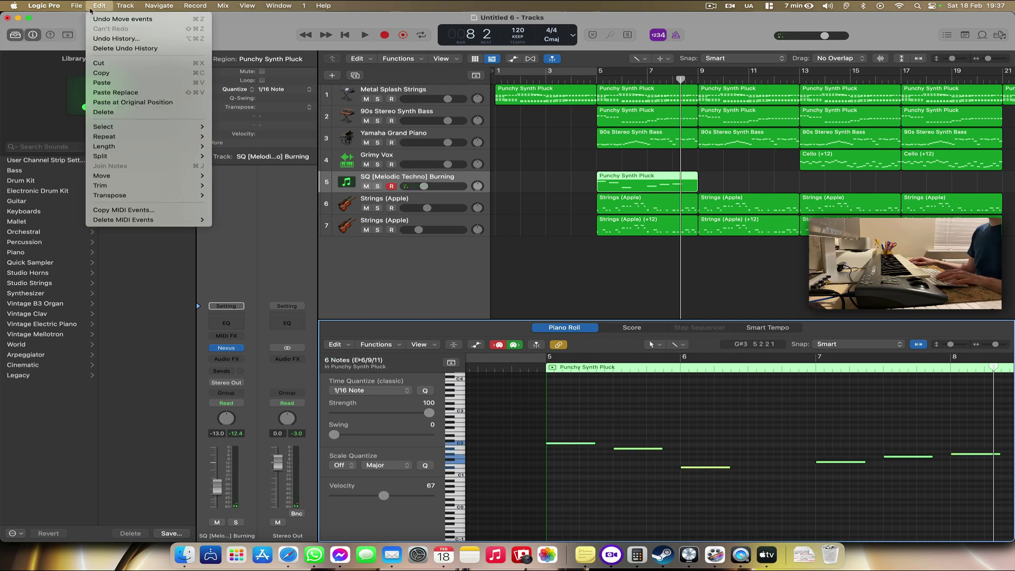
pyautogui.moveTo(133, 187)
pyautogui.click(286, 244)
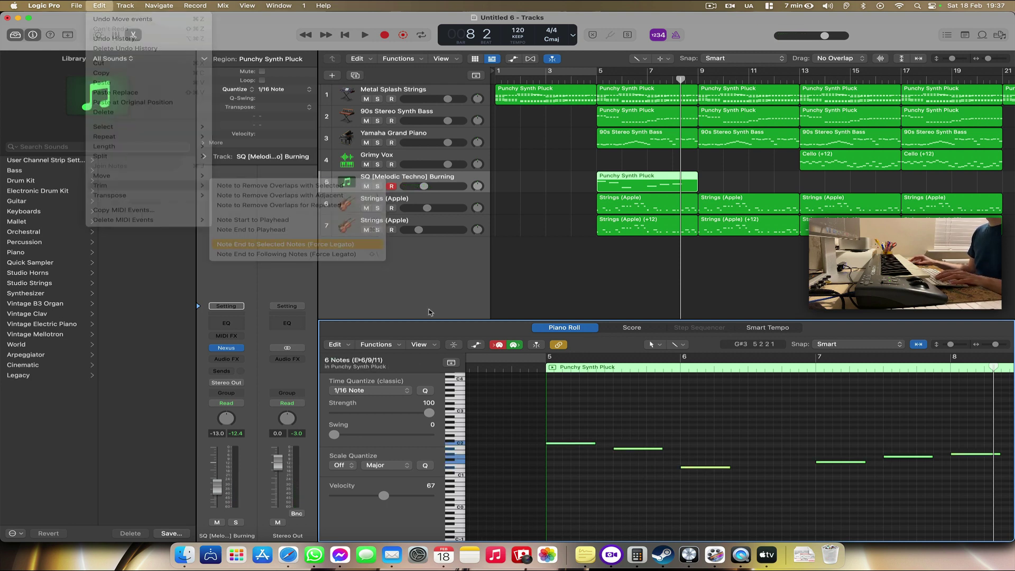
pyautogui.hscroll(3, 604, 388)
pyautogui.hscroll(2, 877, 433)
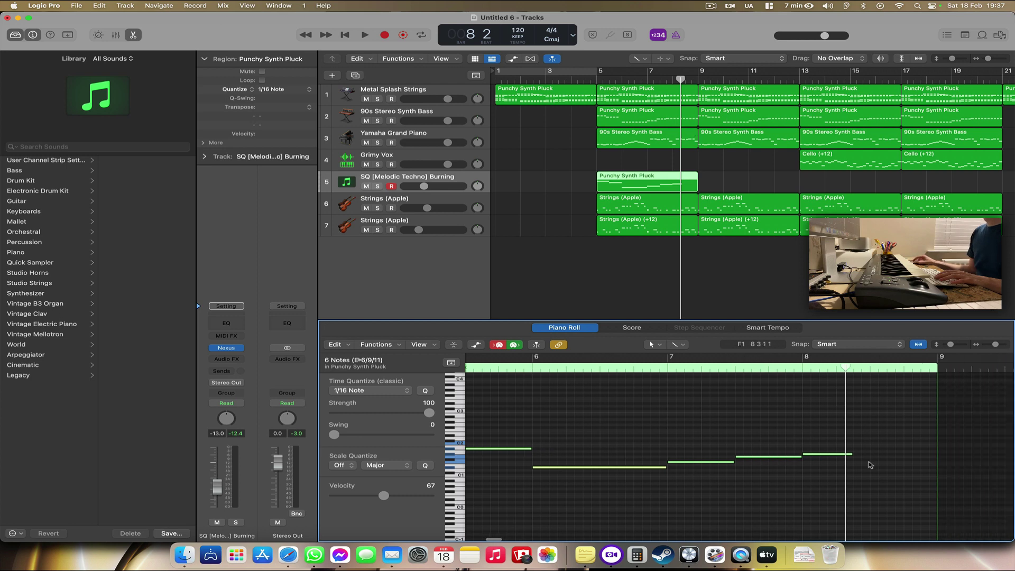
pyautogui.moveTo(851, 453); pyautogui.dragTo(934, 461)
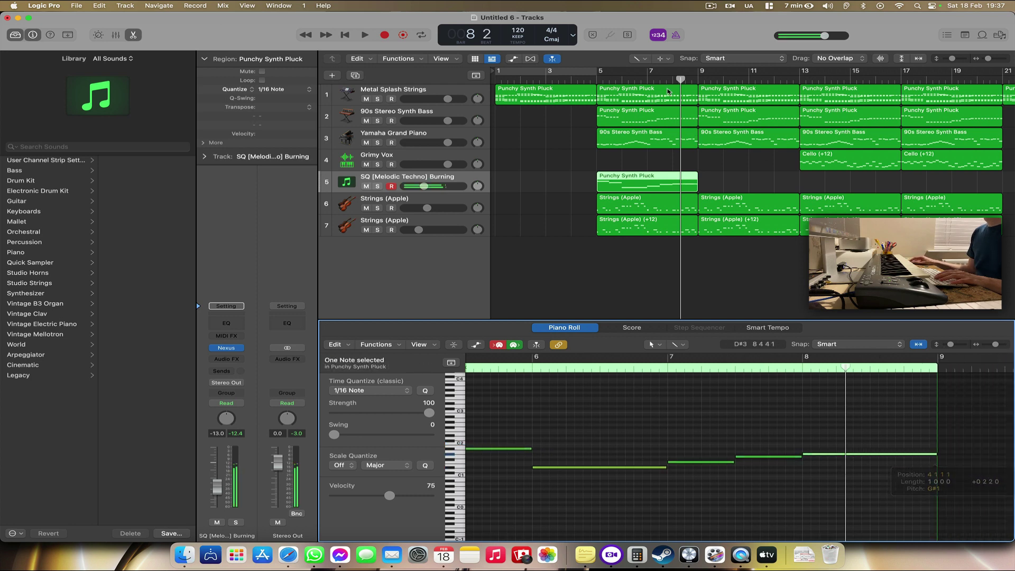
# Step: Play from just before bar 5 and copy the SQ [Melodic Techno] Burning region to bars 9, 13 and 17
pyautogui.click(585, 80)
pyautogui.press('space')
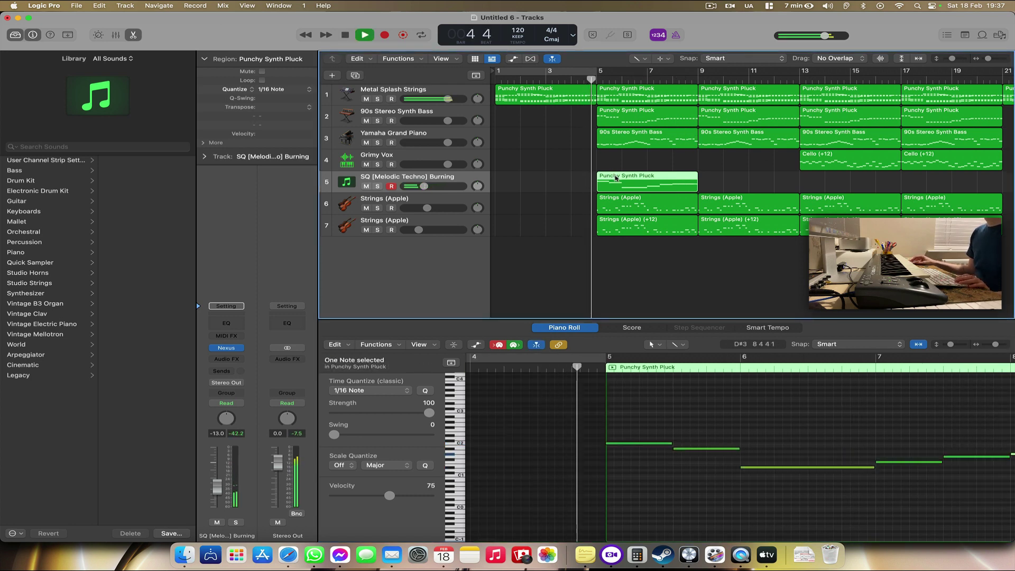
pyautogui.moveTo(616, 179); pyautogui.dragTo(776, 188)
pyautogui.click(845, 185)
pyautogui.press('super+z')
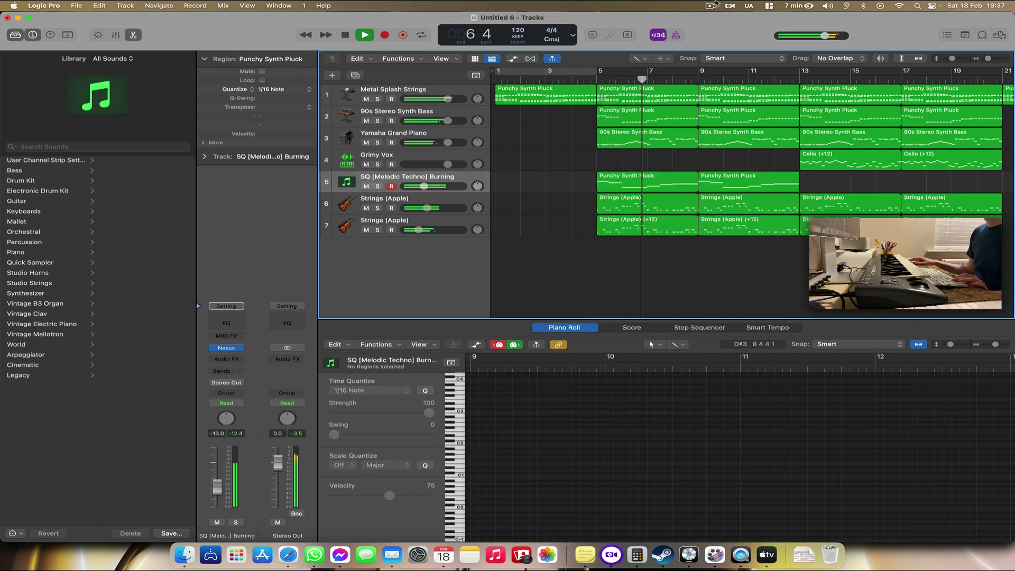
pyautogui.click(641, 59)
pyautogui.press('t')
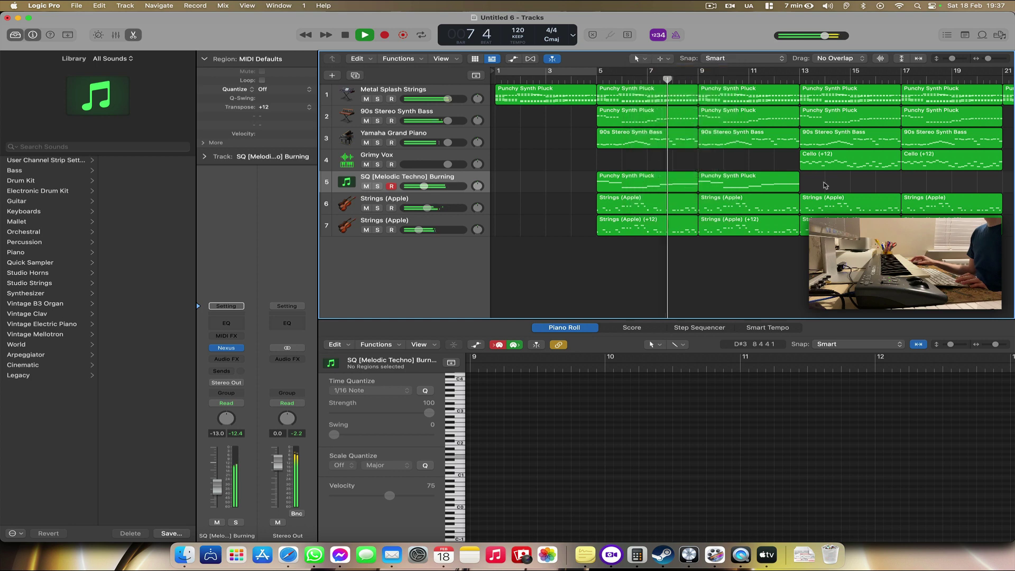
pyautogui.moveTo(825, 186); pyautogui.dragTo(624, 179)
pyautogui.moveTo(624, 181); pyautogui.dragTo(828, 181)
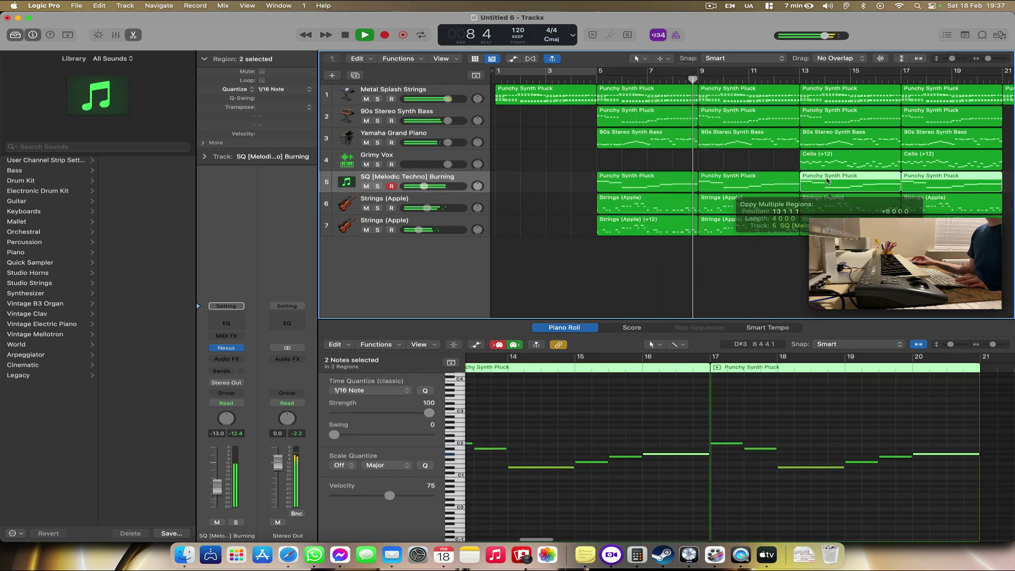
# Step: Raise the SQ [Melodic Techno] Burning track's volume to -5.9 dB and select the upper Strings (Apple) track
pyautogui.moveTo(424, 186); pyautogui.dragTo(433, 186)
pyautogui.hscroll(3, 759, 204)
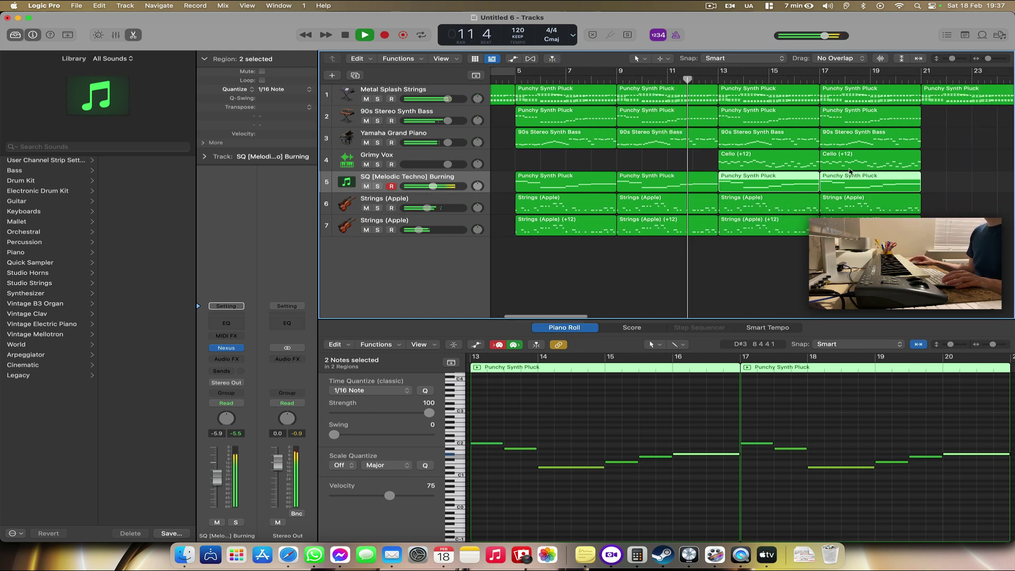
pyautogui.hscroll(-1, 506, 196)
pyautogui.click(413, 204)
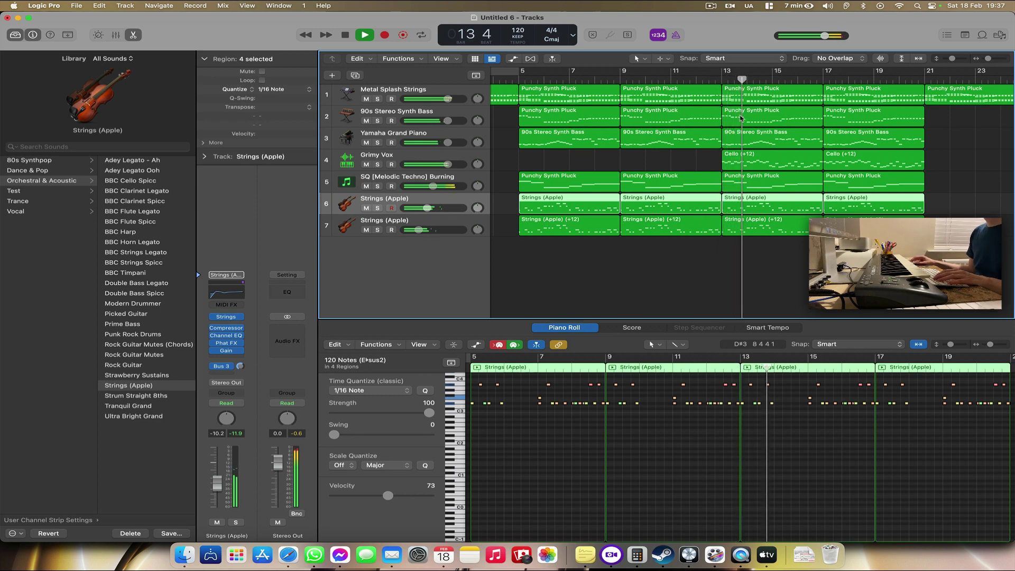
# Step: Delete the Metal Splash Strings regions from bar 21 onward and copy all tracks' bar 5 to 20 regions to bar 21
pyautogui.moveTo(987, 58); pyautogui.dragTo(983, 62)
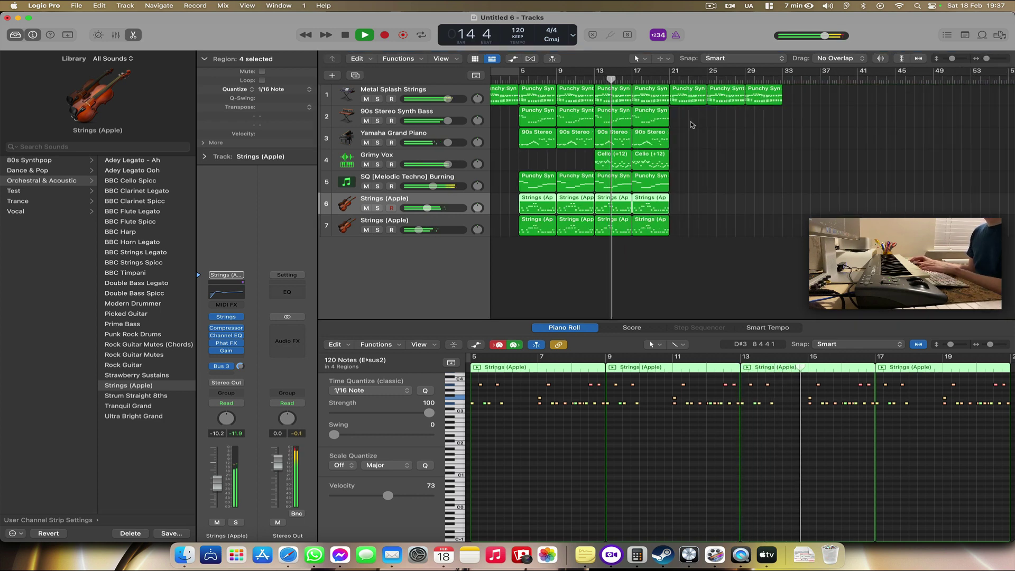
pyautogui.moveTo(689, 122); pyautogui.dragTo(780, 96)
pyautogui.press('Delete')
pyautogui.hscroll(-1, 771, 214)
pyautogui.moveTo(771, 216); pyautogui.dragTo(699, 101)
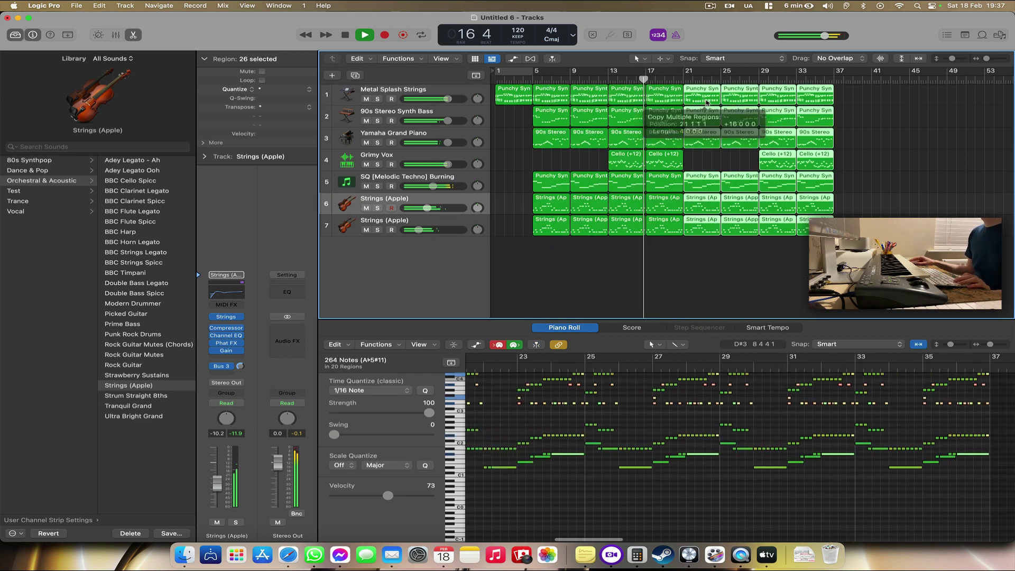
# Step: Duplicate the 90s Stereo Synth Bass track and load the Bright Synth Strings patch on the new track
pyautogui.click(382, 113)
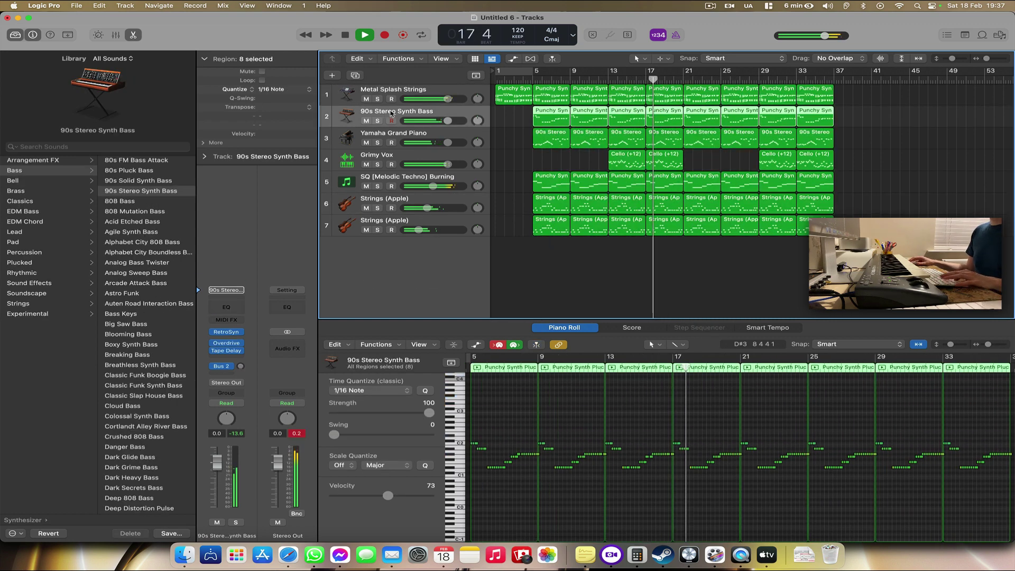
pyautogui.press('cmd+d')
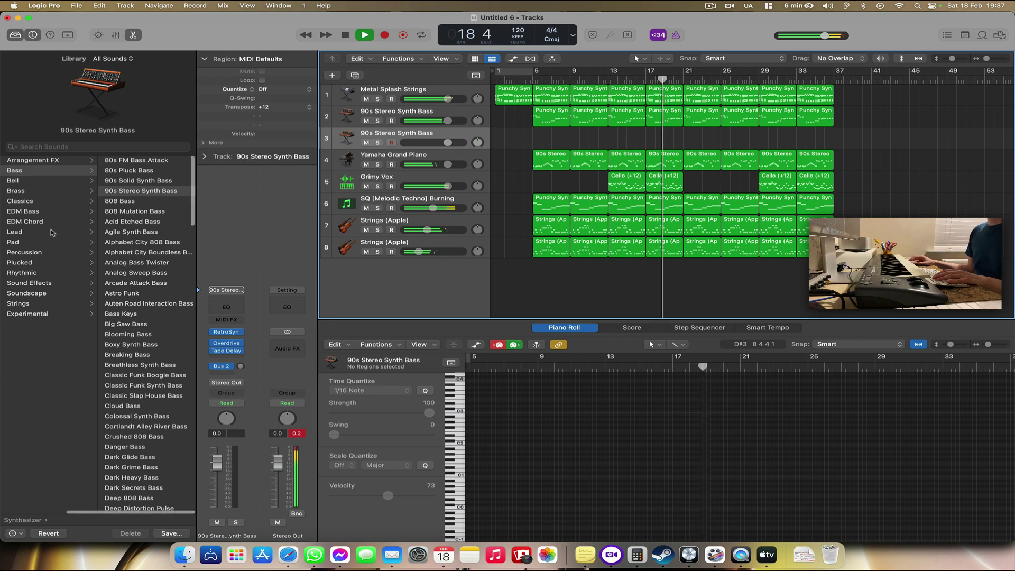
pyautogui.click(27, 305)
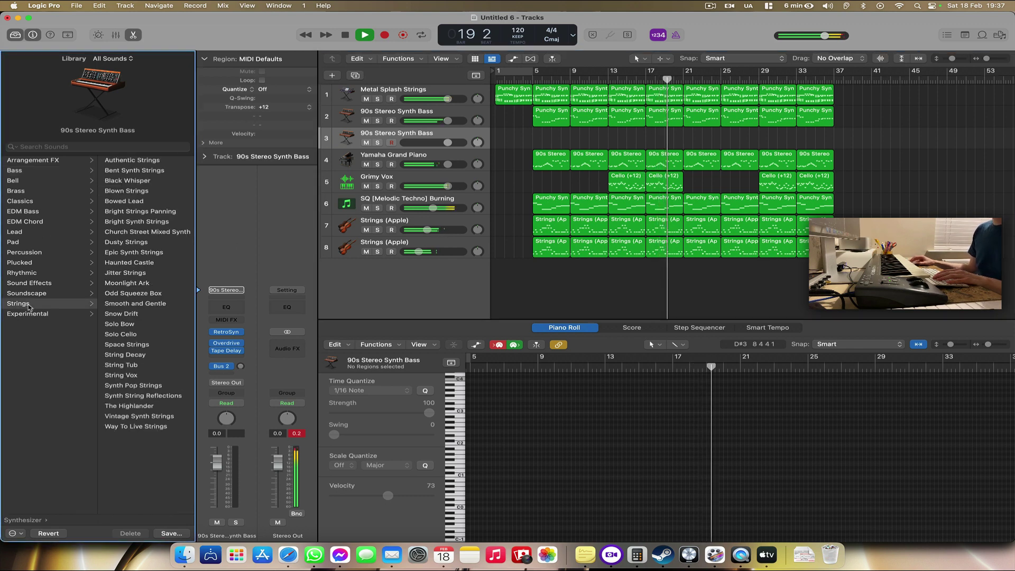
pyautogui.click(136, 221)
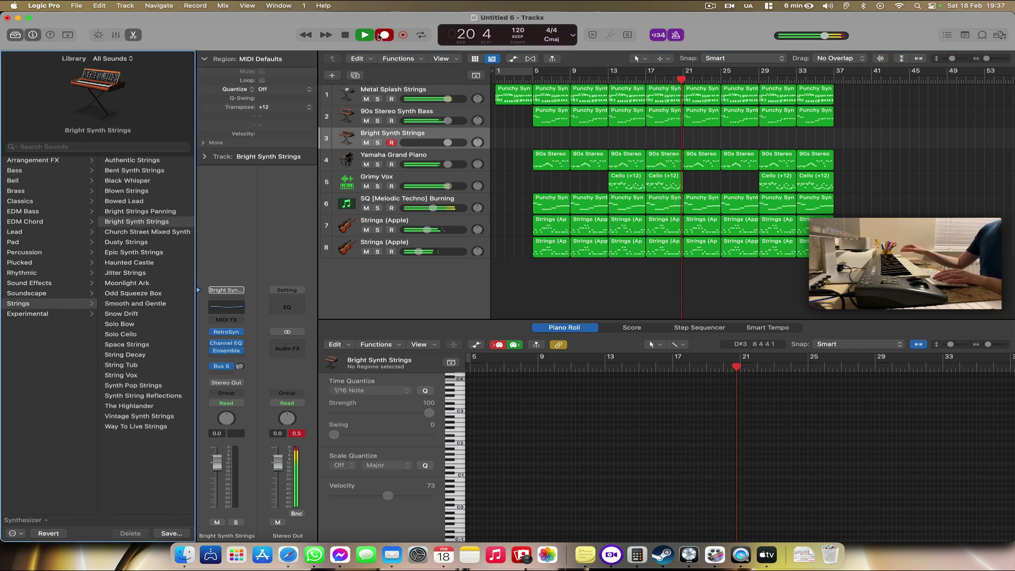
# Step: Record a Bright Synth Strings melody over bars 21 to 28 and quantize the region to 1/16 Note
pyautogui.click(380, 36)
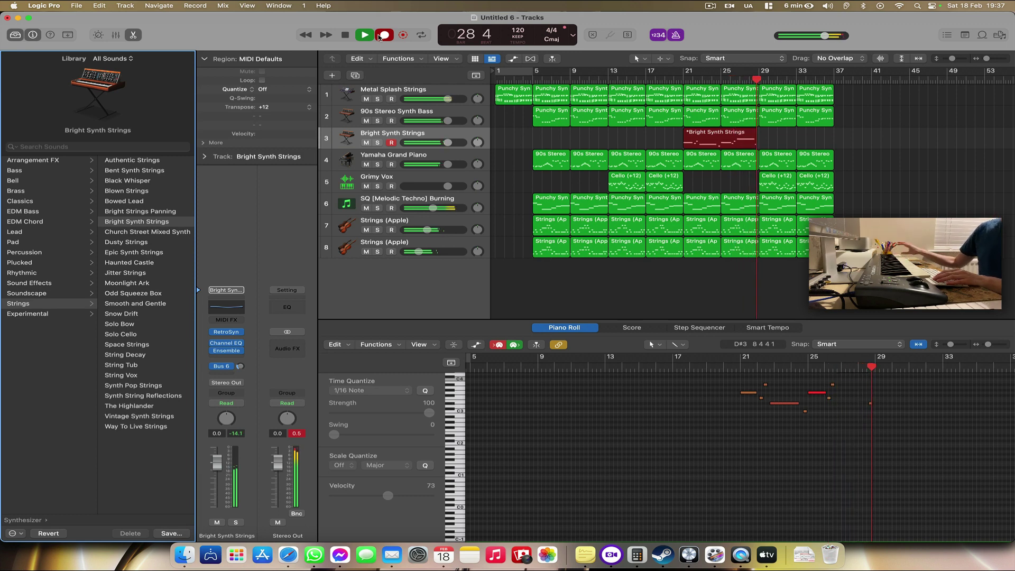
pyautogui.click(916, 151)
pyautogui.click(711, 139)
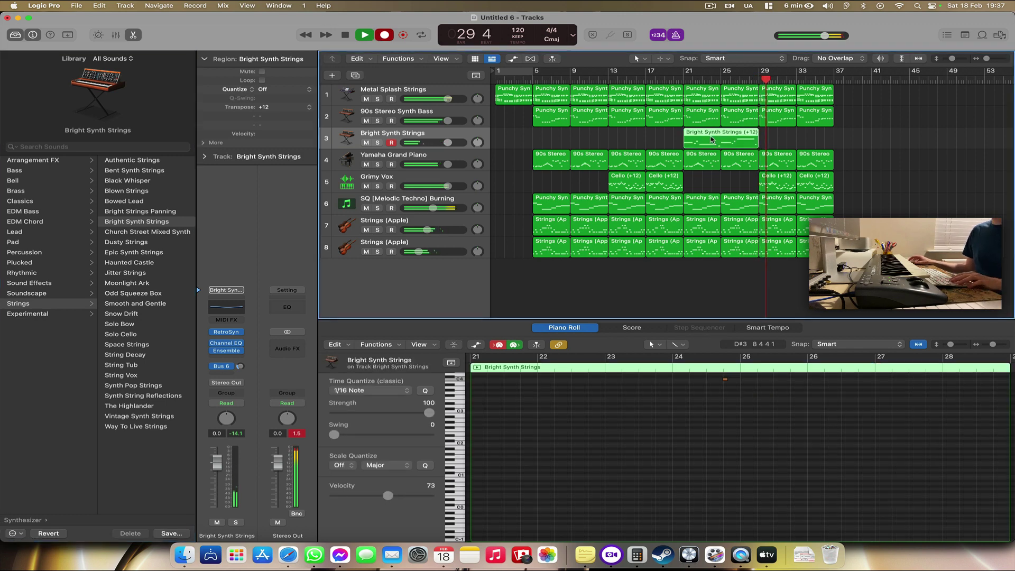
pyautogui.press('q')
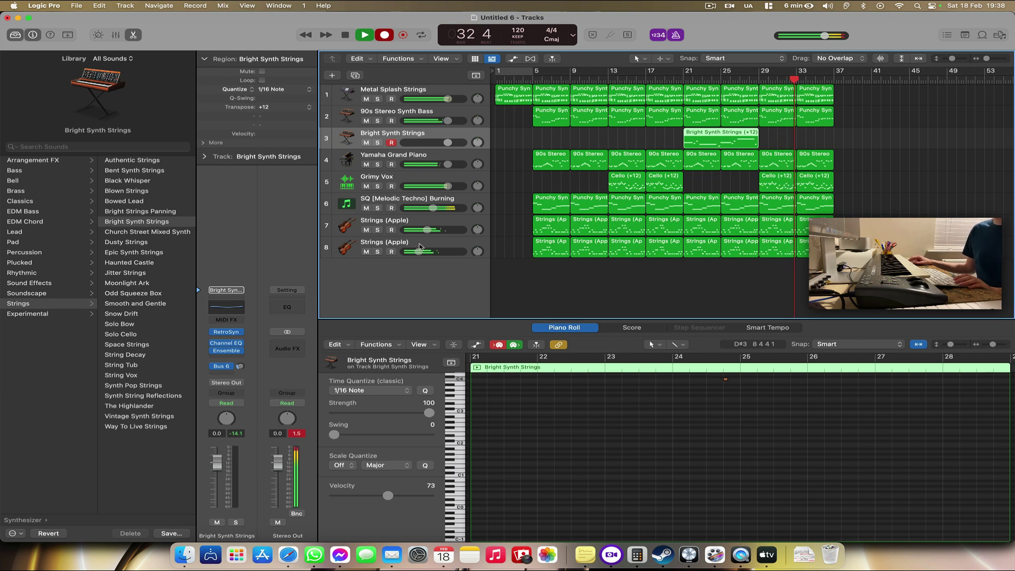
# Step: Move the SQ [Melodic Techno] Burning track to the top and select all tracks below it, with the metronome turned off
pyautogui.moveTo(392, 201); pyautogui.dragTo(397, 91)
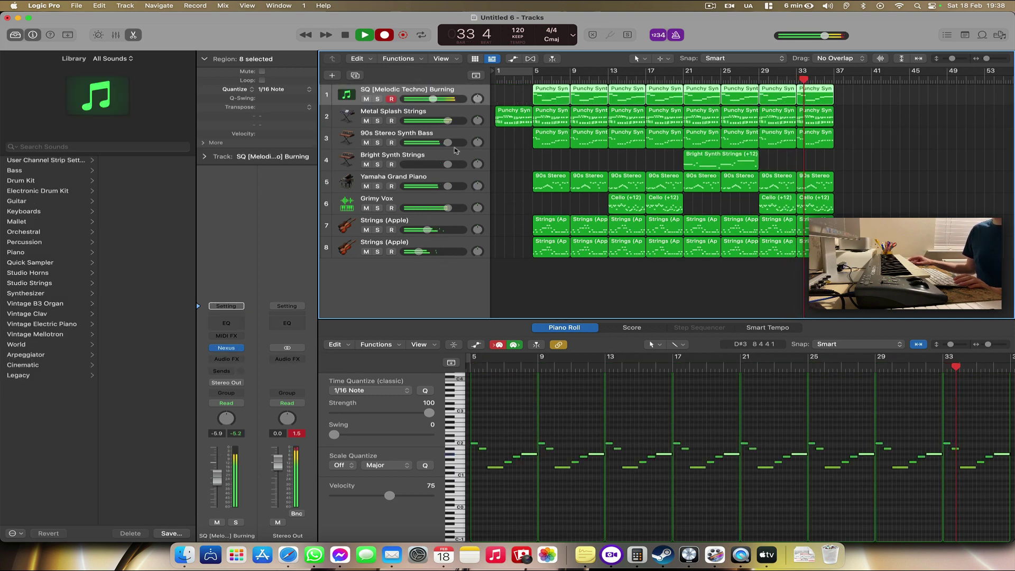
pyautogui.click(402, 113)
pyautogui.press('super+a')
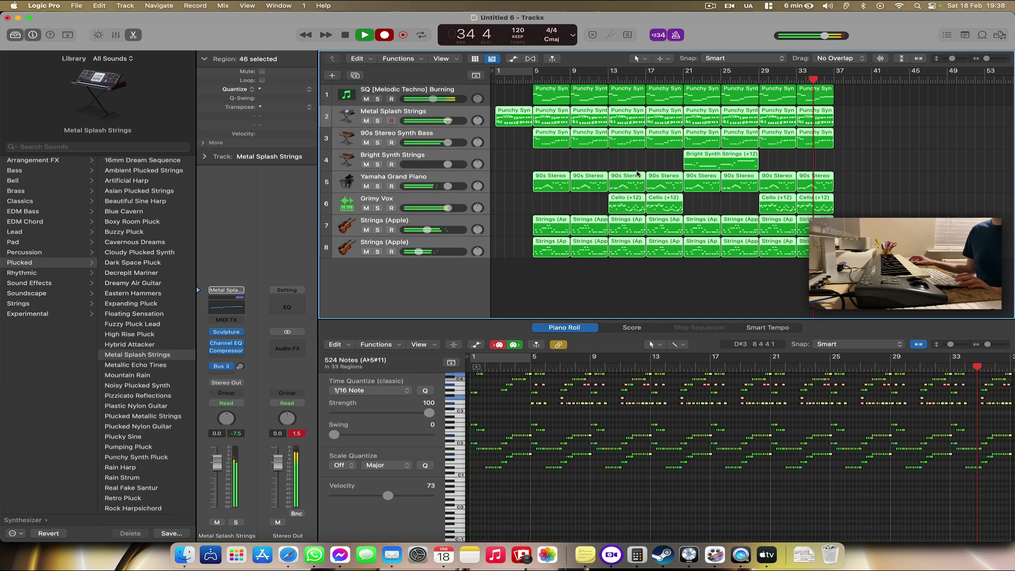
pyautogui.click(676, 35)
pyautogui.hscroll(-1, 699, 101)
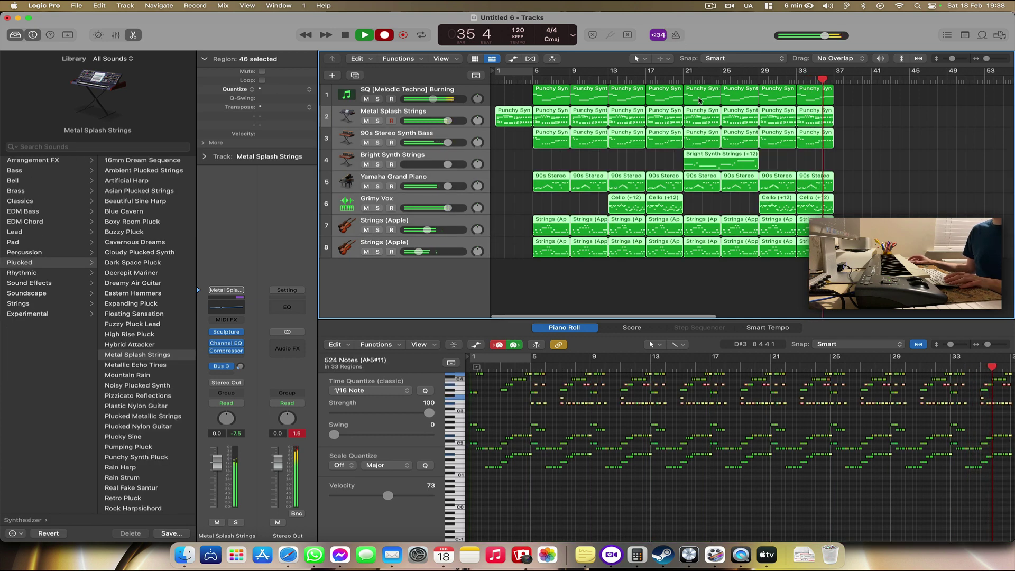
pyautogui.click(523, 130)
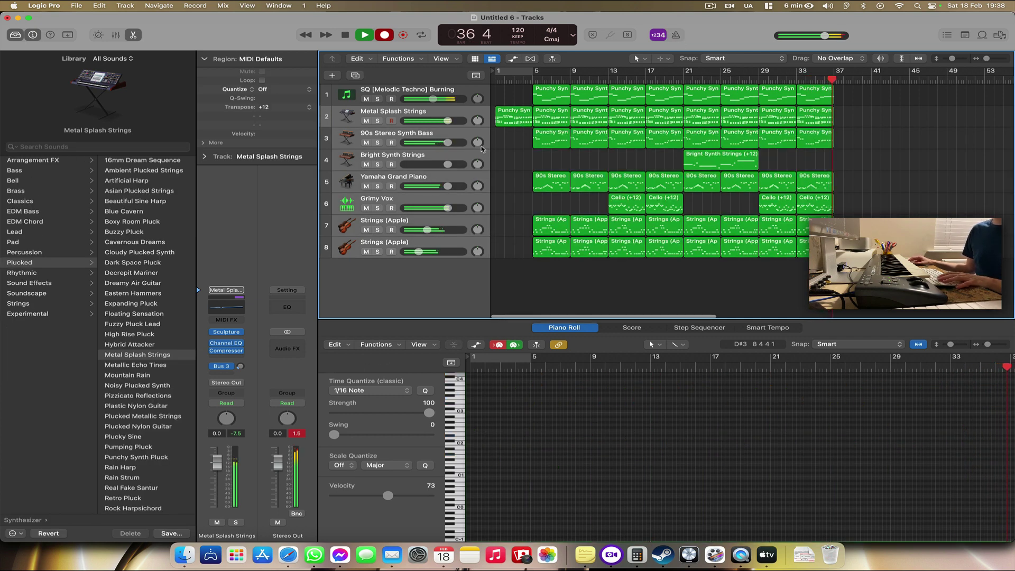
# Step: Stop playback, insert Nicky Romero's Kickstart 2 on all selected channels from Metal Splash Strings down, and close its window
pyautogui.press('space')
pyautogui.press('x')
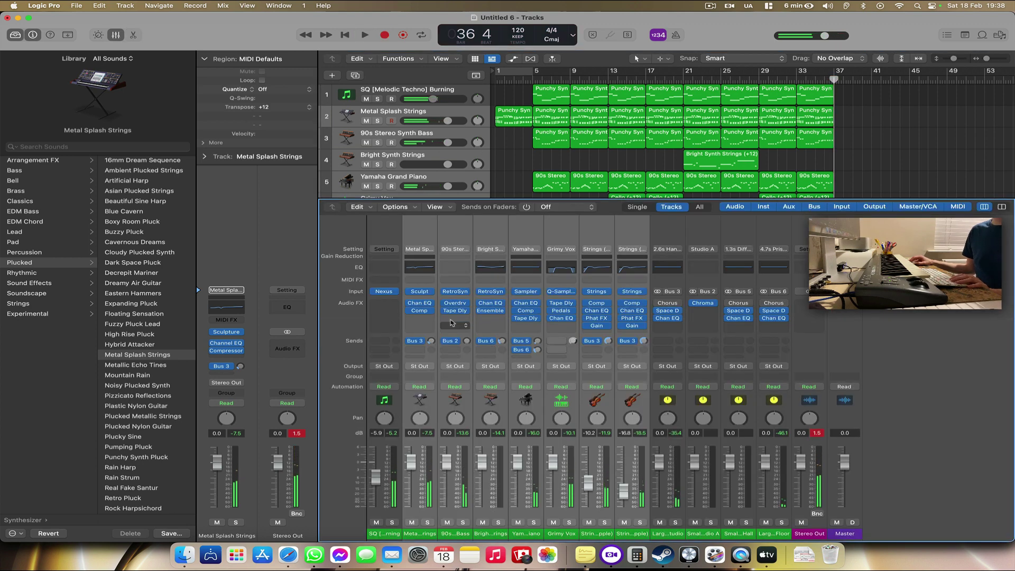
pyautogui.click(421, 328)
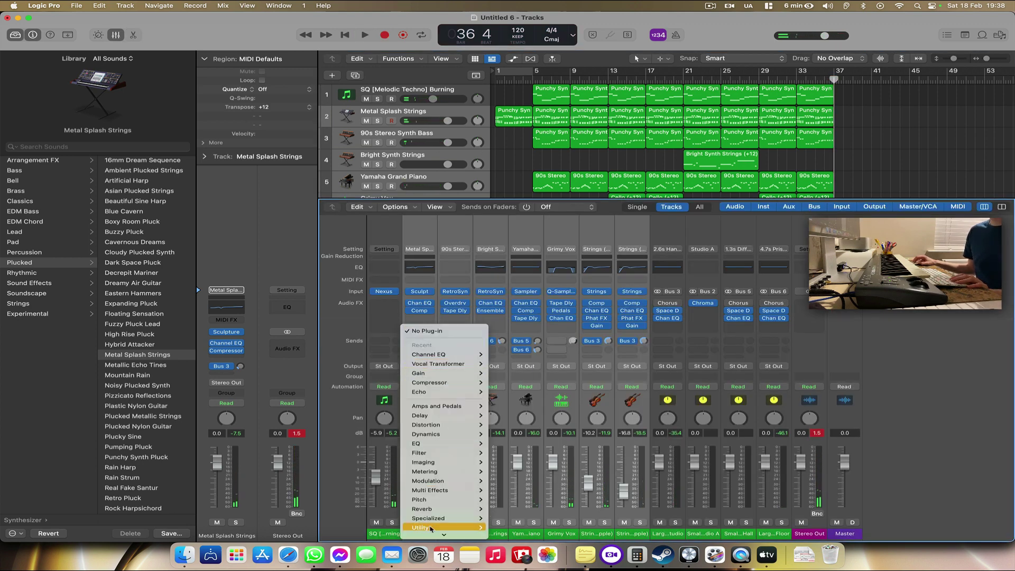
pyautogui.moveTo(445, 535)
pyautogui.moveTo(556, 495)
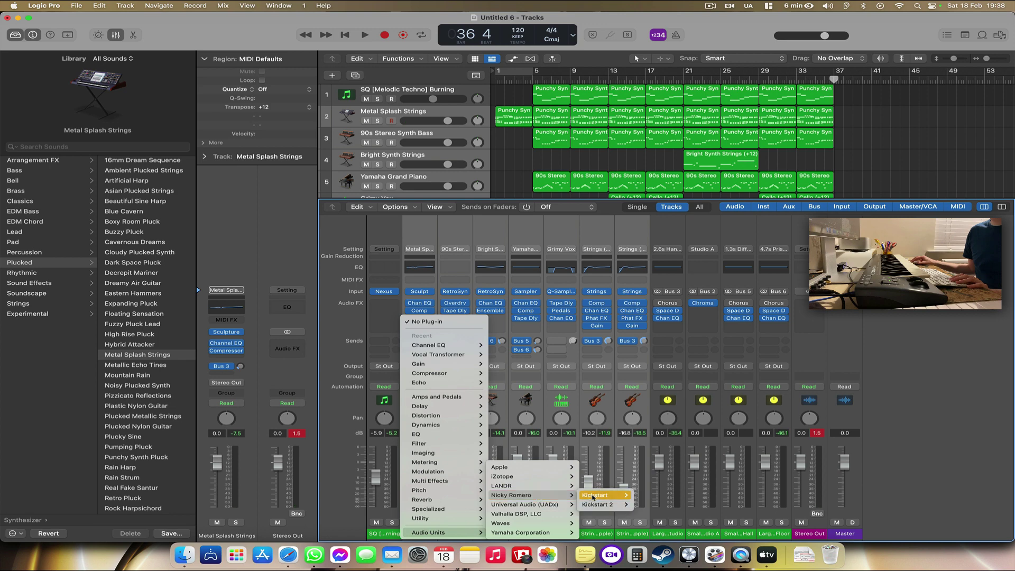
pyautogui.click(596, 506)
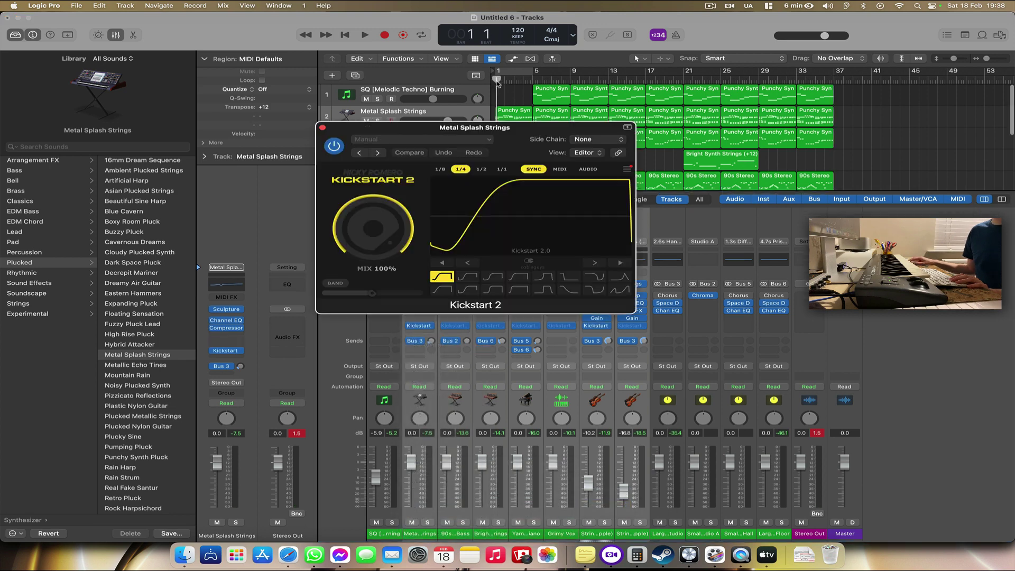
pyautogui.click(322, 127)
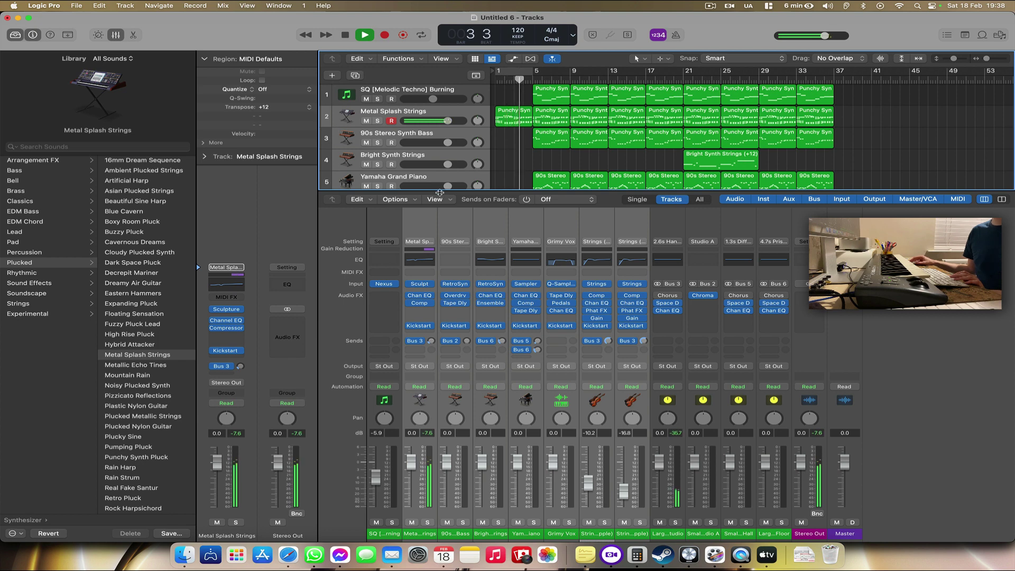
# Step: Shrink the mixer to reveal all tracks and raise the upper Strings (Apple) track's volume to -7.0 dB
pyautogui.moveTo(440, 192); pyautogui.dragTo(440, 431)
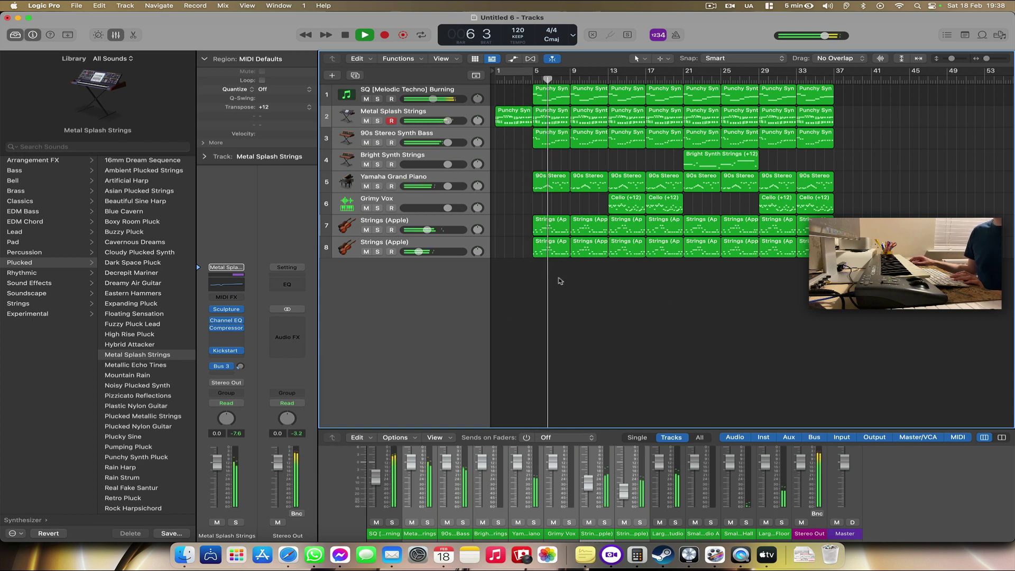
pyautogui.click(421, 222)
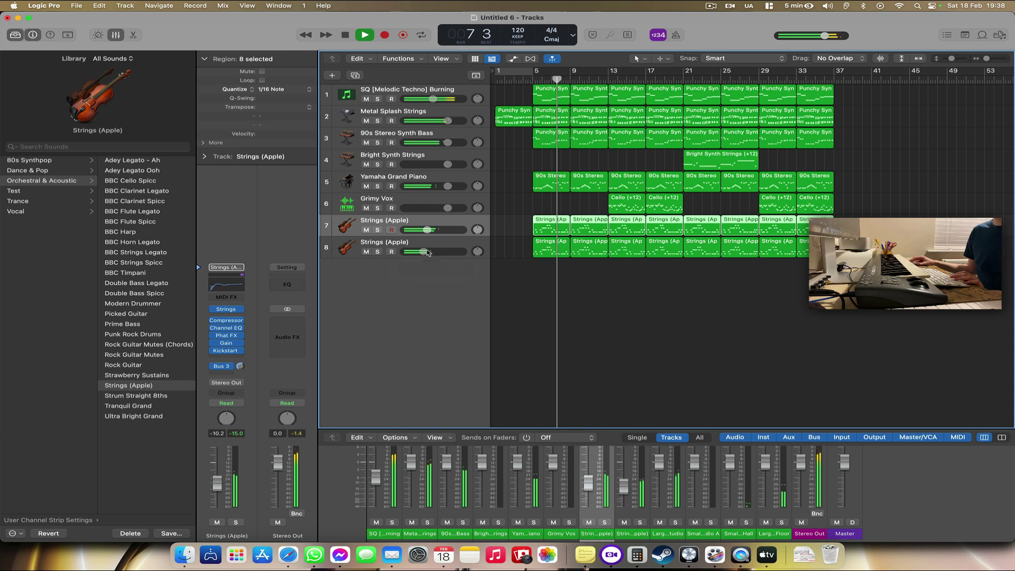
pyautogui.moveTo(427, 231); pyautogui.dragTo(436, 233)
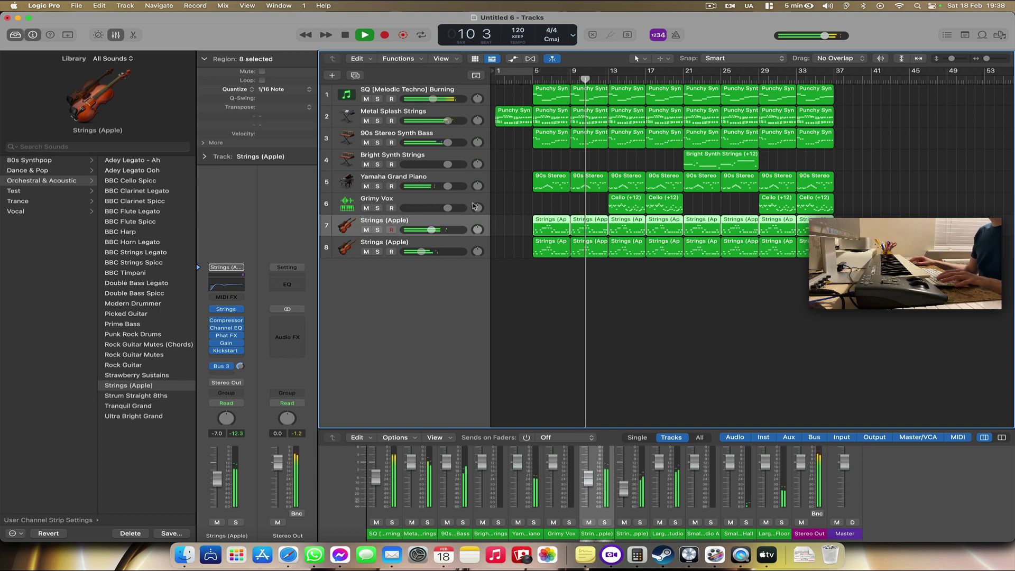
# Step: Create a new software instrument track below Grimy Vox and load the stereo Nexus instrument on it
pyautogui.click(427, 201)
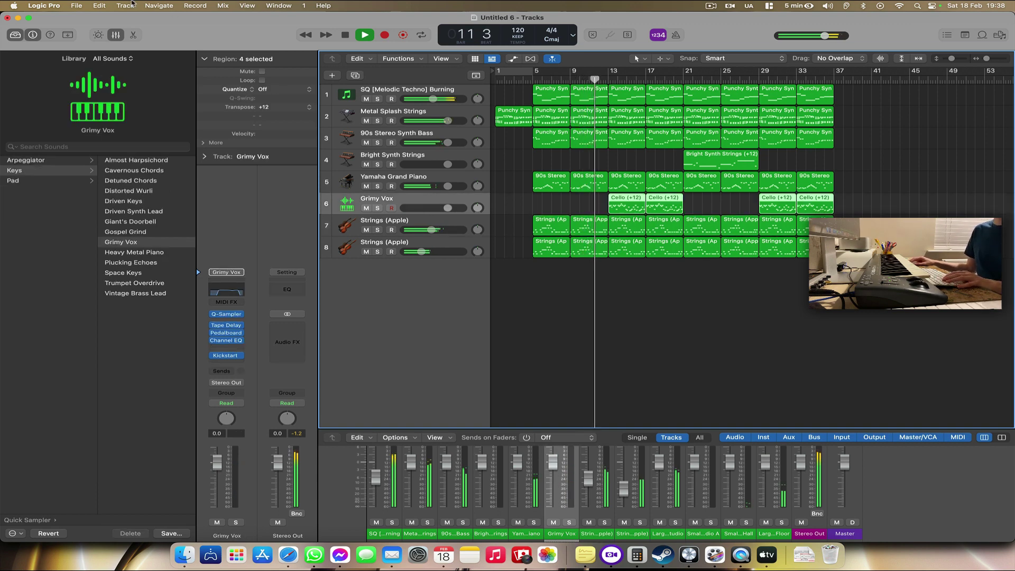
pyautogui.click(127, 5)
pyautogui.click(140, 39)
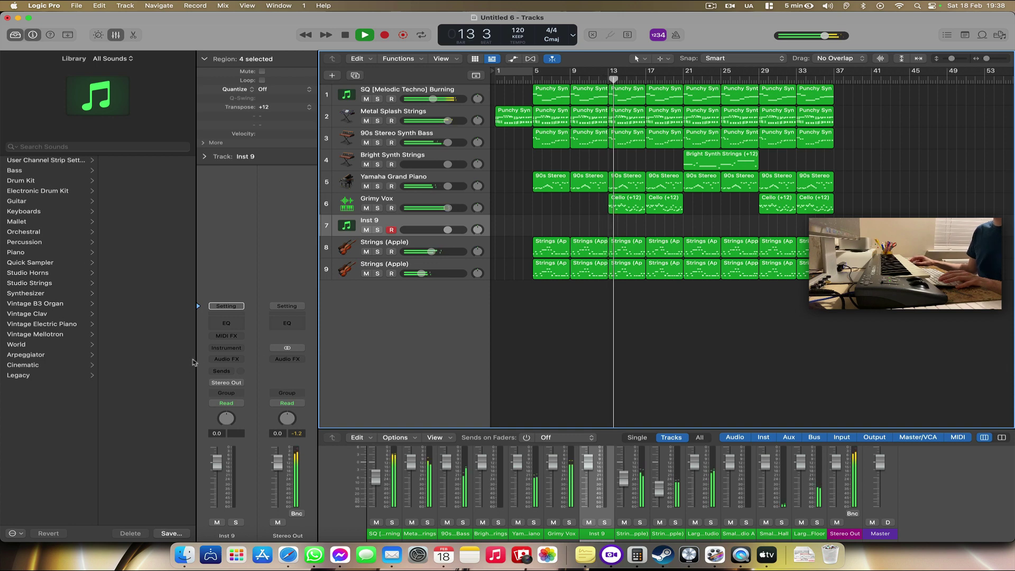
pyautogui.click(225, 348)
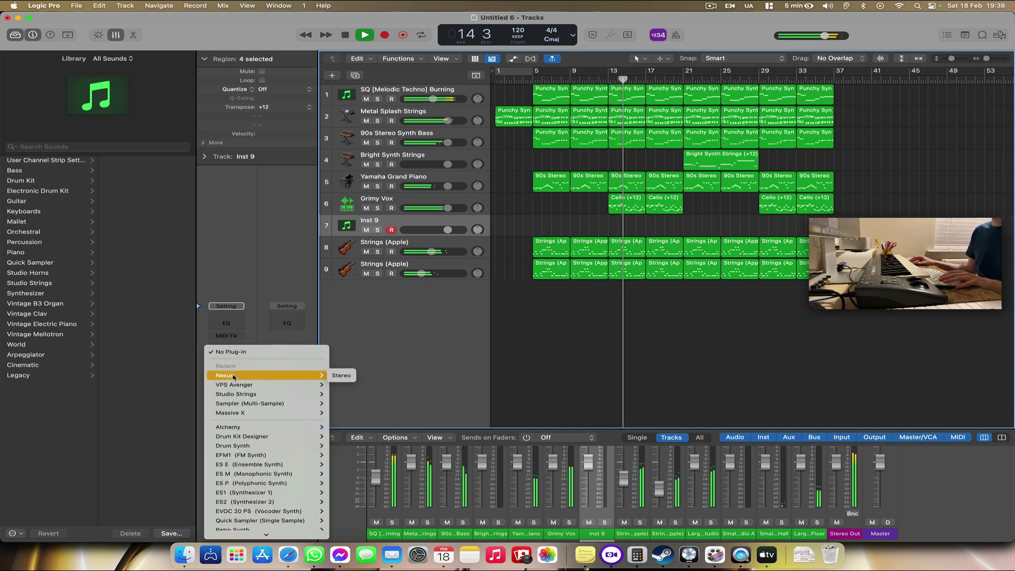
pyautogui.click(341, 376)
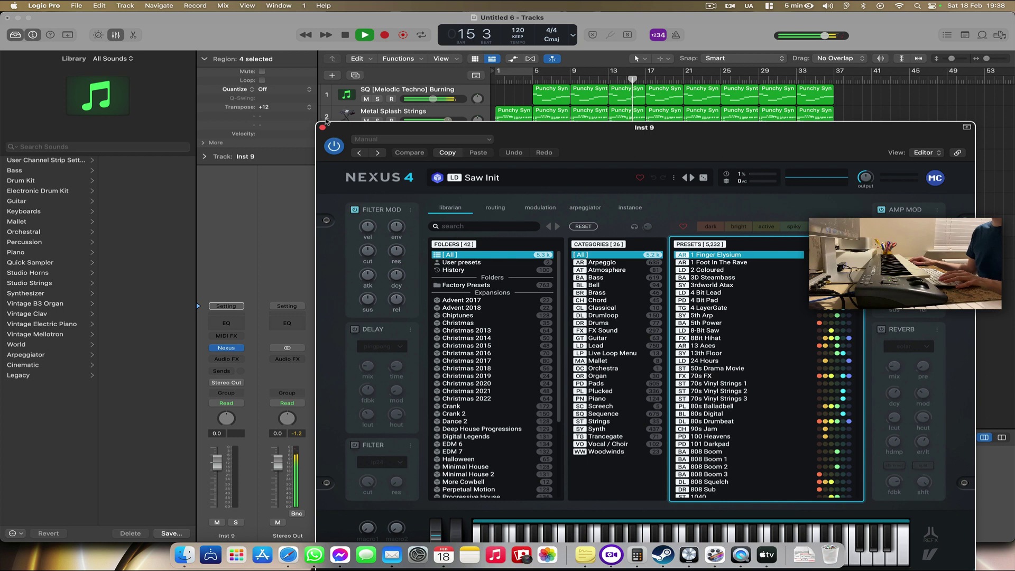
# Step: Close the Nexus window, record a melody on the Inst 9 track over bars 13 to 21, and quantize it to 1/16 Note
pyautogui.click(322, 127)
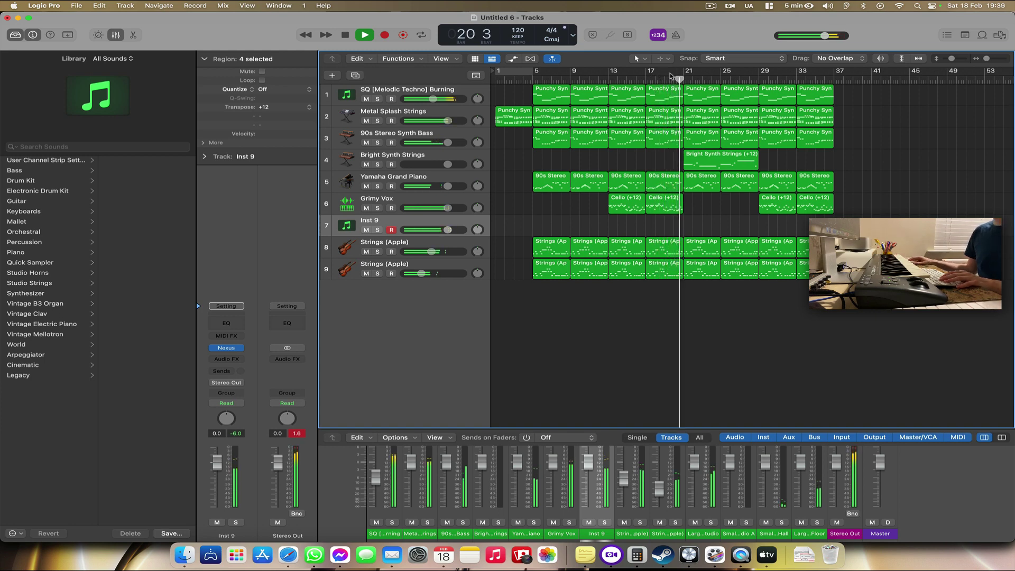
pyautogui.click(590, 80)
pyautogui.click(386, 35)
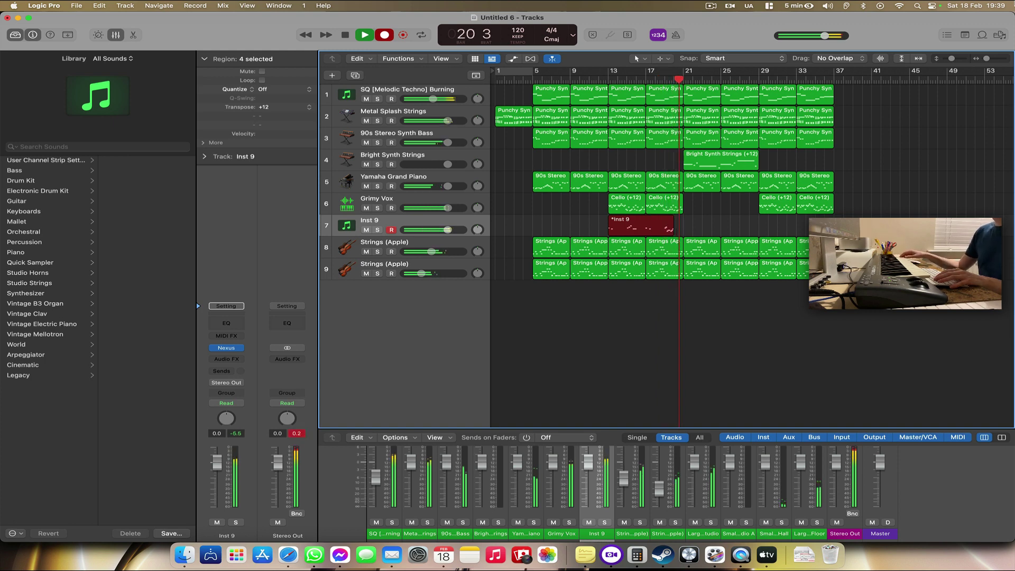
pyautogui.click(727, 337)
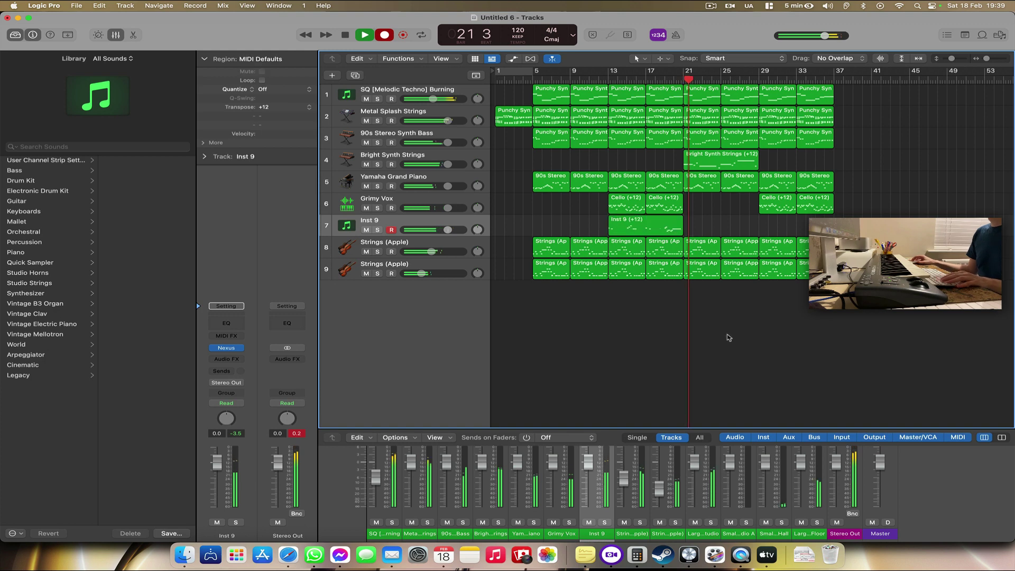
pyautogui.click(643, 238)
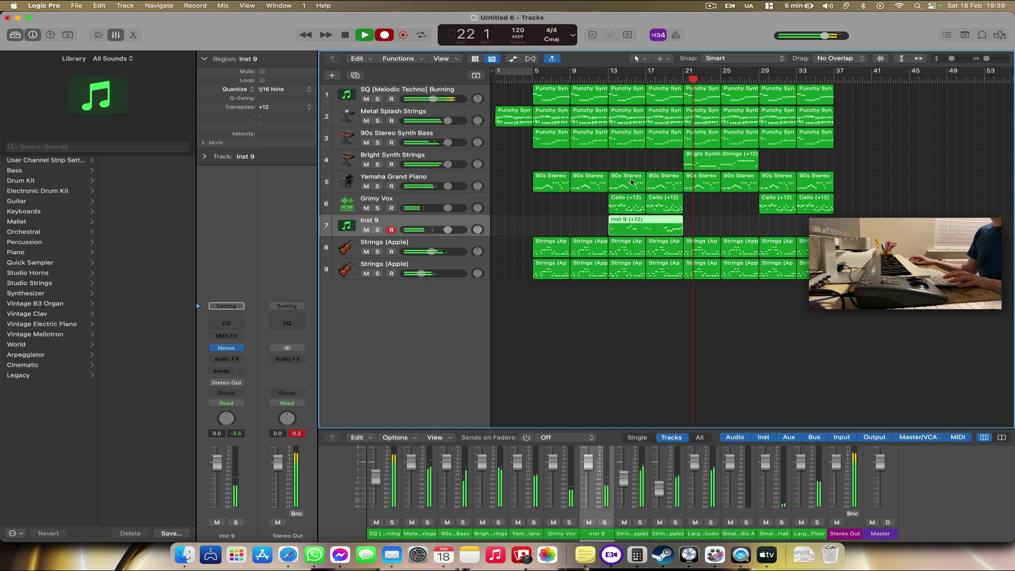
pyautogui.click(239, 348)
pyautogui.moveTo(240, 350)
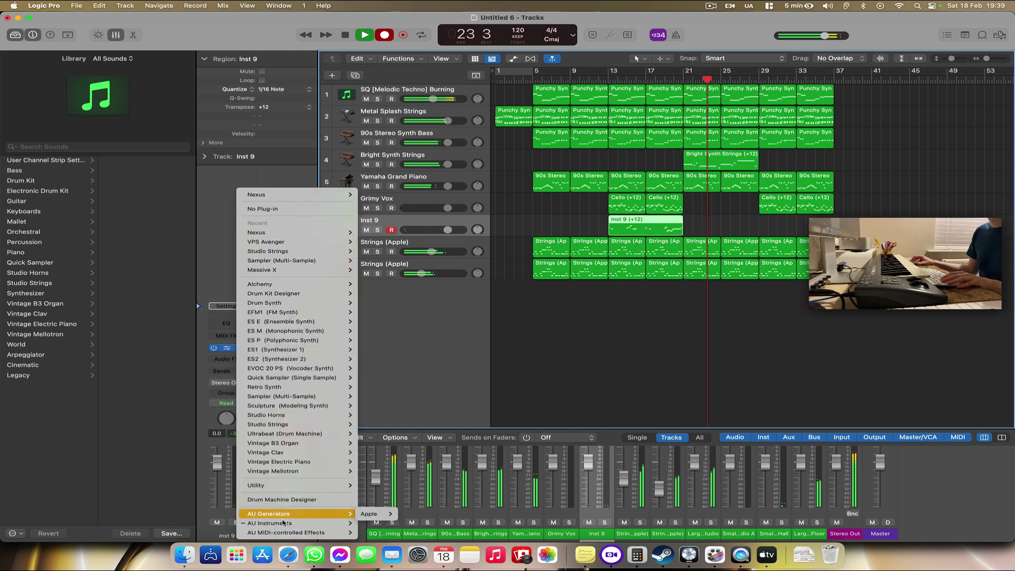
pyautogui.moveTo(296, 523)
pyautogui.moveTo(399, 435)
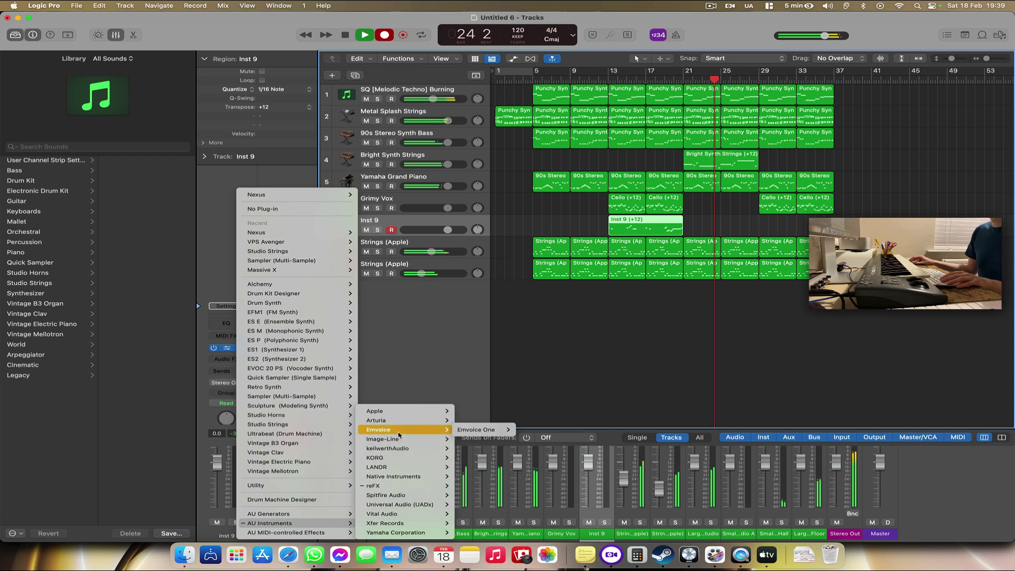
pyautogui.click(12, 169)
# Step: Load the Emvoice vocal setting from the user channel strip settings onto the Inst 9 track and stop playback
pyautogui.click(40, 161)
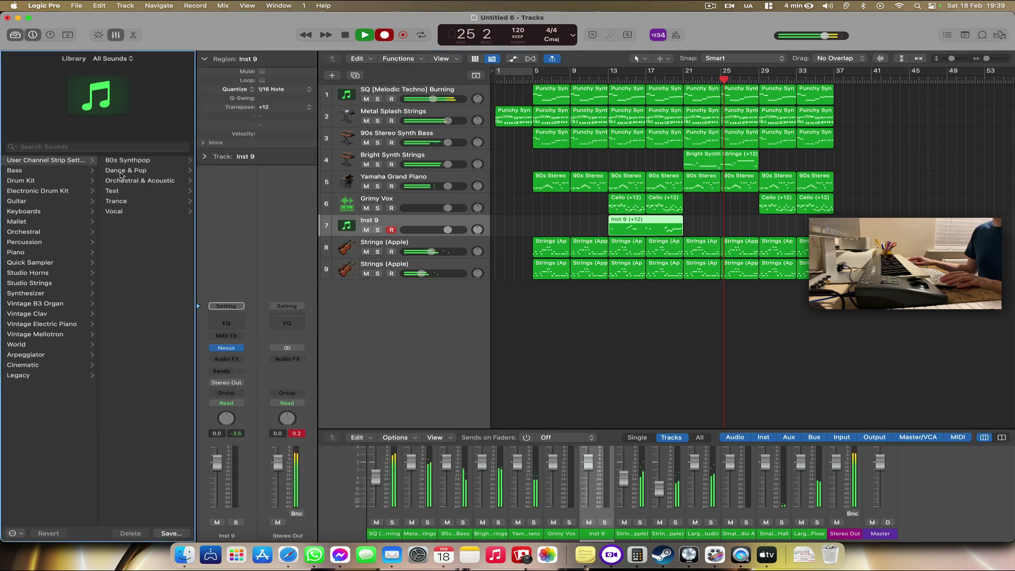
pyautogui.click(114, 211)
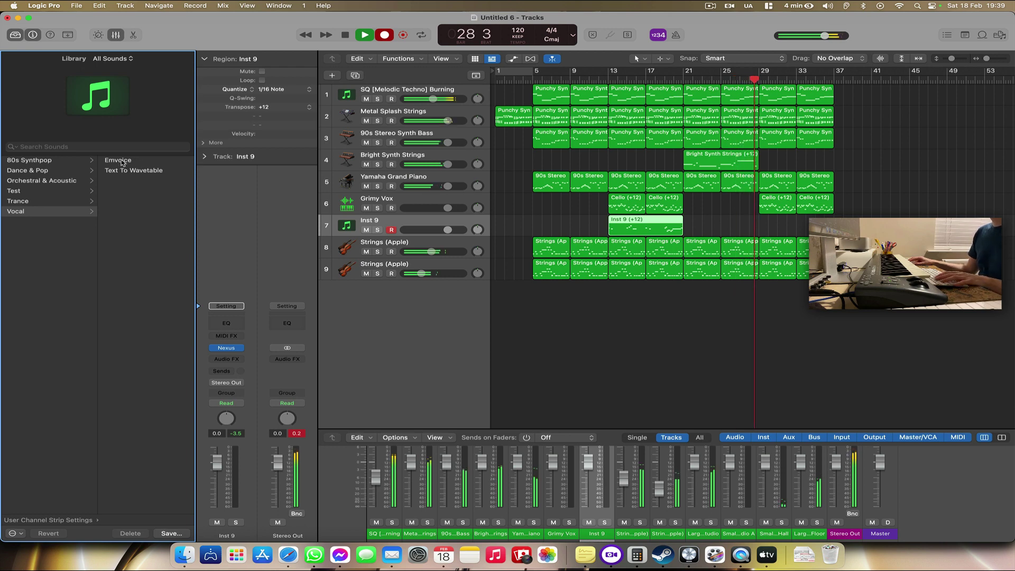
pyautogui.press('space')
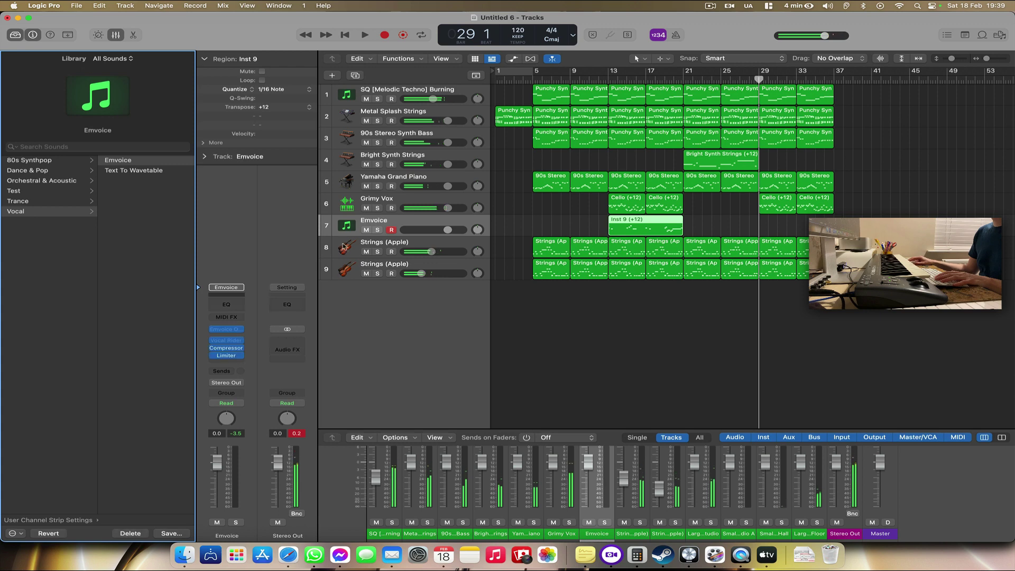
# Step: Open Emvoice One with the Keela voice and record the Inst 9 region's notes into it during playback, stopping past bar 21
pyautogui.press('space')
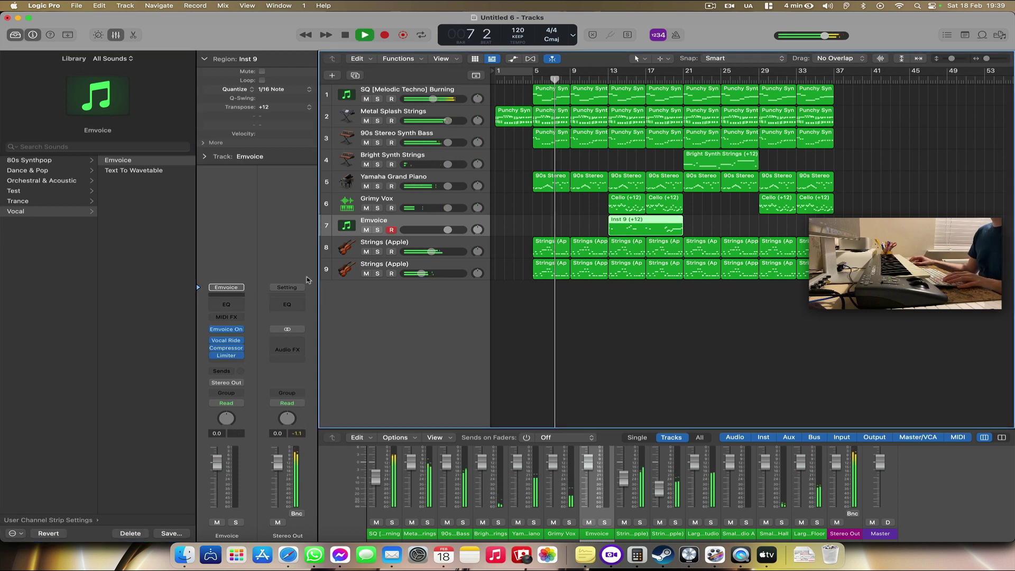
pyautogui.click(230, 330)
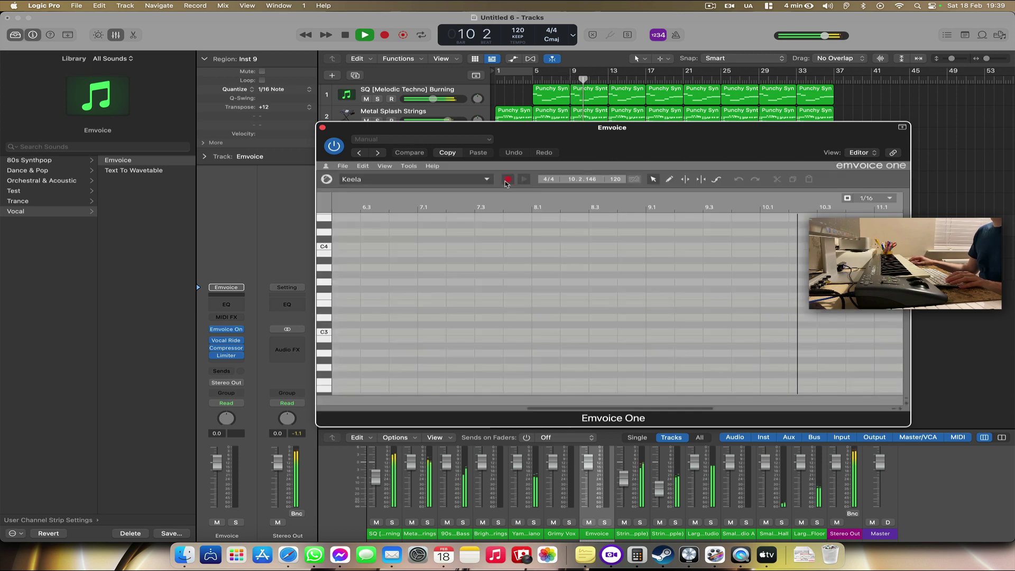
pyautogui.moveTo(639, 147); pyautogui.dragTo(493, 169)
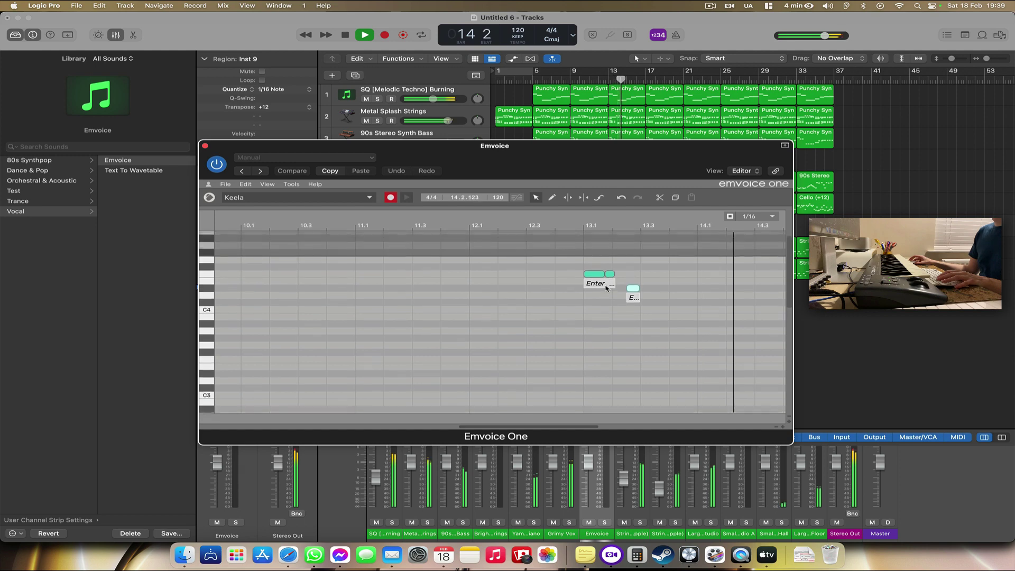
pyautogui.moveTo(540, 183); pyautogui.dragTo(320, 201)
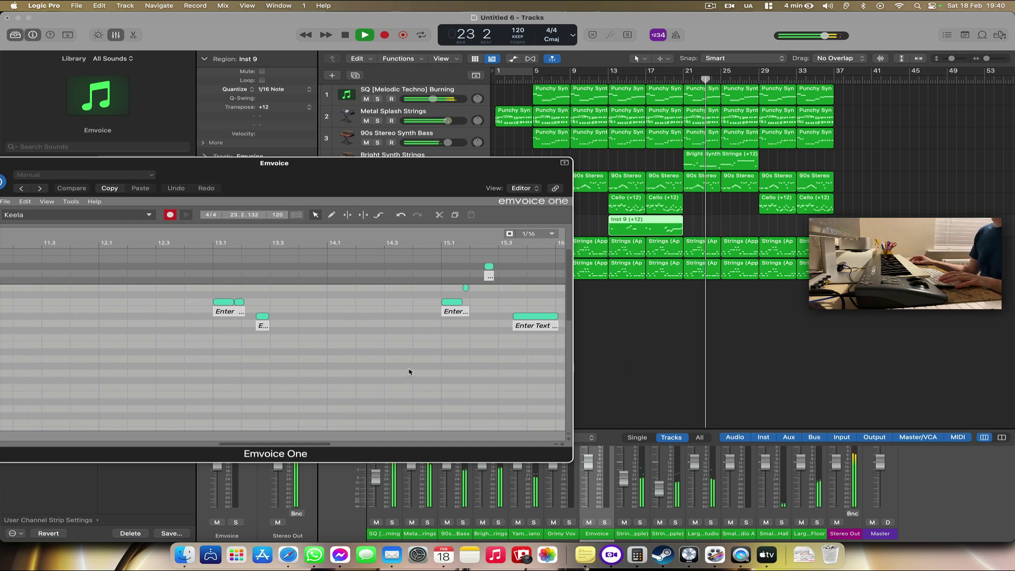
pyautogui.press('space')
pyautogui.hscroll(-10, 407, 371)
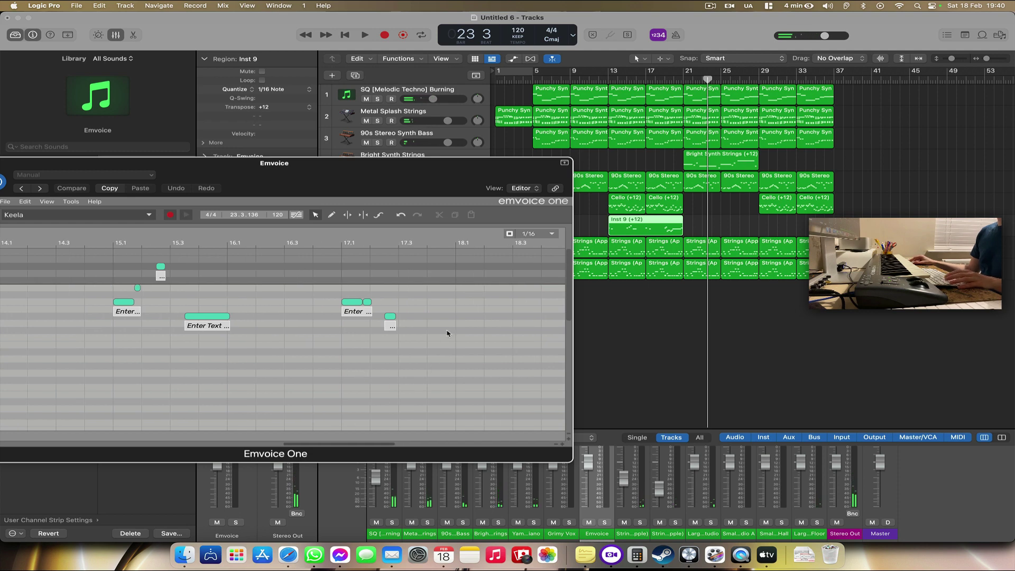
# Step: Select all captured notes in Emvoice One and transpose them down 12 semitones
pyautogui.moveTo(500, 168); pyautogui.dragTo(719, 153)
pyautogui.click(280, 181)
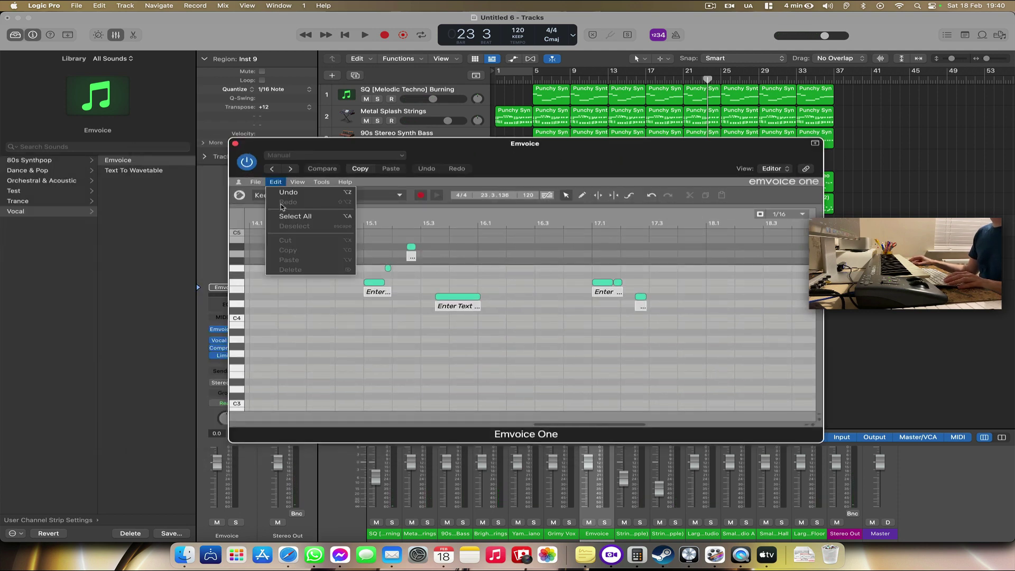
pyautogui.click(281, 216)
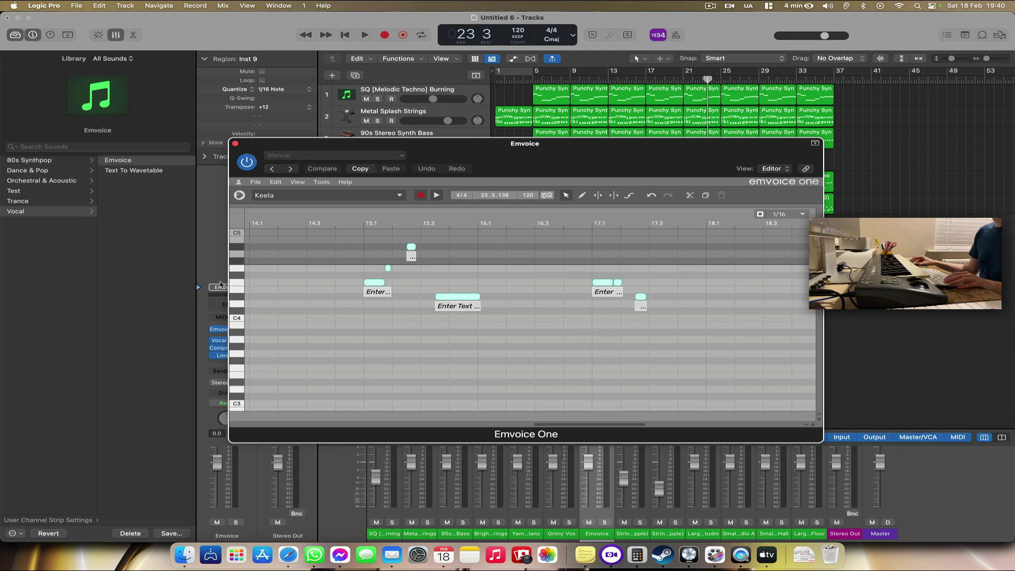
pyautogui.press('Down')
pyautogui.press('Down')
pyautogui.press('Down')
pyautogui.press('Down')
pyautogui.press('Down')
pyautogui.press('Down')
pyautogui.press('Down')
pyautogui.press('Down')
pyautogui.press('Down')
pyautogui.press('Down')
pyautogui.press('Down')
pyautogui.press('Down')
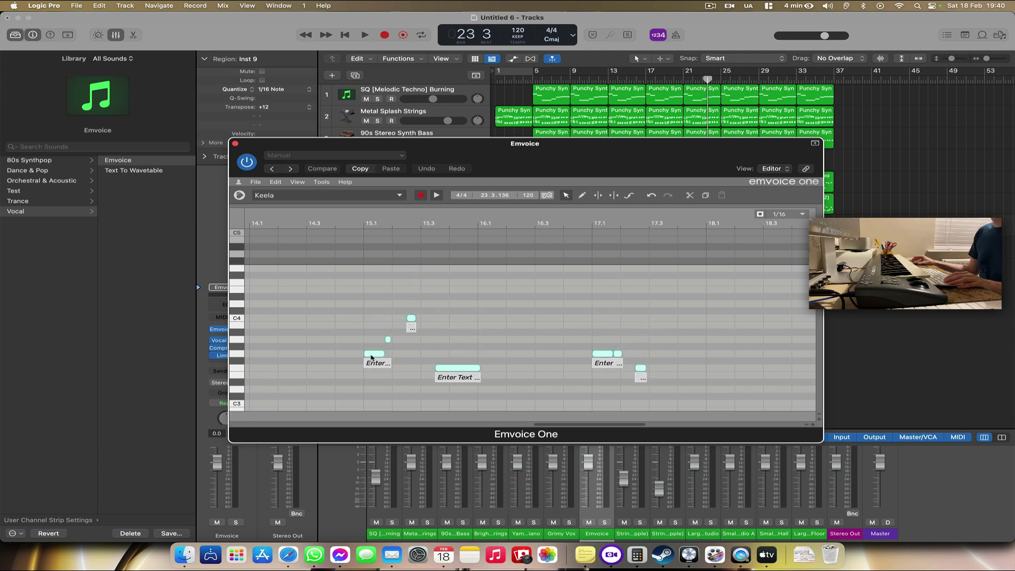
# Step: Audition the transposed vocal from bar 9 and bring the Emvoice track's volume down to slightly below -5.3 dB
pyautogui.doubleClick(676, 80)
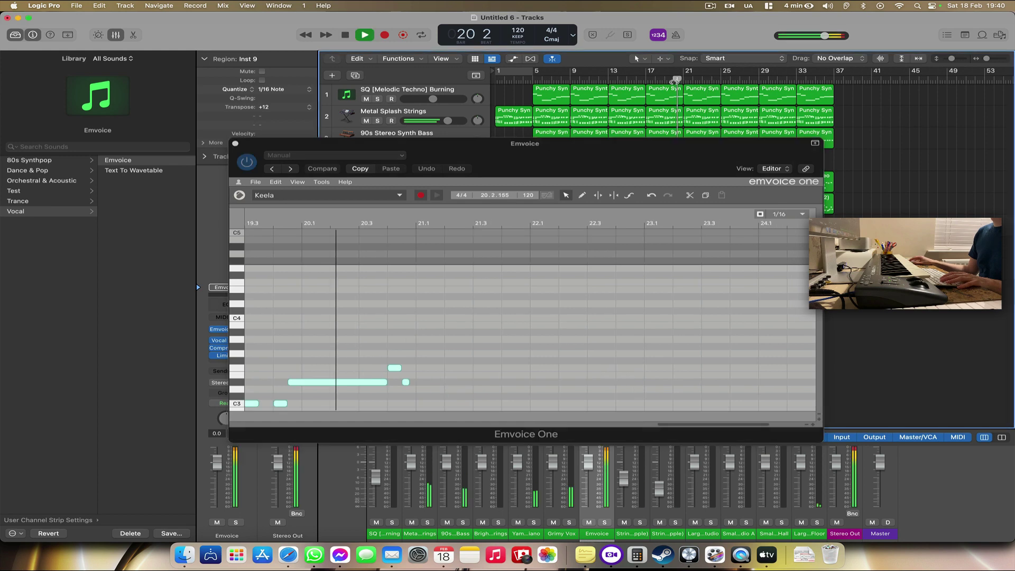
pyautogui.moveTo(561, 155); pyautogui.dragTo(708, 310)
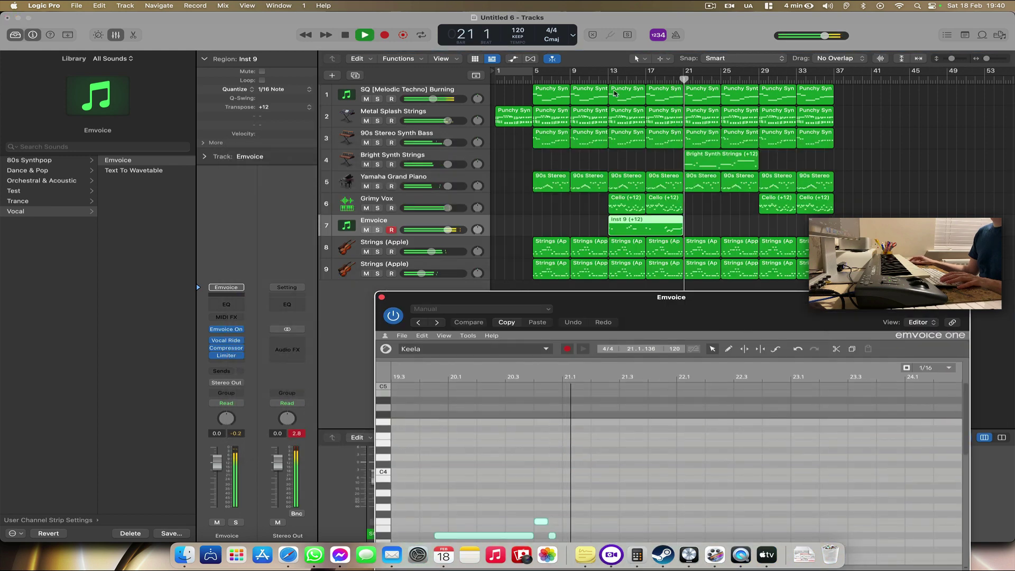
pyautogui.click(574, 80)
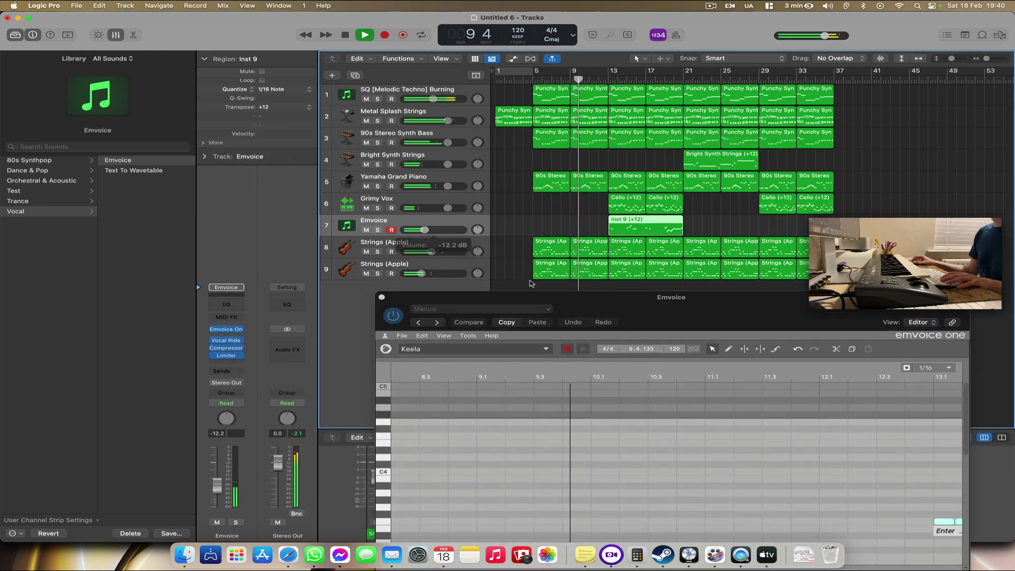
pyautogui.moveTo(579, 303); pyautogui.dragTo(296, 135)
pyautogui.hscroll(4, 516, 318)
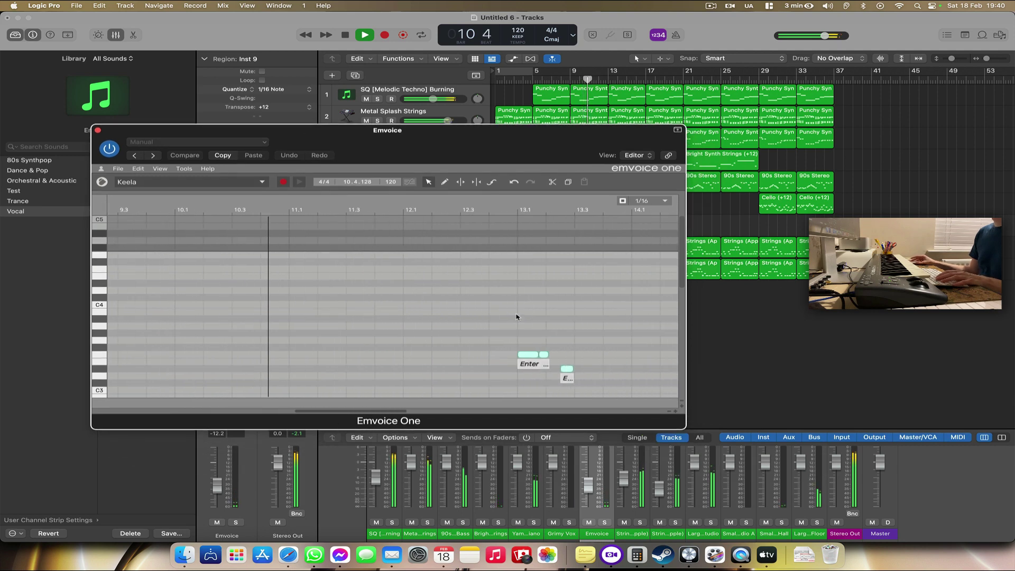
pyautogui.hscroll(-8, 516, 316)
pyautogui.scroll(-4, 517, 316)
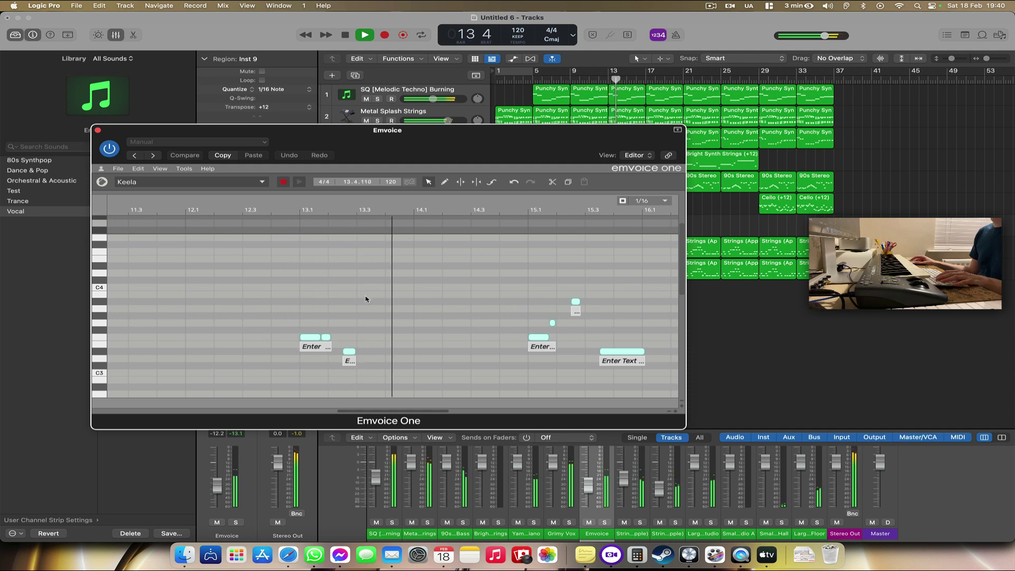
pyautogui.moveTo(474, 144); pyautogui.dragTo(385, 297)
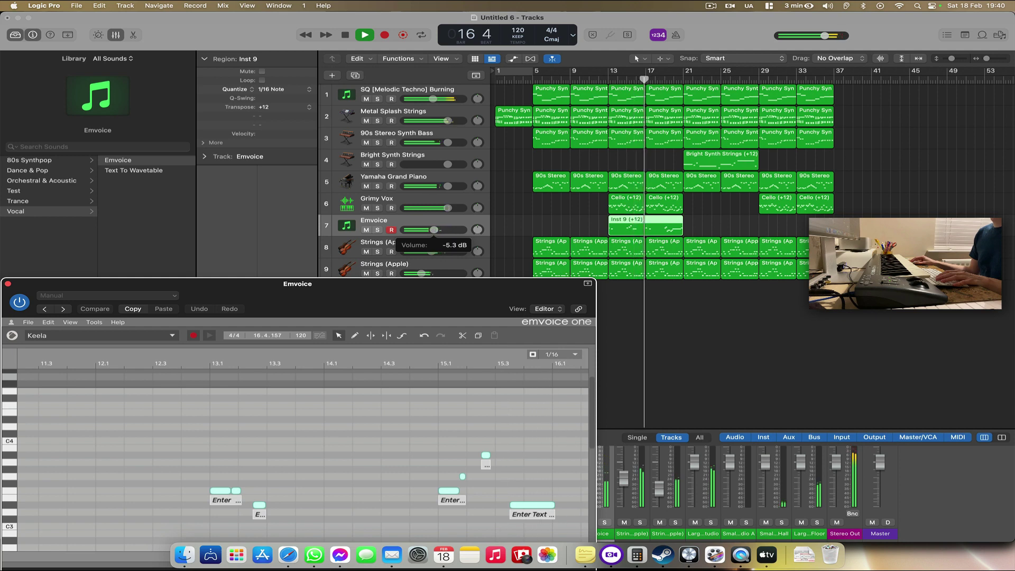
pyautogui.moveTo(434, 230)
pyautogui.mouseDown()
pyautogui.moveTo(422, 230)
pyautogui.moveTo(432, 229)
pyautogui.mouseUp()
# Step: Lengthen the second and third vocal notes in bar 13 to close the gap, holding the third until bar 14
pyautogui.hscroll(5, 471, 502)
pyautogui.hscroll(2, 473, 503)
pyautogui.scroll(-3, 473, 503)
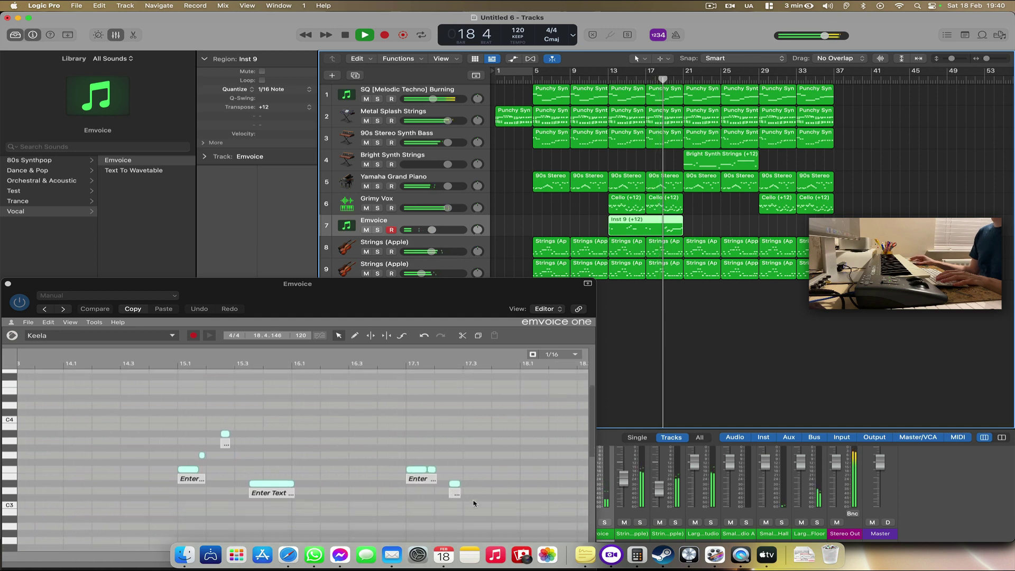
pyautogui.hscroll(10, 472, 504)
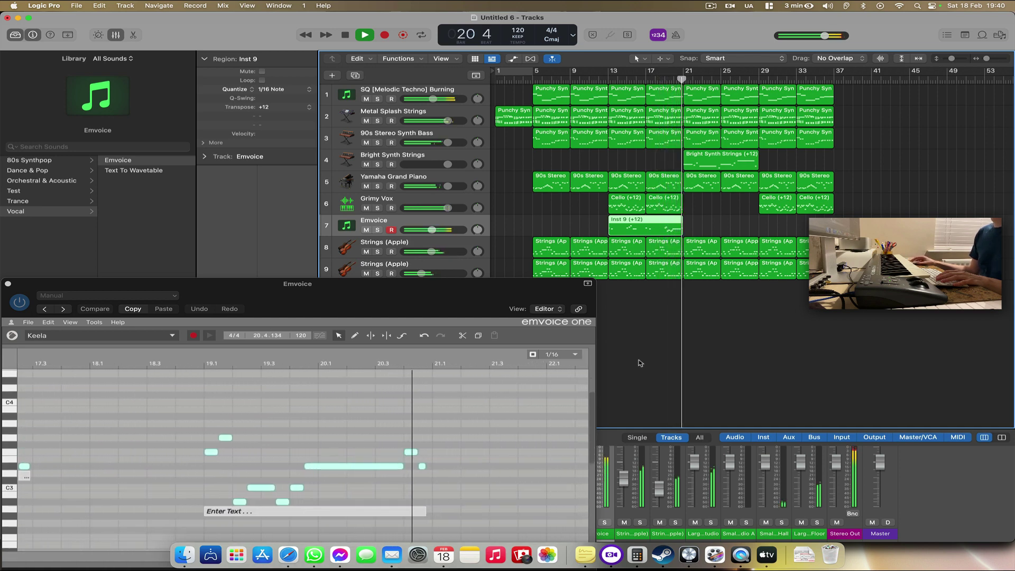
pyautogui.hscroll(-4, 466, 385)
pyautogui.hscroll(-14, 466, 385)
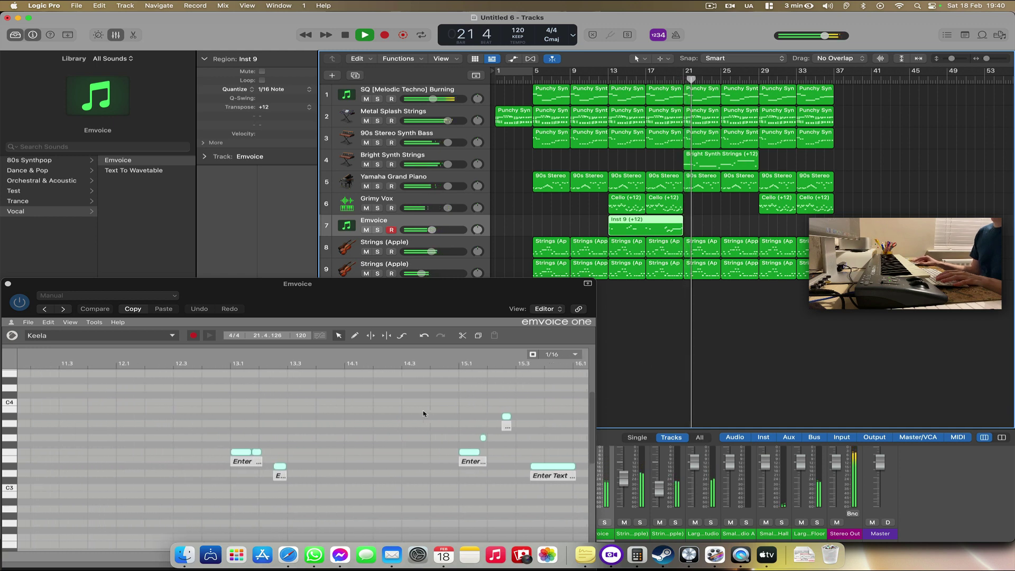
pyautogui.click(328, 453)
pyautogui.click(328, 452)
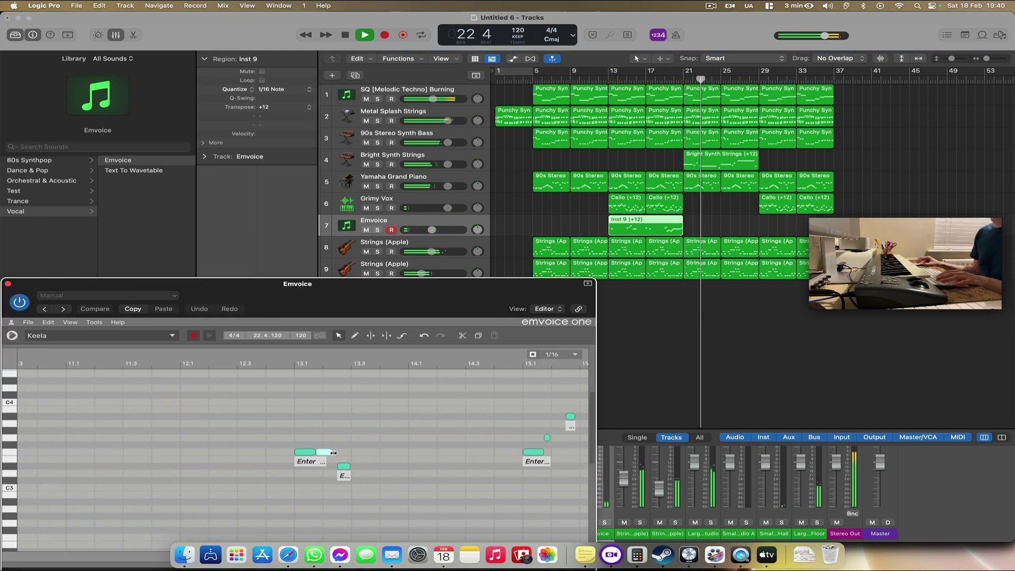
pyautogui.moveTo(333, 452); pyautogui.dragTo(337, 452)
pyautogui.moveTo(404, 467); pyautogui.dragTo(407, 467)
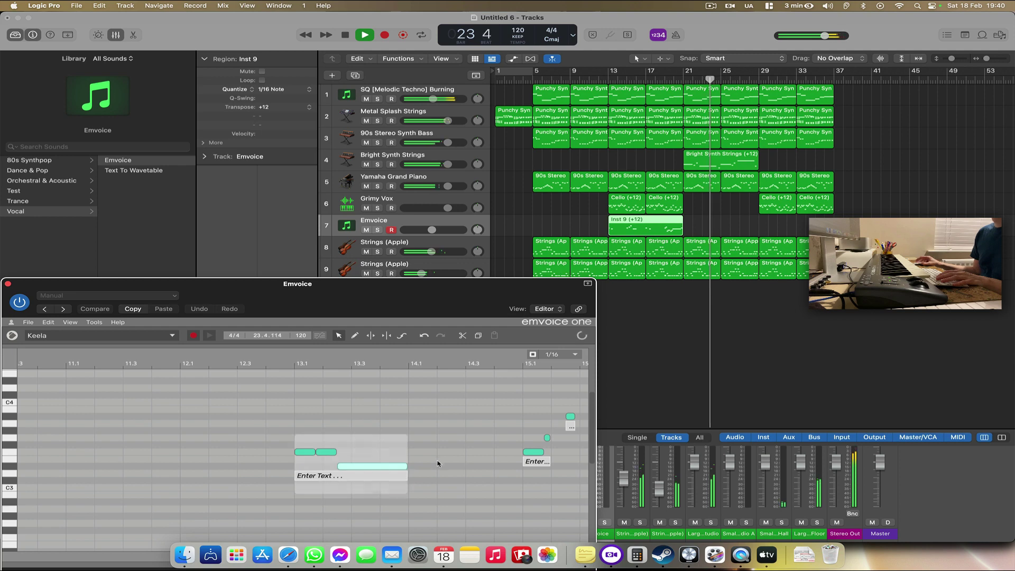
# Step: Lengthen the short vocal notes in bars 15 and 17 to close the gaps, with a long final note in bar 17
pyautogui.hscroll(5, 458, 448)
pyautogui.moveTo(452, 438); pyautogui.dragTo(496, 417)
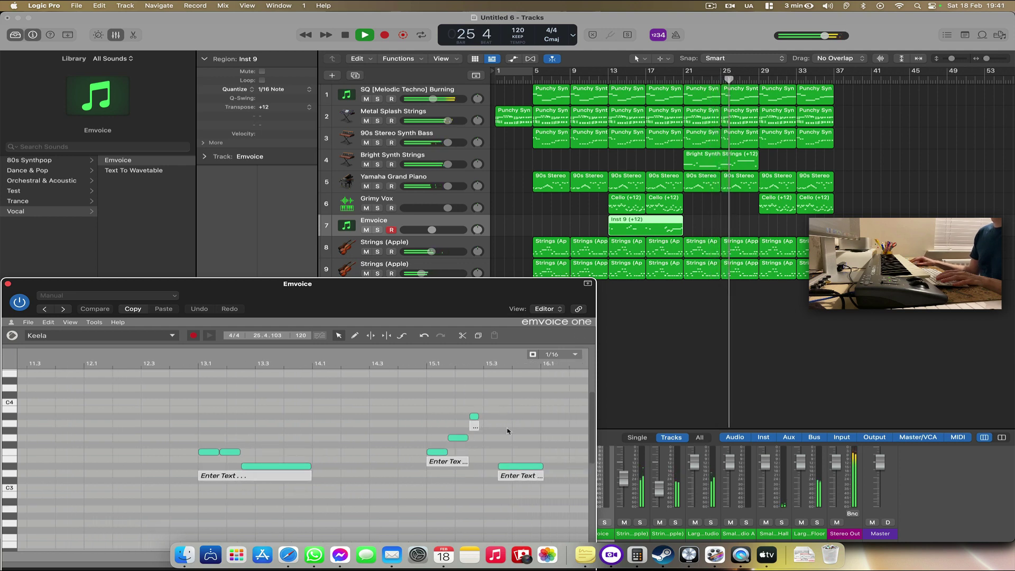
pyautogui.hscroll(10, 508, 431)
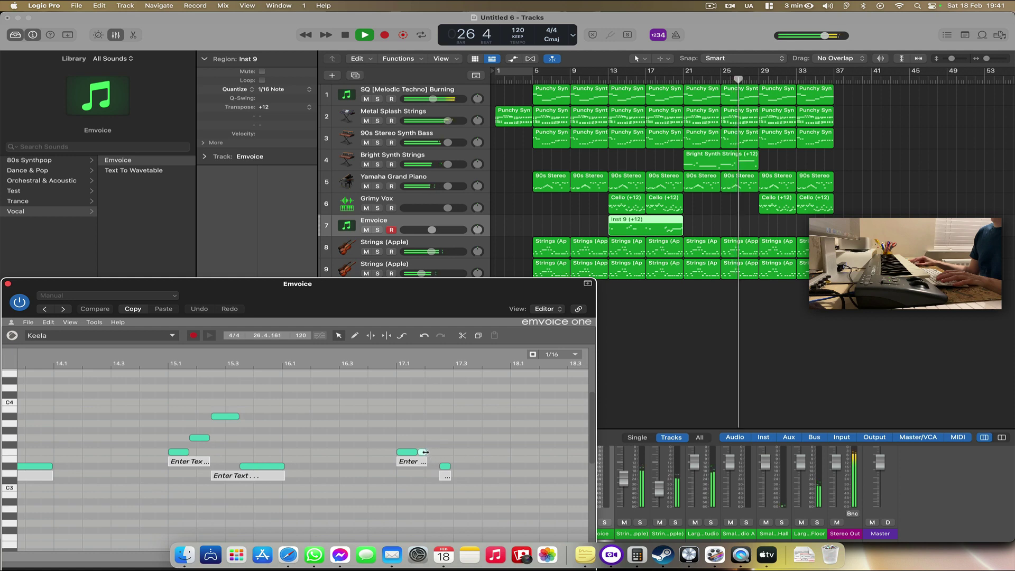
pyautogui.moveTo(426, 452); pyautogui.dragTo(498, 469)
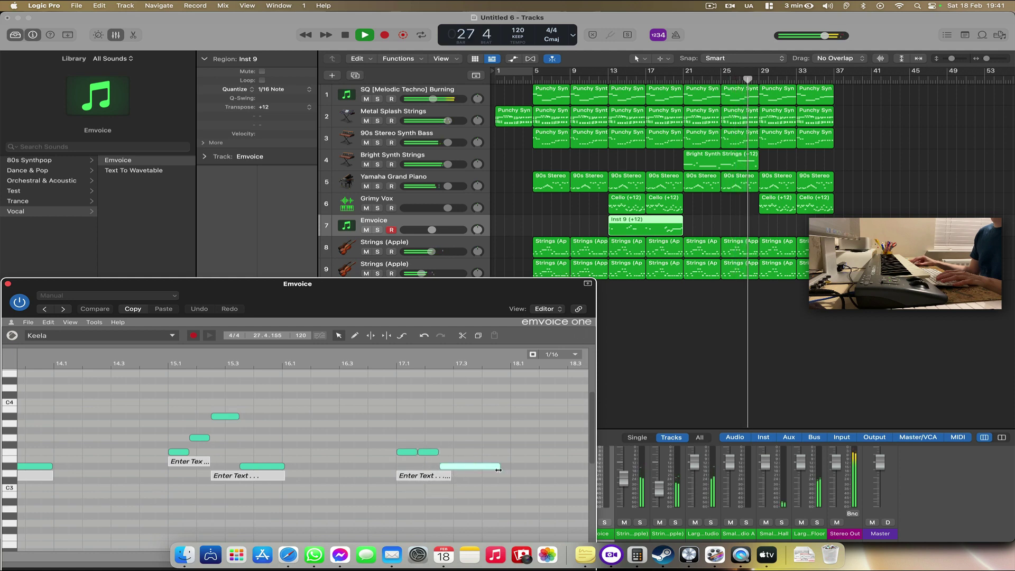
pyautogui.hscroll(12, 480, 469)
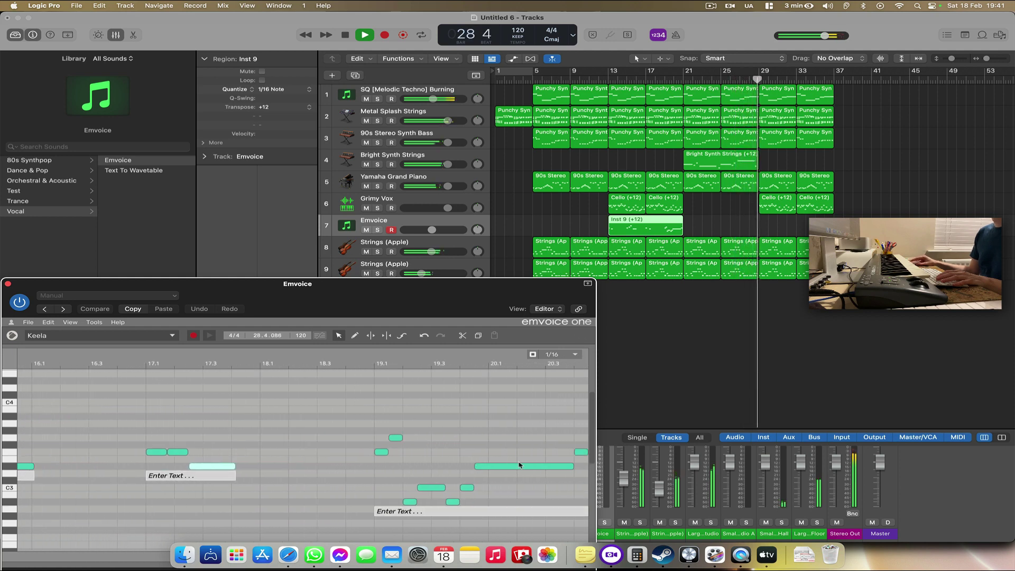
# Step: Play from bar 12 and delete the recorded Inst 9 region from the Emvoice track
pyautogui.click(600, 81)
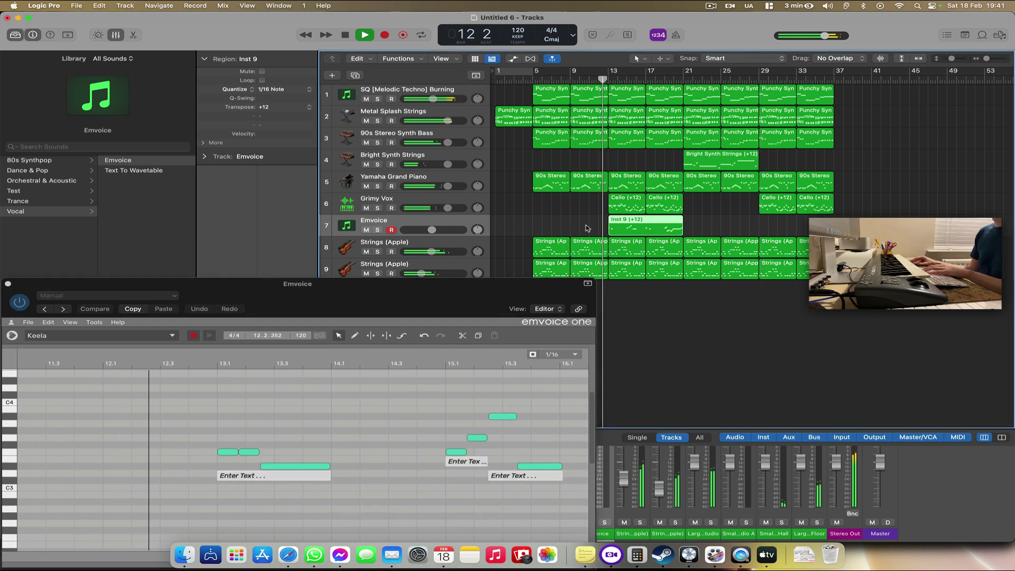
pyautogui.press('Delete')
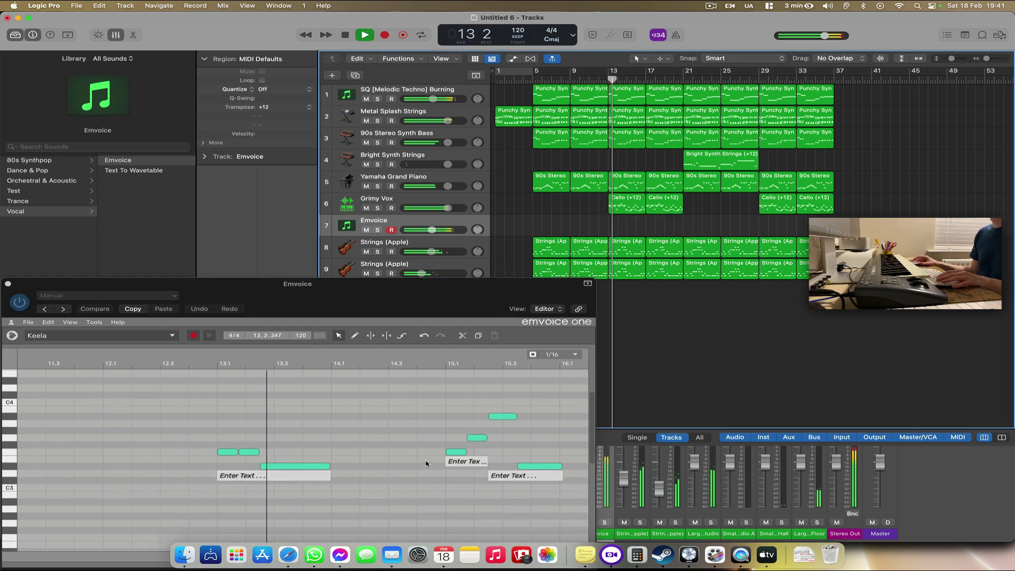
pyautogui.hscroll(4, 434, 461)
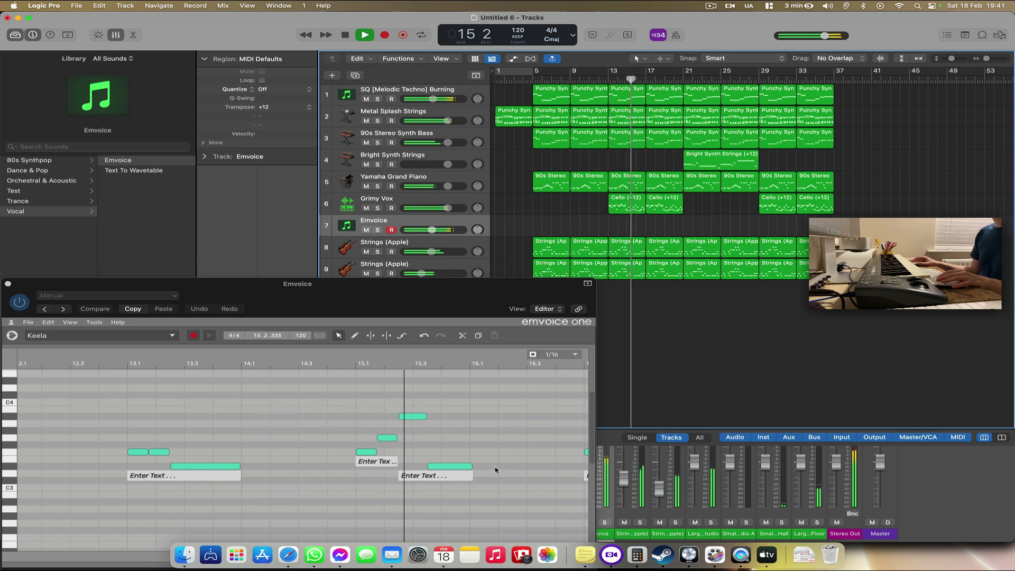
# Step: Lengthen the last note of the bar 15 phrase to about 16.2 and the last note of the bar 19 phrase to about 21.2
pyautogui.hscroll(10, 483, 468)
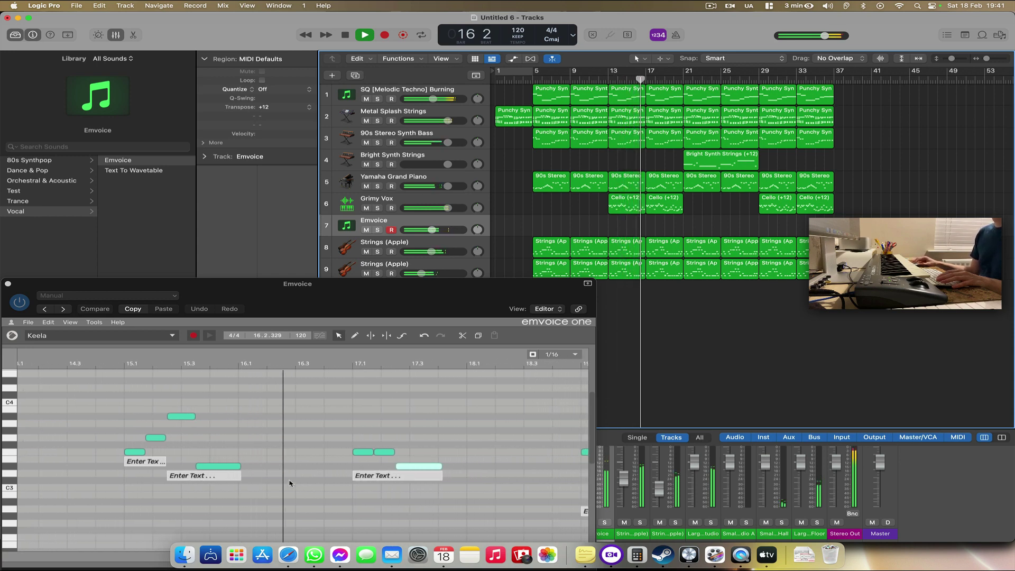
pyautogui.moveTo(241, 466); pyautogui.dragTo(269, 466)
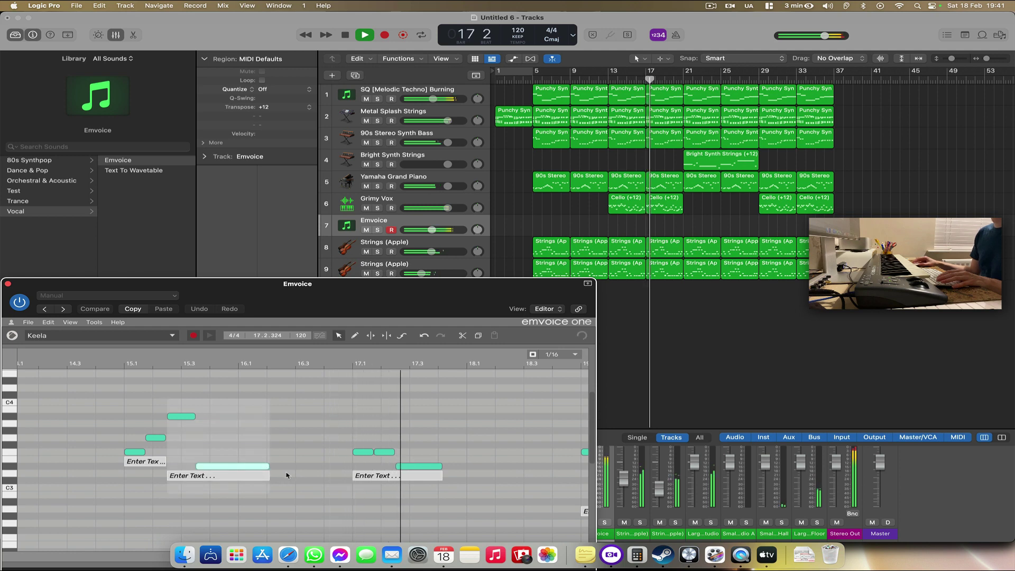
pyautogui.hscroll(1, 299, 460)
pyautogui.hscroll(4, 573, 477)
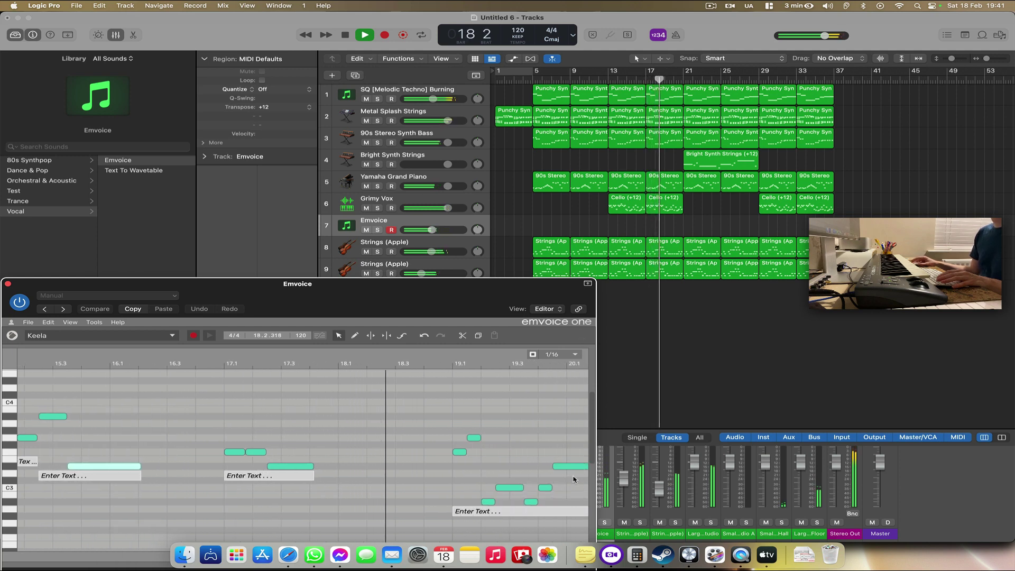
pyautogui.hscroll(5, 577, 481)
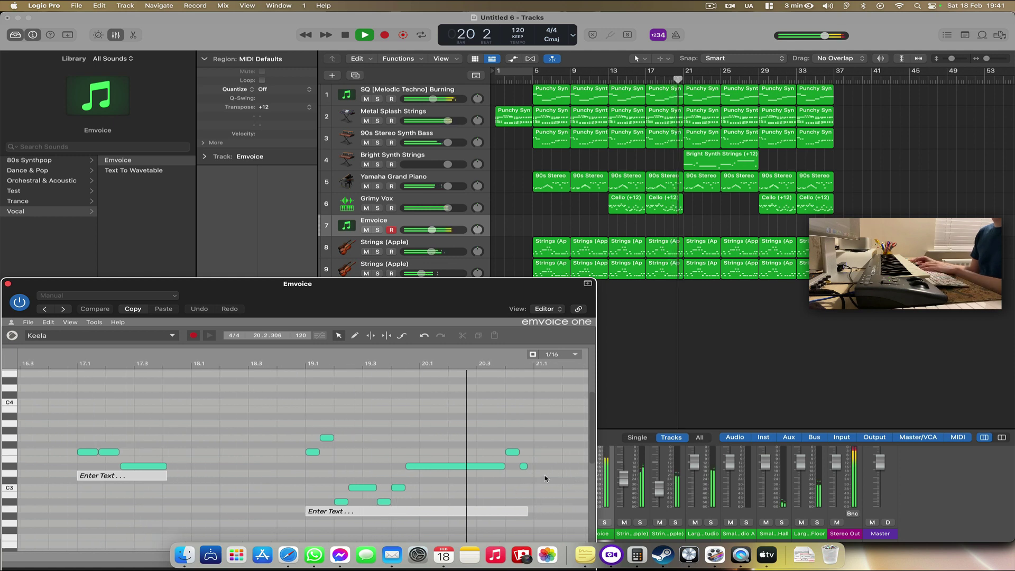
pyautogui.moveTo(526, 466); pyautogui.dragTo(563, 468)
# Step: Play the arrangement from around bar 7 to audition the vocal line with the extended notes
pyautogui.hscroll(-10, 407, 508)
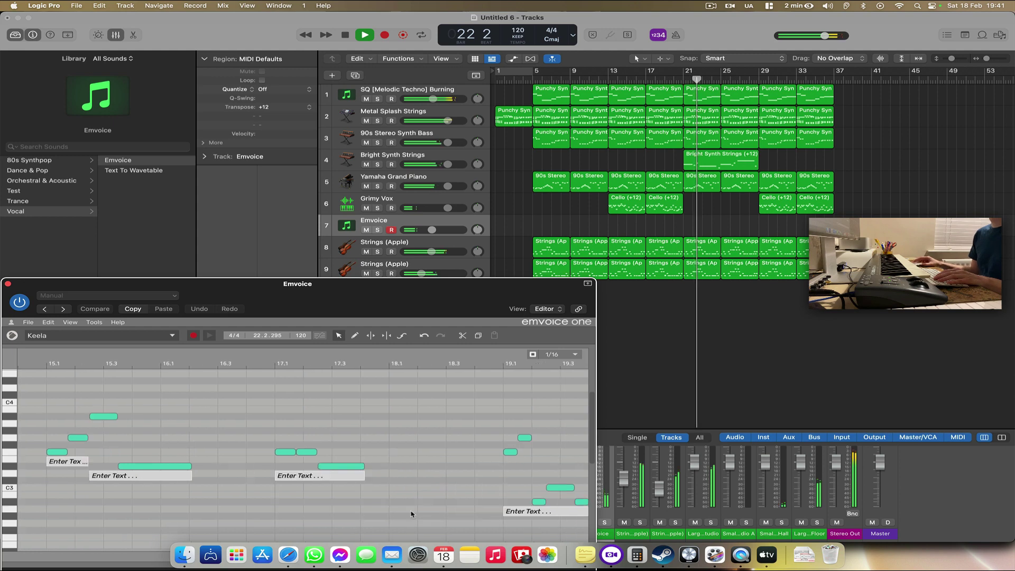
pyautogui.click(370, 476)
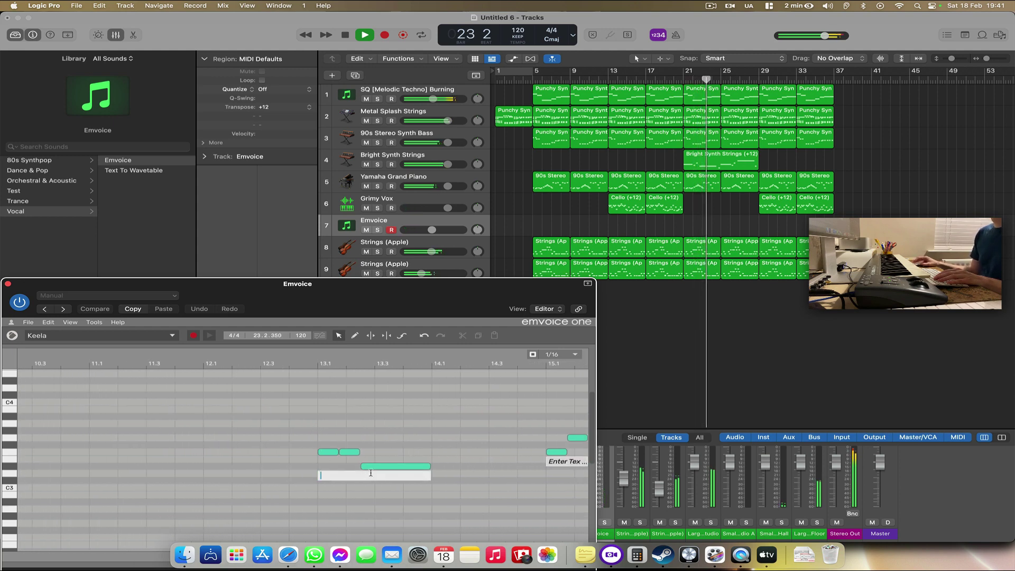
pyautogui.hscroll(5, 370, 475)
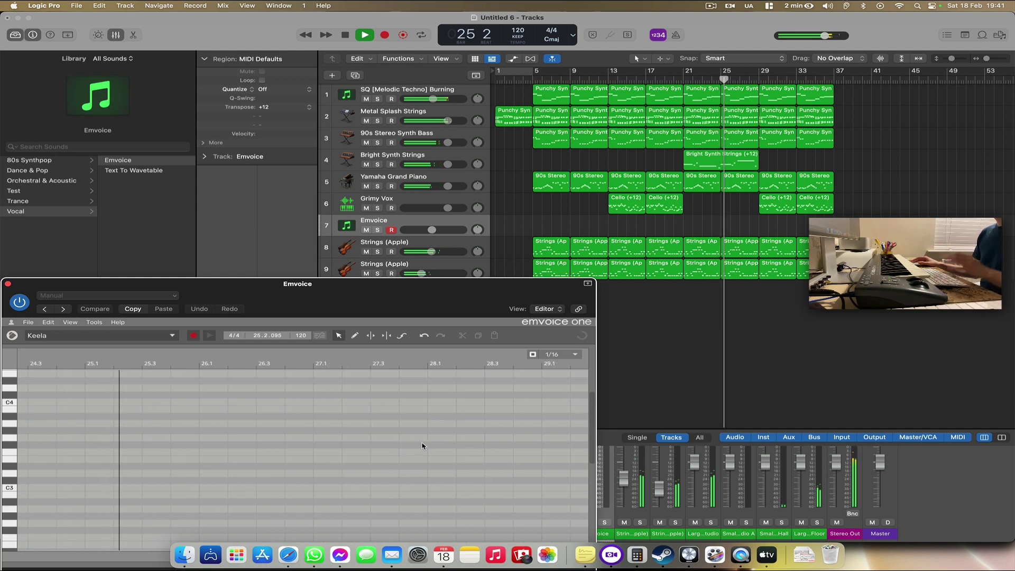
pyautogui.click(556, 77)
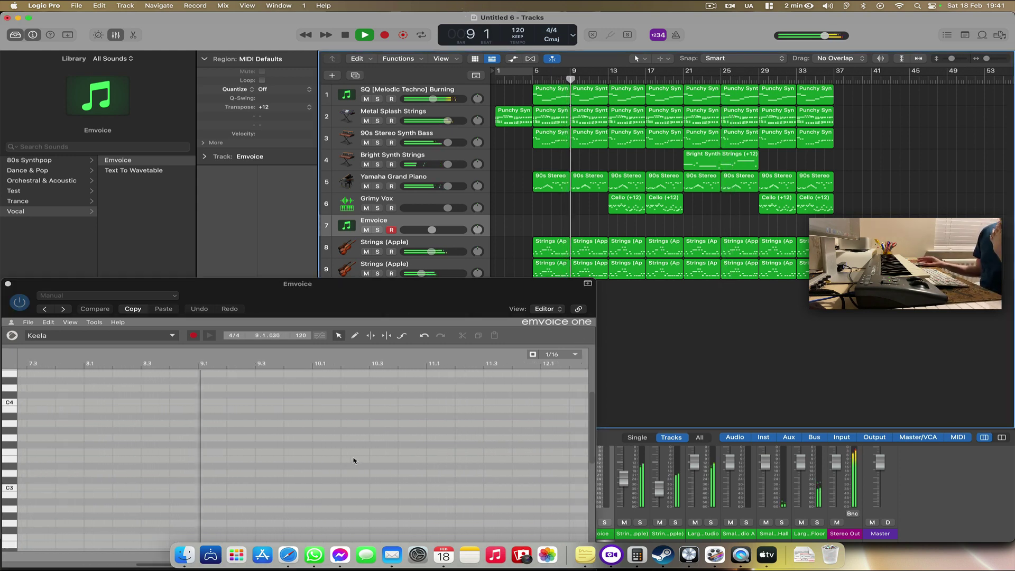
# Step: Enter the lyric "feel the music going on and on" for the phrase starting at bar 19
pyautogui.doubleClick(192, 475)
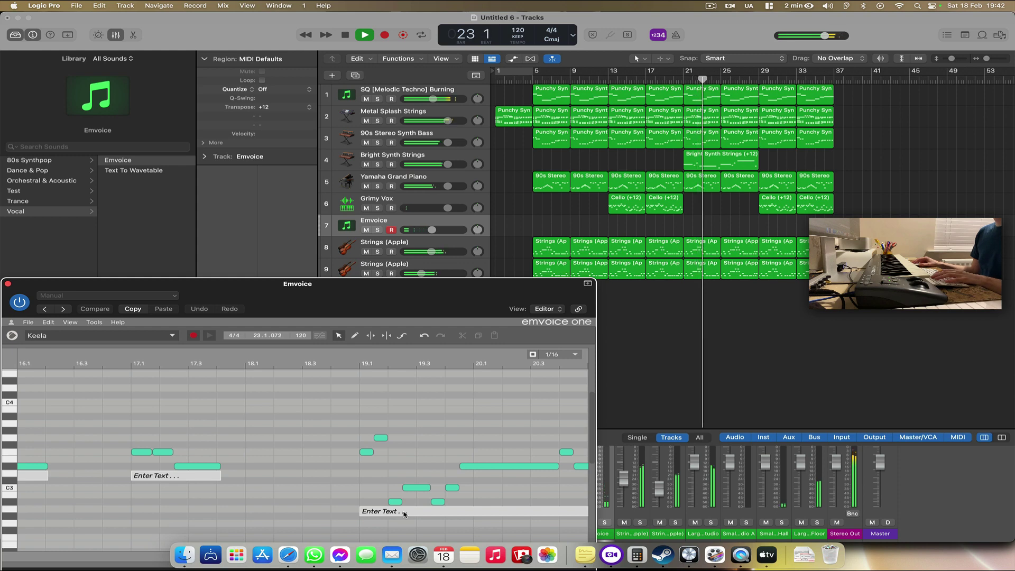
pyautogui.click(357, 510)
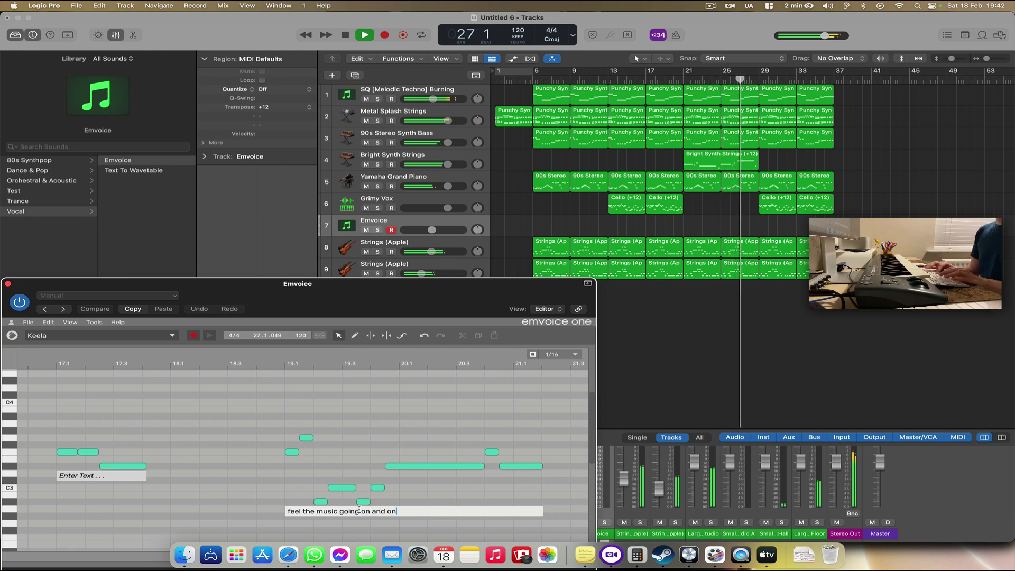
pyautogui.press('Return')
# Step: Enter the lyric "on and on" for the three-note phrase in bar 13
pyautogui.hscroll(-10, 326, 483)
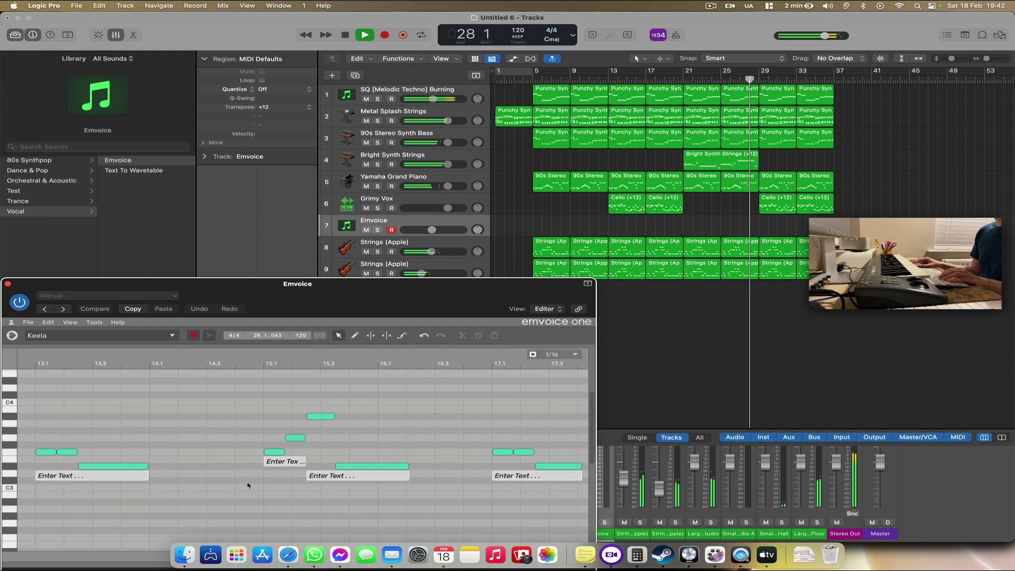
pyautogui.click(175, 479)
pyautogui.write('on')
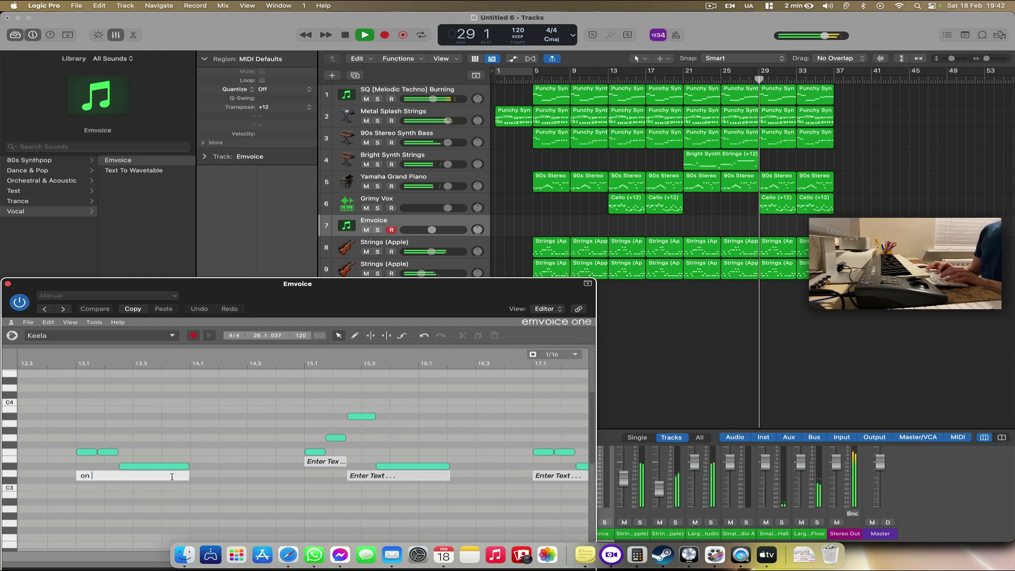
pyautogui.write(' and on')
pyautogui.press('Return')
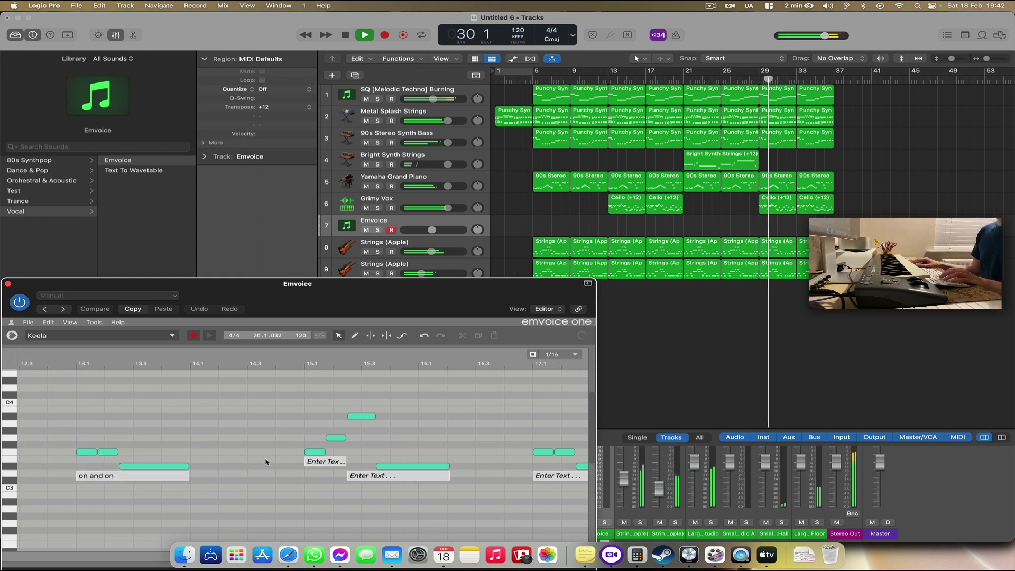
# Step: Play from around bar 12 to hear the lyrics, and move the Emvoice window up over the tracks area
pyautogui.click(603, 80)
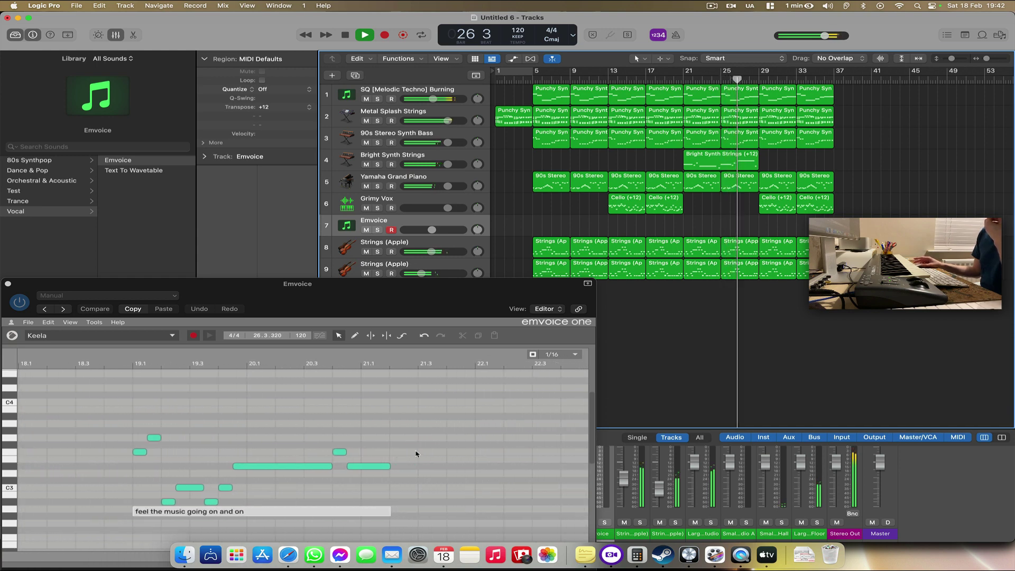
pyautogui.hscroll(-5, 414, 454)
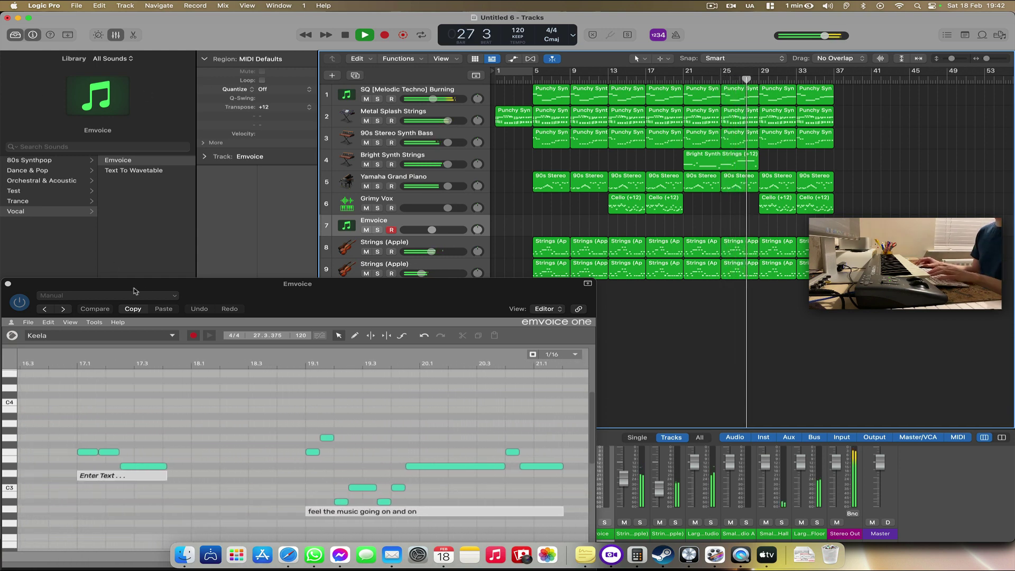
pyautogui.moveTo(134, 288); pyautogui.dragTo(334, 391)
pyautogui.moveTo(544, 388); pyautogui.dragTo(553, 102)
# Step: Enter the lyric "one more time" for the three-note phrase in bar 17
pyautogui.hscroll(-8, 474, 307)
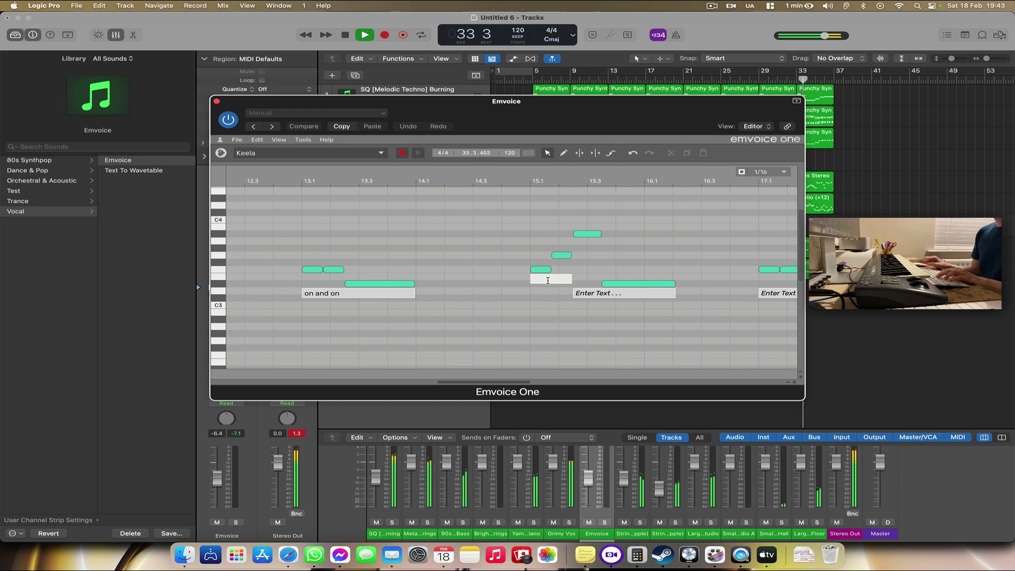
pyautogui.hscroll(8, 547, 281)
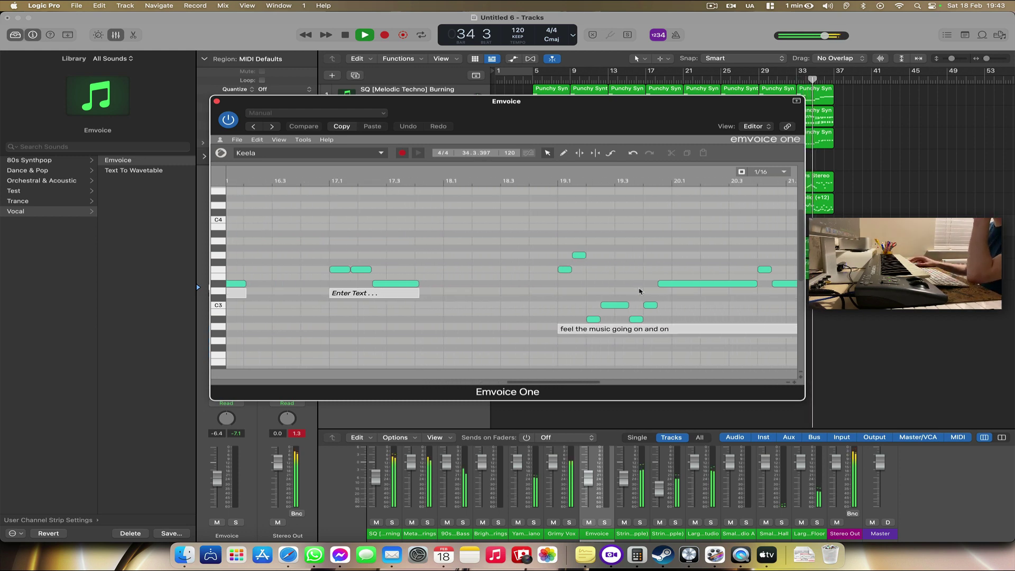
pyautogui.hscroll(4, 635, 283)
pyautogui.hscroll(-6, 633, 272)
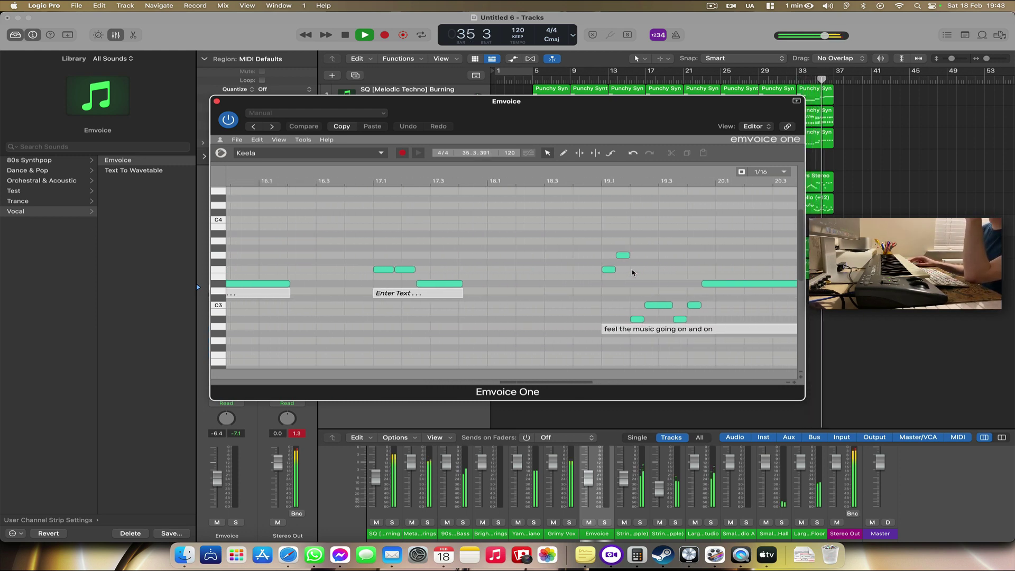
pyautogui.doubleClick(404, 293)
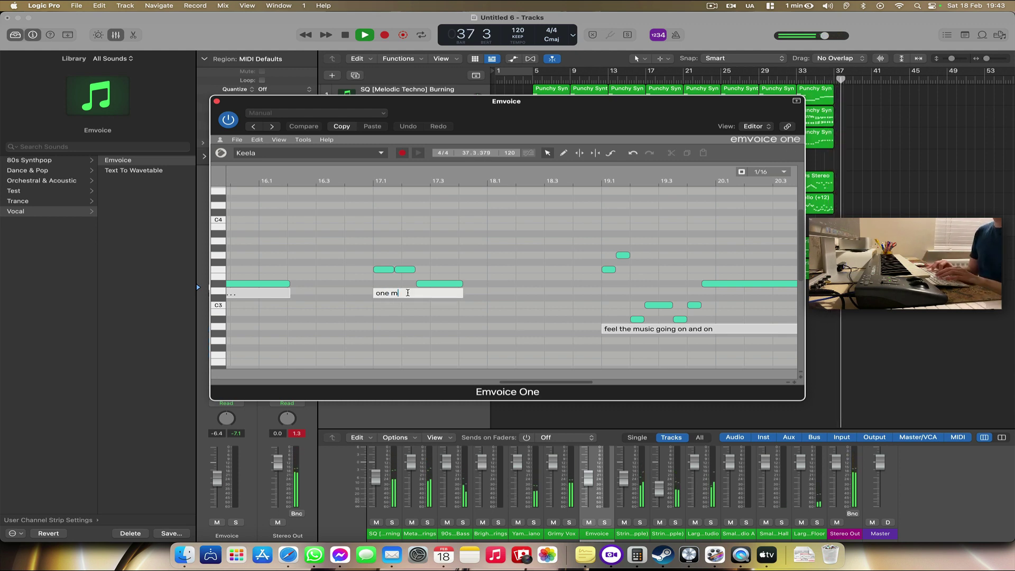
pyautogui.write('one more time')
pyautogui.press('Return')
# Step: Enter the lyric "we are" for the two-note phrase at the start of bar 15
pyautogui.hscroll(-10, 339, 275)
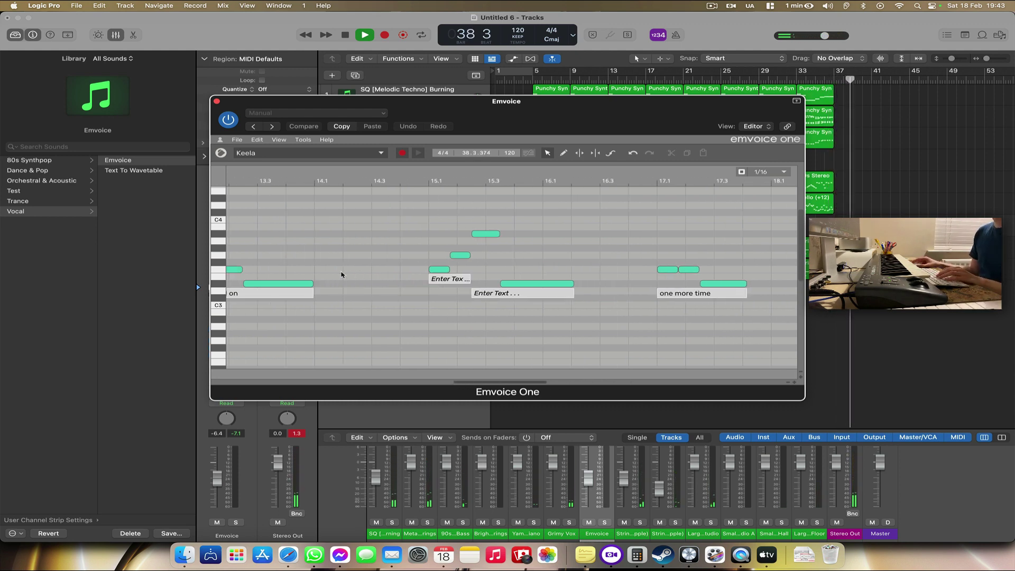
pyautogui.hscroll(-4, 432, 287)
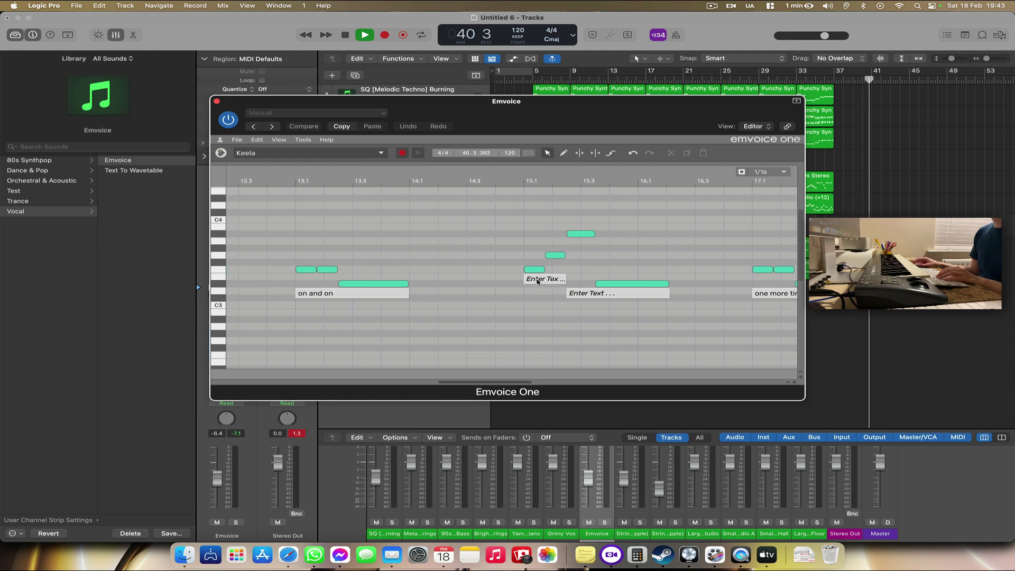
pyautogui.hscroll(10, 533, 280)
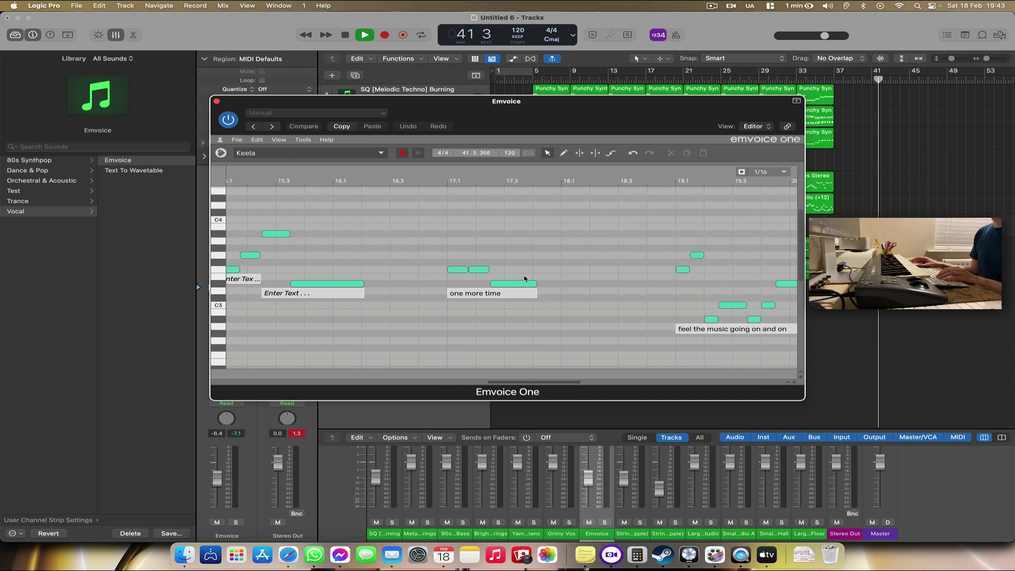
pyautogui.hscroll(-10, 525, 279)
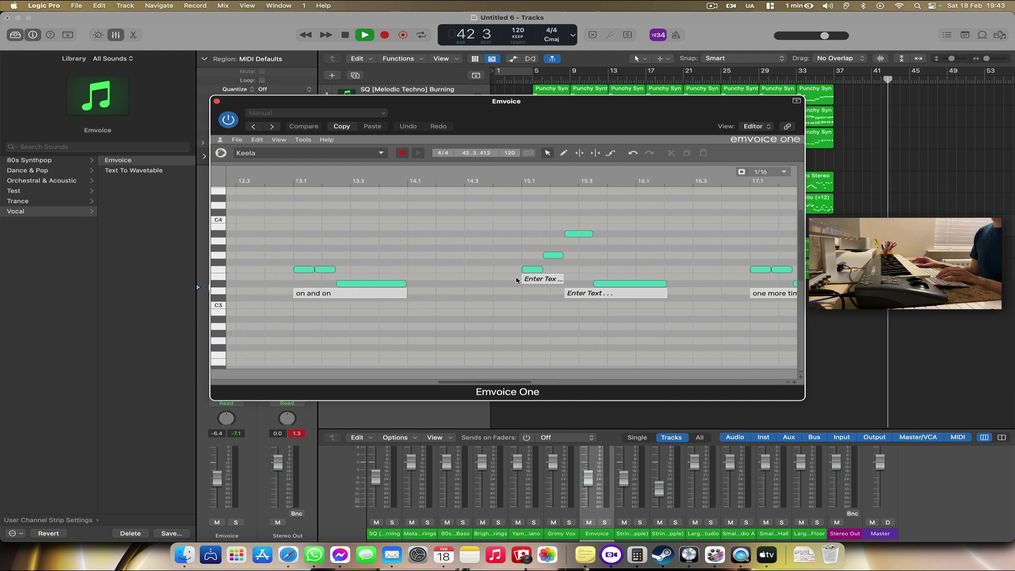
pyautogui.hscroll(20, 544, 280)
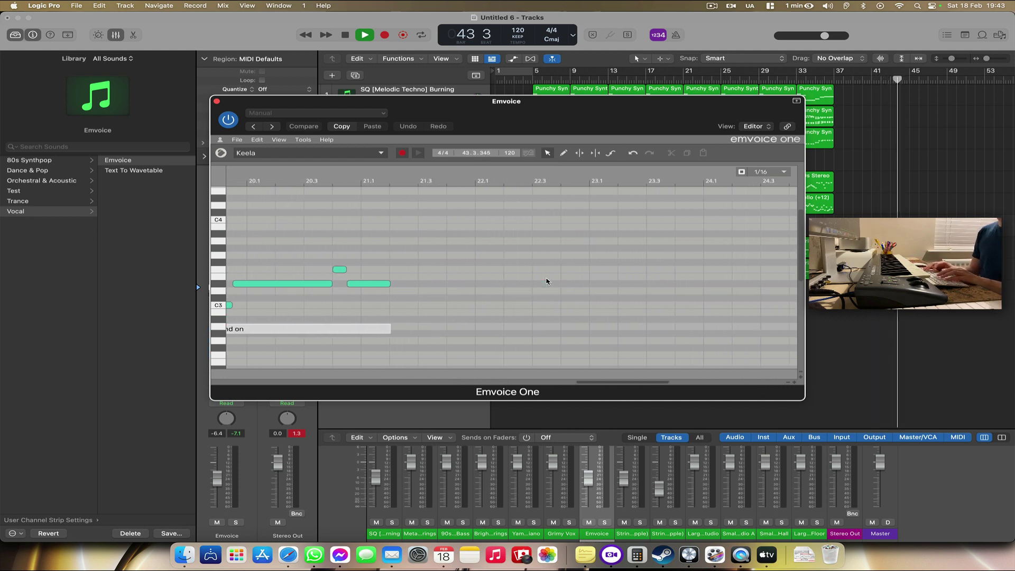
pyautogui.hscroll(-20, 507, 286)
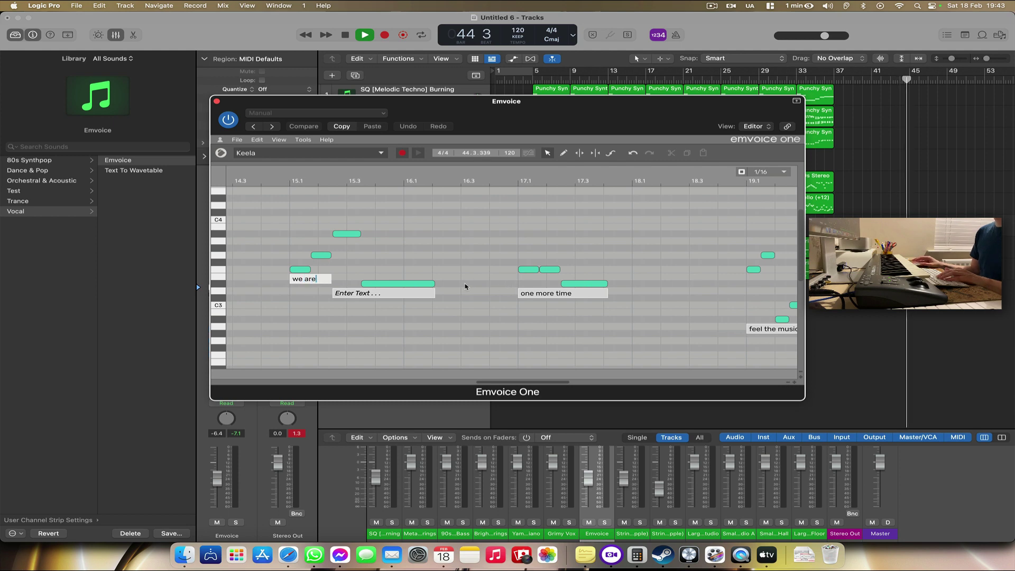
pyautogui.press('Tab')
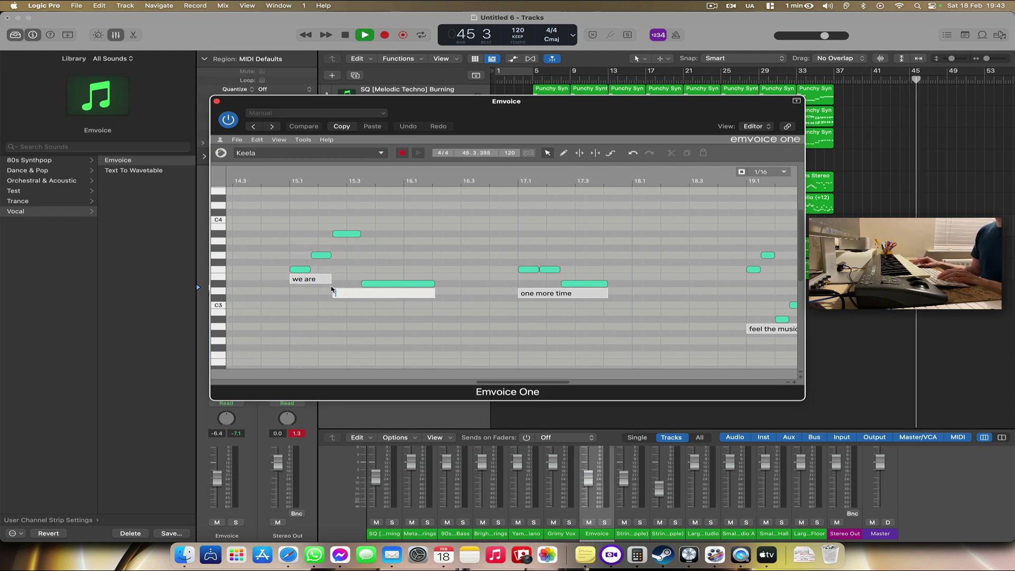
# Step: Lengthen the highest note in bar 15 slightly and skip the Look Away break screen
pyautogui.click(327, 282)
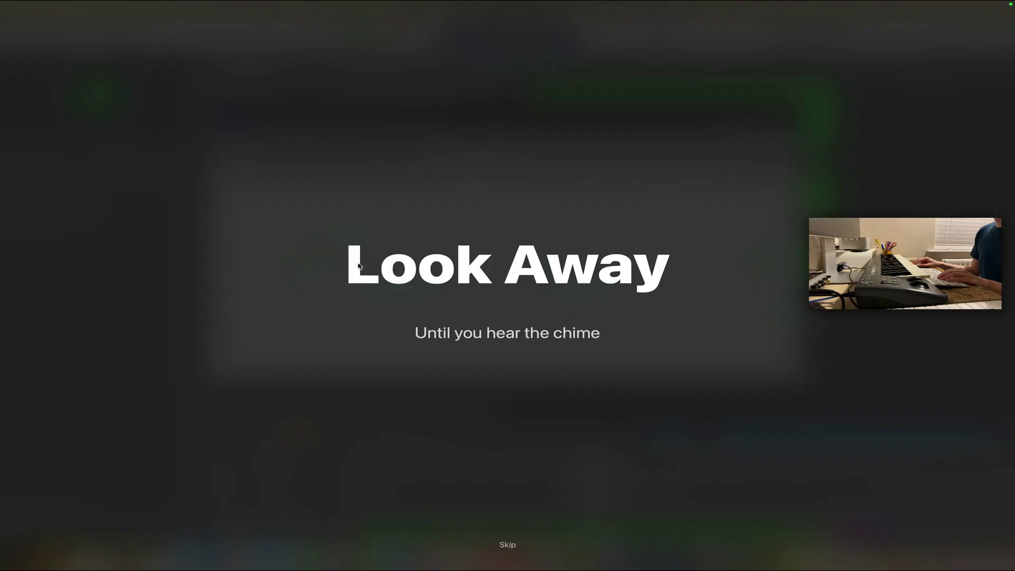
pyautogui.click(507, 544)
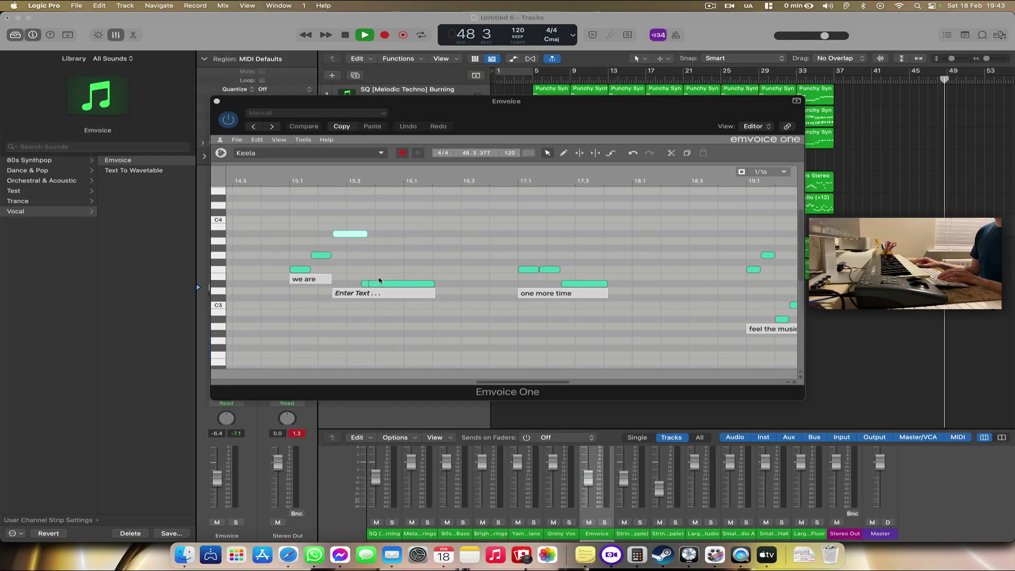
# Step: Rework the unlabelled phrase after "we are" into a shortened high note followed by one short low note near bar 16
pyautogui.click(431, 284)
pyautogui.press('BackSpace')
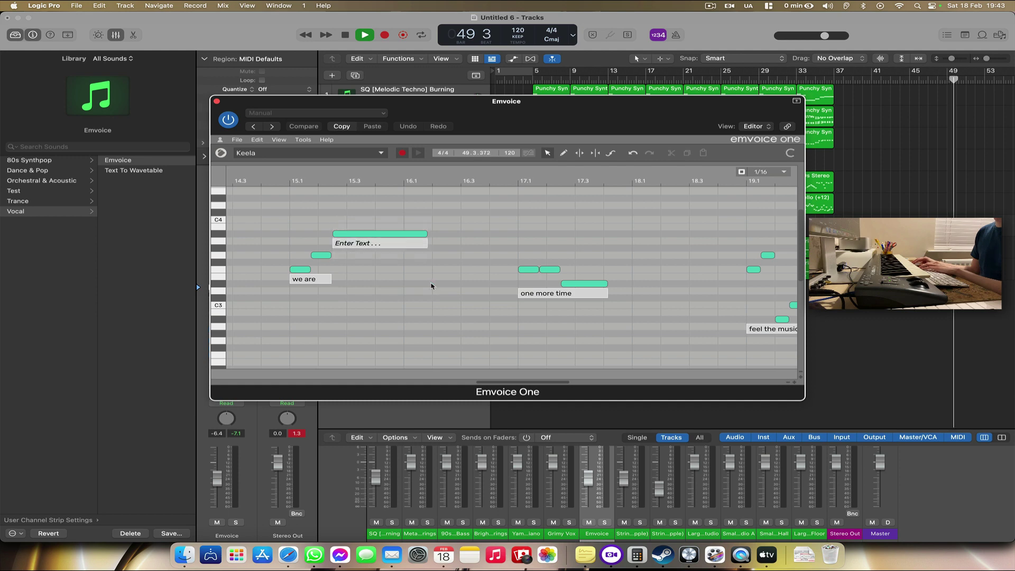
pyautogui.moveTo(424, 233); pyautogui.dragTo(373, 243)
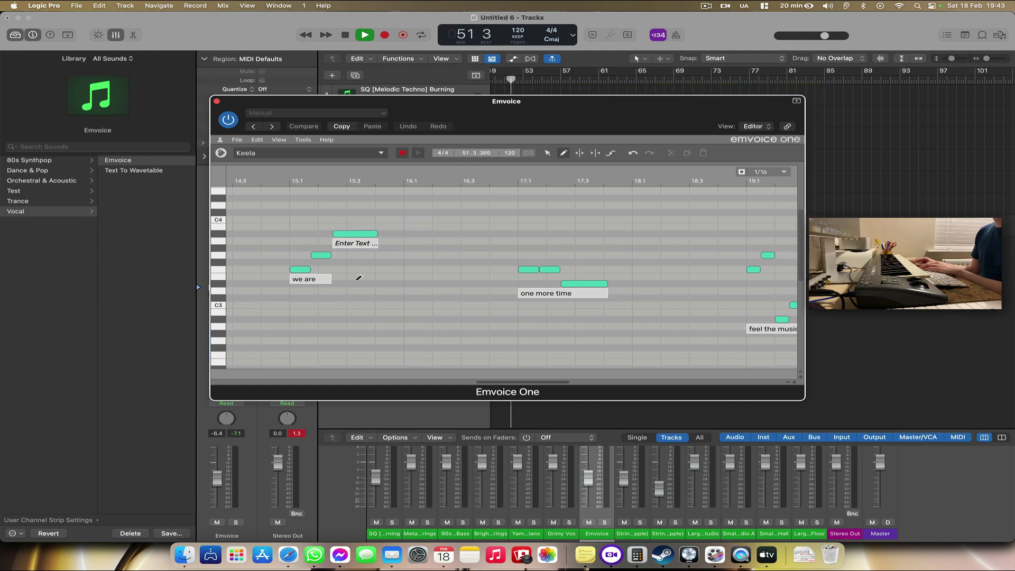
pyautogui.click(378, 282)
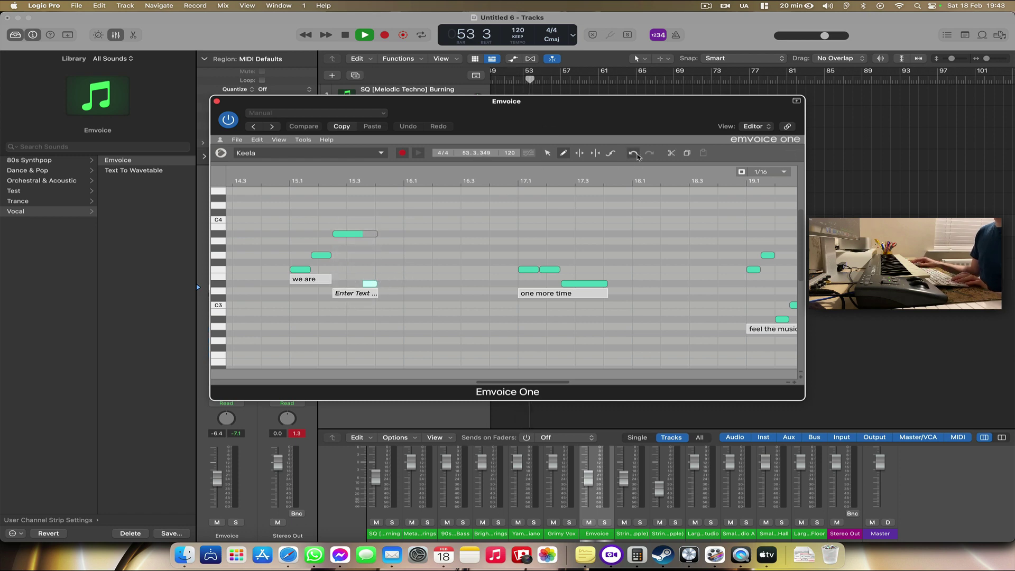
pyautogui.click(385, 283)
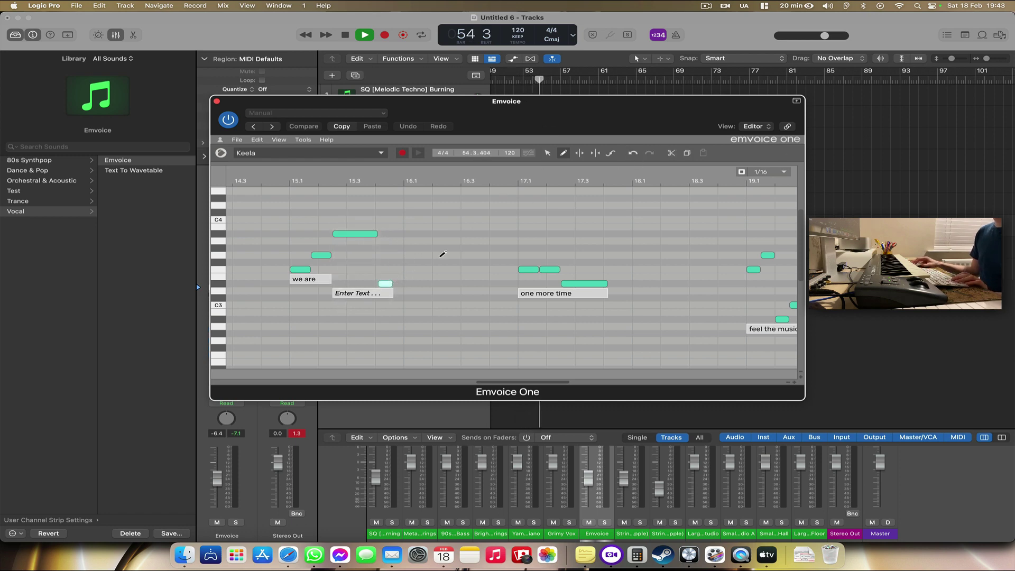
pyautogui.click(548, 153)
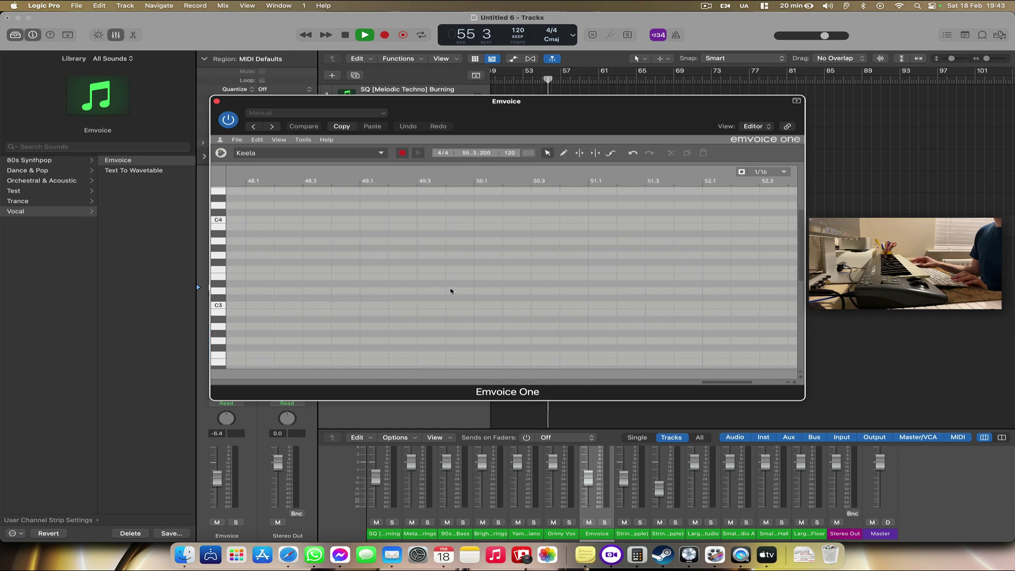
# Step: Reposition the Emvoice window below the upper tracks and enter "shining" as the lyric of the phrase after "we are"
pyautogui.hscroll(-10, 452, 291)
pyautogui.moveTo(644, 119); pyautogui.dragTo(707, 369)
pyautogui.hscroll(-10, 732, 221)
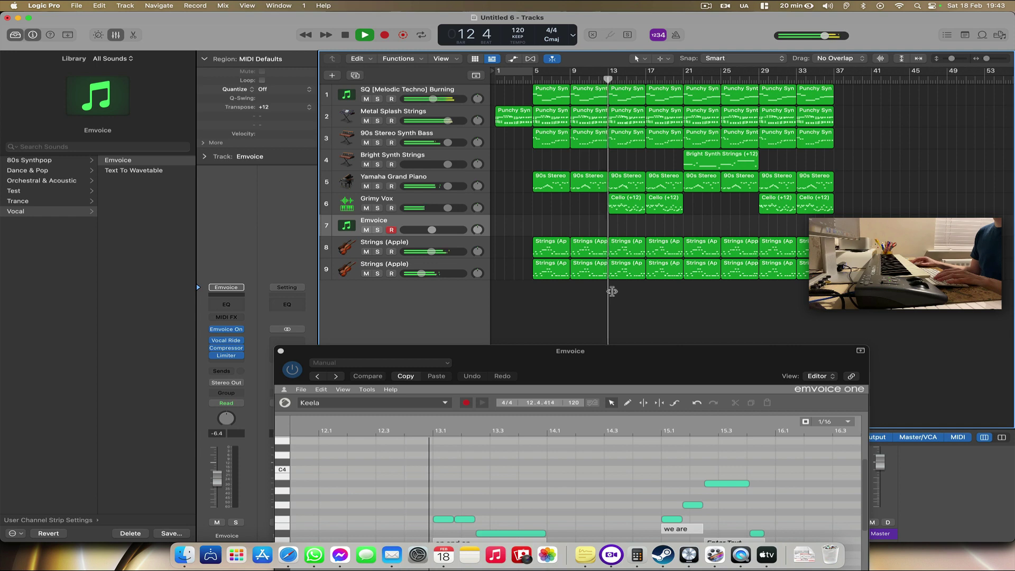
pyautogui.moveTo(576, 365); pyautogui.dragTo(509, 218)
pyautogui.click(669, 399)
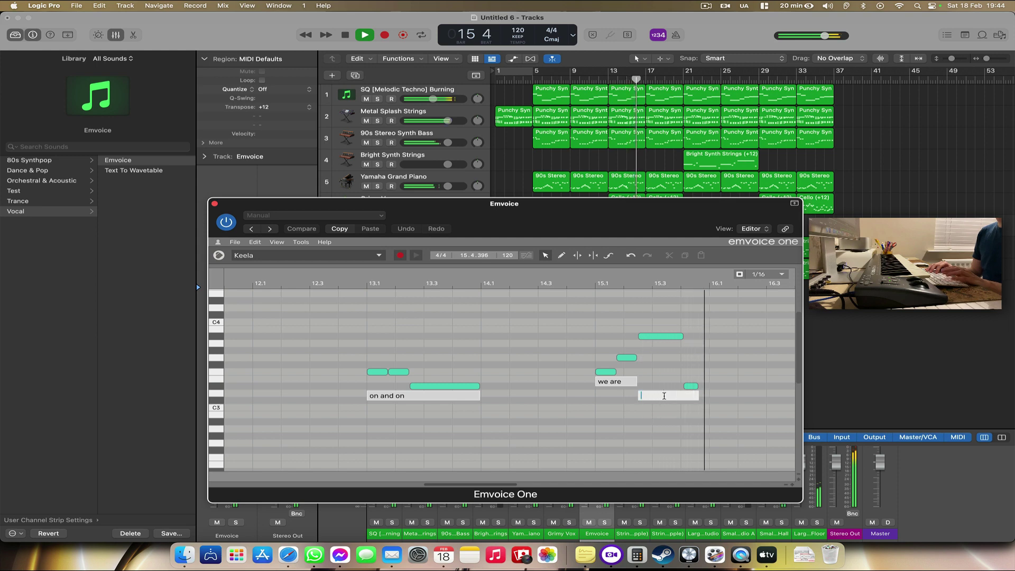
pyautogui.write('shining')
pyautogui.press('Return')
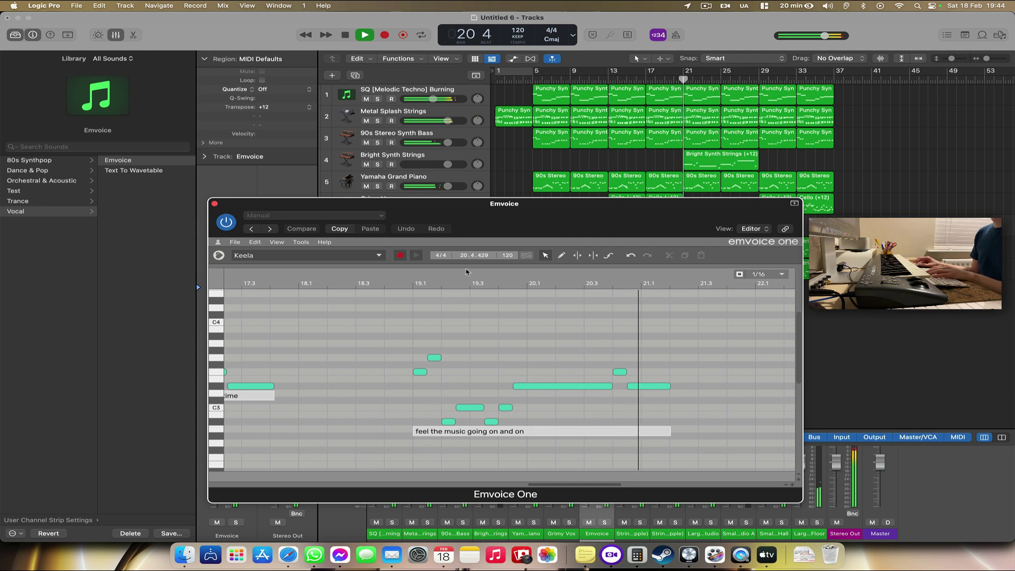
# Step: Close the vocal editor and add a send to Bus 1 on the Emvoice channel
pyautogui.click(215, 203)
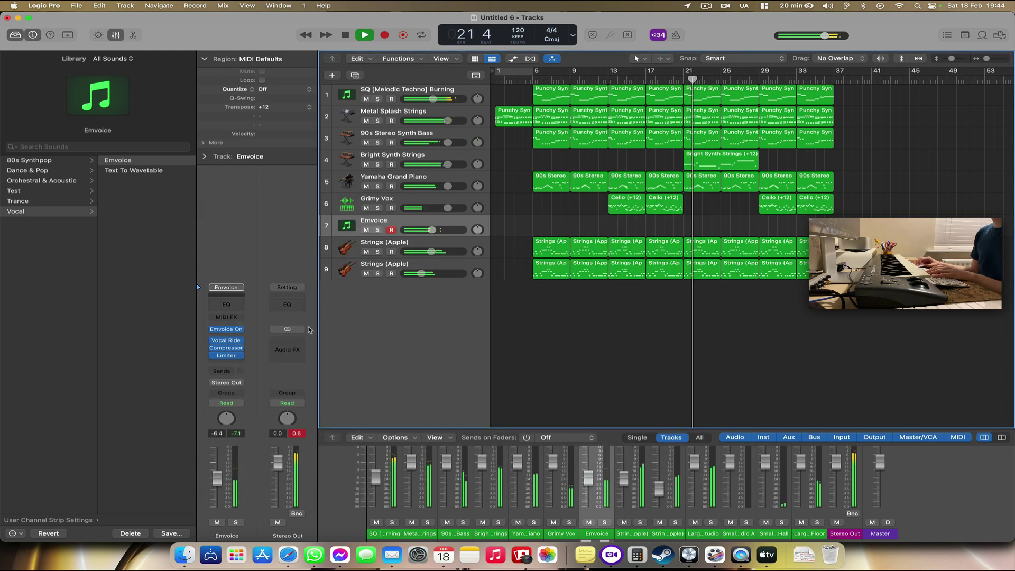
pyautogui.click(220, 378)
pyautogui.moveTo(220, 383)
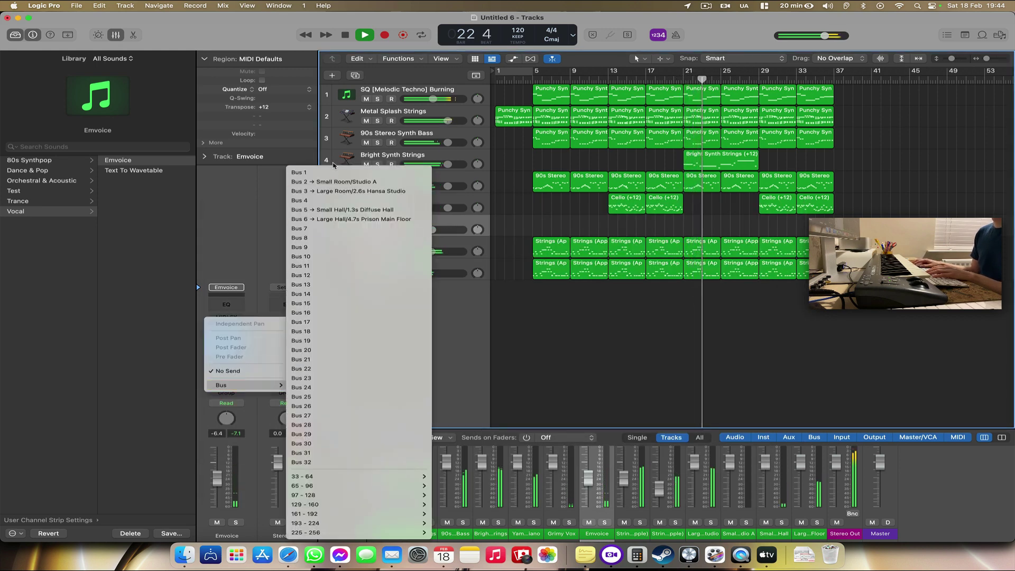
pyautogui.click(296, 169)
# Step: Insert the ValhallaVintageVerb reverb on the new aux channel fed by Bus 1
pyautogui.click(292, 338)
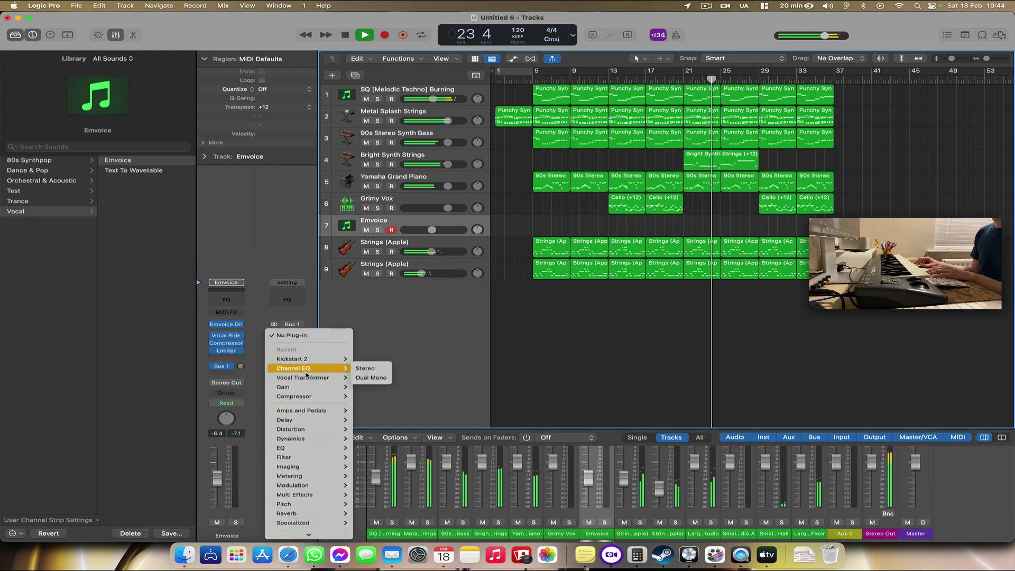
pyautogui.moveTo(326, 534)
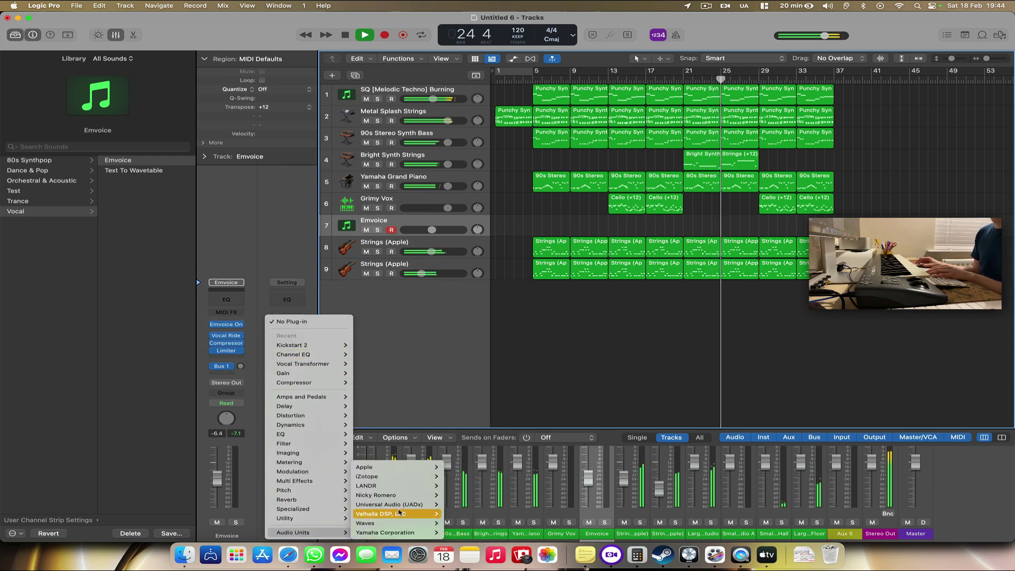
pyautogui.moveTo(403, 525)
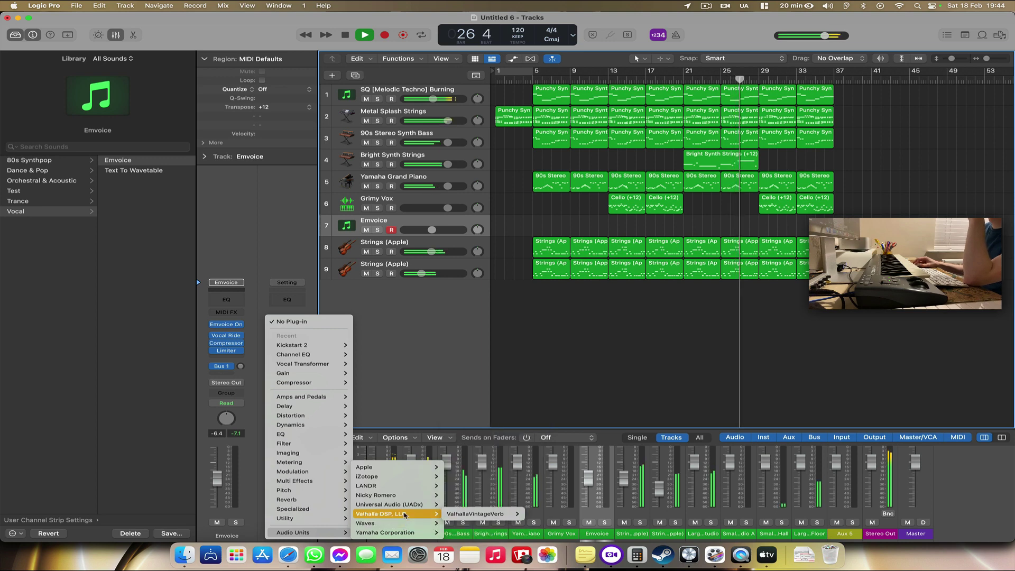
pyautogui.click(466, 514)
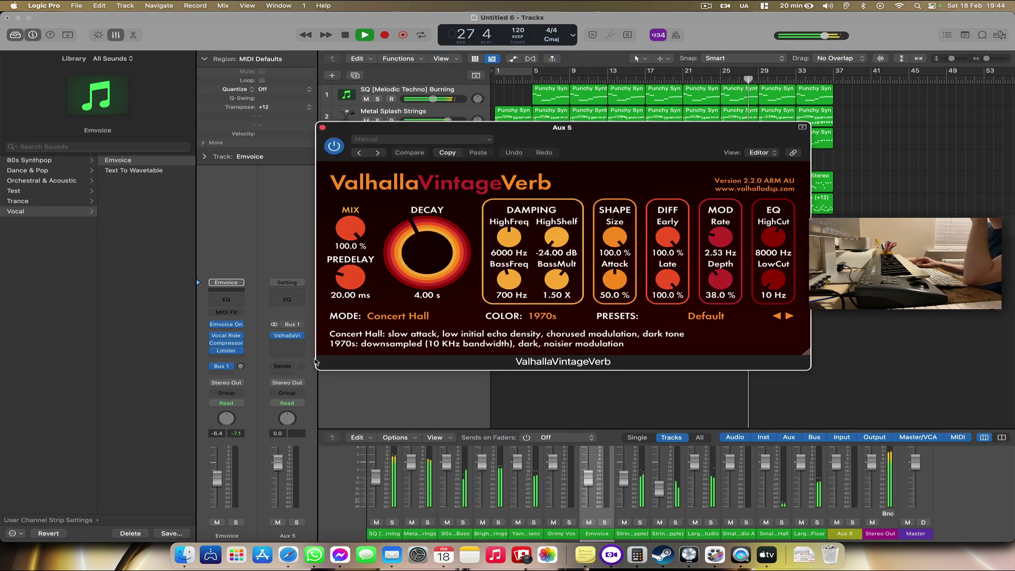
# Step: Insert an Echo delay after the reverb on the Aux 5 channel
pyautogui.click(293, 352)
pyautogui.moveTo(285, 428)
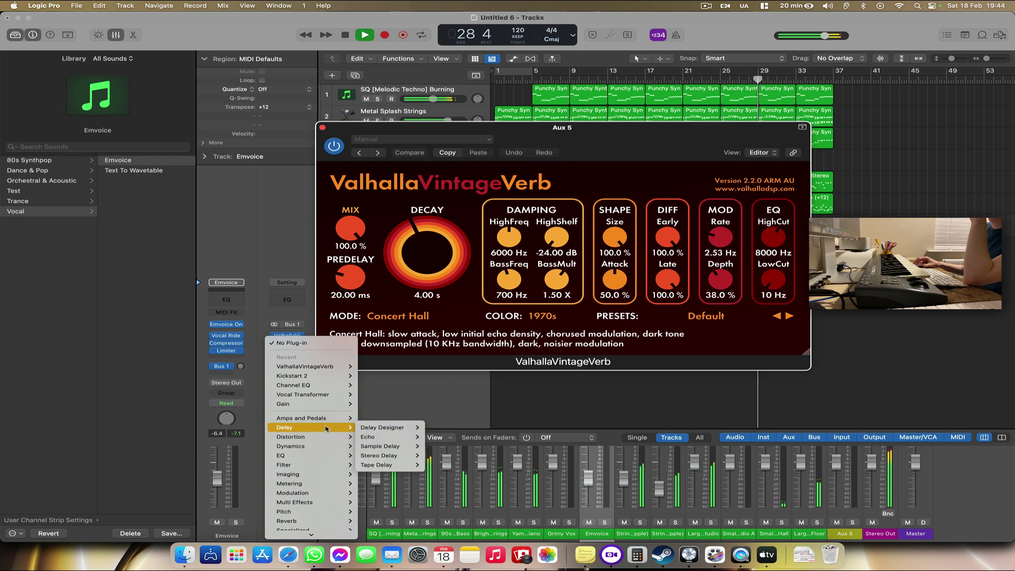
pyautogui.moveTo(367, 436)
pyautogui.click(437, 437)
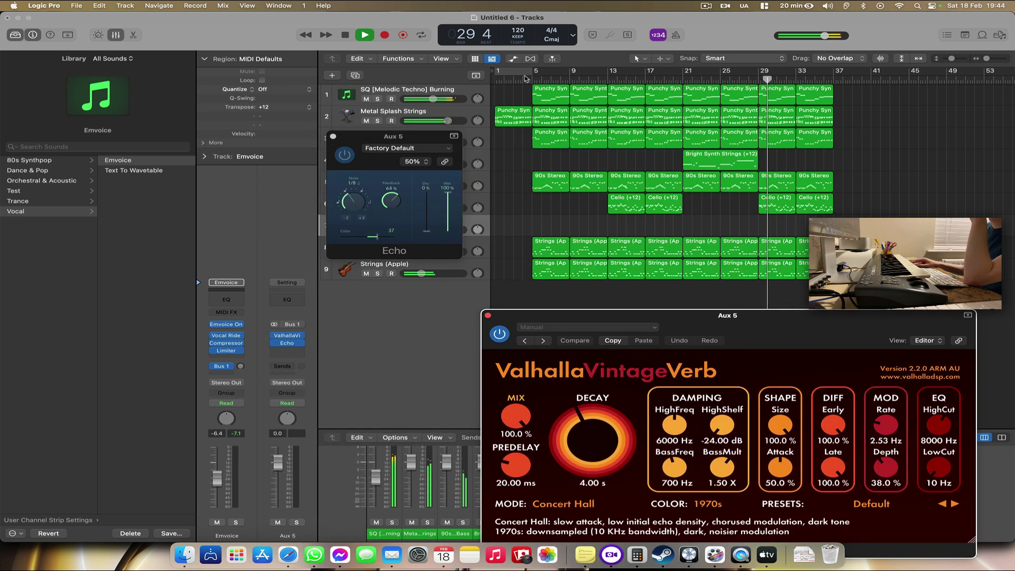
# Step: Set the vocal's Bus 1 send to -8.0 dB and add a Channel EQ to the aux with cuts at 240 Hz and 6600 Hz
pyautogui.click(527, 78)
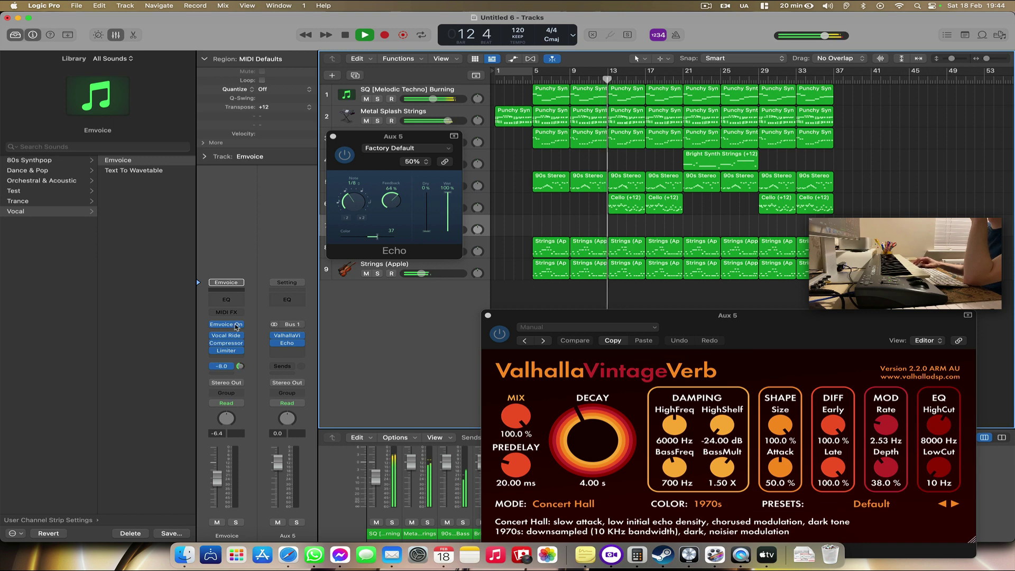
pyautogui.click(286, 300)
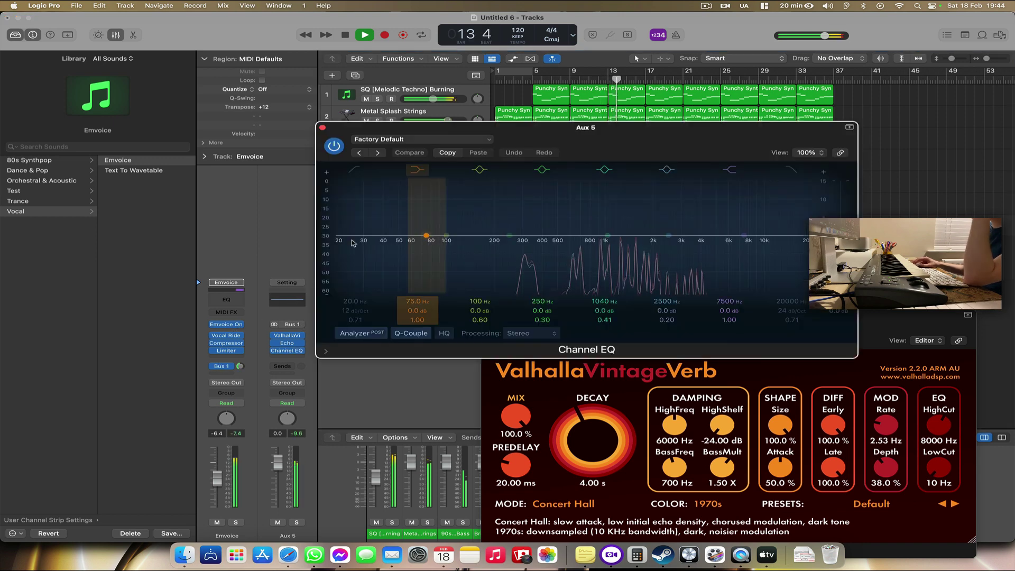
pyautogui.click(793, 171)
pyautogui.moveTo(797, 259); pyautogui.dragTo(727, 262)
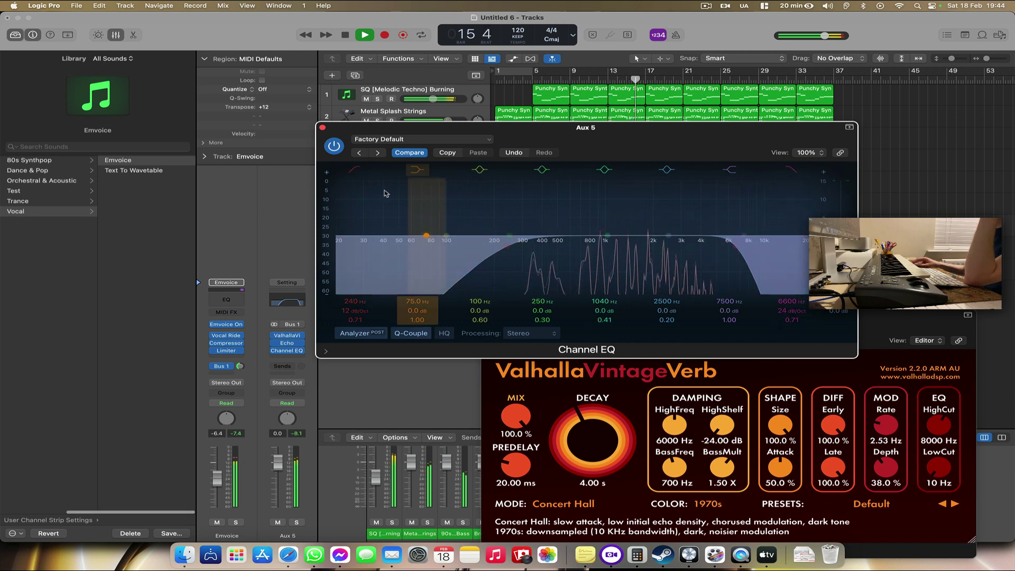
# Step: Reopen the Emvoice One editor and delete both notes of the "shining" phrase
pyautogui.click(226, 324)
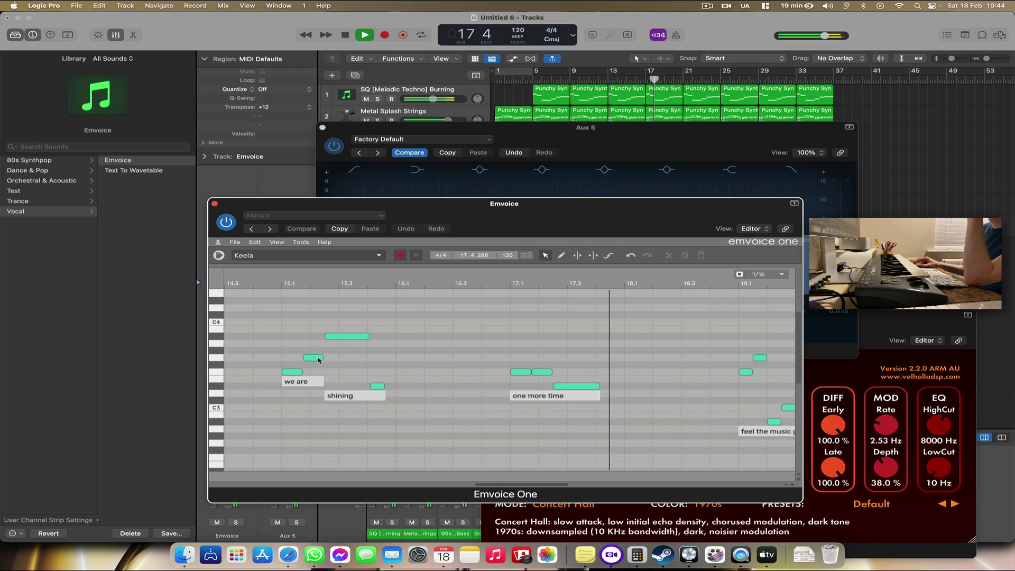
pyautogui.moveTo(414, 412); pyautogui.dragTo(340, 336)
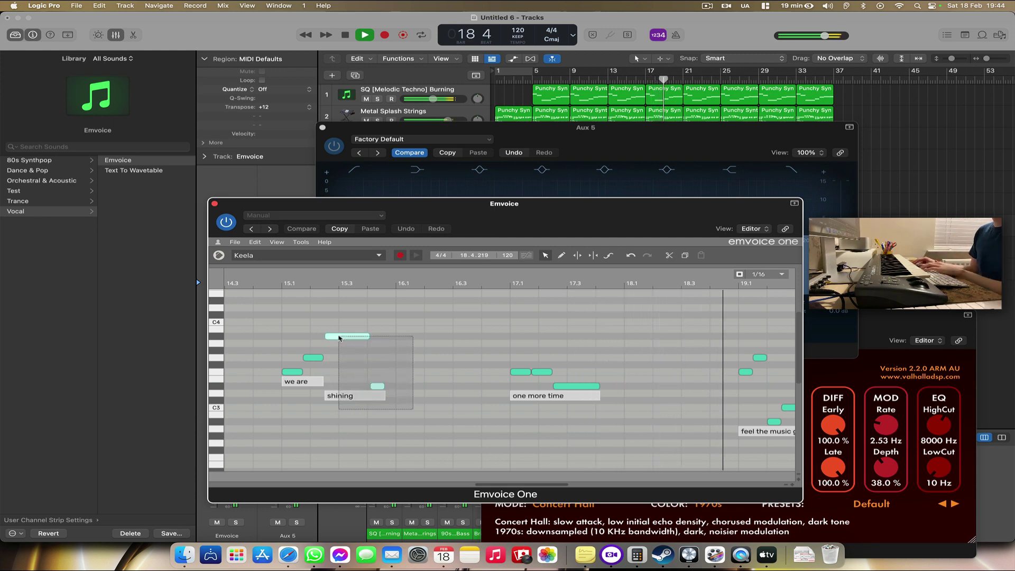
pyautogui.hscroll(2, 427, 351)
pyautogui.hscroll(5, 431, 347)
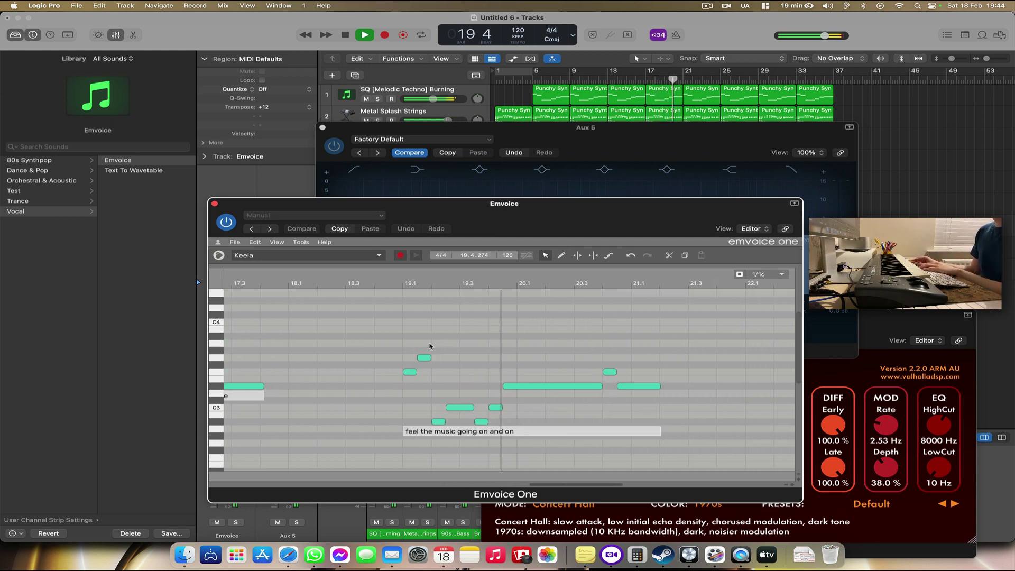
pyautogui.hscroll(-8, 431, 346)
pyautogui.hscroll(2, 430, 346)
pyautogui.hscroll(-2, 430, 346)
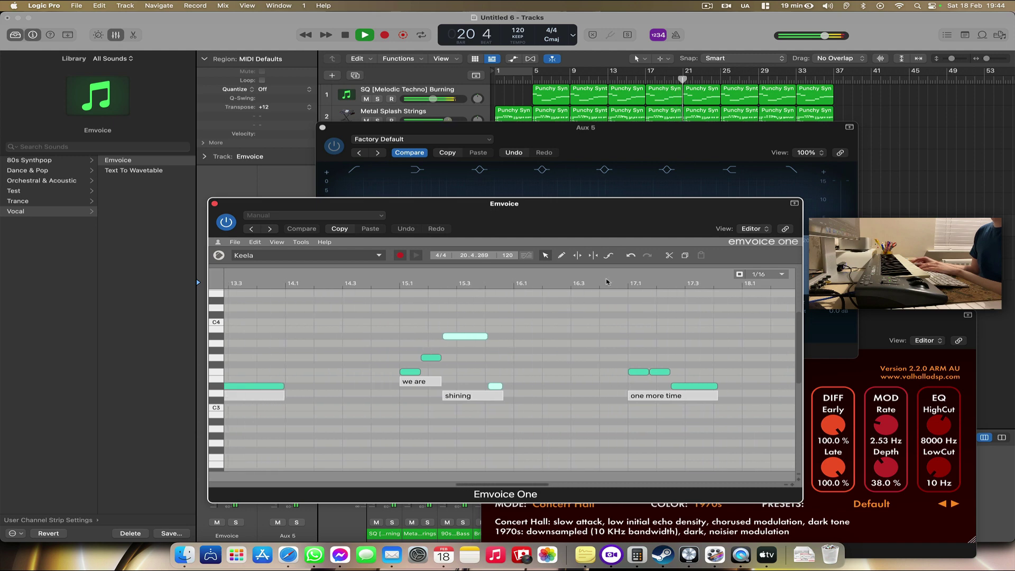
pyautogui.press('BackSpace')
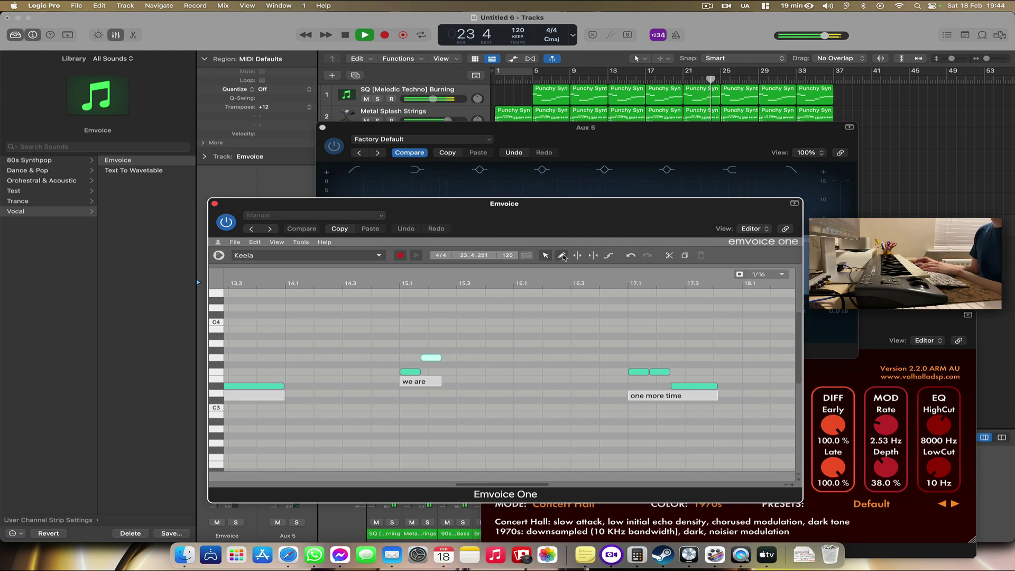
# Step: Extend the "we are" phrase with a short note just below C4 and a short final note one semitone above C3
pyautogui.click(448, 329)
pyautogui.click(465, 392)
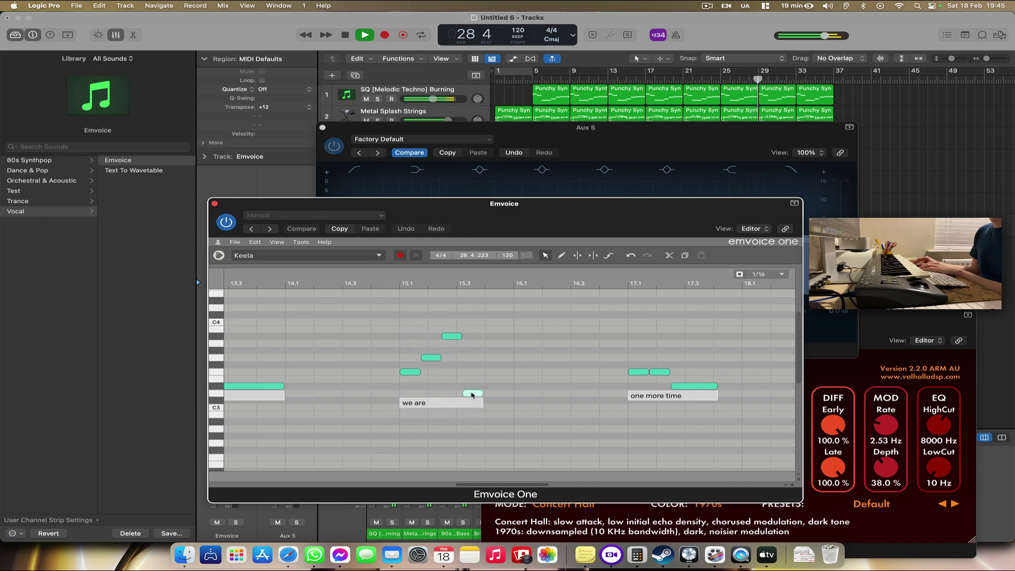
pyautogui.moveTo(472, 394)
pyautogui.mouseDown()
pyautogui.moveTo(473, 376)
pyautogui.moveTo(472, 404)
pyautogui.mouseUp()
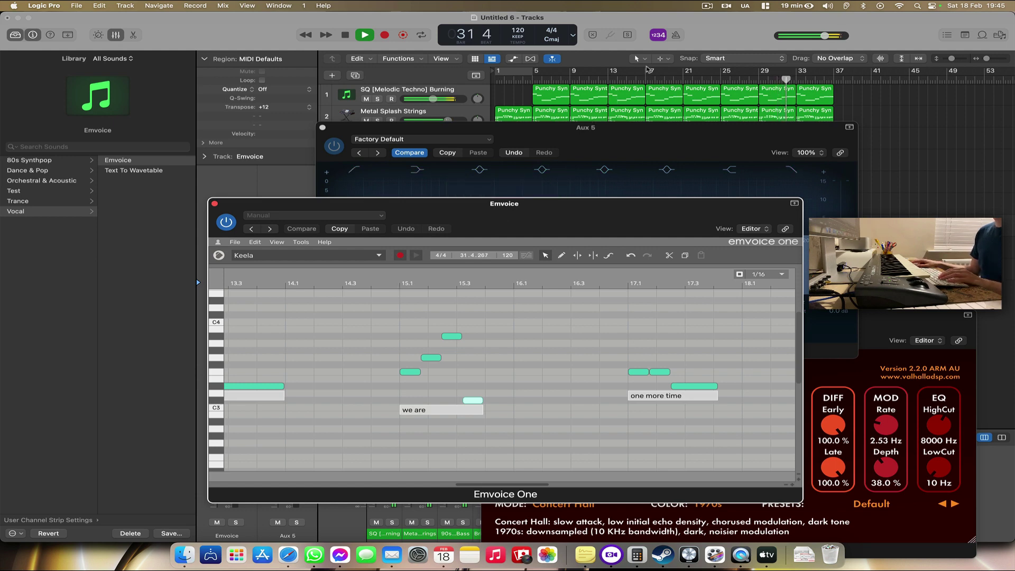
# Step: Raise the final note of the bar 15 phrase by one semitone and change its lyric to "we are shining"
pyautogui.click(599, 80)
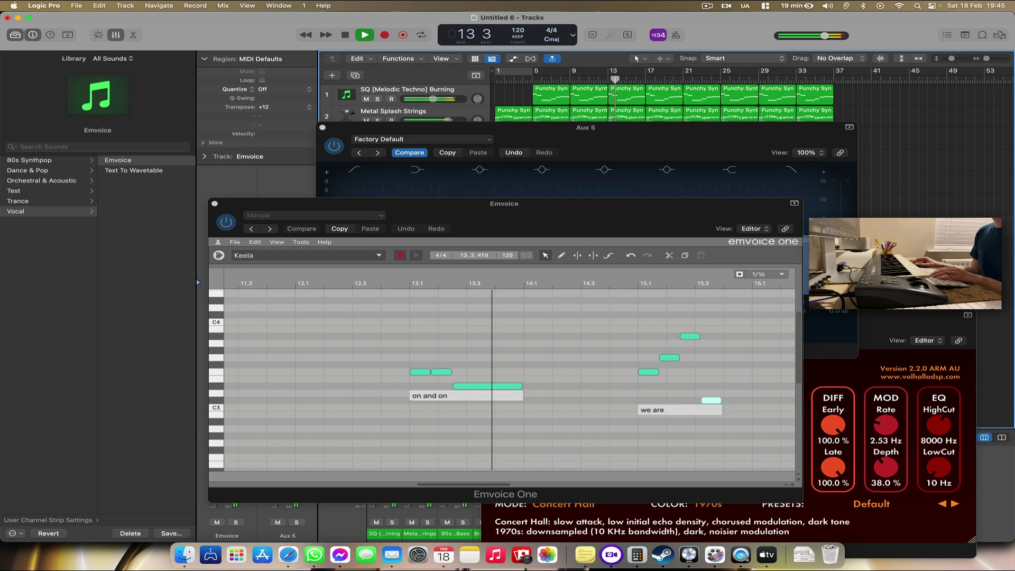
pyautogui.click(674, 412)
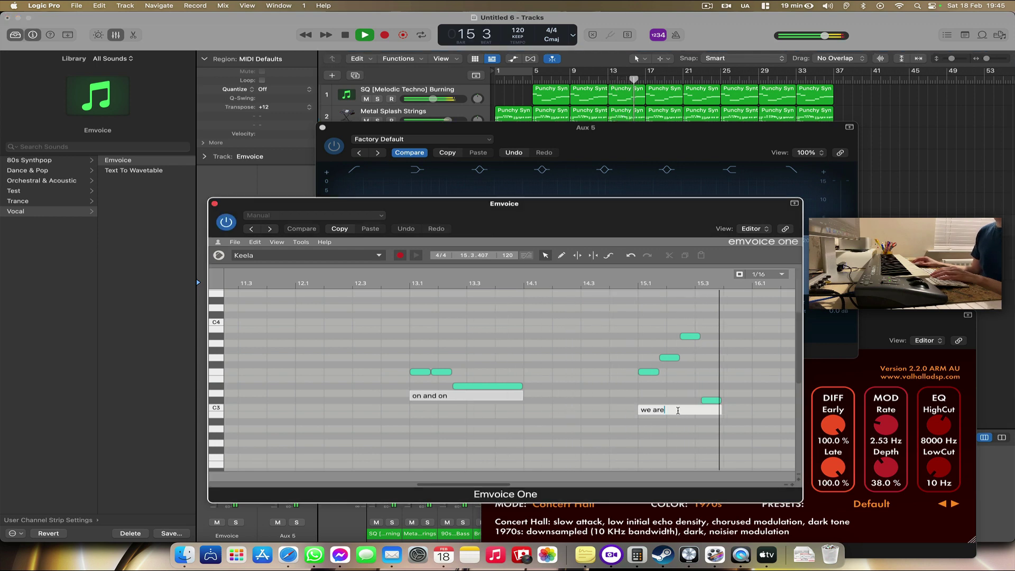
pyautogui.moveTo(713, 403); pyautogui.dragTo(714, 397)
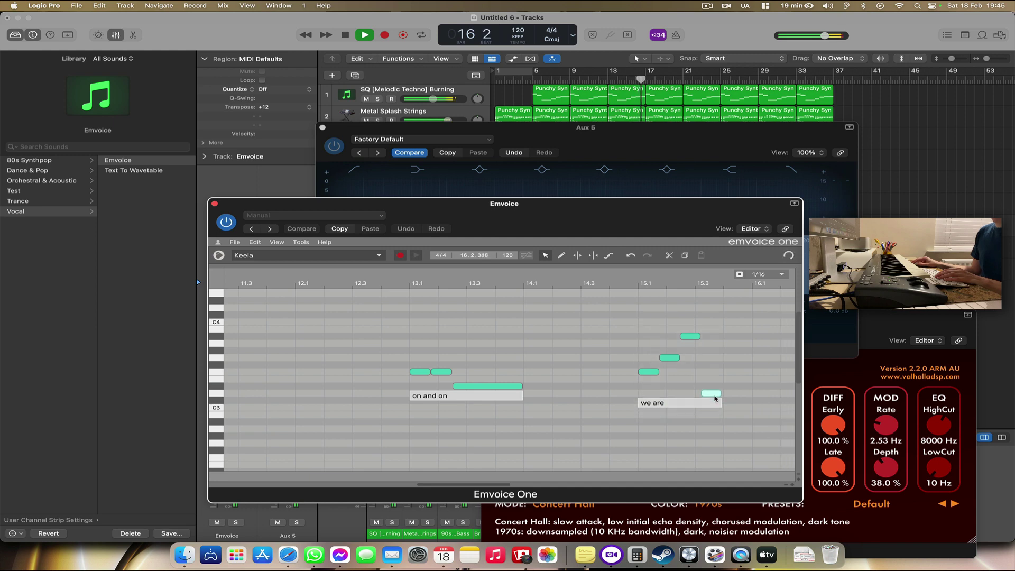
pyautogui.click(688, 403)
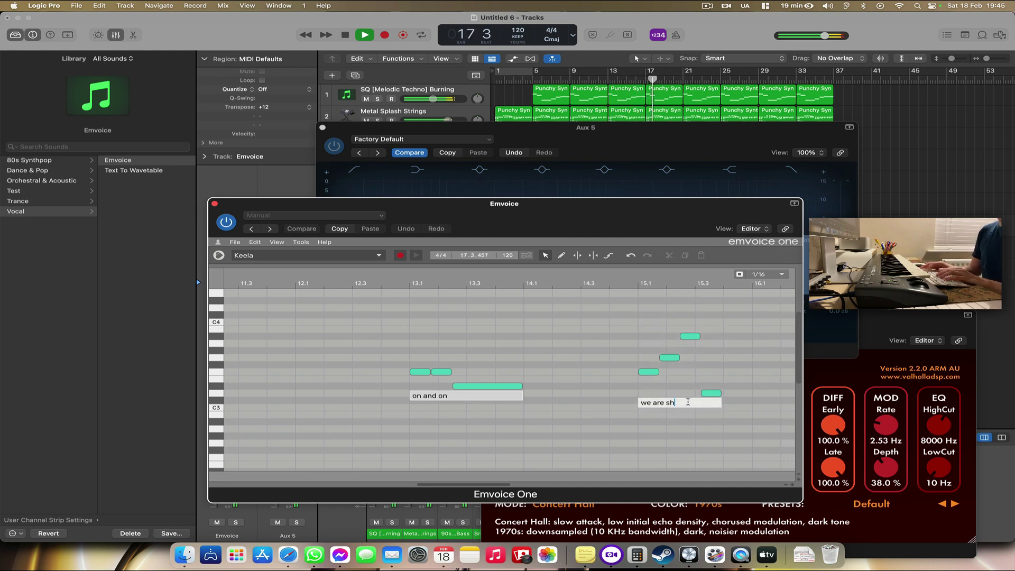
pyautogui.press('Return')
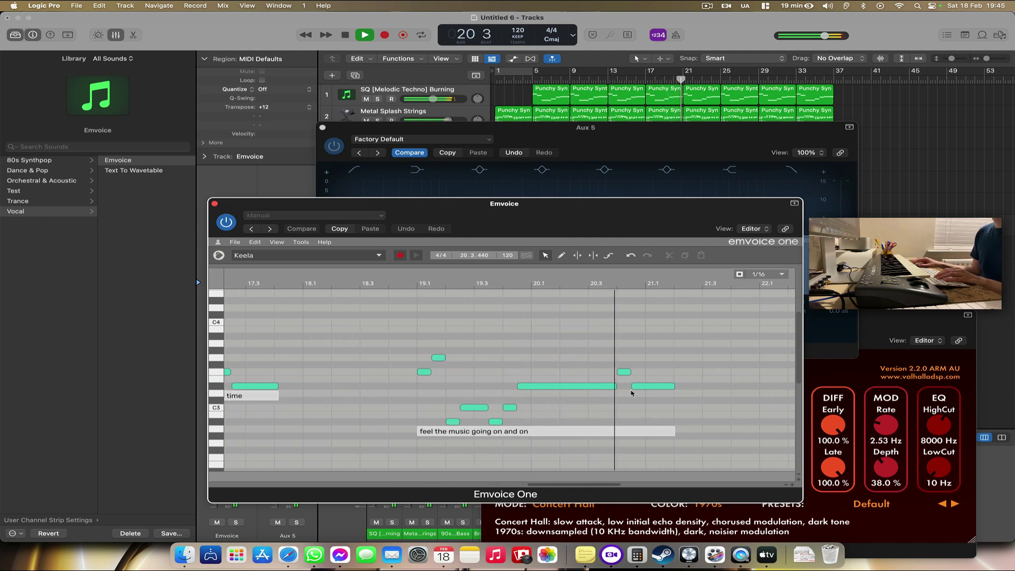
# Step: Double the length of the high note in "we are shining" and move the final note directly after it, one semitone higher
pyautogui.click(601, 80)
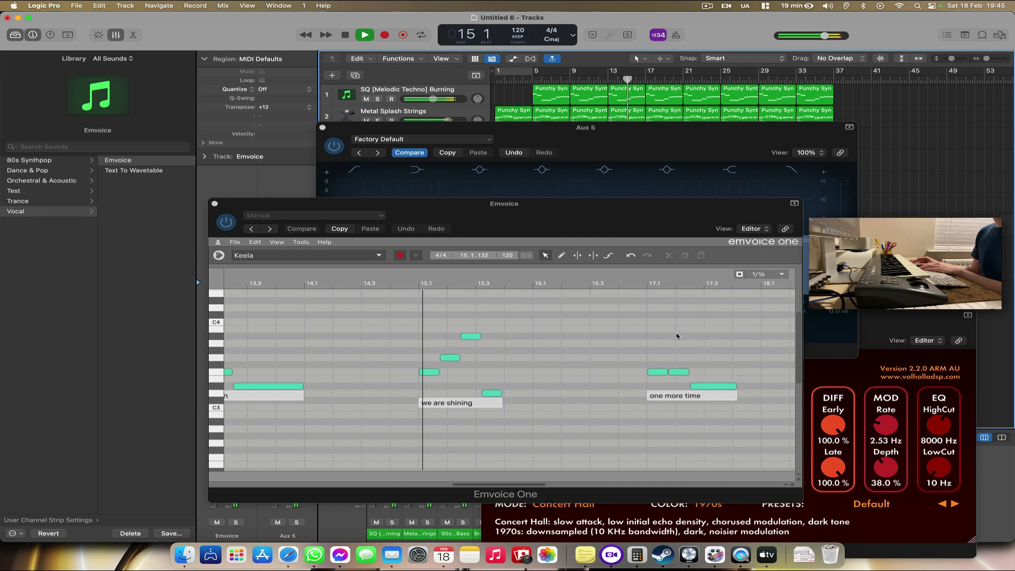
pyautogui.click(492, 390)
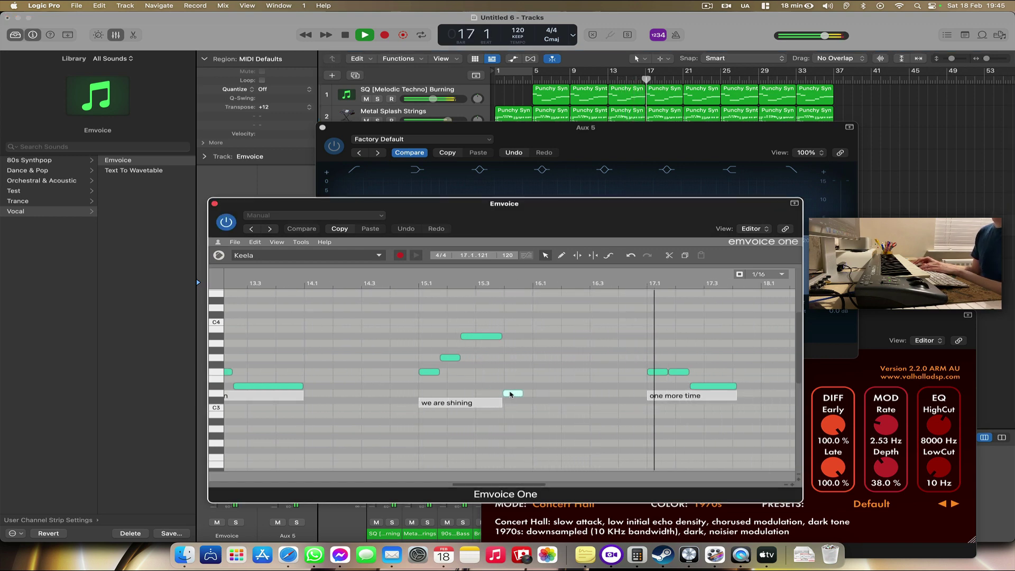
pyautogui.moveTo(514, 390); pyautogui.dragTo(514, 387)
pyautogui.hscroll(3, 562, 386)
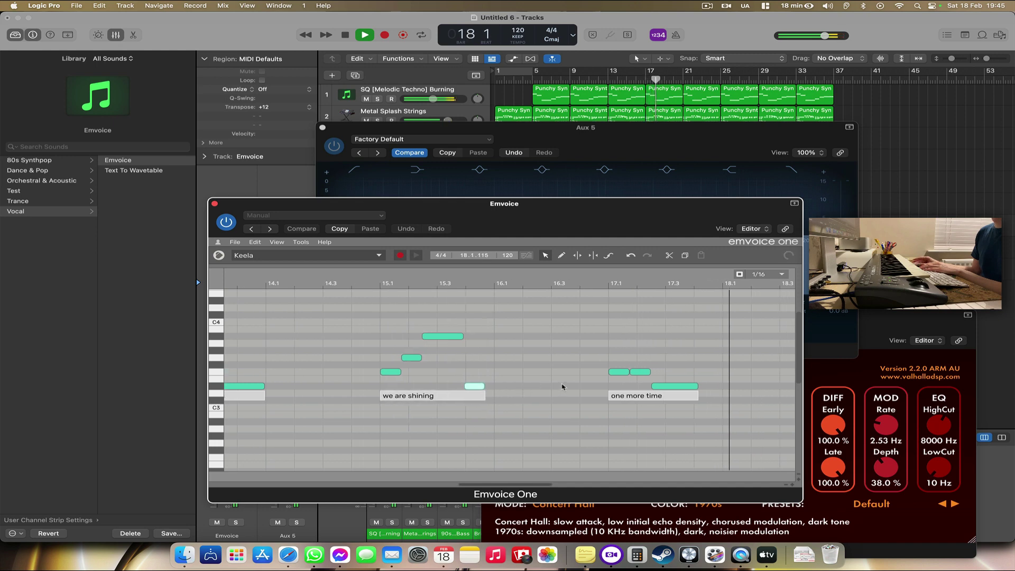
pyautogui.hscroll(2, 593, 379)
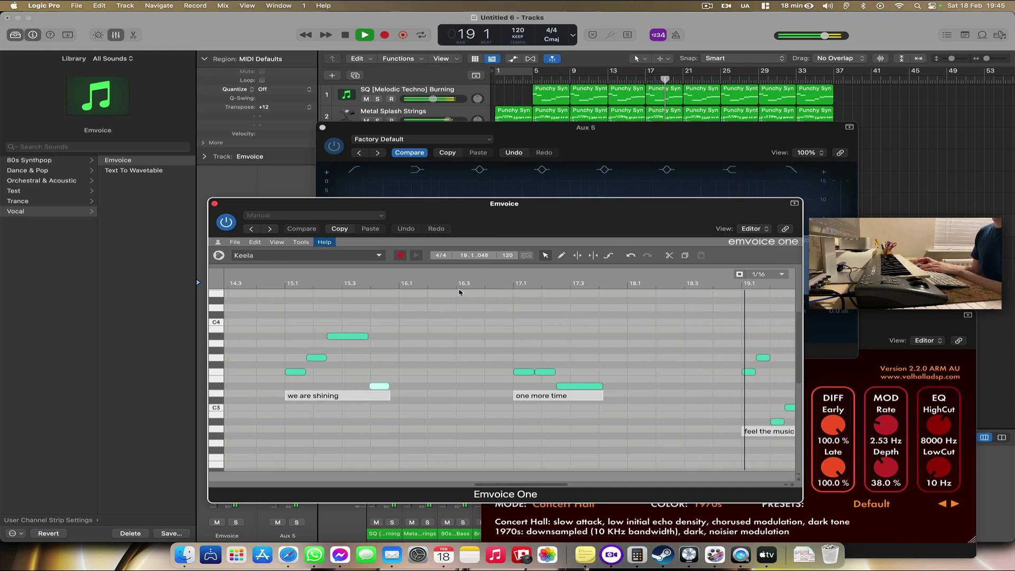
# Step: Close the Emvoice One editor and the Channel EQ window to uncover the track list
pyautogui.hscroll(6, 485, 292)
pyautogui.click(214, 203)
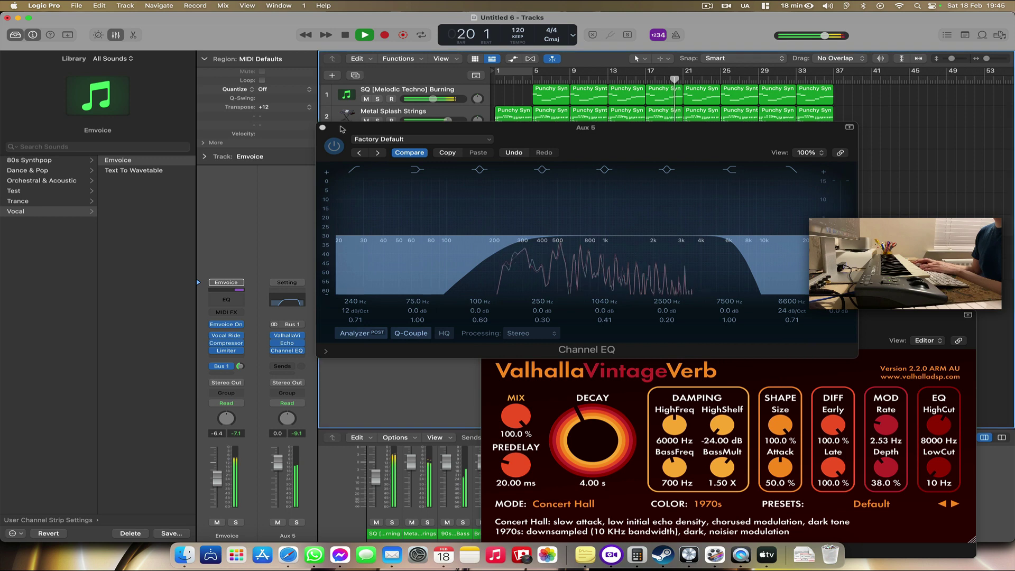
pyautogui.click(322, 127)
pyautogui.click(333, 136)
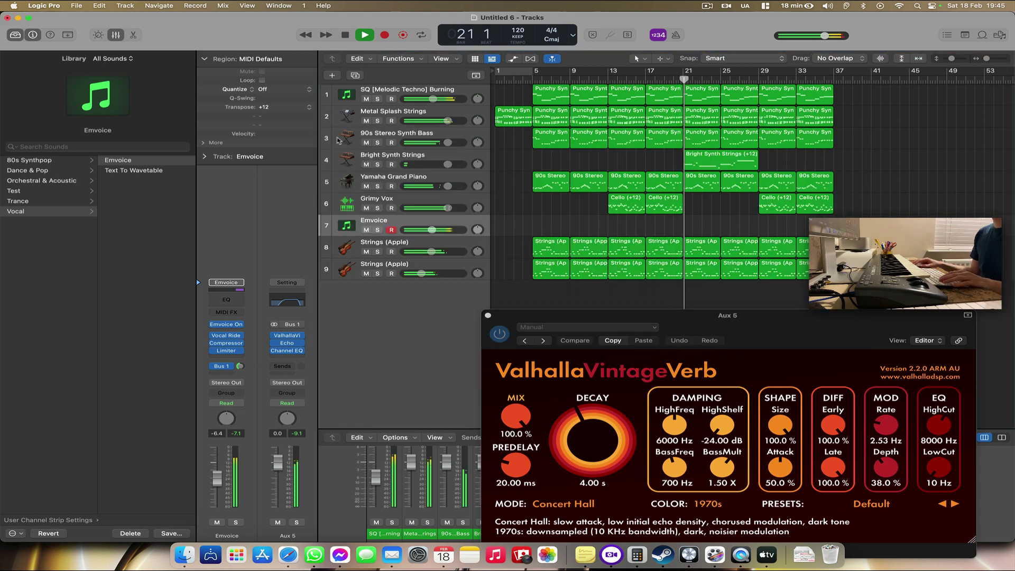
# Step: Duplicate the Emvoice track with its settings and name the new track "Pedal"
pyautogui.press('super+d')
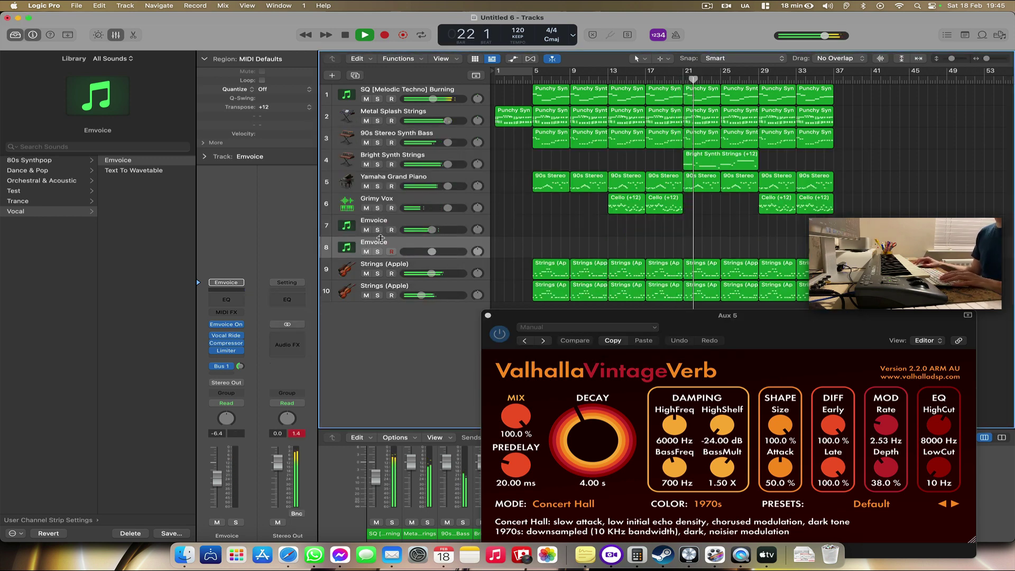
pyautogui.doubleClick(385, 241)
pyautogui.write('Pedal')
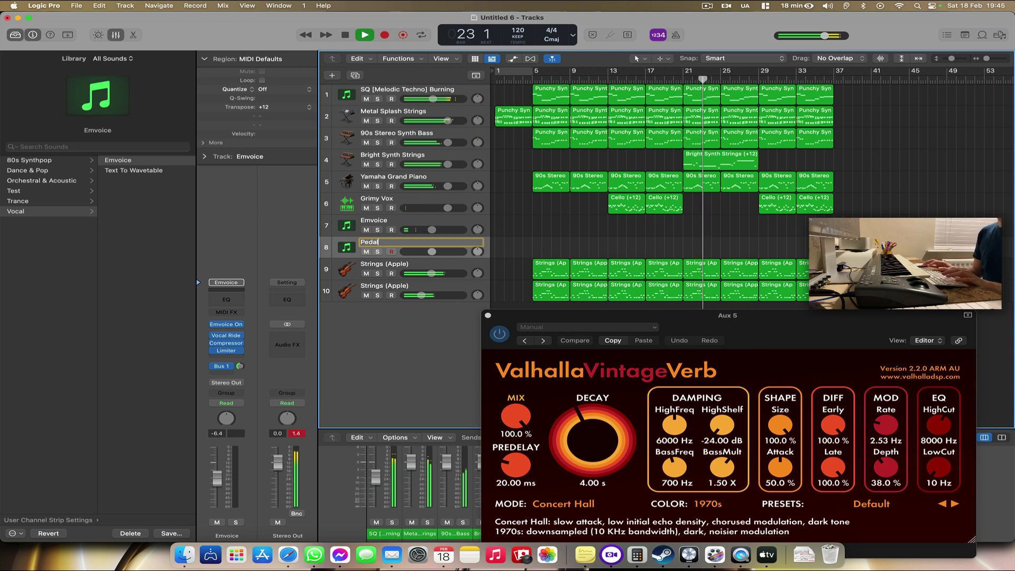
pyautogui.press('Return')
# Step: In the Pedal track's Emvoice One editor, select all notes and flatten them to the pitch three semitones above C3
pyautogui.click(233, 326)
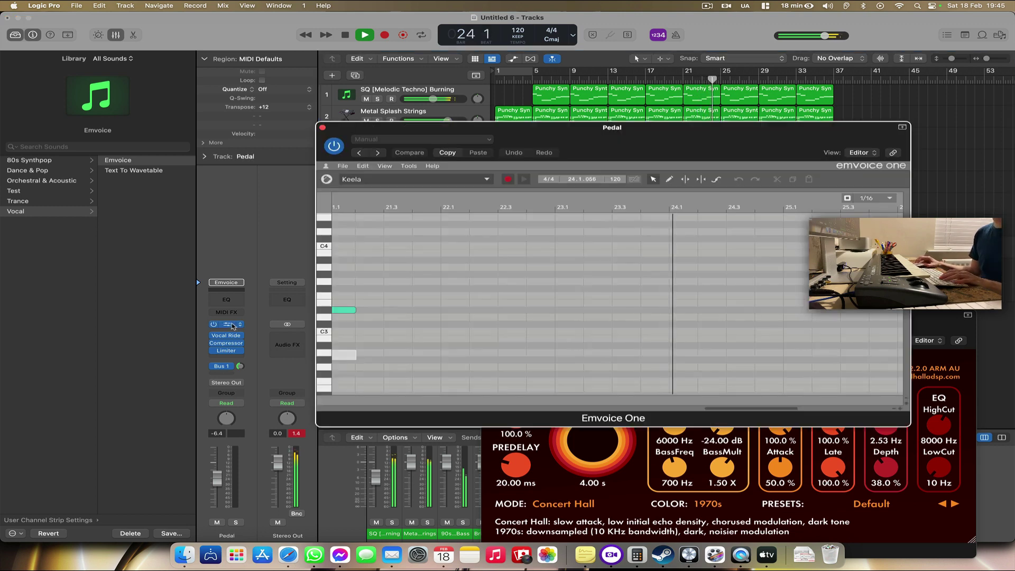
pyautogui.hscroll(-5, 523, 280)
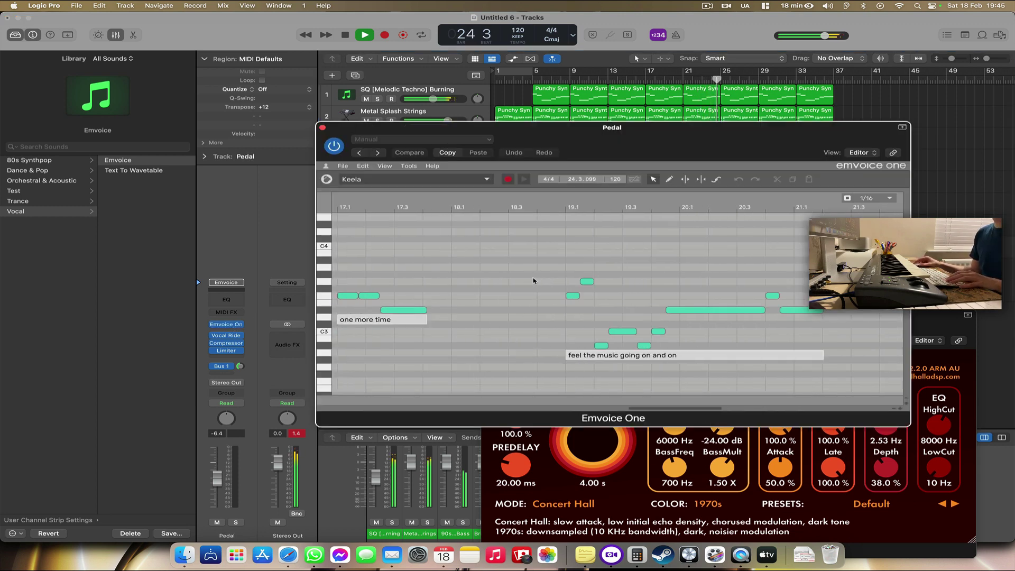
pyautogui.click(363, 166)
pyautogui.click(391, 205)
pyautogui.click(516, 284)
pyautogui.hscroll(-5, 510, 268)
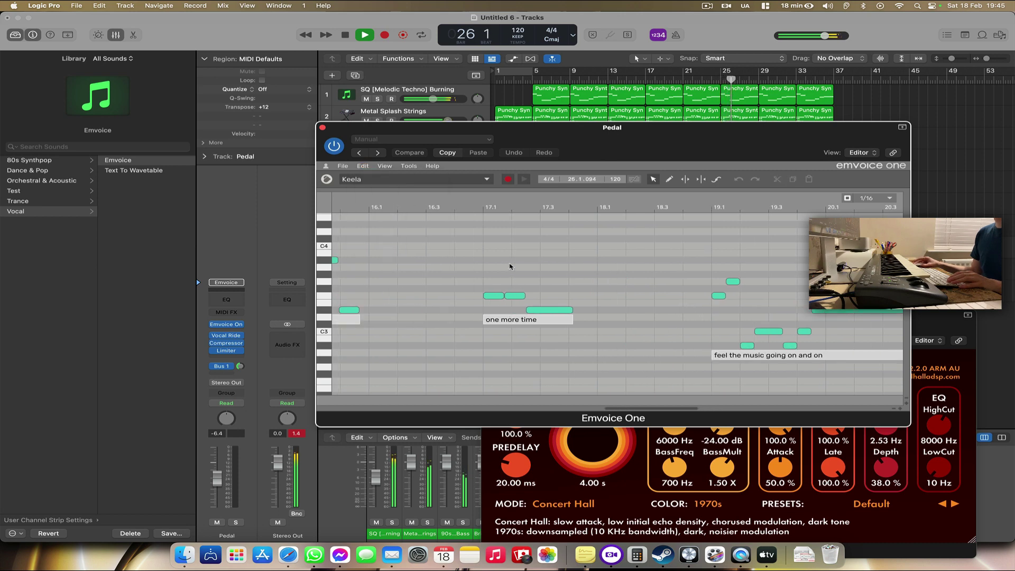
pyautogui.click(362, 166)
pyautogui.click(383, 200)
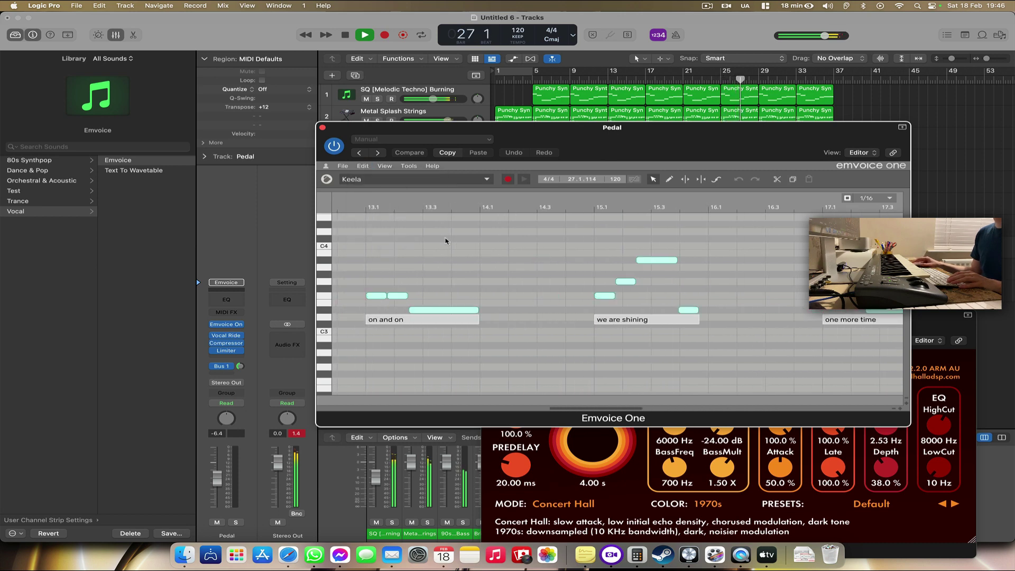
pyautogui.click(325, 311)
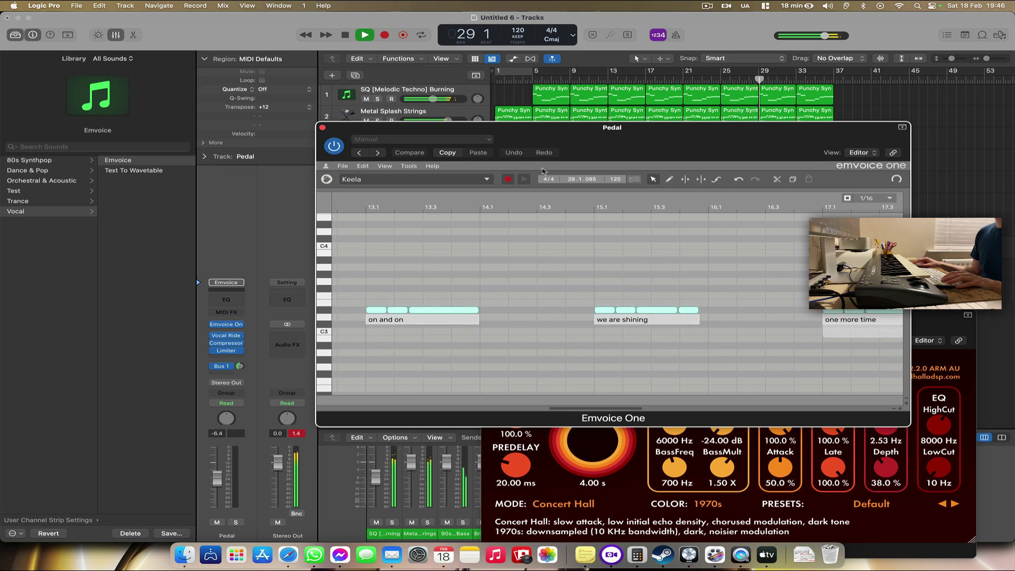
# Step: Solo the Emvoice and Pedal tracks and lower the Pedal track's volume to -14.0 dB
pyautogui.moveTo(559, 127); pyautogui.dragTo(761, 477)
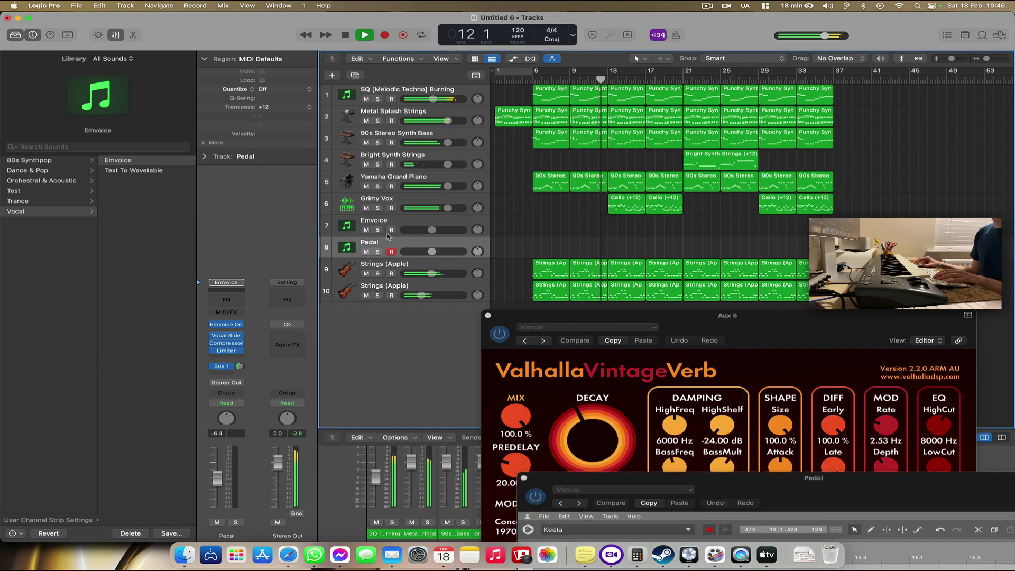
pyautogui.click(377, 252)
pyautogui.moveTo(426, 253); pyautogui.dragTo(424, 254)
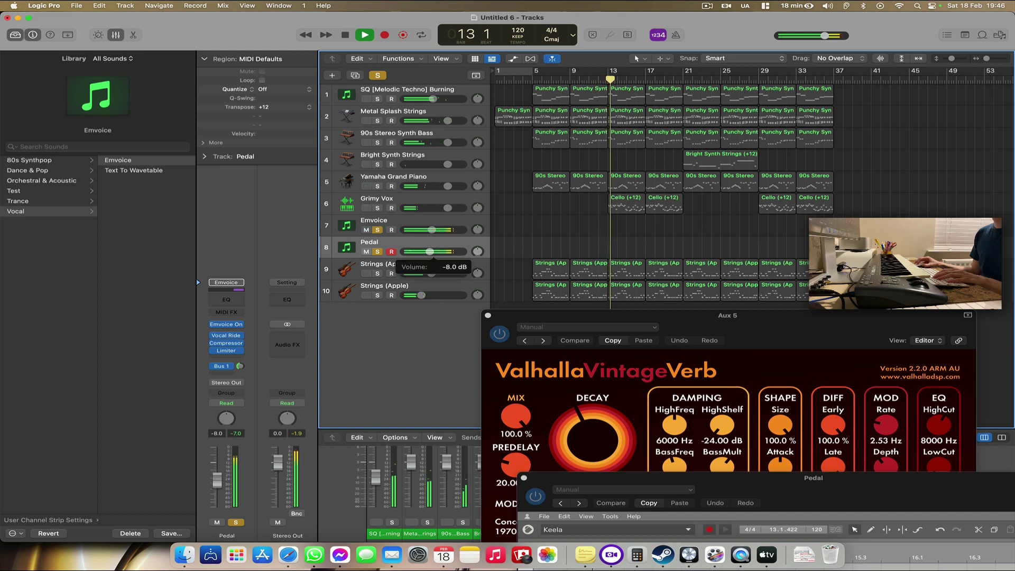
# Step: Raise all notes of the Pedal vocal by four semitones and play the result from bar 13
pyautogui.click(225, 328)
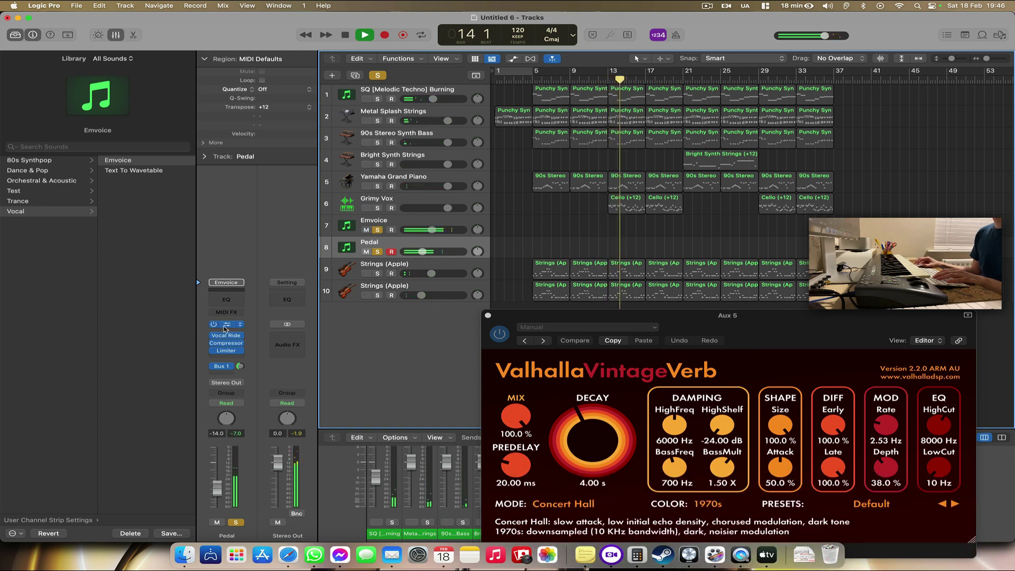
pyautogui.click(225, 326)
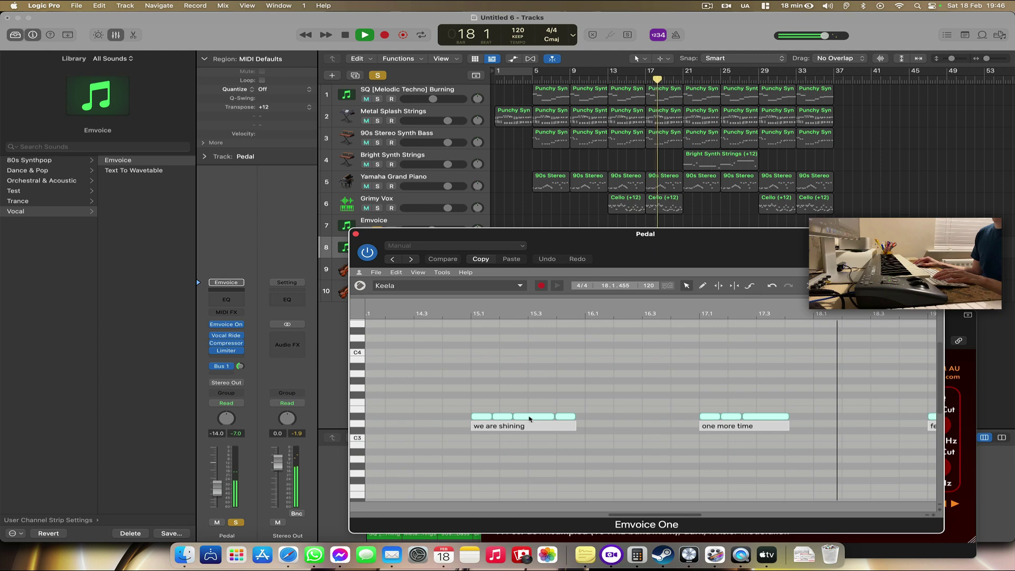
pyautogui.moveTo(536, 418); pyautogui.dragTo(536, 391)
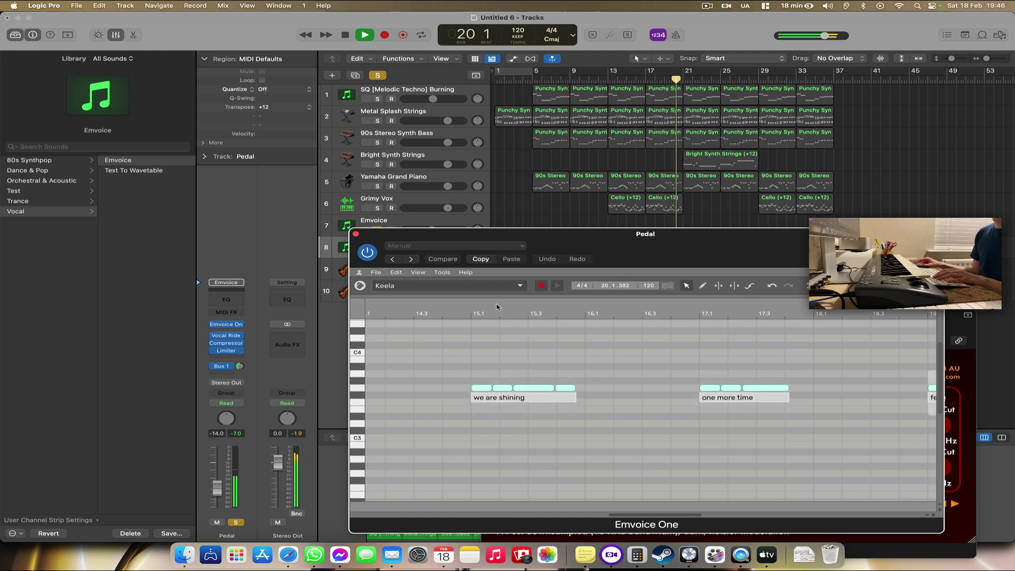
pyautogui.click(606, 78)
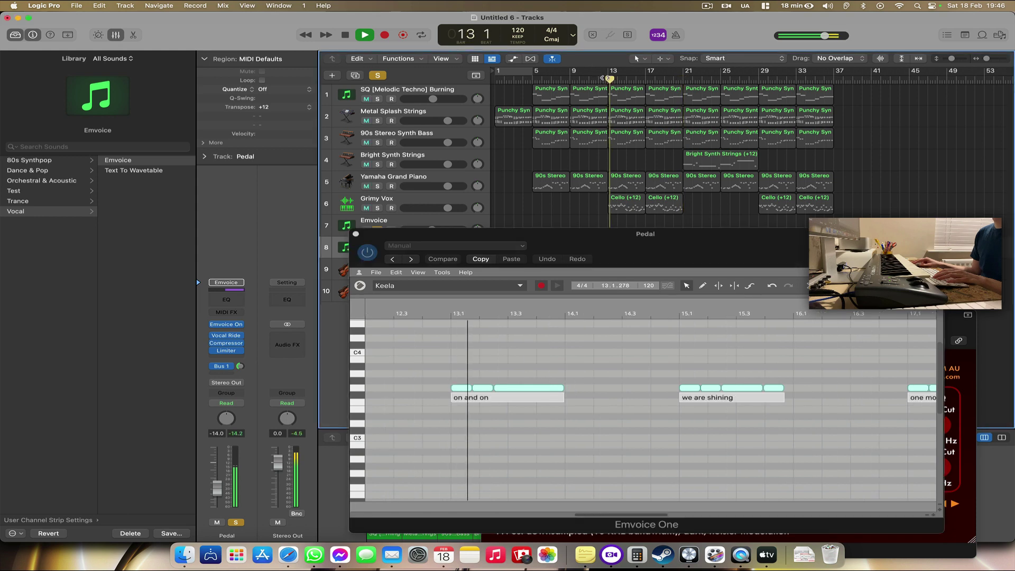
pyautogui.press('space')
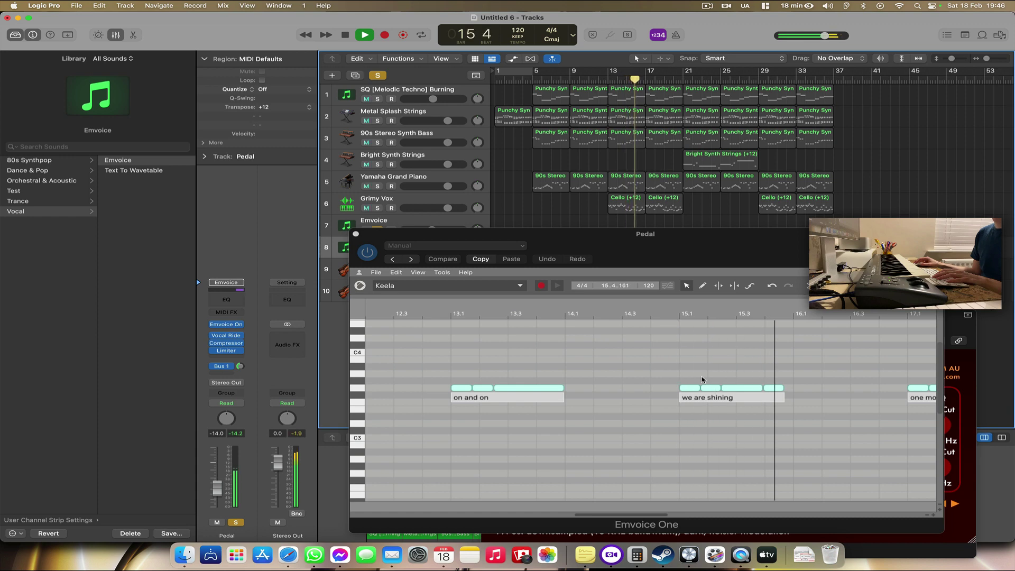
# Step: Lower the Pedal track's volume to -17.6 dB and clear the solo, closing the open Emvoice One and ValhallaVintageVerb windows
pyautogui.click(356, 233)
pyautogui.moveTo(423, 251); pyautogui.dragTo(418, 252)
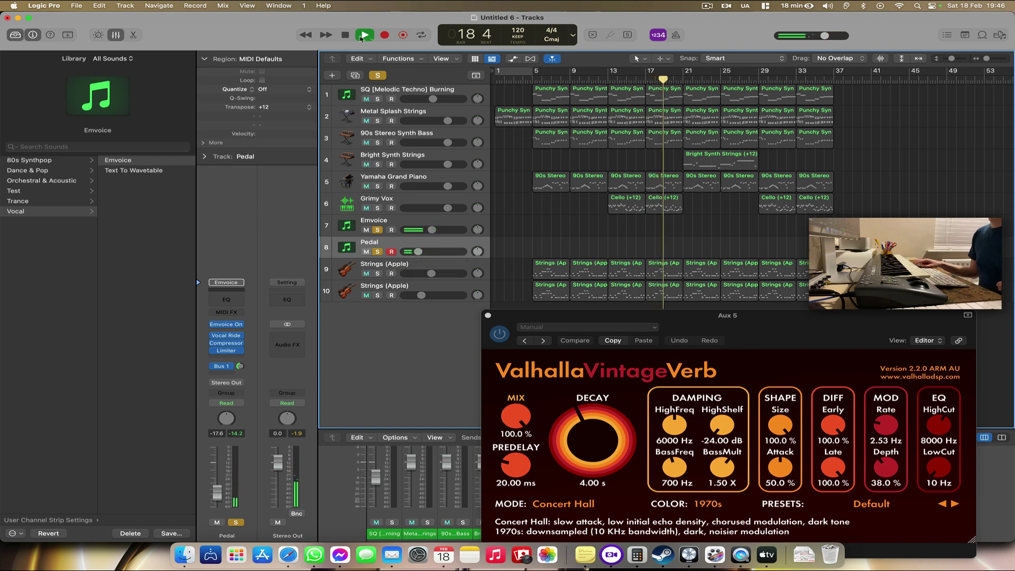
pyautogui.click(377, 75)
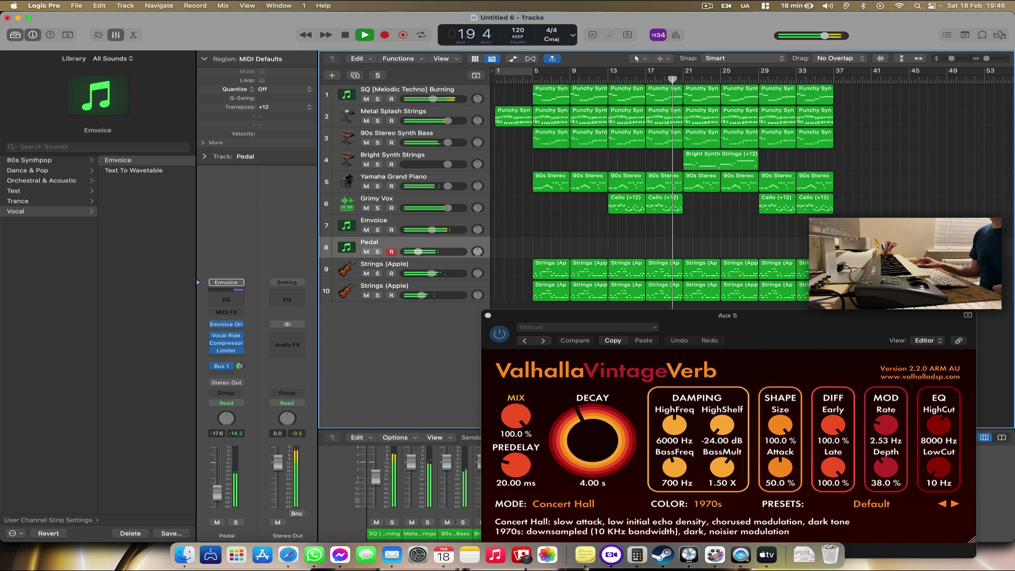
pyautogui.click(487, 316)
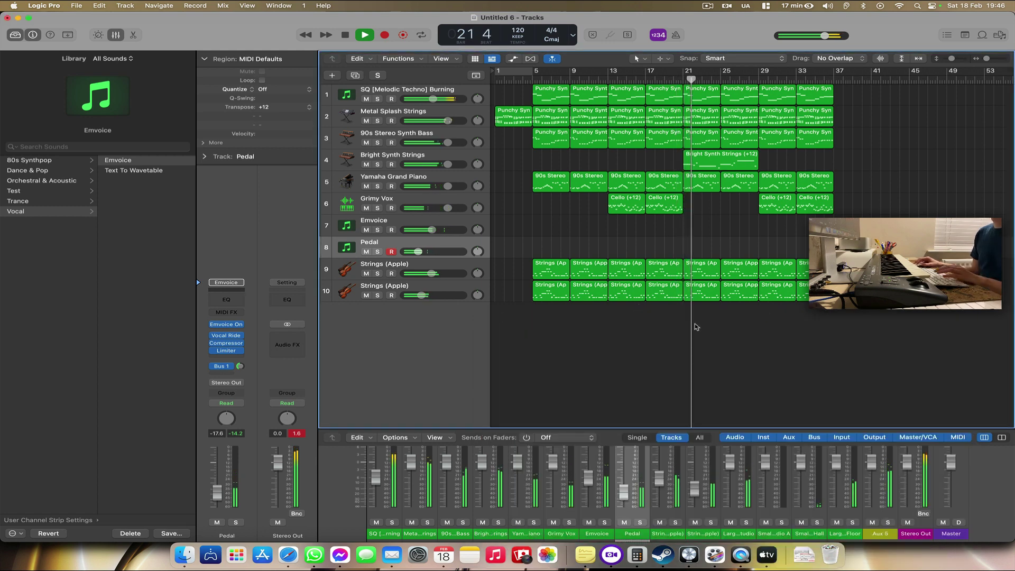
# Step: Duplicate the Bright Synth Strings track and bring the Library's main instrument categories into view for the new track
pyautogui.click(401, 157)
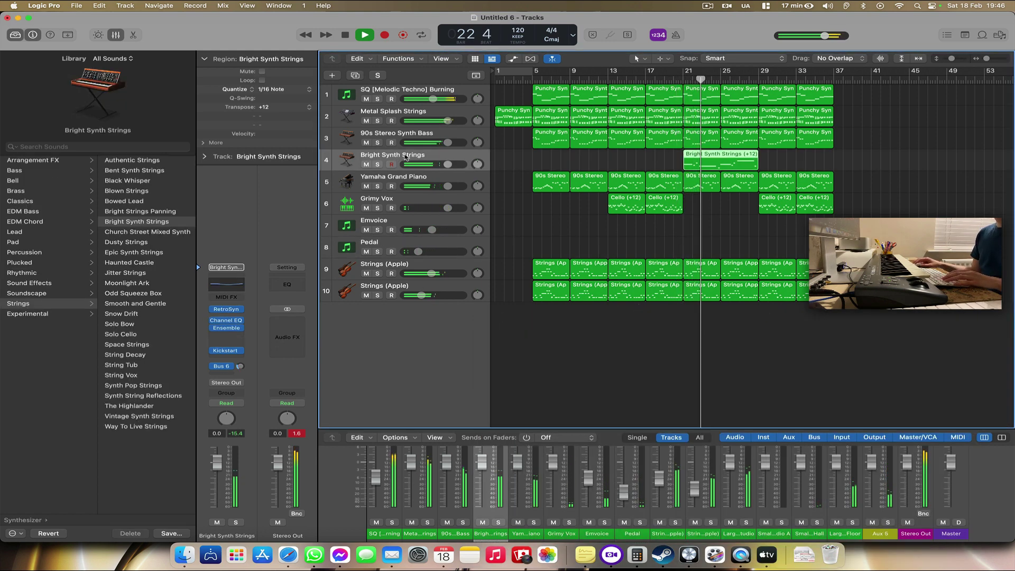
pyautogui.press('super+d')
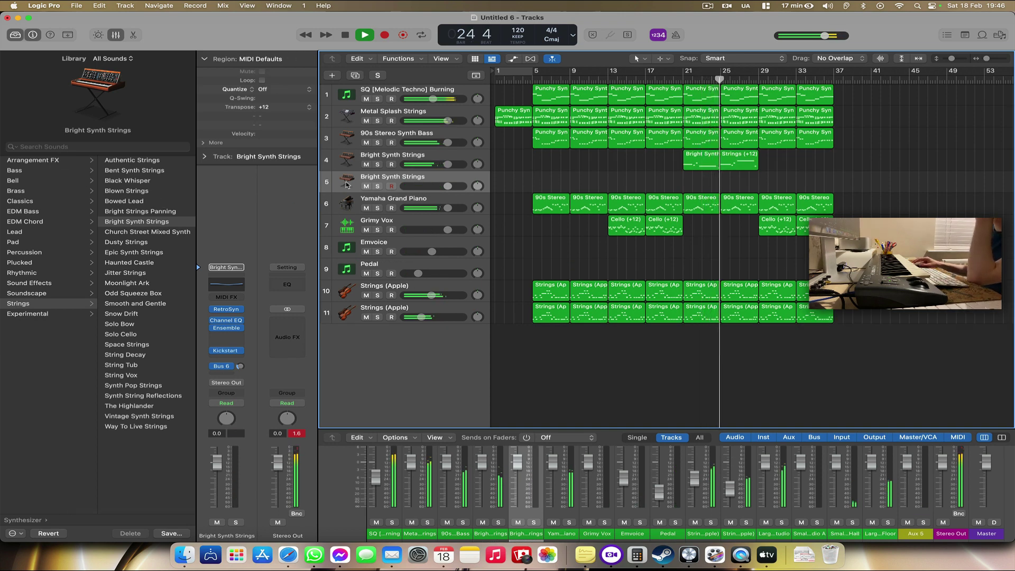
pyautogui.hscroll(-5, 142, 209)
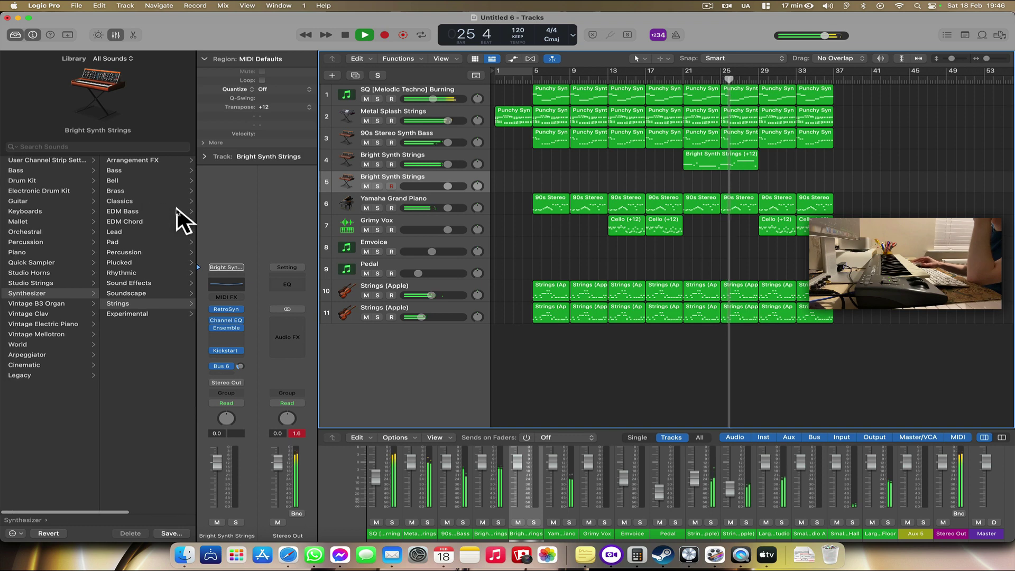
# Step: Delete the regions from bar 29 onward on the Grimy Vox, both Strings (Apple), Metal Splash Strings and 90s Stereo Synth Bass tracks
pyautogui.moveTo(914, 340); pyautogui.dragTo(672, 89)
pyautogui.click(881, 324)
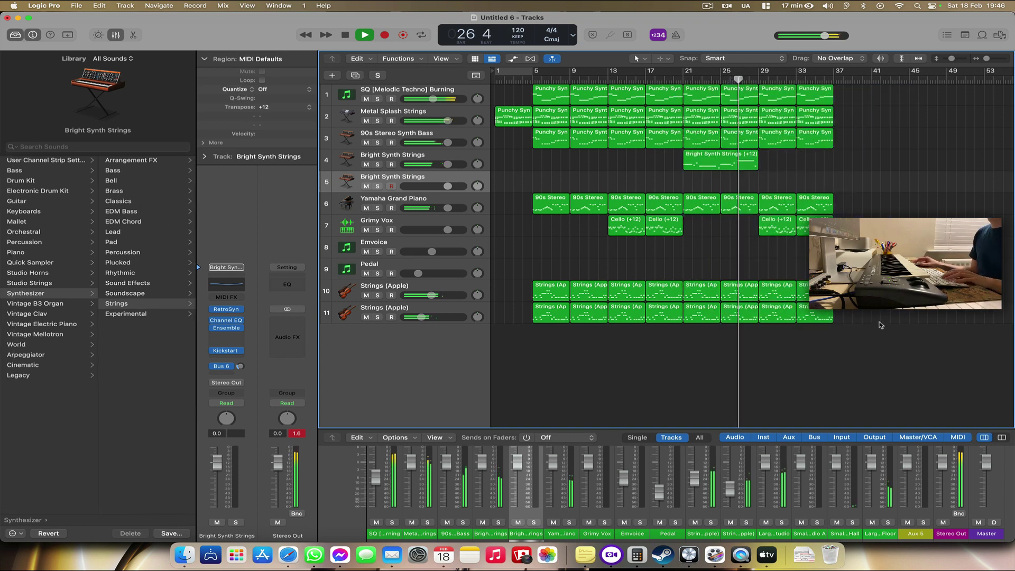
pyautogui.moveTo(809, 246); pyautogui.dragTo(758, 233)
pyautogui.press('Delete')
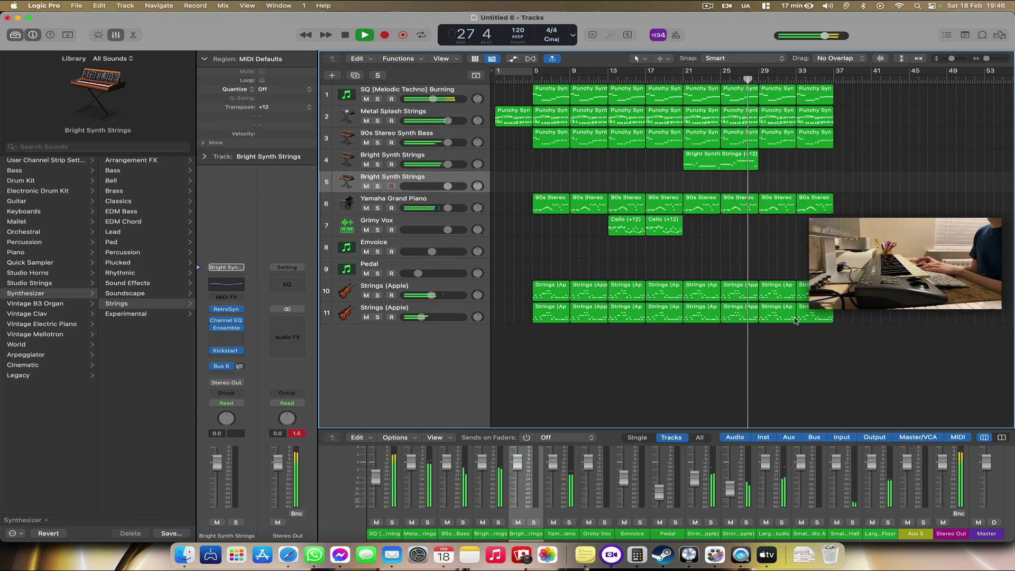
pyautogui.moveTo(783, 331); pyautogui.dragTo(810, 296)
pyautogui.press('Delete')
pyautogui.moveTo(775, 165); pyautogui.dragTo(818, 121)
pyautogui.press('Delete')
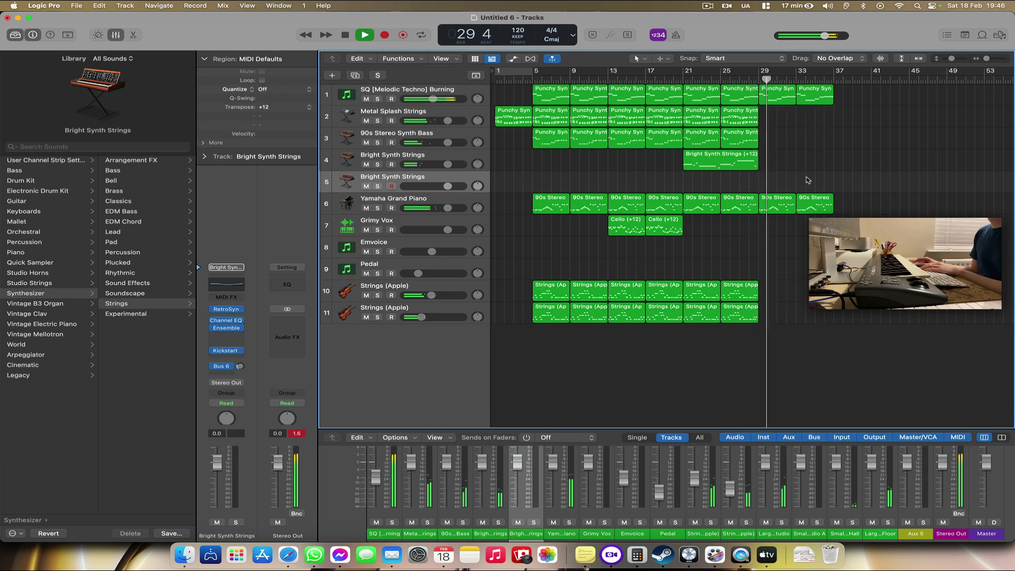
# Step: Copy the two Metal Splash Strings regions at bars 21–28 to bar 29, and repeat all regions of bars 29–36 from bar 37
pyautogui.click(738, 142)
pyautogui.keyDown('shift'); pyautogui.click(712, 140); pyautogui.keyUp('shift')
pyautogui.click(742, 121)
pyautogui.keyDown('shift'); pyautogui.click(710, 121); pyautogui.keyUp('shift')
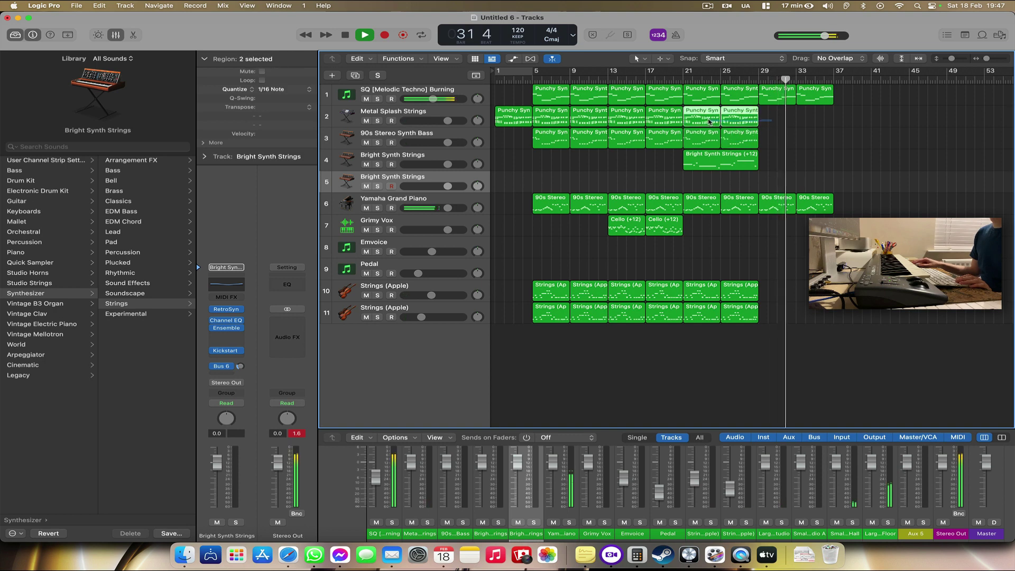
pyautogui.moveTo(709, 121); pyautogui.dragTo(780, 121)
pyautogui.moveTo(892, 257); pyautogui.dragTo(854, 101)
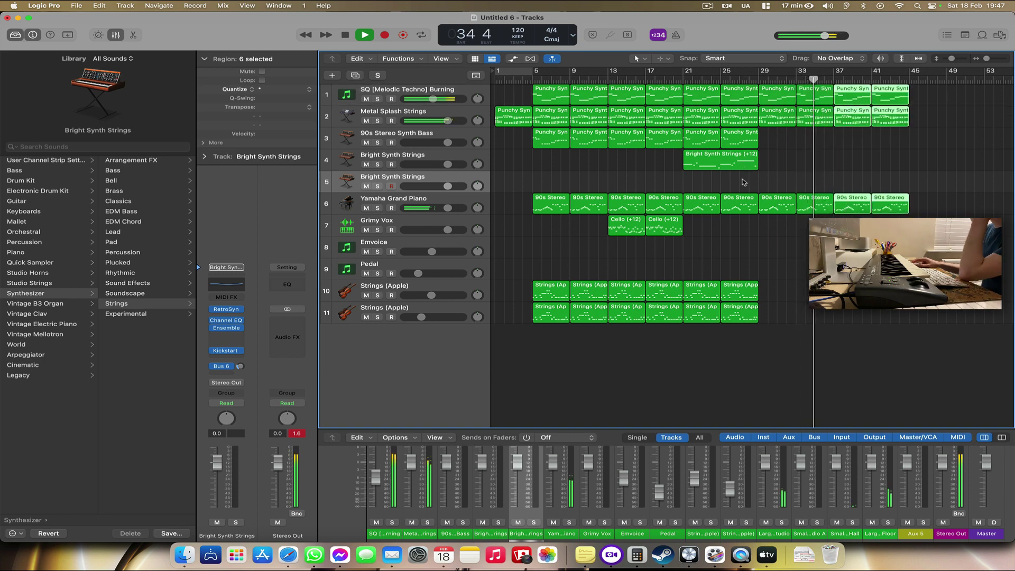
# Step: Select the Yamaha Grand Piano track and play the arrangement from just before bar 5
pyautogui.click(403, 203)
pyautogui.click(126, 6)
pyautogui.click(527, 82)
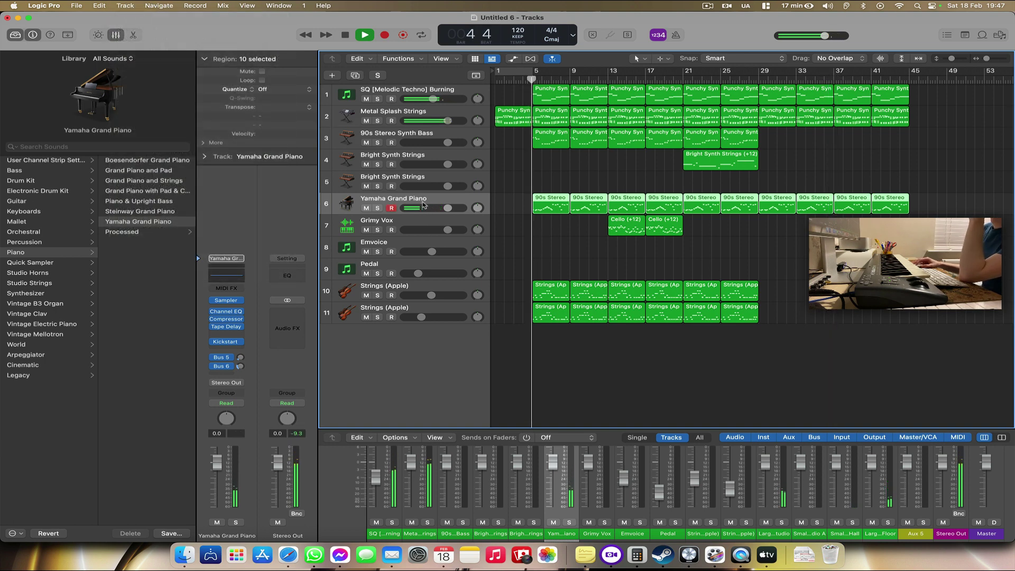
# Step: Insert an Exciter after the Limiter on the Emvoice track's channel strip
pyautogui.click(353, 247)
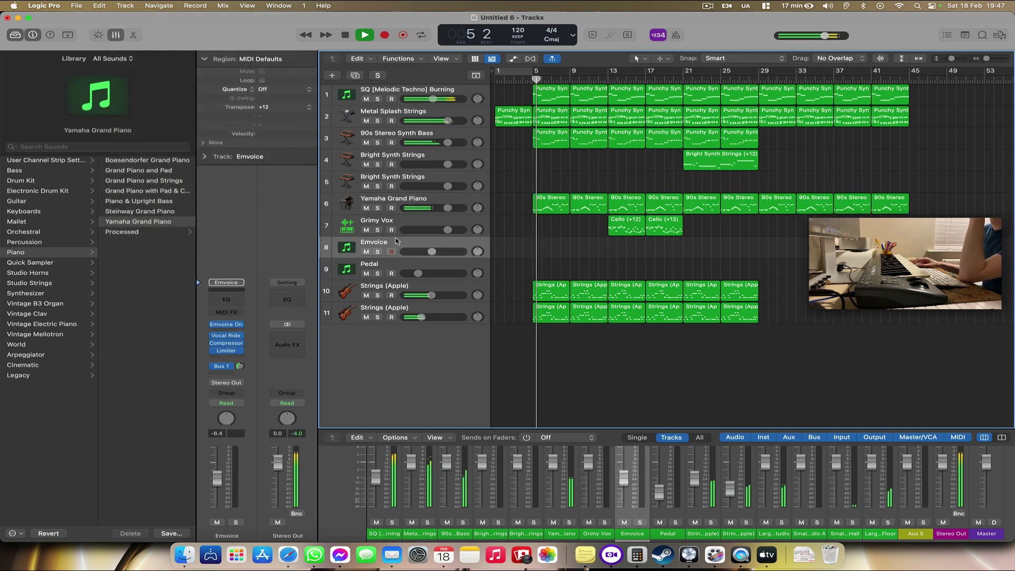
pyautogui.click(229, 359)
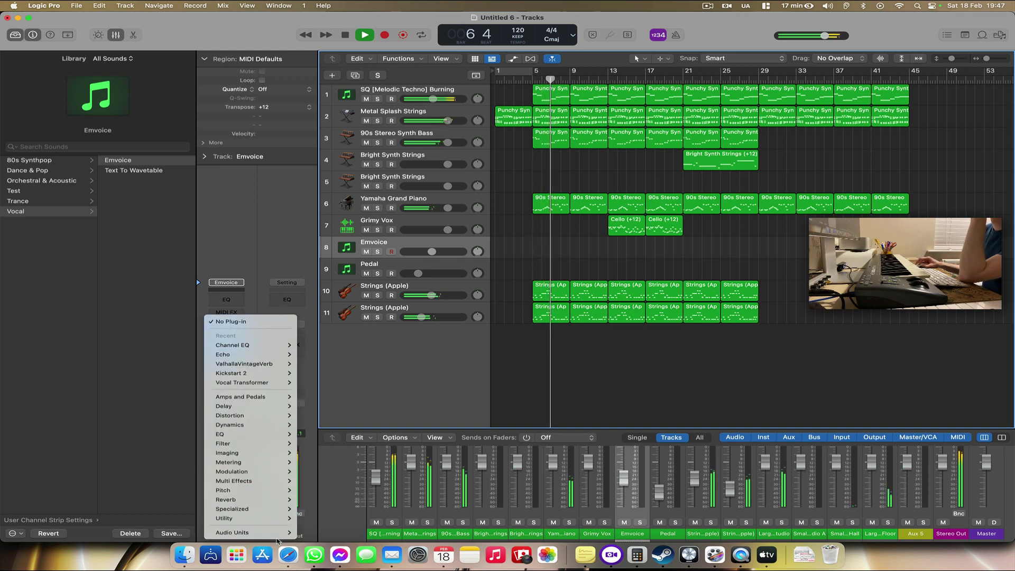
pyautogui.moveTo(265, 532)
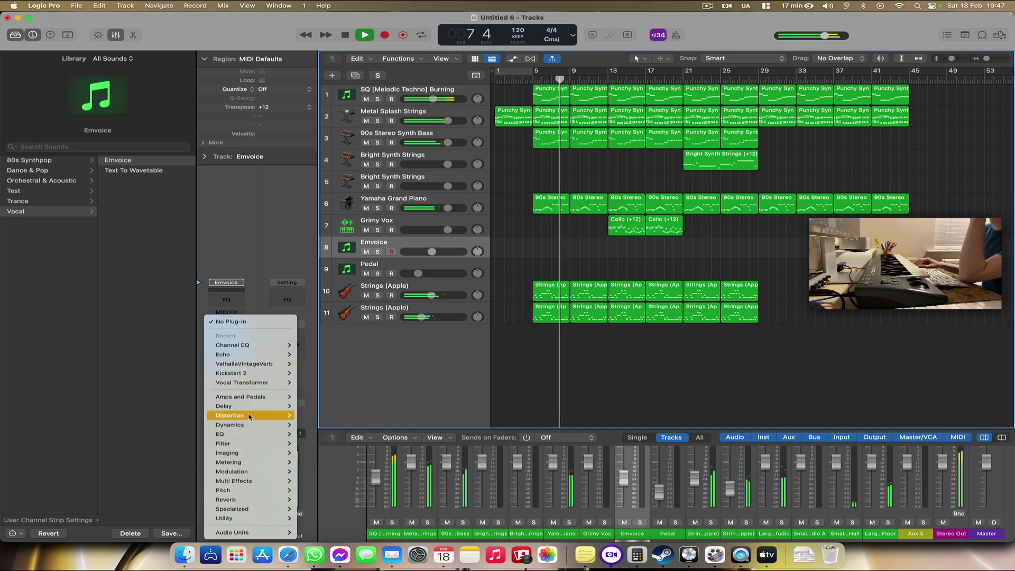
pyautogui.moveTo(266, 511)
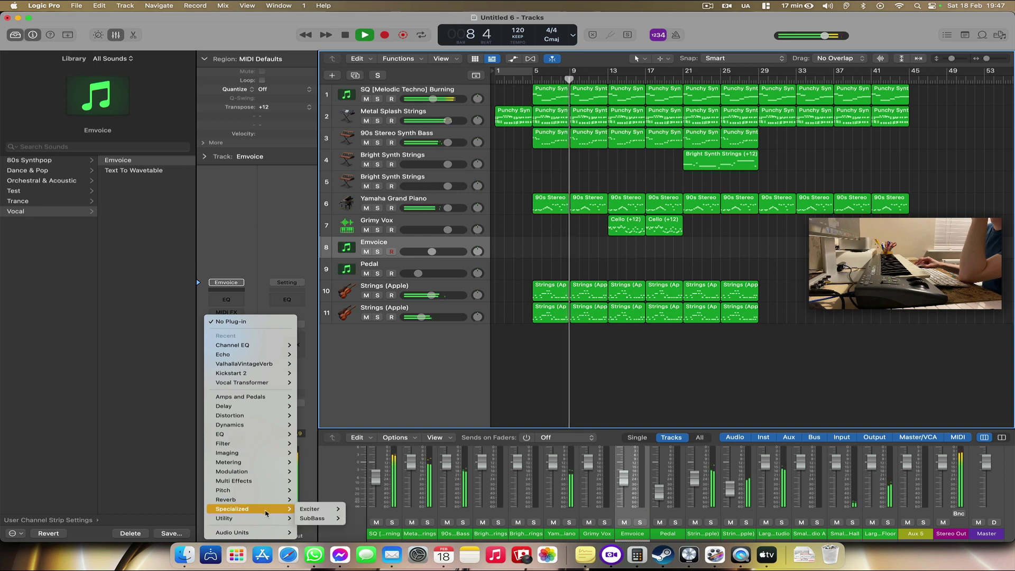
pyautogui.click(312, 509)
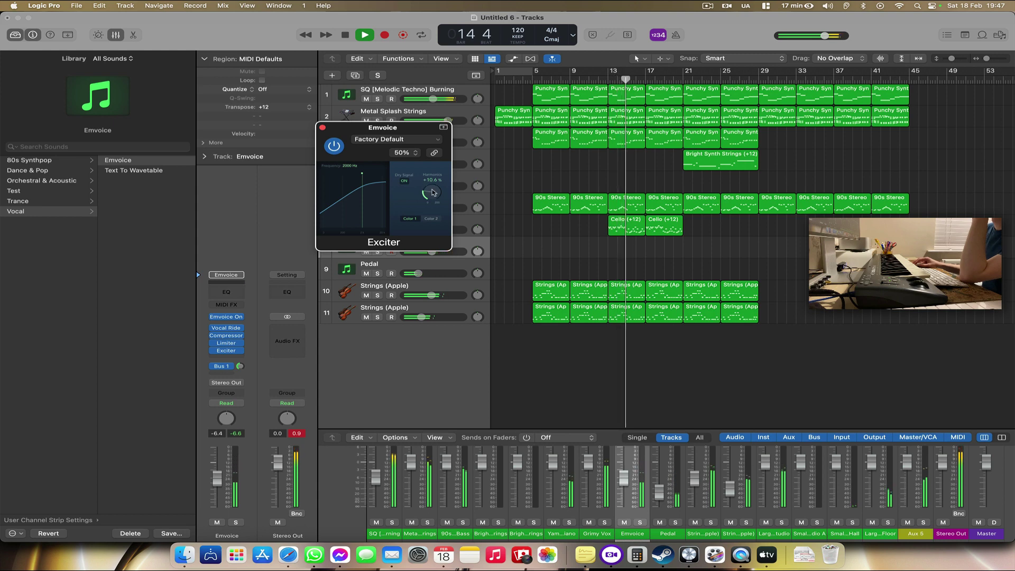
# Step: Set the Exciter's Harmonics to +23.1 % and lower the Emvoice track's volume to -10.8 dB
pyautogui.moveTo(432, 192); pyautogui.dragTo(429, 172)
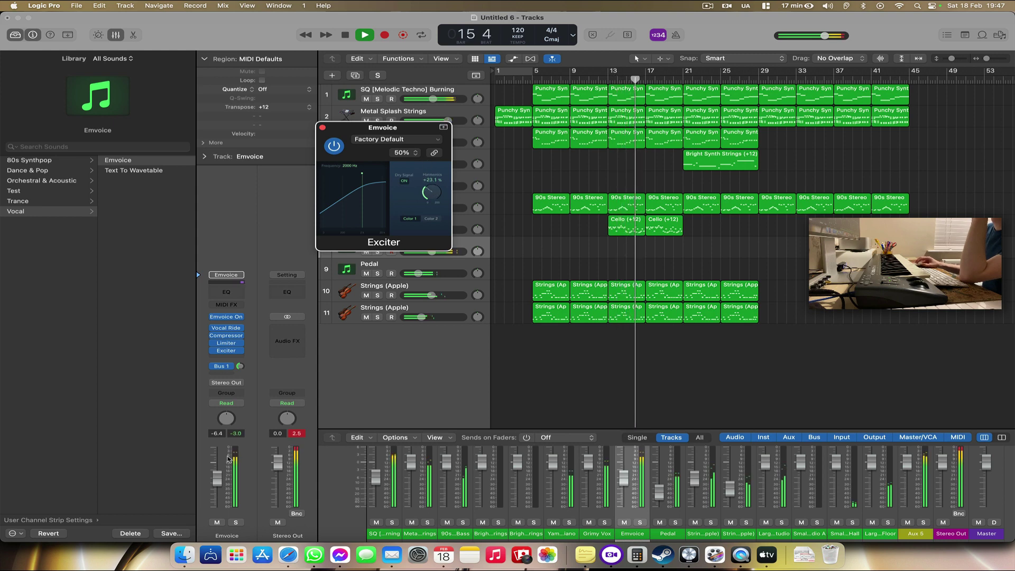
pyautogui.moveTo(217, 479); pyautogui.dragTo(215, 495)
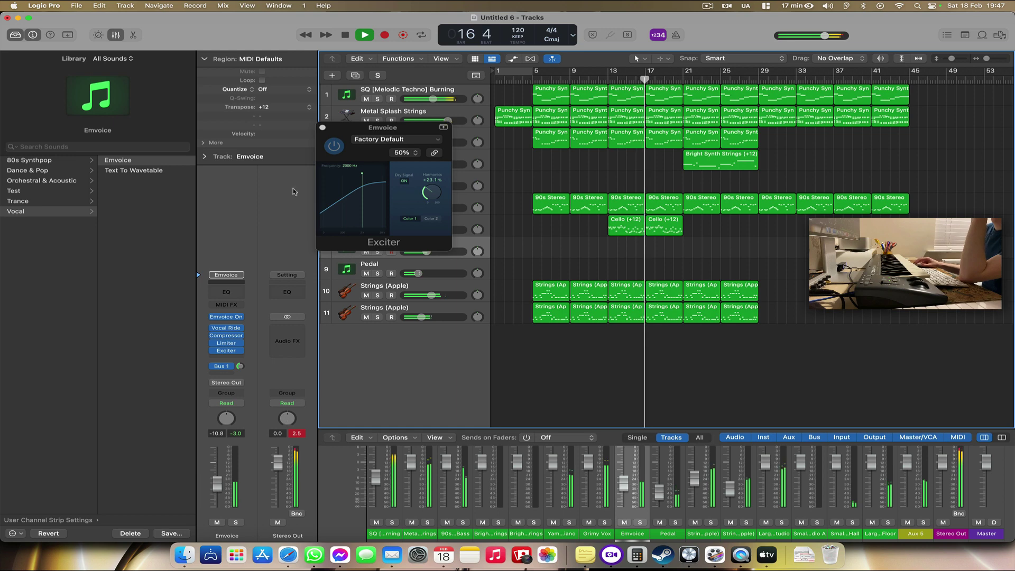
# Step: Set the Emvoice One voice on the Emvoice track to Jay and close the plug-in windows
pyautogui.click(322, 128)
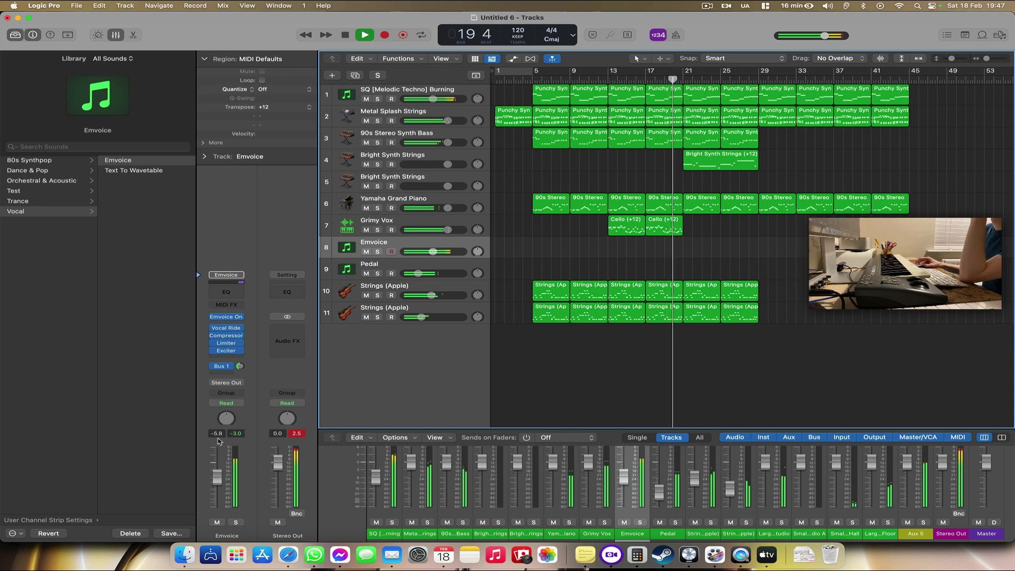
pyautogui.click(226, 317)
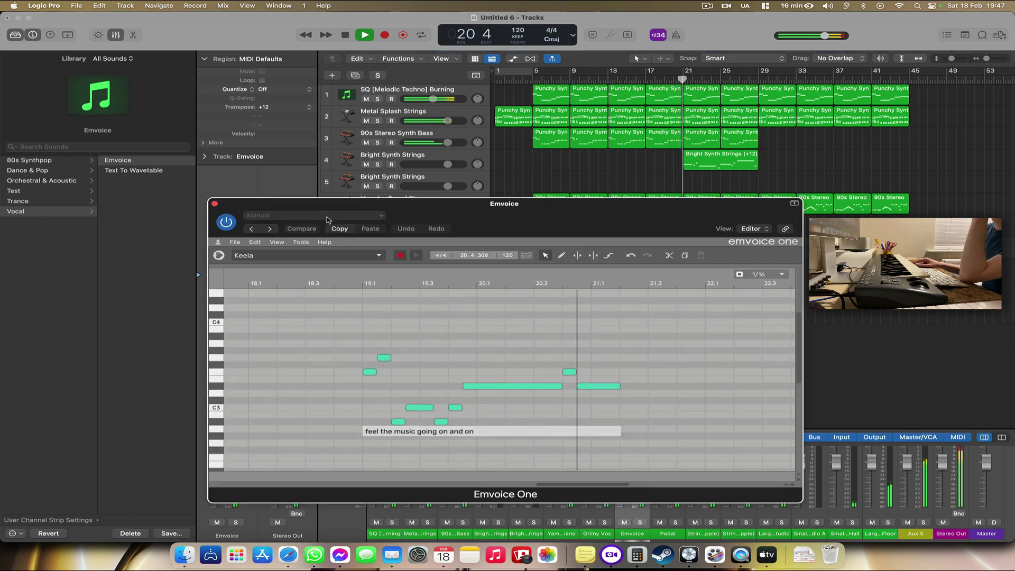
pyautogui.click(327, 218)
pyautogui.click(323, 219)
pyautogui.click(306, 255)
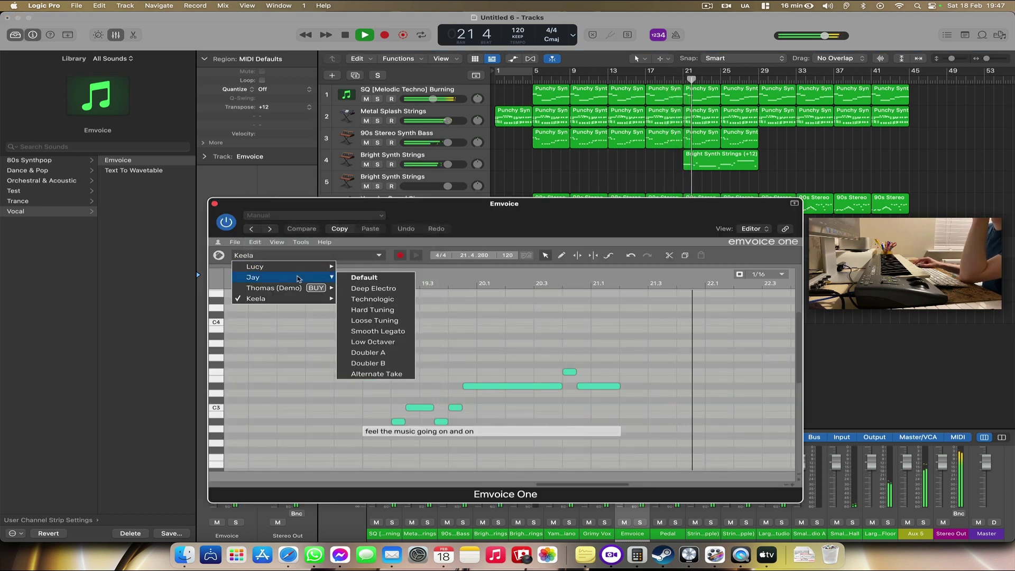
pyautogui.click(297, 278)
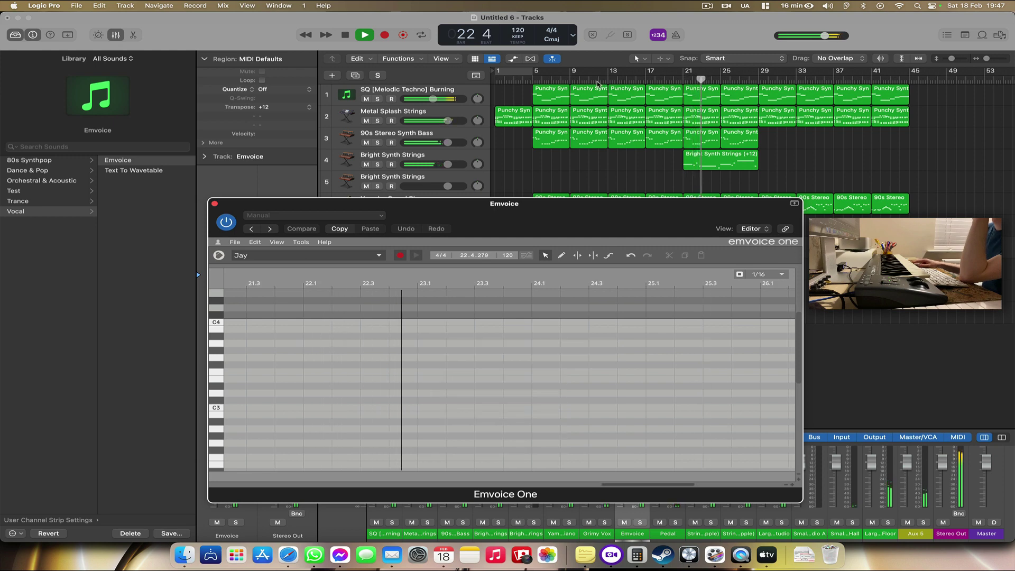
pyautogui.click(215, 204)
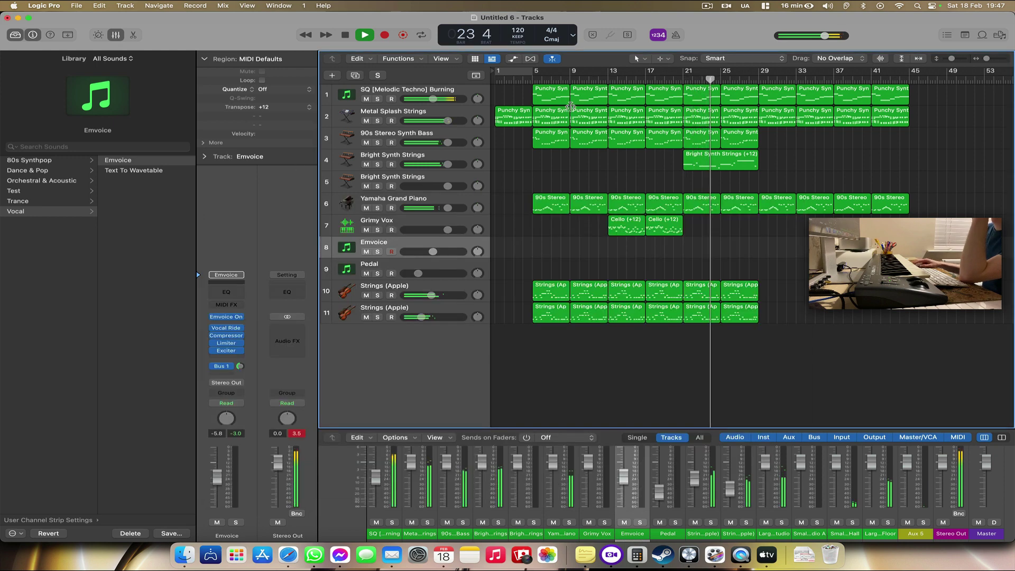
# Step: Restart playback from bar 5 and add a new software instrument track below the Emvoice track
pyautogui.click(533, 80)
pyautogui.hscroll(-5, 82, 179)
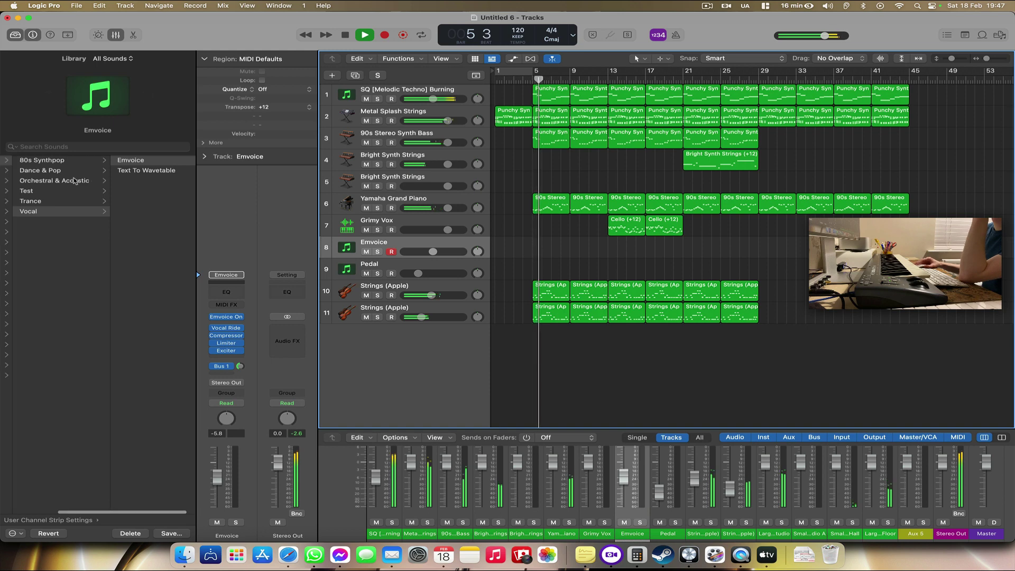
pyautogui.click(121, 6)
pyautogui.click(159, 38)
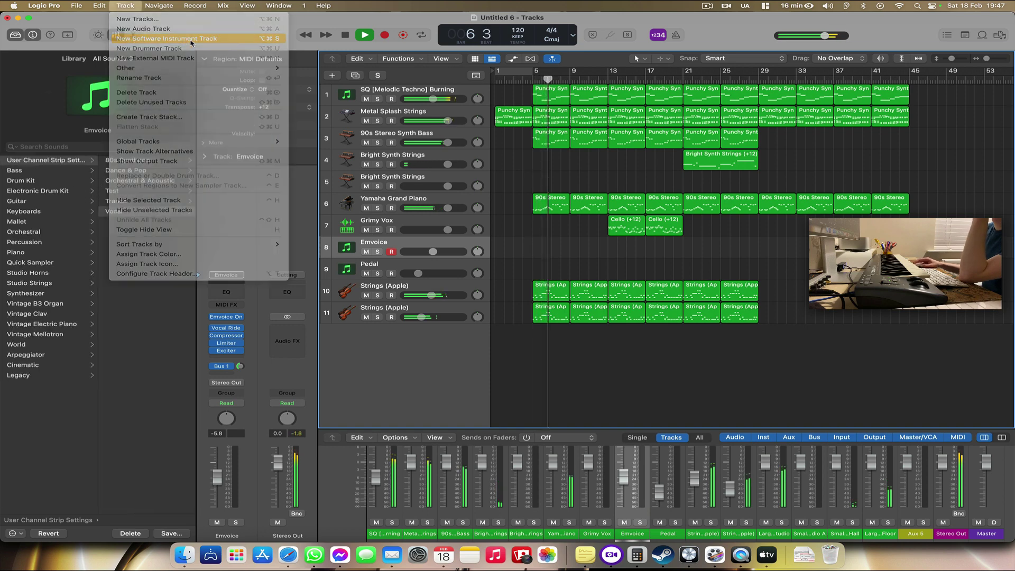
# Step: Load the Sphere patch from the user Trance settings onto the new instrument track
pyautogui.click(45, 159)
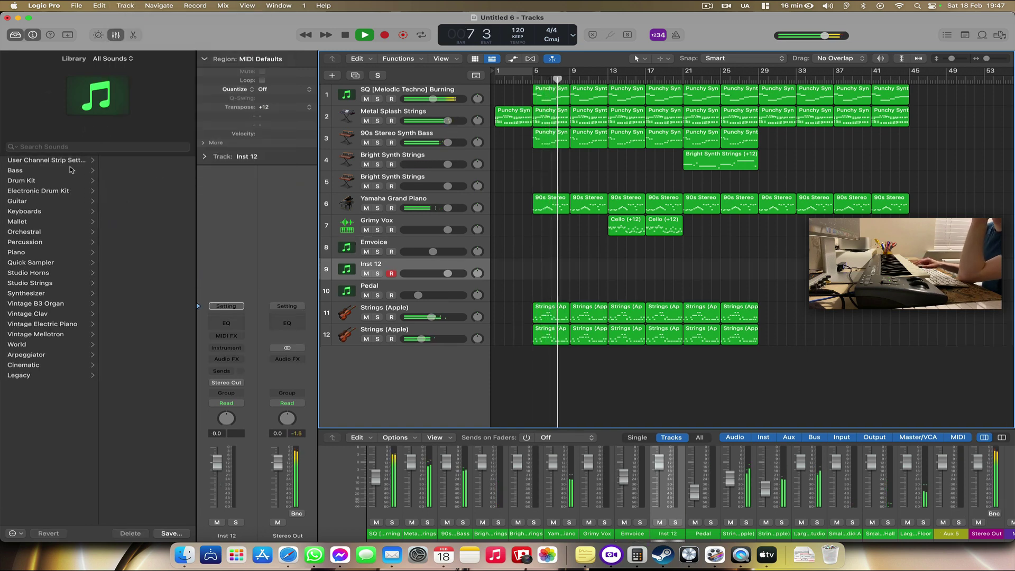
pyautogui.click(139, 180)
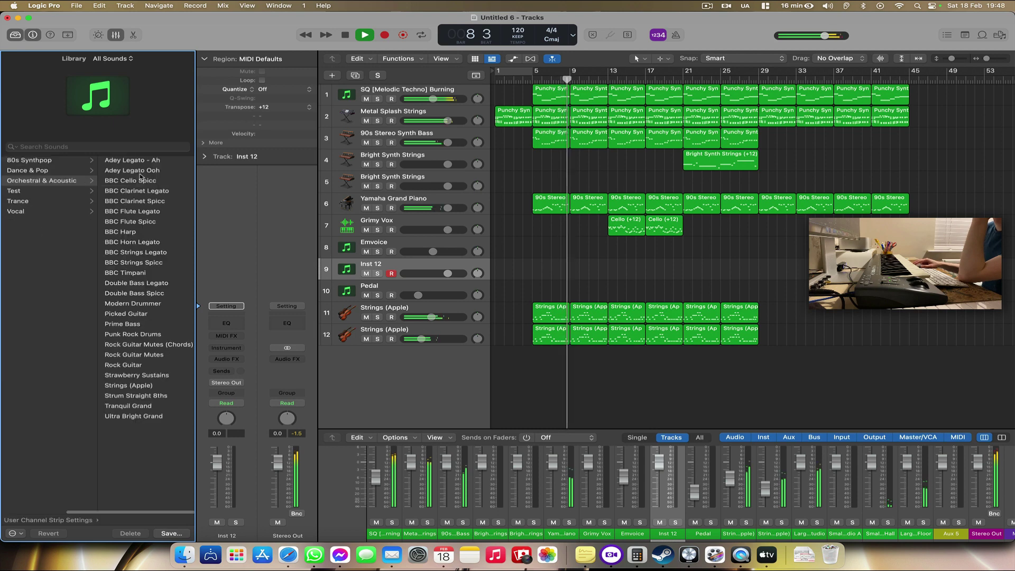
pyautogui.click(28, 200)
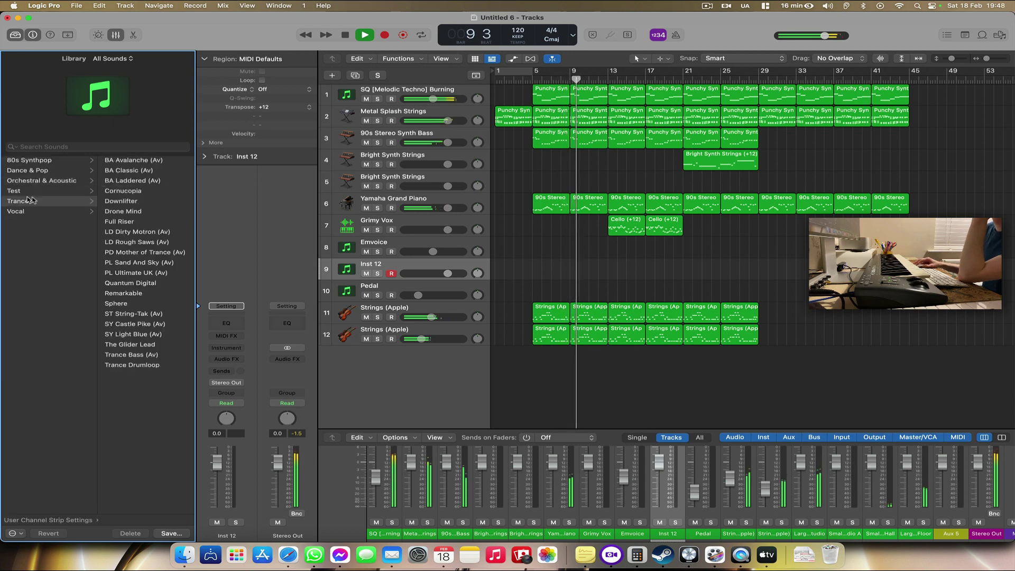
pyautogui.click(117, 304)
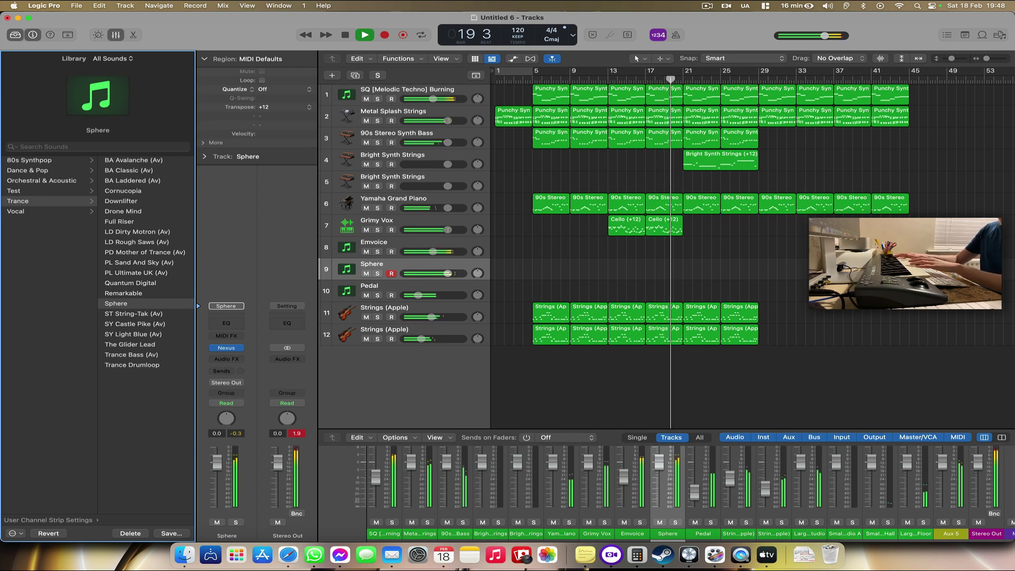
# Step: Draw an eight-bar region on the Sphere track from bar 13 to bar 21 and open it in the Piano Roll
pyautogui.click(640, 59)
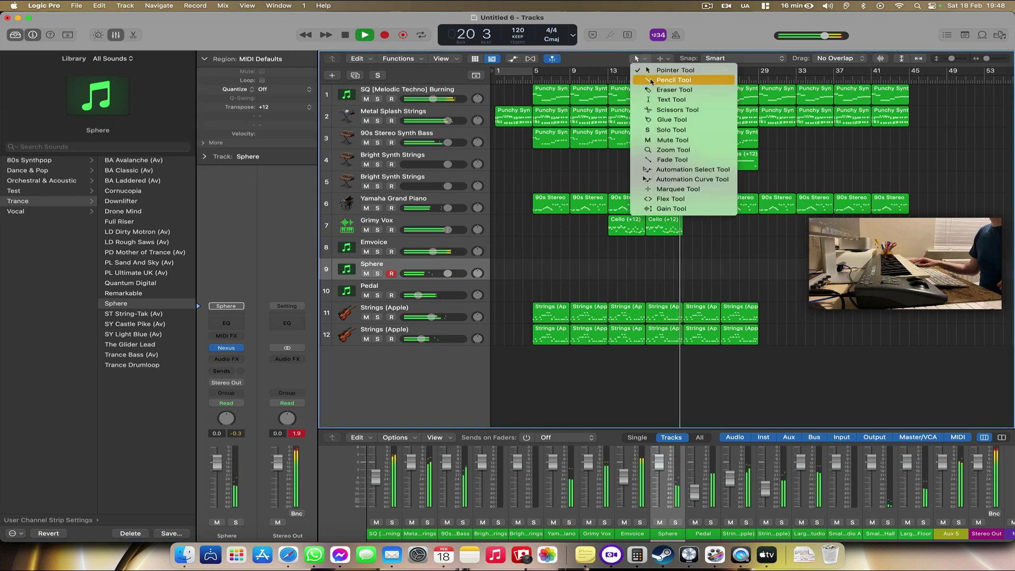
pyautogui.click(654, 79)
pyautogui.click(613, 271)
pyautogui.moveTo(613, 275); pyautogui.dragTo(682, 279)
pyautogui.doubleClick(625, 270)
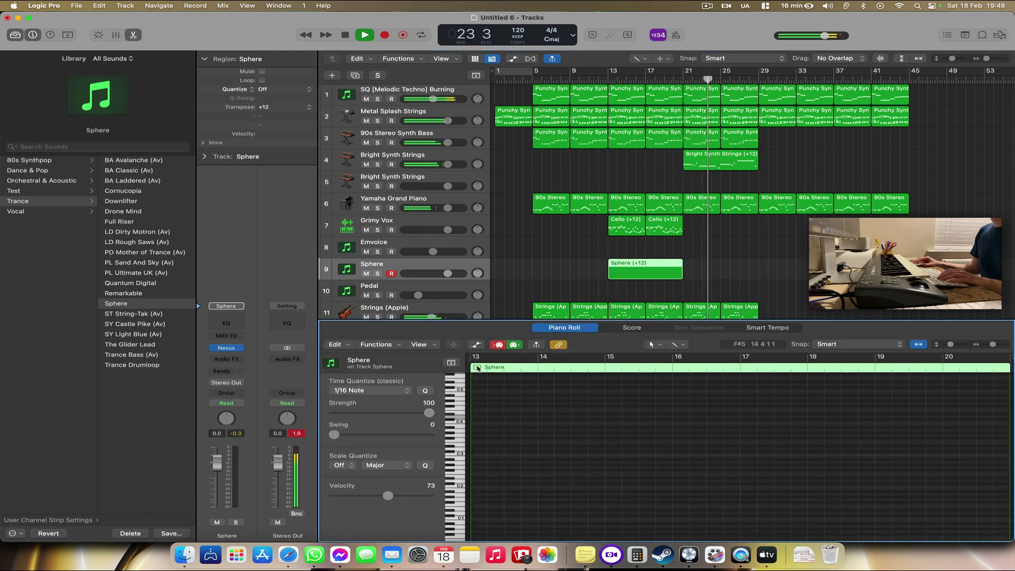
# Step: Stop playback, enable MIDI step input at bar 13, and enter a climbing arpeggio that fills the Sphere region up to bar 21
pyautogui.press('space')
pyautogui.click(606, 80)
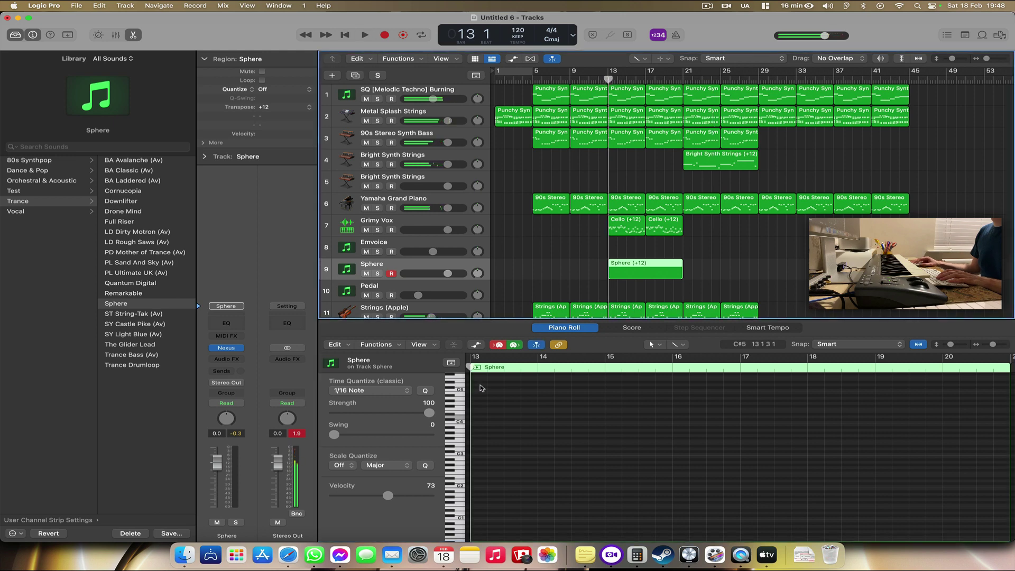
pyautogui.scroll(6, 524, 422)
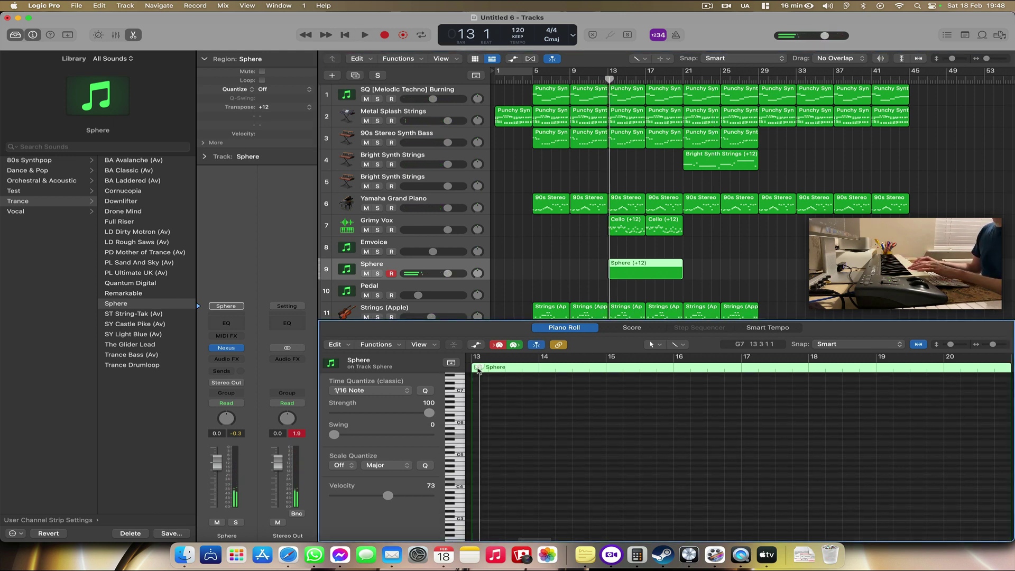
pyautogui.doubleClick(478, 370)
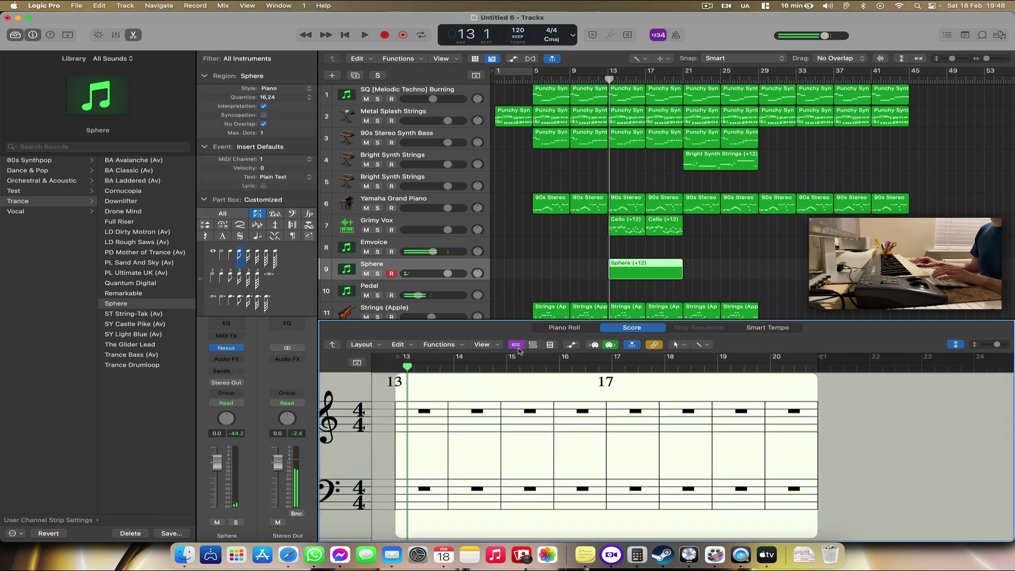
pyautogui.click(577, 331)
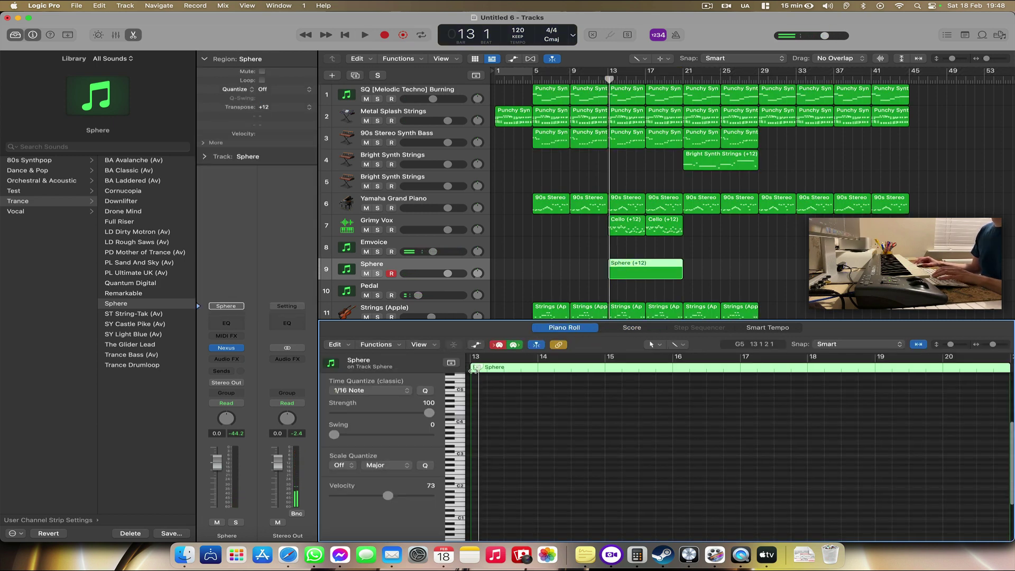
pyautogui.moveTo(473, 371); pyautogui.dragTo(472, 369)
pyautogui.press('r')
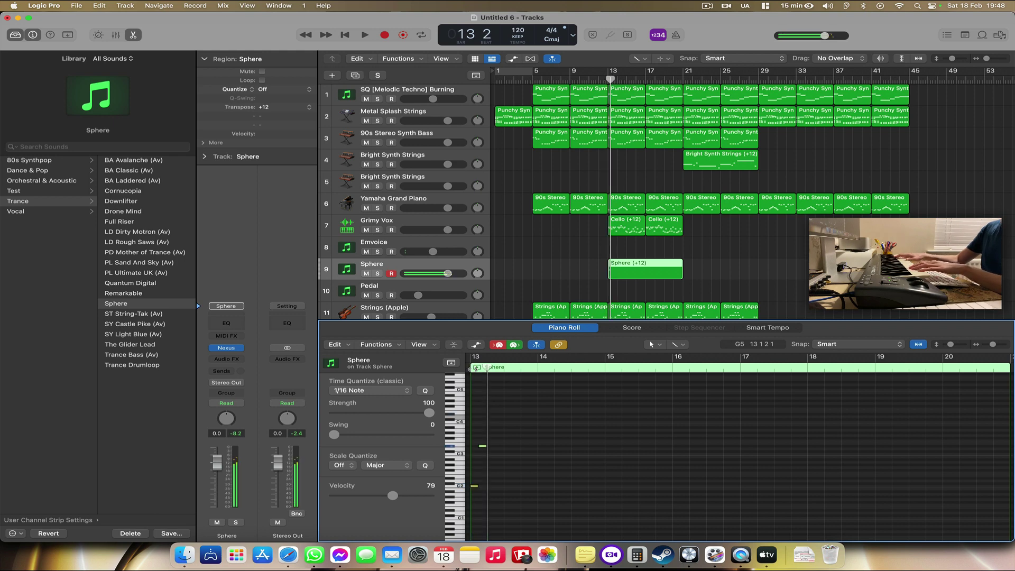
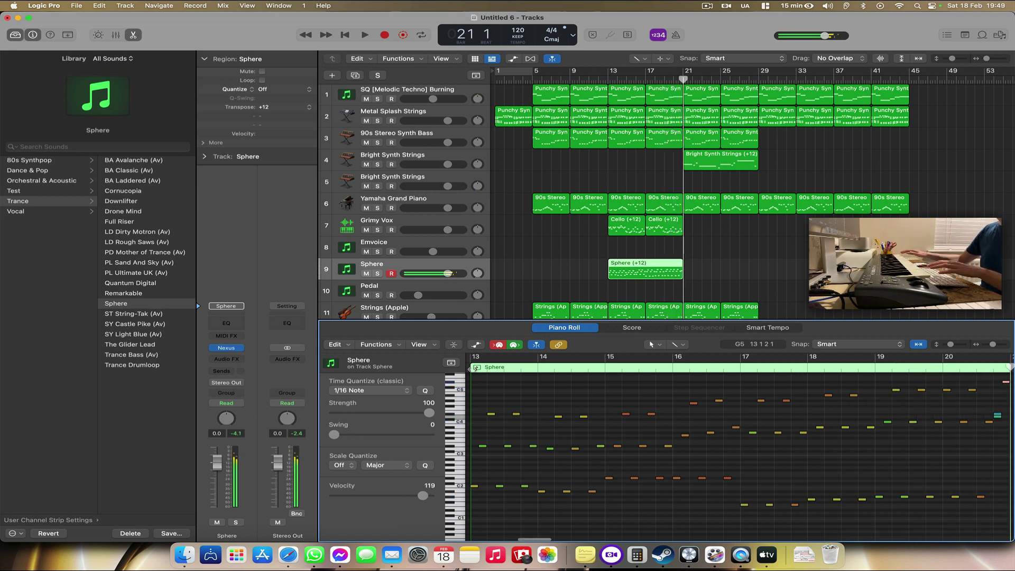
pyautogui.hscroll(4, 1001, 509)
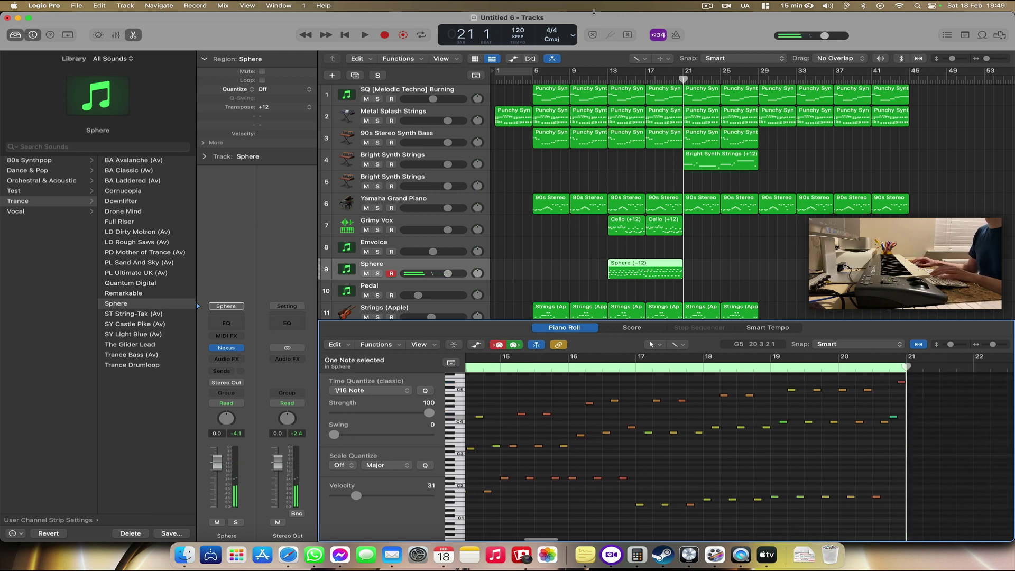
# Step: Play from just before bar 13 with Sphere soloed, auditioning it in turn with Grimy Vox, Yamaha Grand Piano, 90s Stereo Synth Bass and Metal Splash Strings
pyautogui.click(602, 79)
pyautogui.press('space')
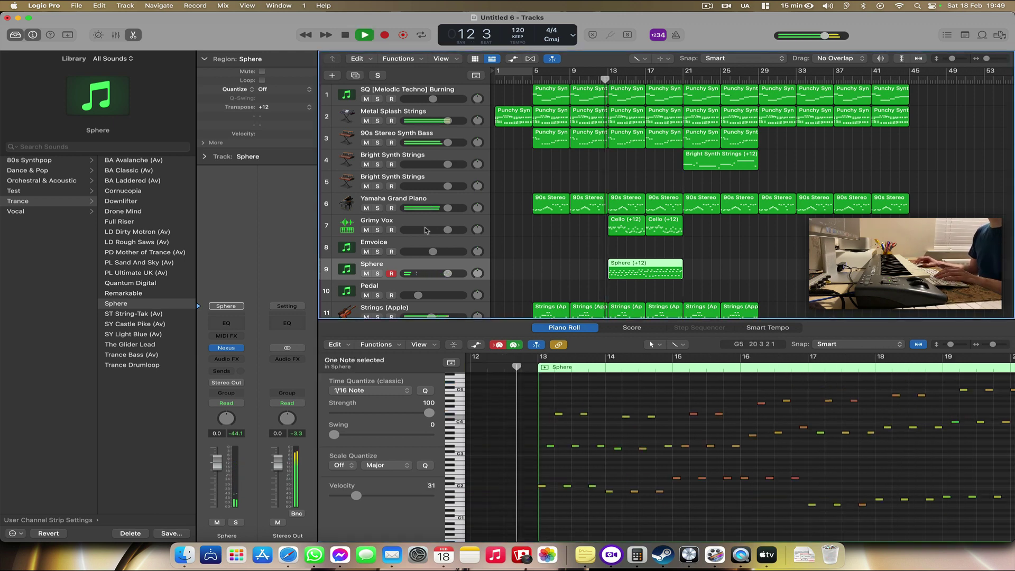
pyautogui.click(378, 274)
pyautogui.click(377, 230)
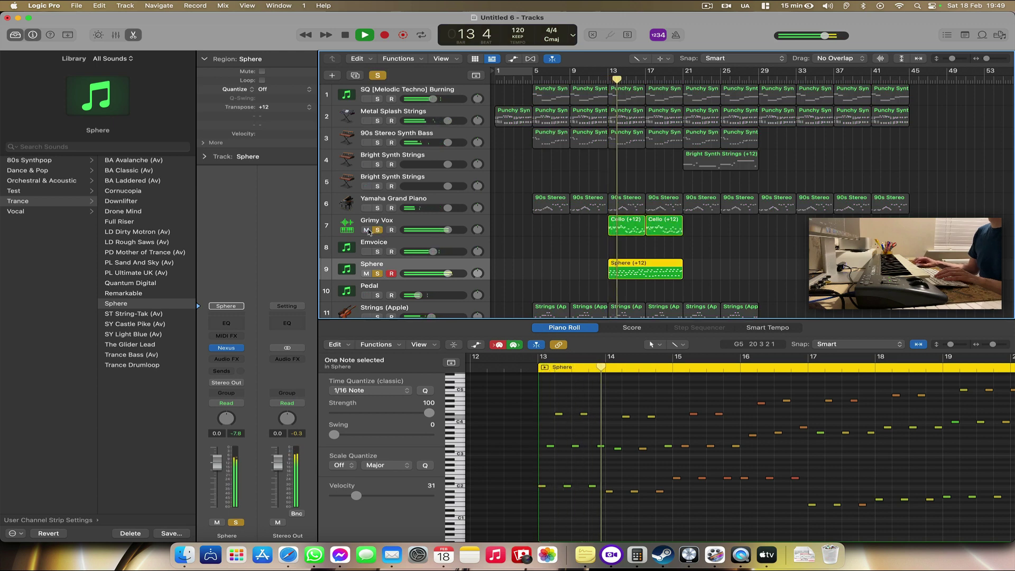
pyautogui.click(377, 230)
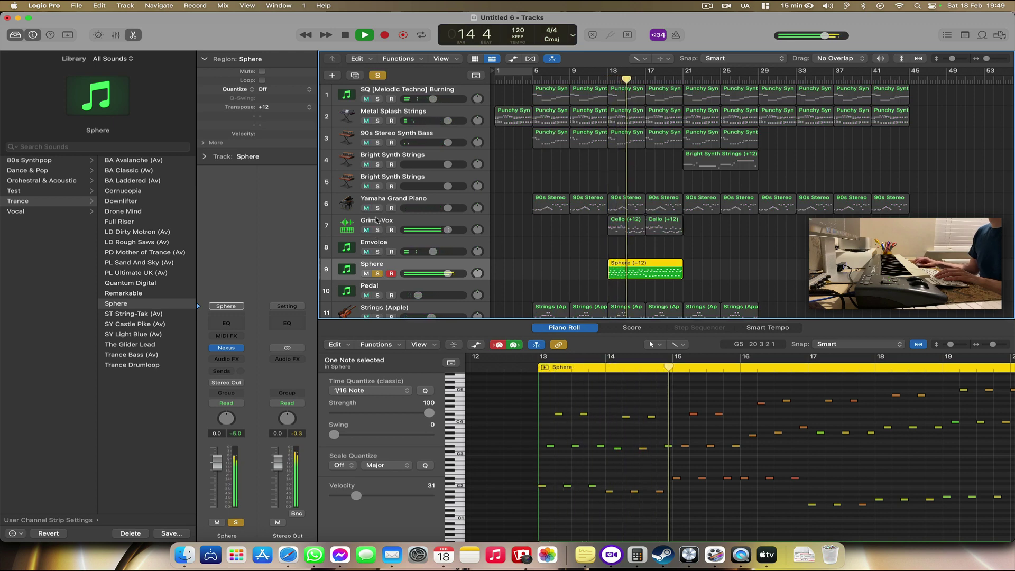
pyautogui.click(377, 207)
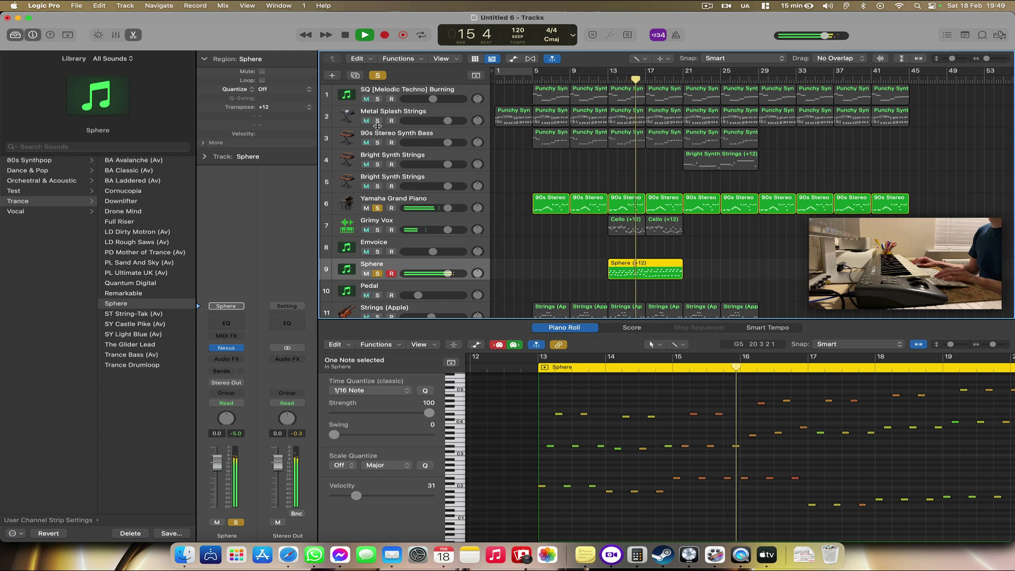
pyautogui.click(377, 143)
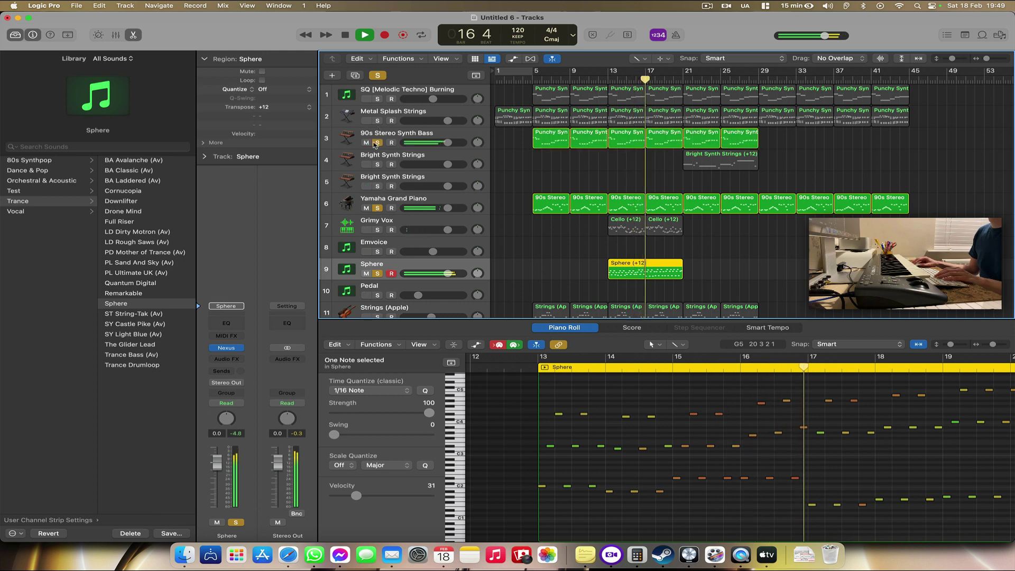
pyautogui.click(377, 142)
pyautogui.click(377, 121)
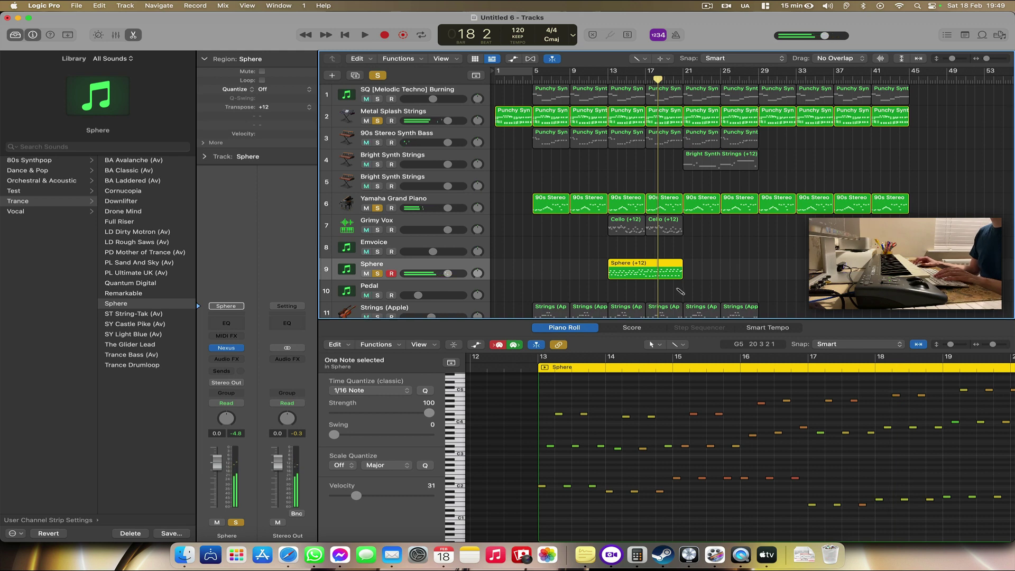
# Step: Apply the Double Speed MIDI transform to the Sphere region and play the result from bar 13
pyautogui.rightClick(656, 264)
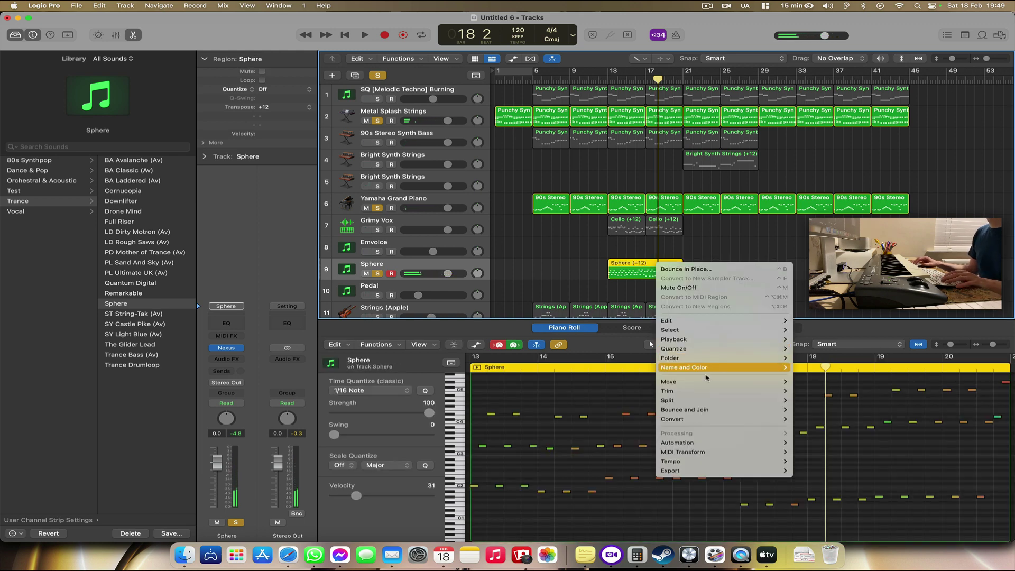
pyautogui.moveTo(697, 452)
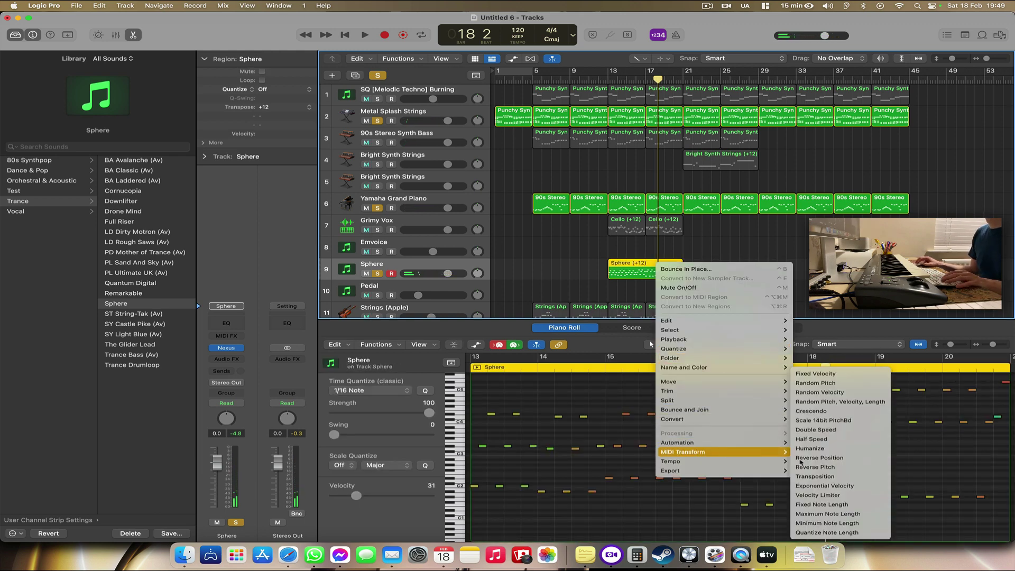
pyautogui.click(830, 430)
pyautogui.click(761, 331)
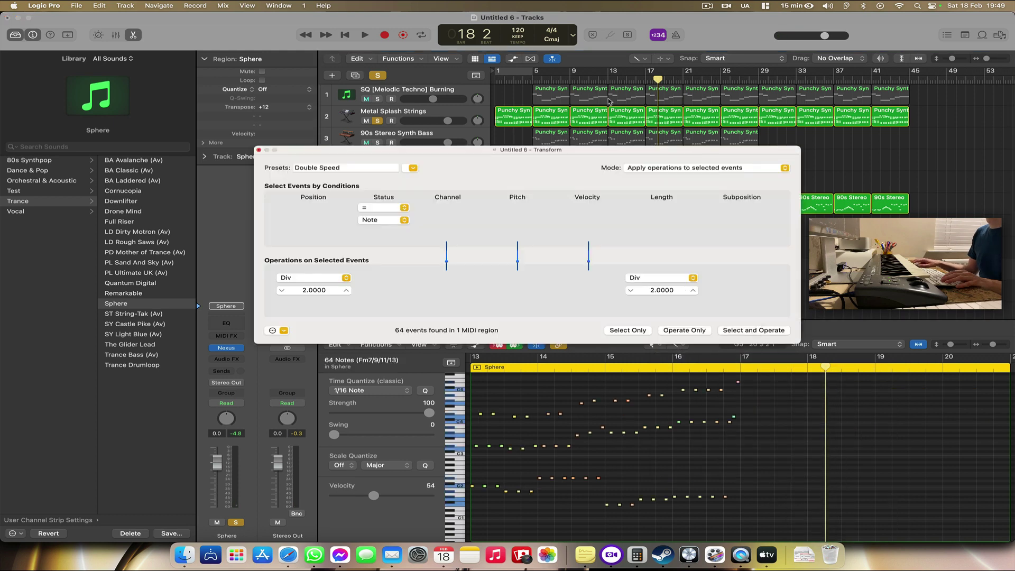
pyautogui.doubleClick(609, 81)
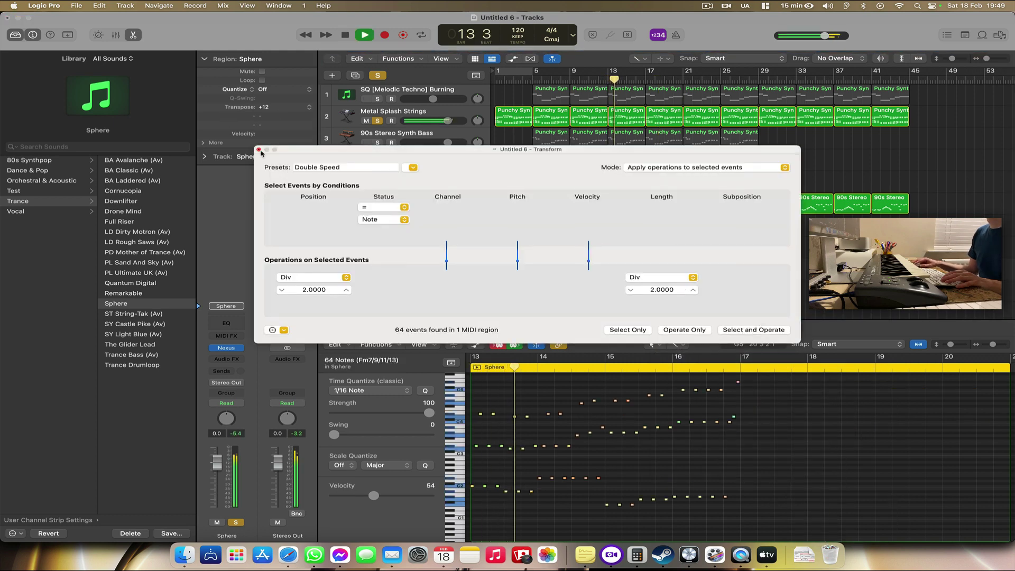
pyautogui.click(259, 149)
# Step: Shorten the Sphere region to end at bar 17, copy it to bar 17, and select both regions
pyautogui.click(662, 290)
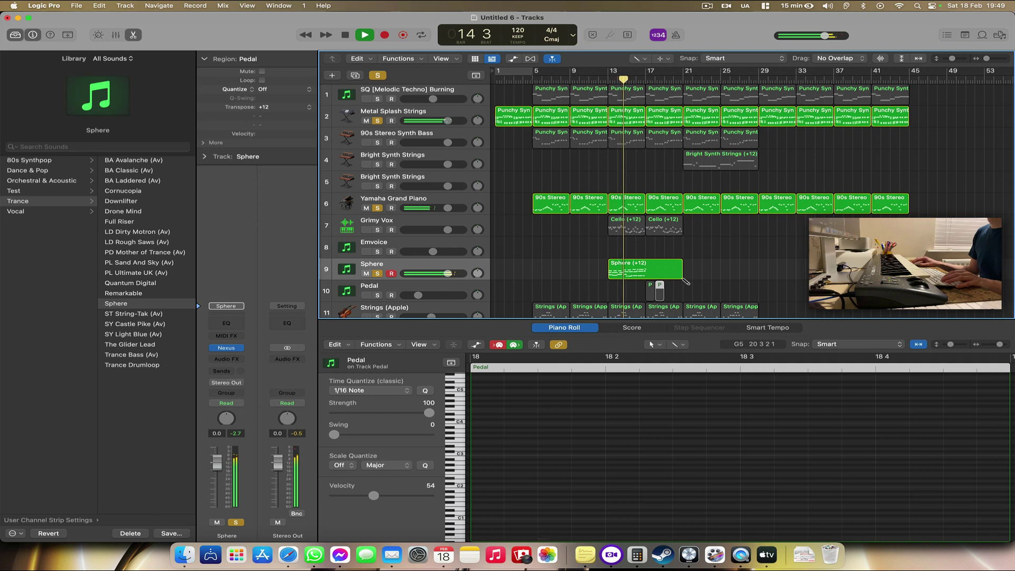
pyautogui.moveTo(685, 280); pyautogui.dragTo(642, 275)
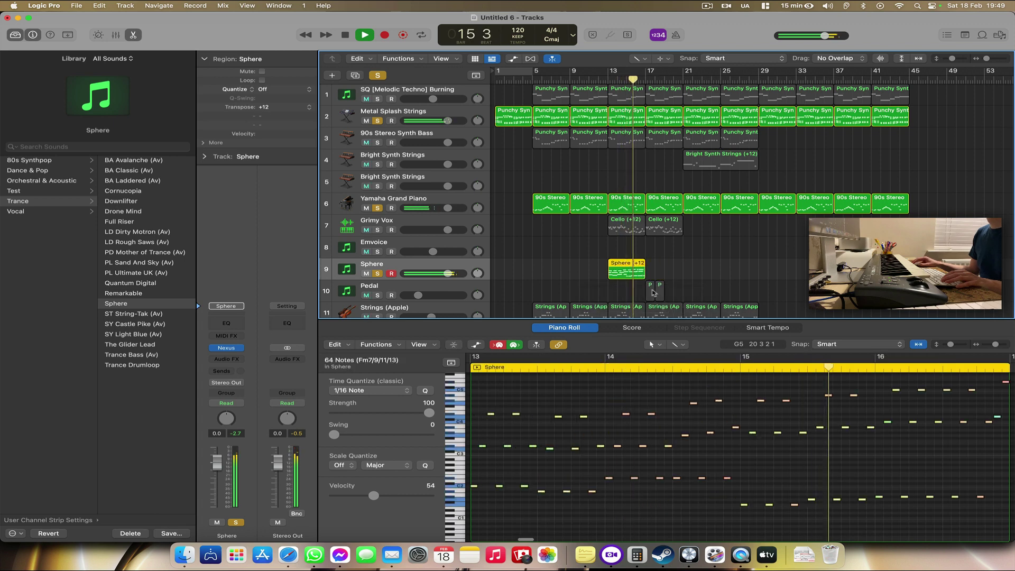
pyautogui.click(638, 58)
pyautogui.click(675, 70)
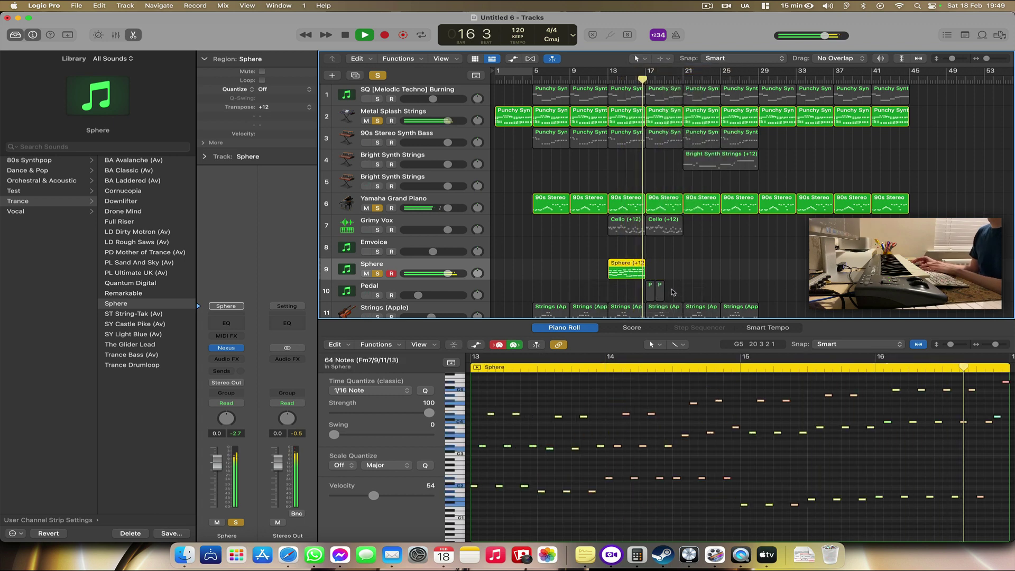
pyautogui.moveTo(629, 270); pyautogui.dragTo(667, 276)
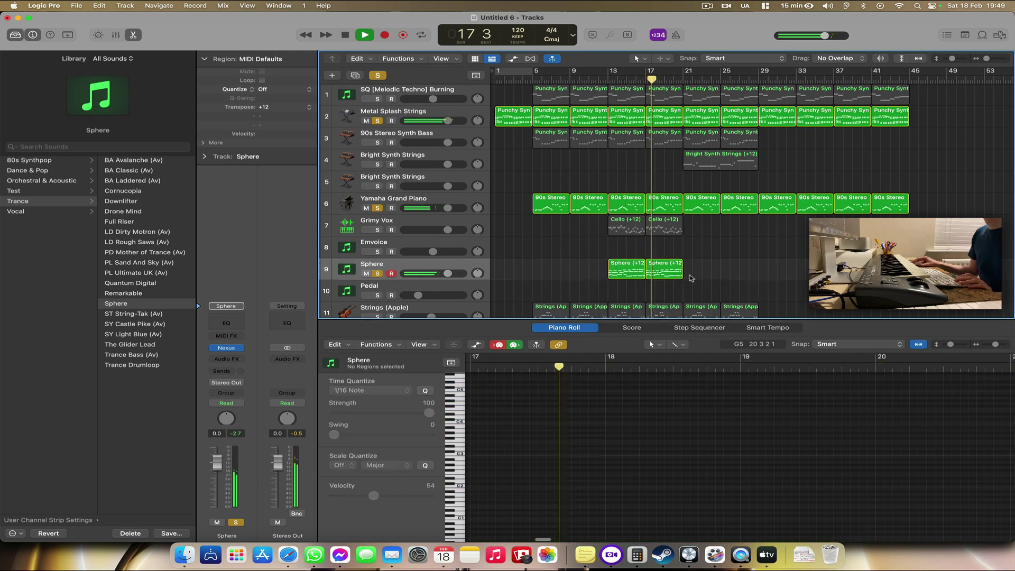
pyautogui.keyDown('shift'); pyautogui.click(626, 272); pyautogui.keyUp('shift')
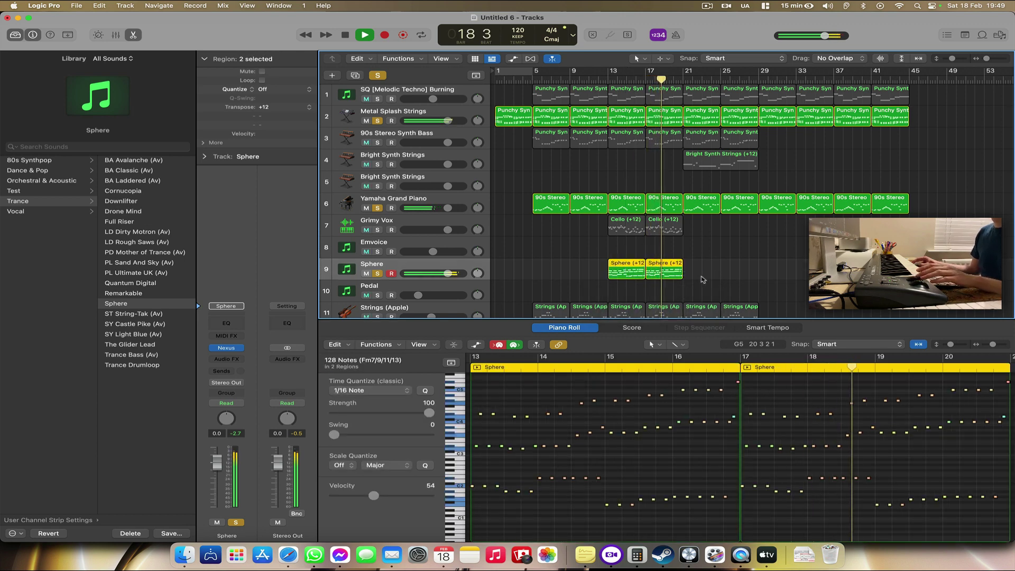
# Step: Copy both Sphere regions to bar 21, clear all solos, and set the Sphere track volume to -2.2 dB
pyautogui.moveTo(627, 272); pyautogui.dragTo(693, 274)
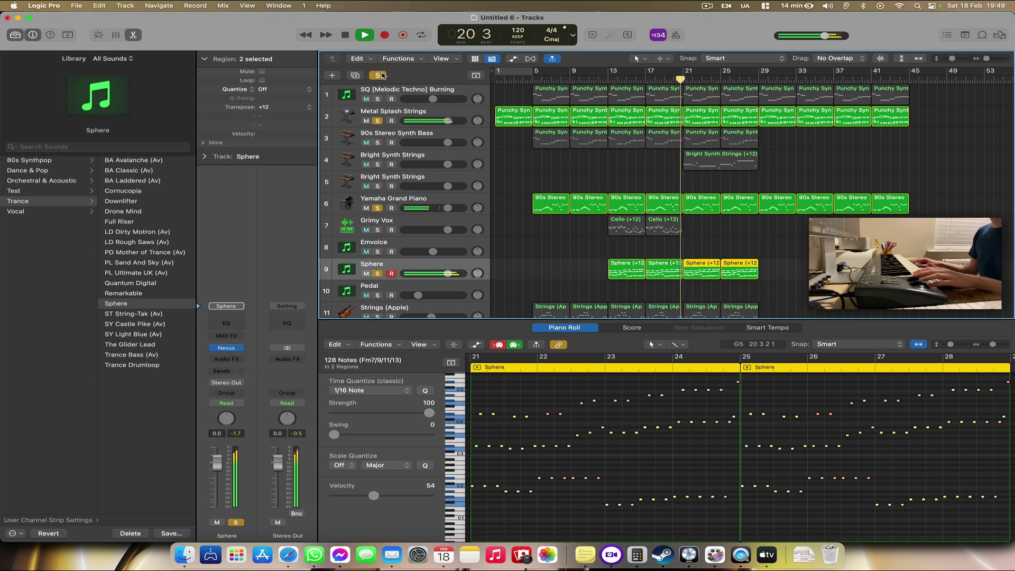
pyautogui.click(382, 76)
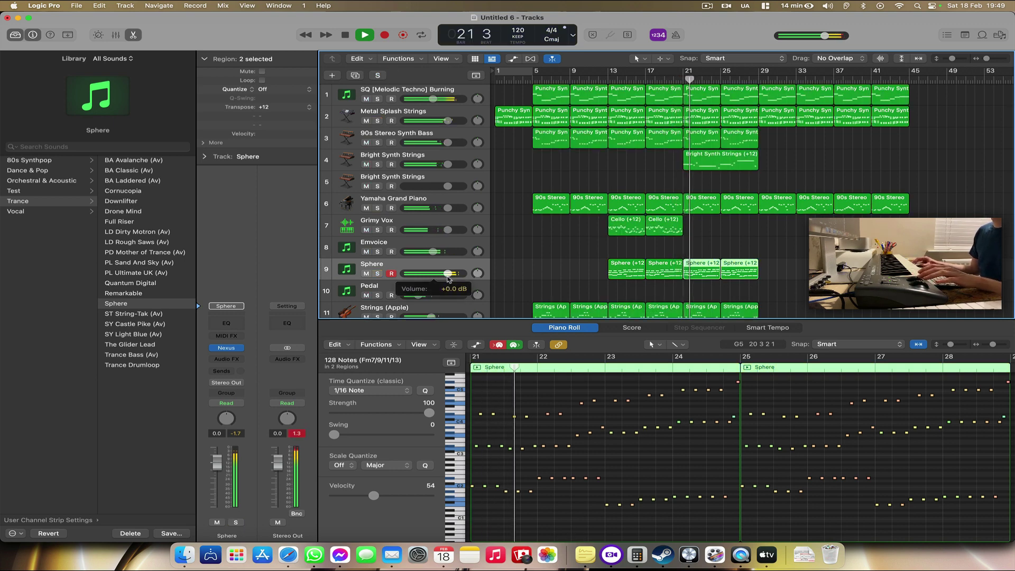
pyautogui.moveTo(448, 275); pyautogui.dragTo(443, 275)
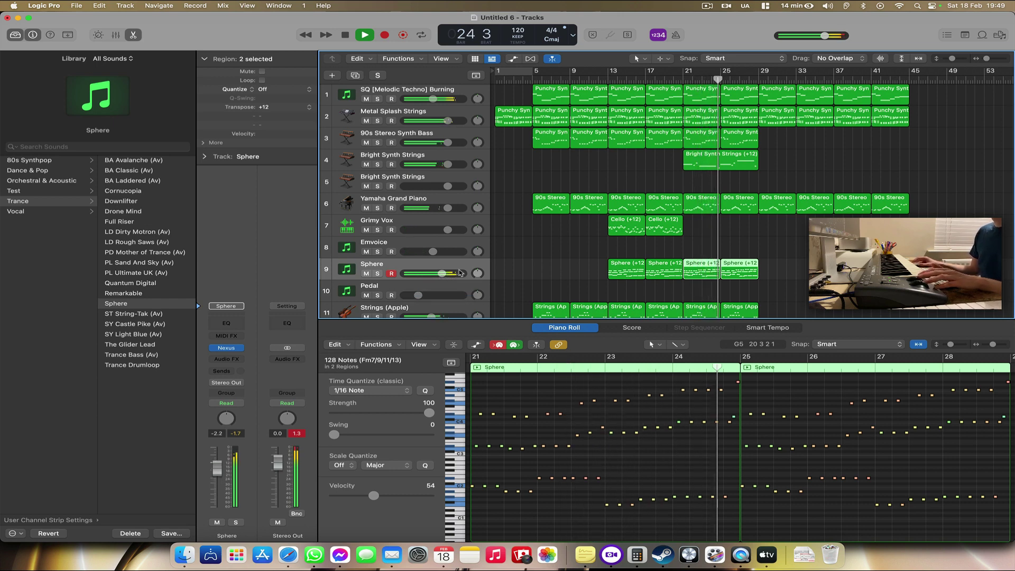
# Step: Delete the regions after bar 29 and copy the regions of all tracks from bars 13 to 29 to bar 29
pyautogui.scroll(-3, 774, 230)
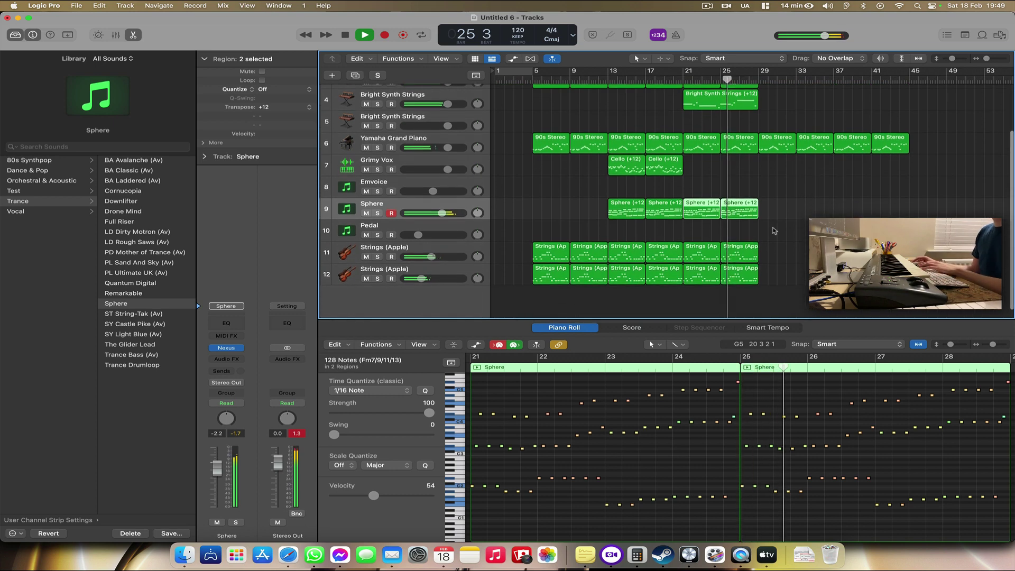
pyautogui.moveTo(815, 305); pyautogui.dragTo(624, 206)
pyautogui.scroll(3, 780, 228)
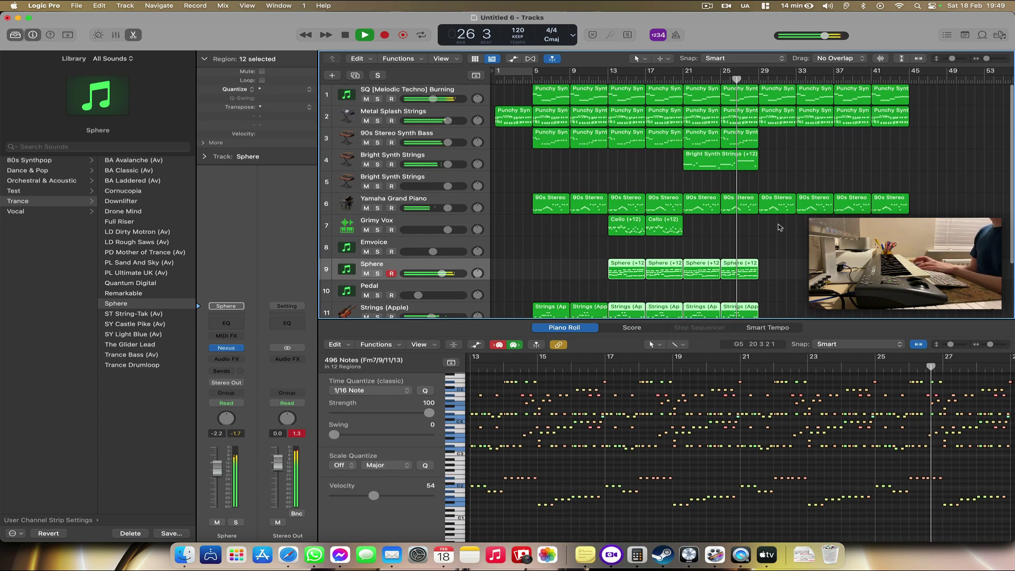
pyautogui.moveTo(776, 234); pyautogui.dragTo(954, 81)
pyautogui.press('BackSpace')
pyautogui.scroll(-3, 788, 274)
pyautogui.moveTo(792, 304); pyautogui.dragTo(616, 22)
pyautogui.moveTo(626, 95); pyautogui.dragTo(780, 95)
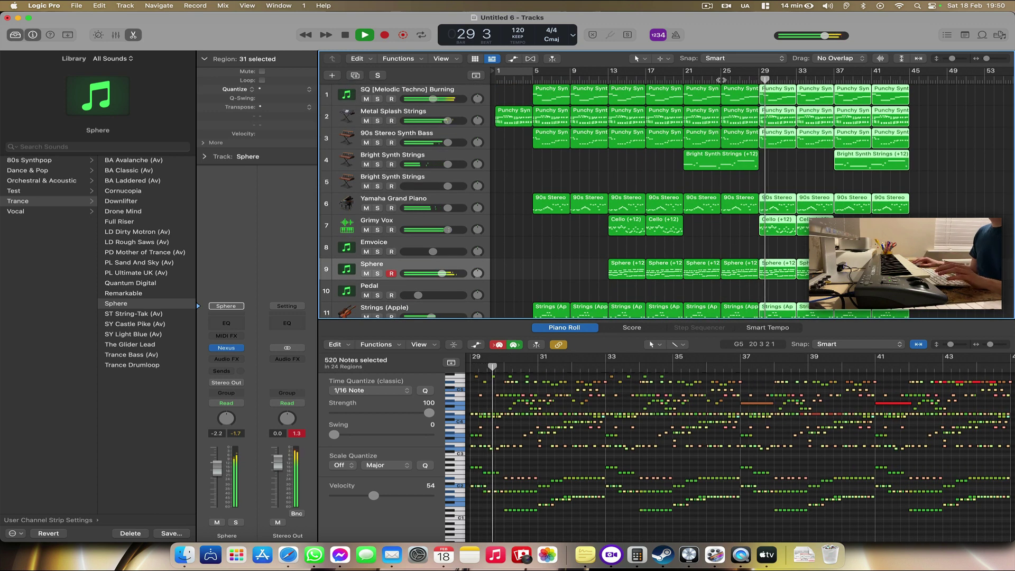
# Step: Play from just before bar 25 and look into the Emvoice One editor on the Emvoice track
pyautogui.click(722, 79)
pyautogui.click(382, 243)
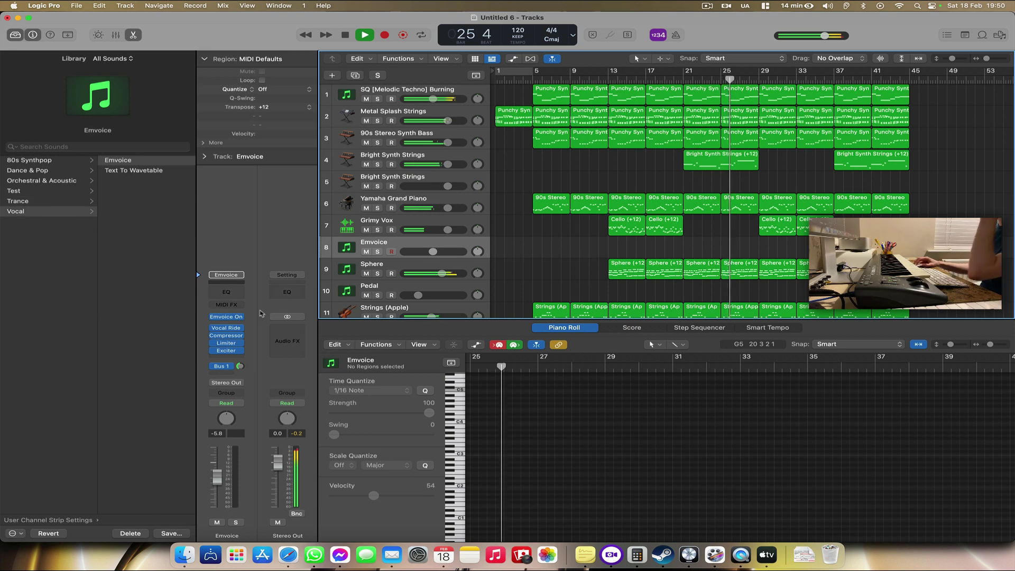
pyautogui.click(226, 317)
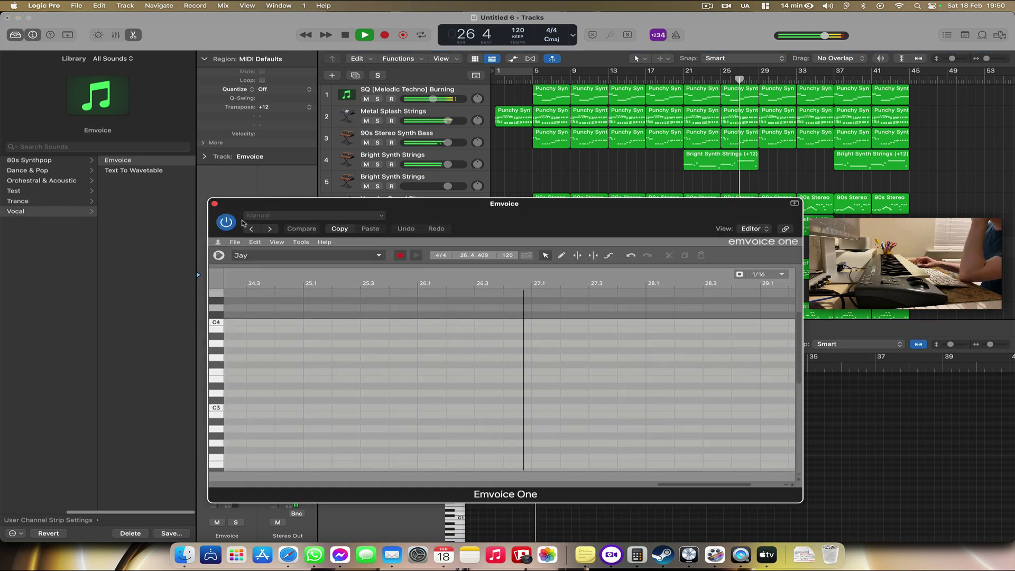
pyautogui.click(215, 204)
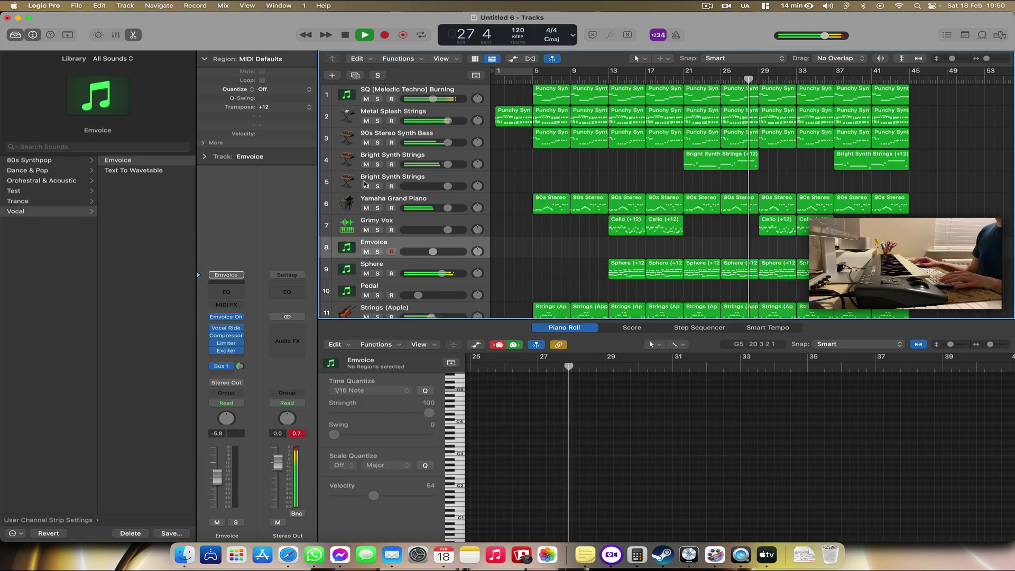
# Step: Duplicate the second Bright Synth Strings track and the Grimy Vox track, and move the Cello regions from bar 29 onto the new Grimy Vox track
pyautogui.click(412, 178)
pyautogui.press('super+d')
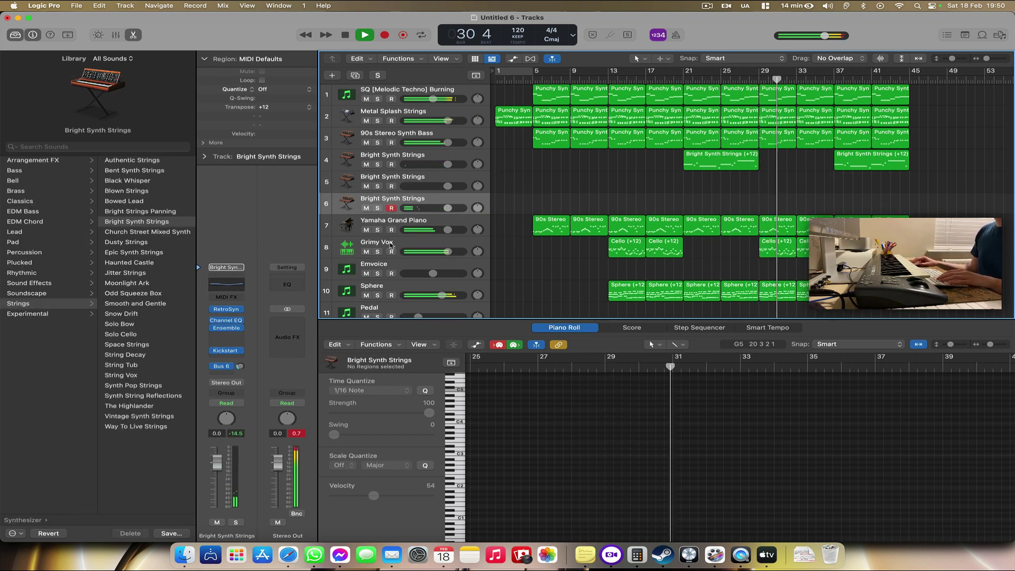
pyautogui.press('Down')
pyautogui.press('Down')
pyautogui.press('super+d')
pyautogui.moveTo(770, 266)
pyautogui.mouseDown()
pyautogui.moveTo(806, 251)
pyautogui.moveTo(780, 271)
pyautogui.mouseUp()
# Step: Solo the duplicated Grimy Vox track, try Driven Synth Lead, replace it with Plucking Echoes, then unsolo it and set its volume to +2.4 dB
pyautogui.click(377, 274)
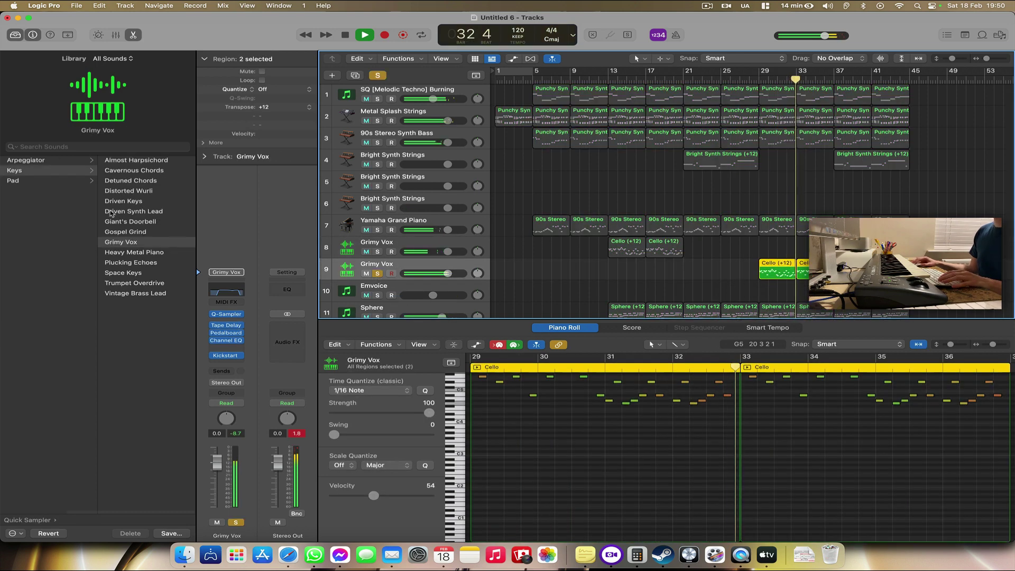
pyautogui.click(132, 212)
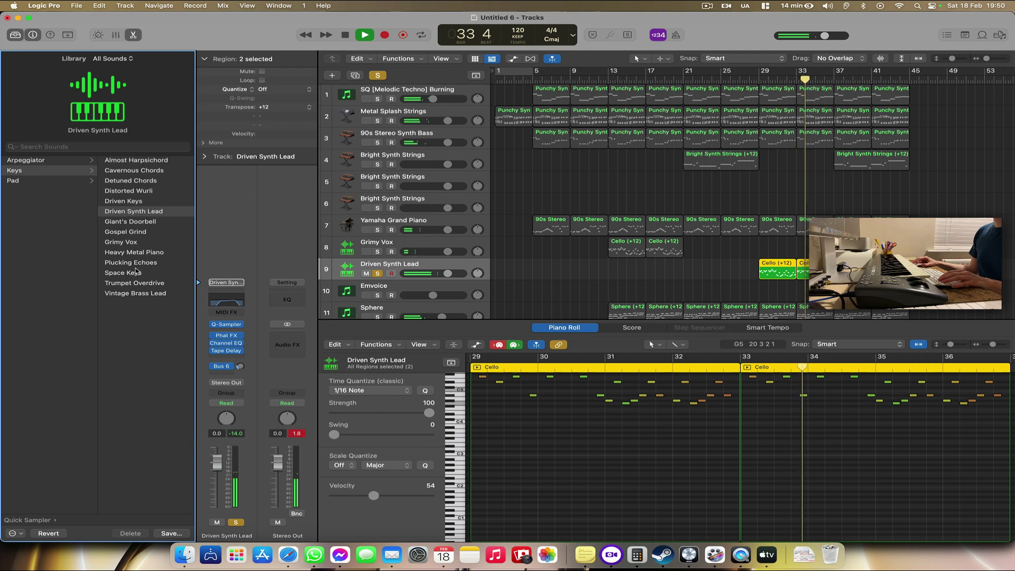
pyautogui.click(130, 263)
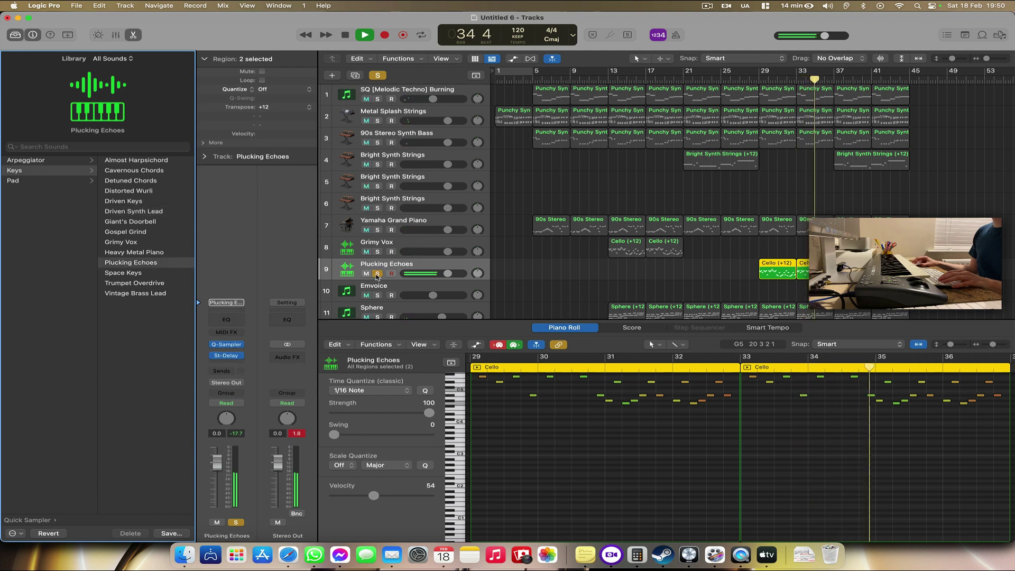
pyautogui.click(377, 273)
pyautogui.moveTo(448, 273); pyautogui.dragTo(453, 273)
pyautogui.click(731, 251)
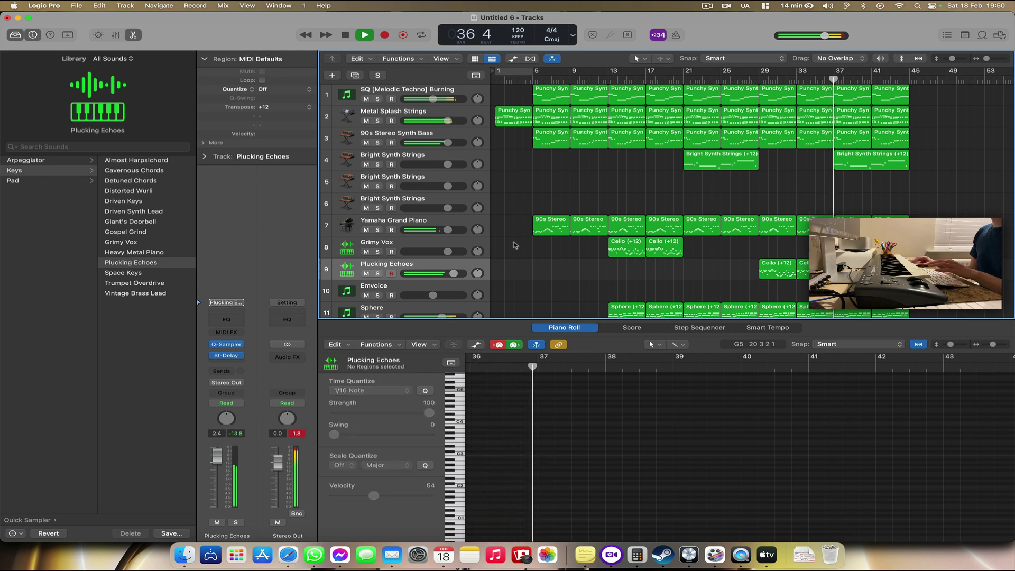
# Step: Add a new software instrument track below Emvoice and load the Blaze sound from the Dance & Pop user settings
pyautogui.scroll(-3, 547, 216)
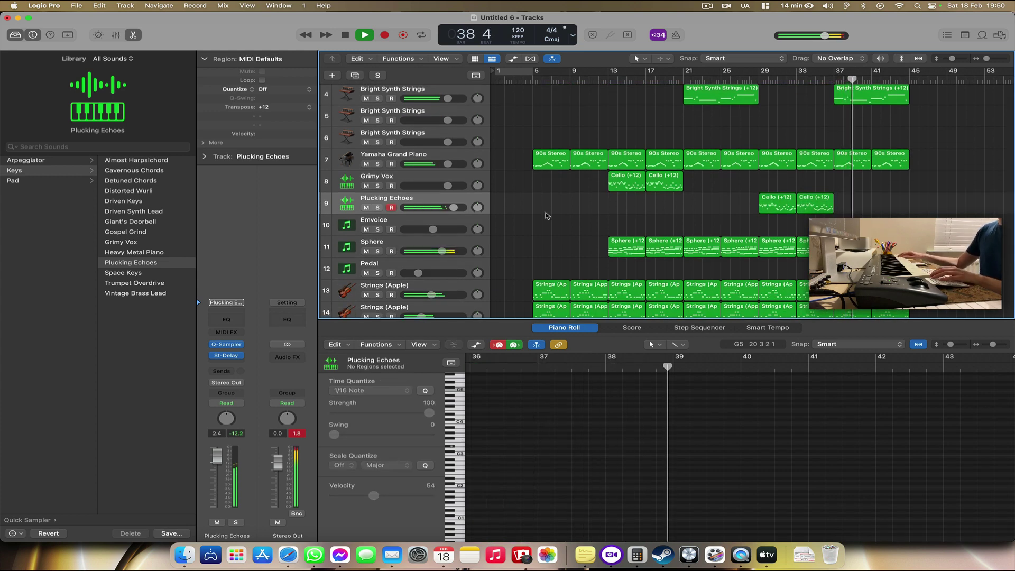
pyautogui.click(420, 233)
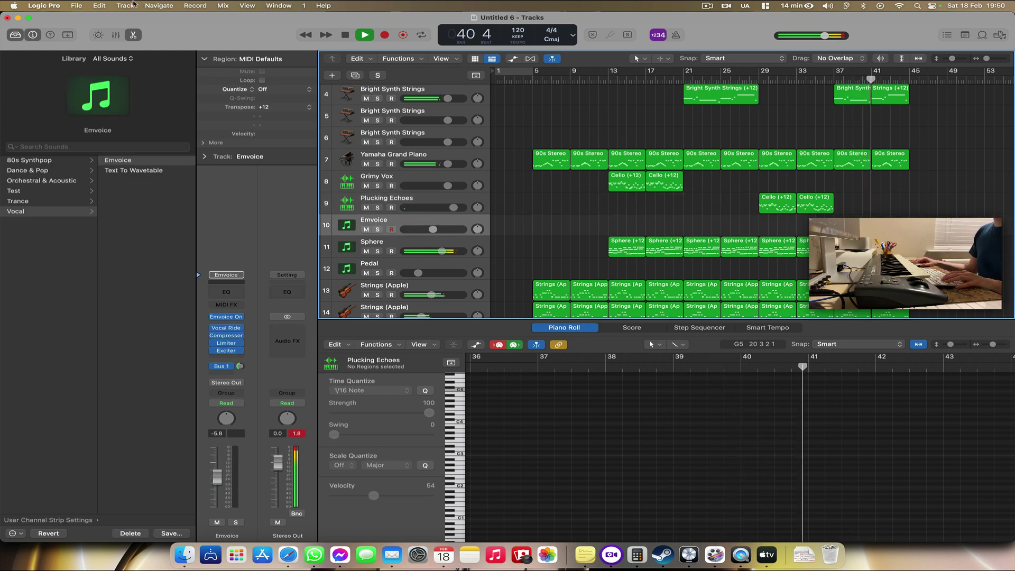
pyautogui.click(125, 5)
pyautogui.click(440, 191)
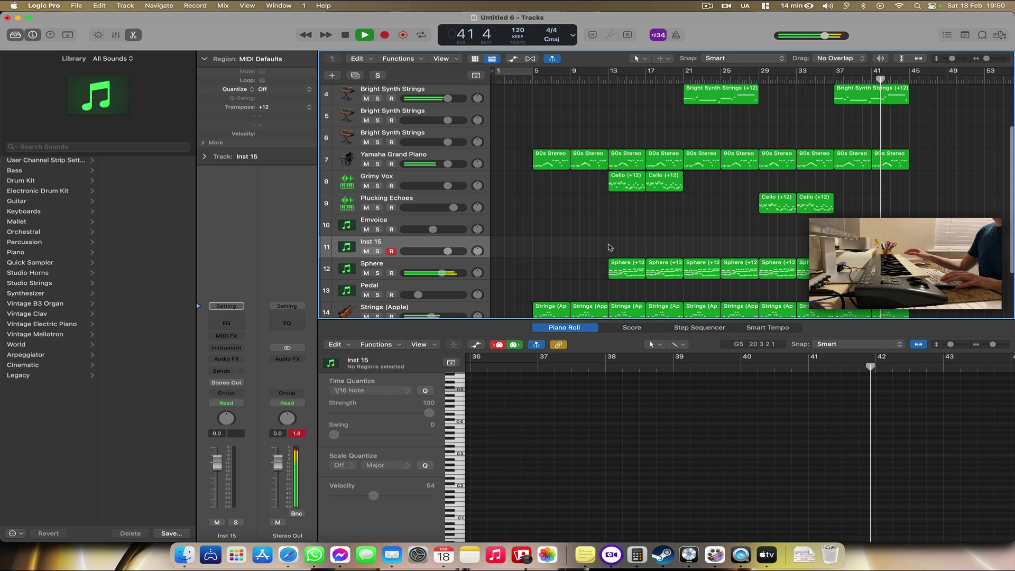
pyautogui.click(55, 161)
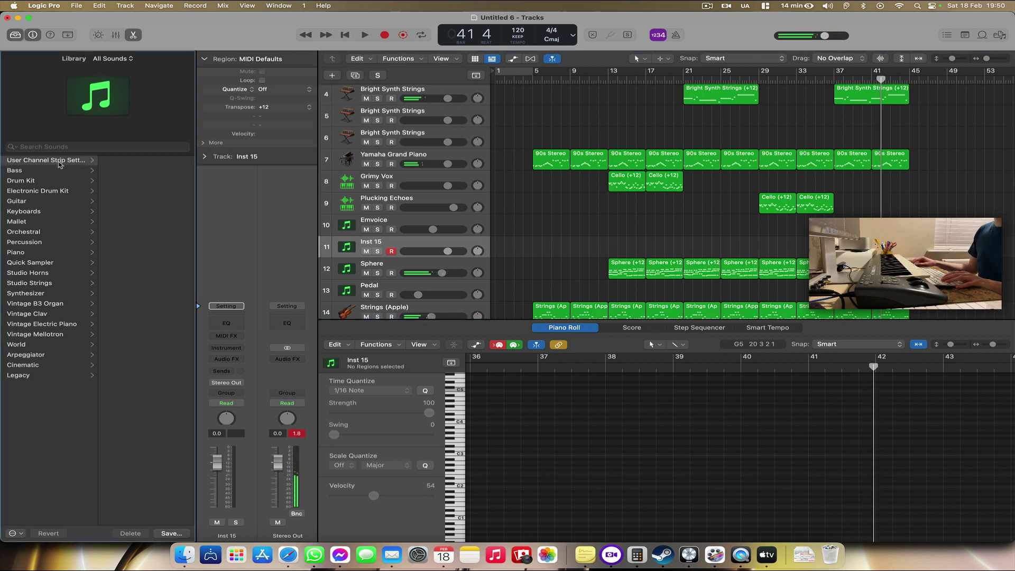
pyautogui.click(127, 202)
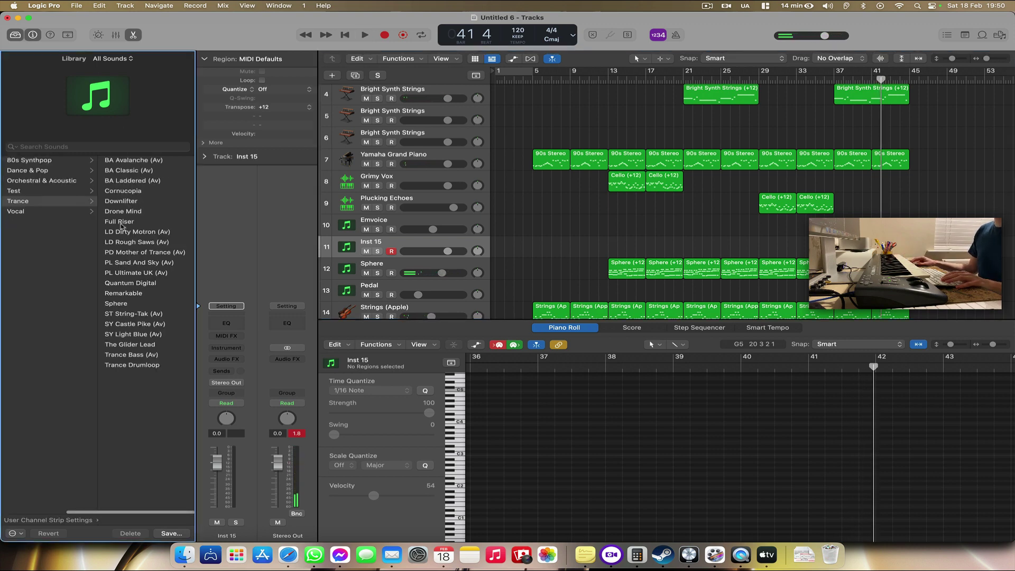
pyautogui.click(79, 170)
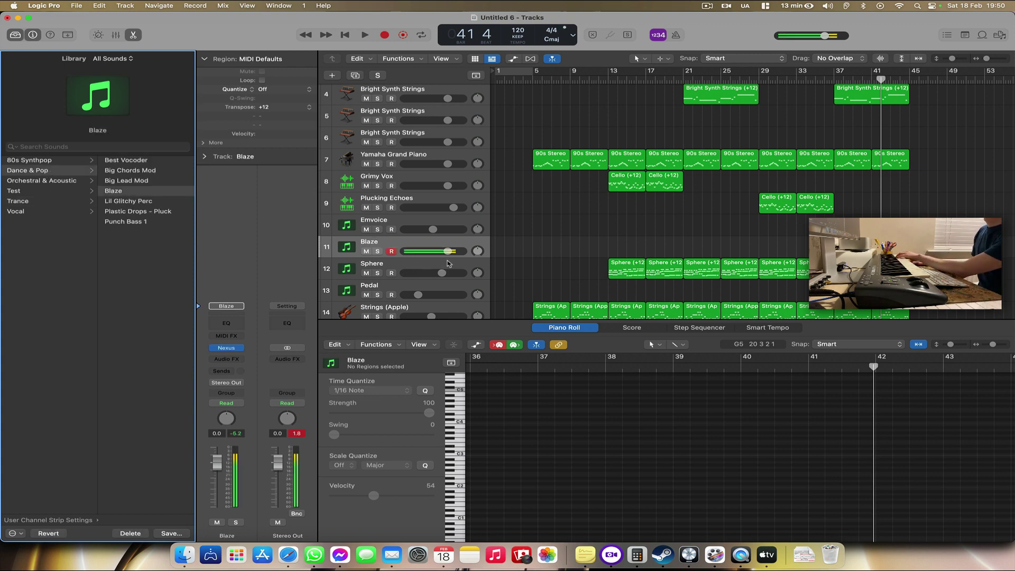
# Step: Set the Blaze volume to -6.0 dB, record a lead melody from bar 37 to bar 45, and quantize it to 1/16 notes
pyautogui.moveTo(449, 251); pyautogui.dragTo(434, 251)
pyautogui.click(385, 35)
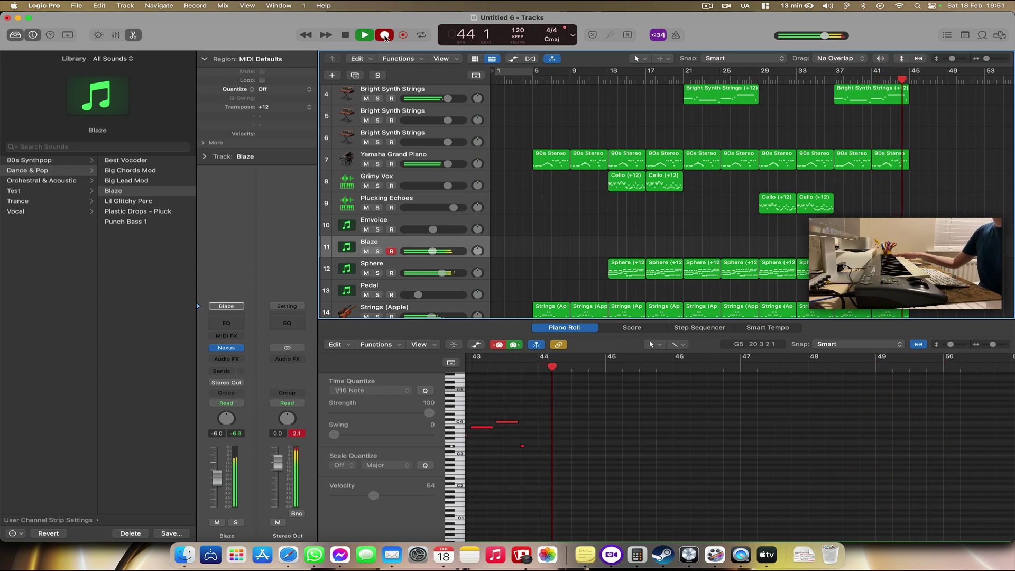
pyautogui.press('space')
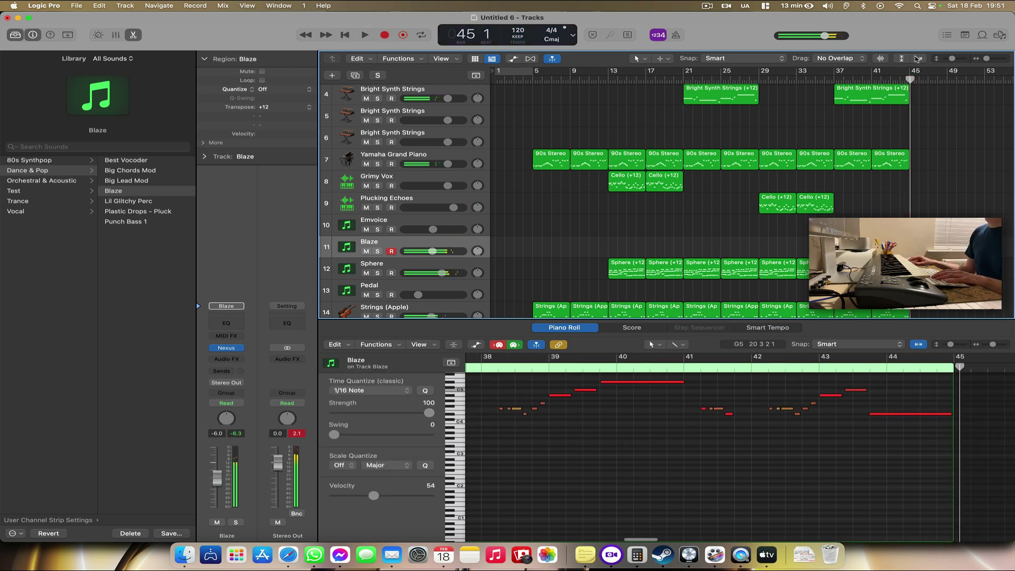
pyautogui.click(816, 82)
pyautogui.press('space')
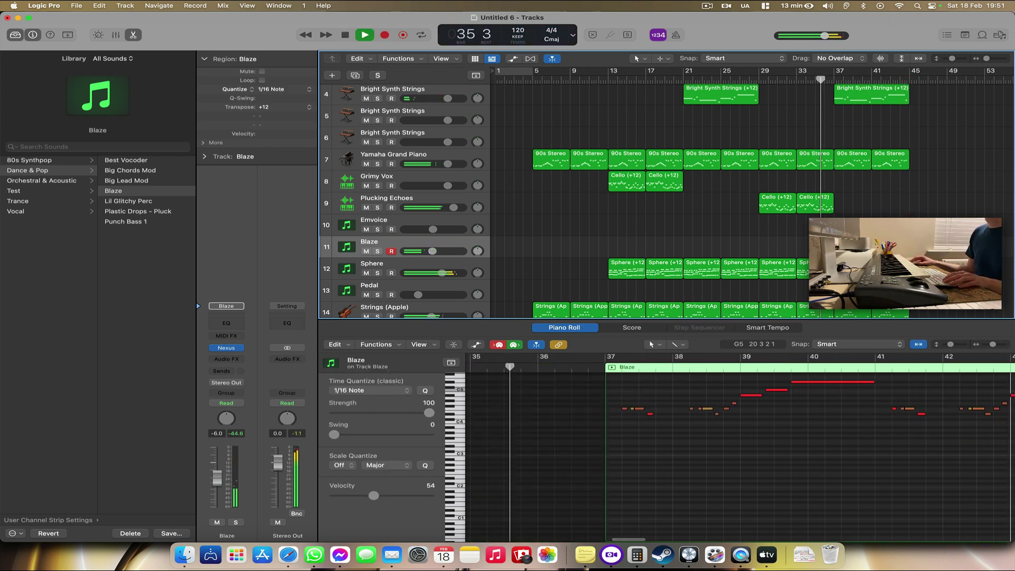
# Step: Move the Blaze region at bar 37 up to the Emvoice track, open Emvoice One, and set the region's transpose to 0
pyautogui.moveTo(858, 231); pyautogui.dragTo(858, 228)
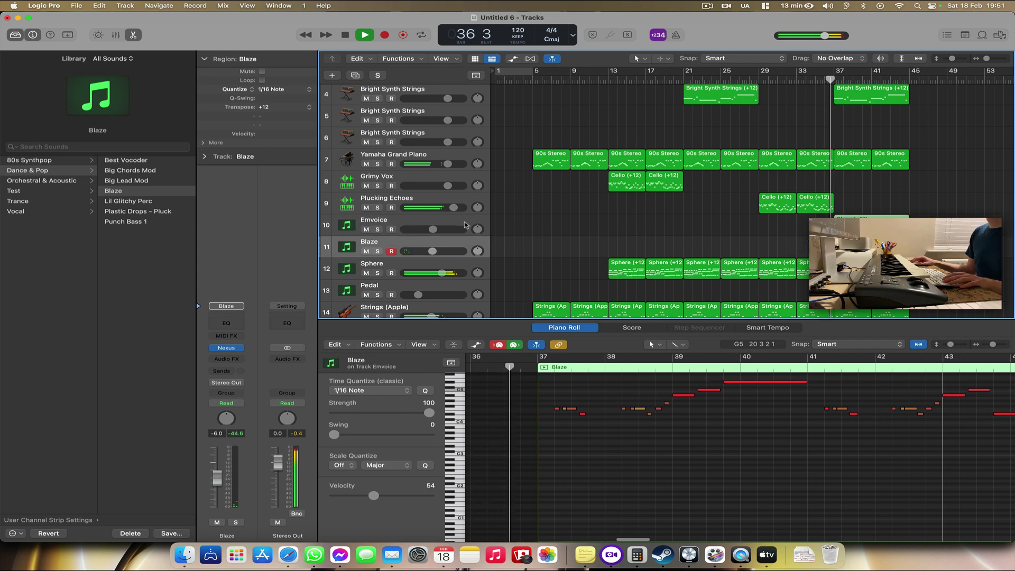
pyautogui.click(380, 221)
pyautogui.click(226, 317)
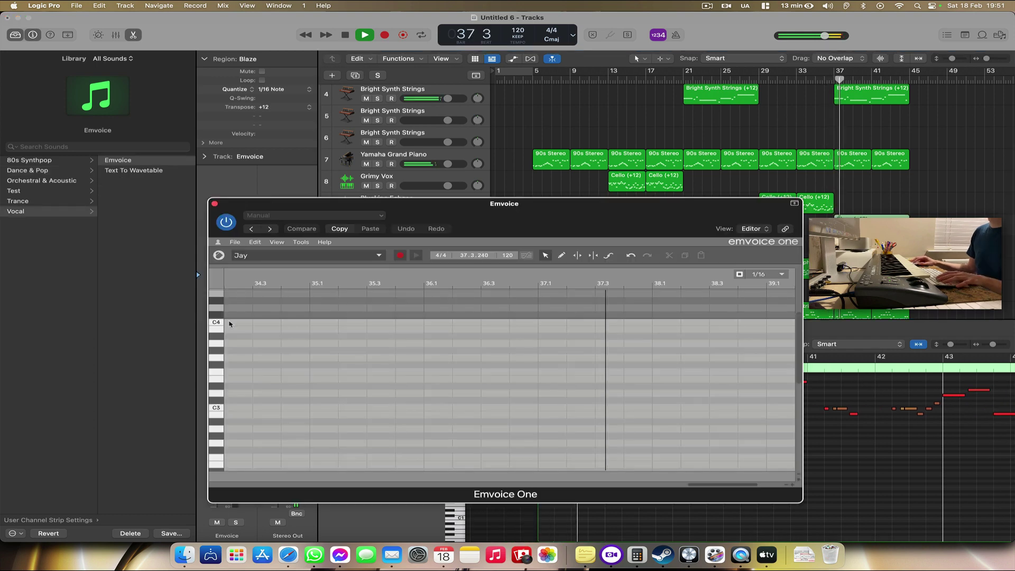
pyautogui.press('space')
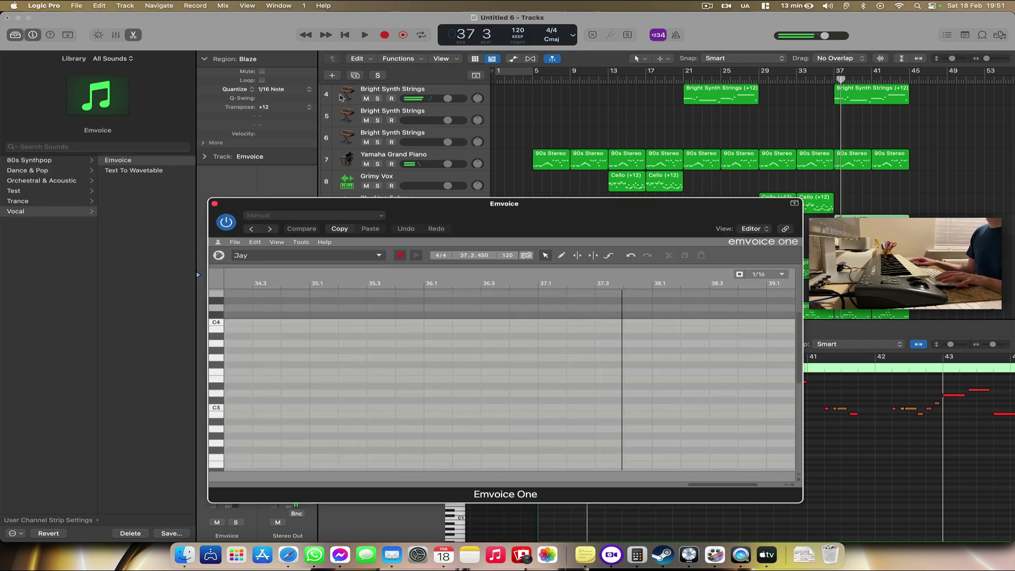
pyautogui.doubleClick(285, 107)
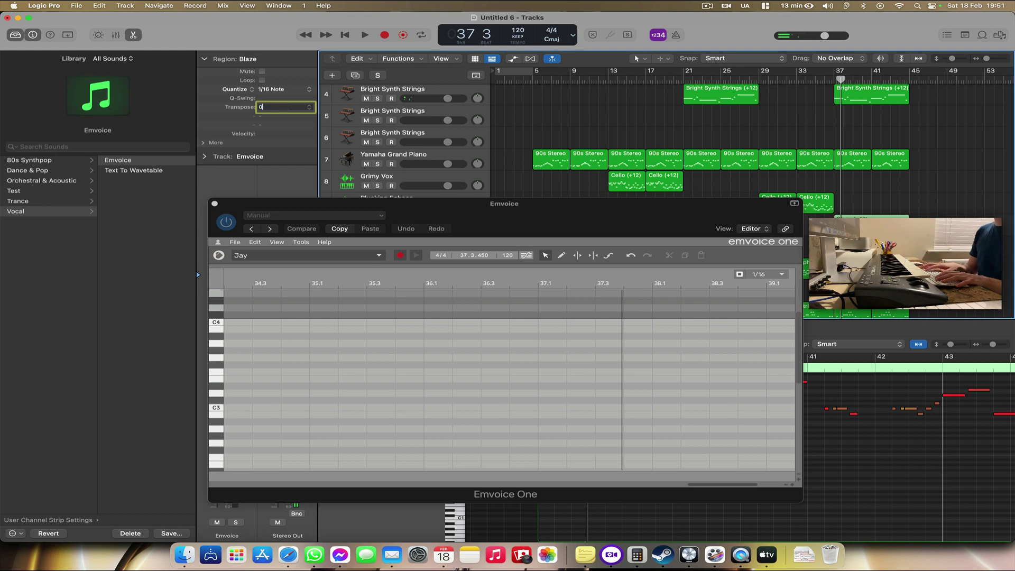
# Step: Play from bar 34 with Emvoice One recording so it captures the melody notes from bar 37 to bar 45
pyautogui.click(811, 81)
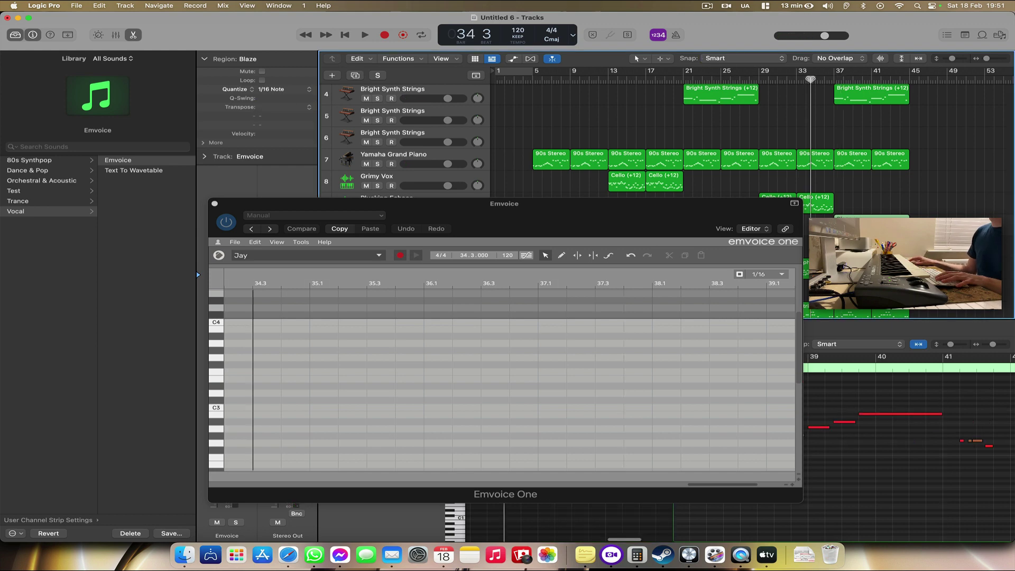
pyautogui.press('space')
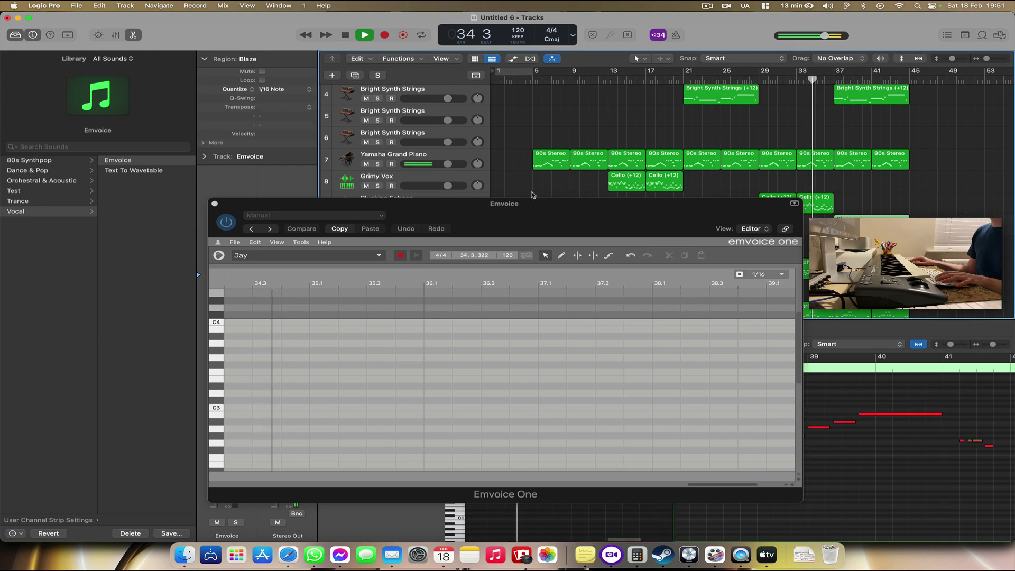
pyautogui.click(400, 255)
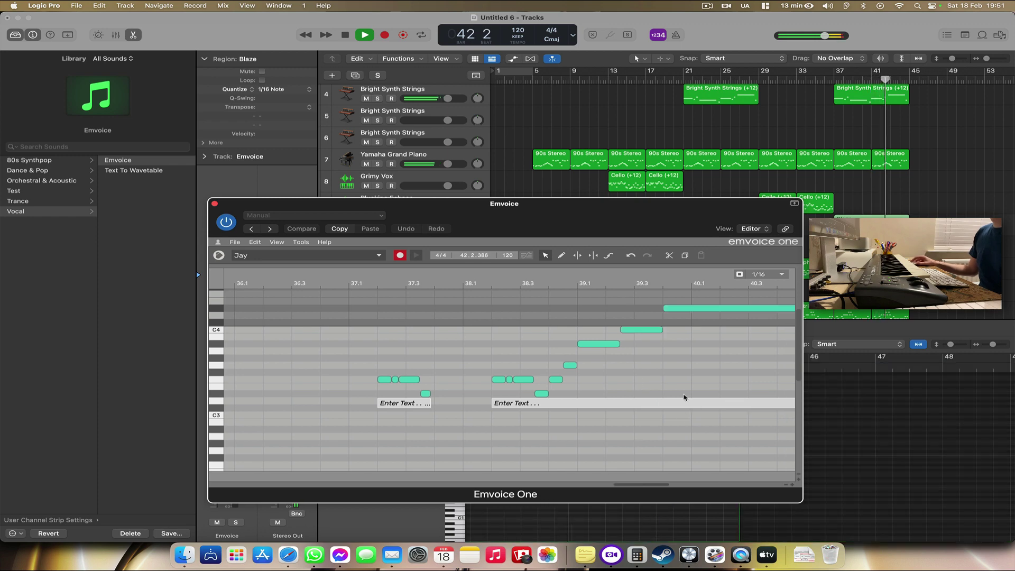
pyautogui.click(787, 486)
pyautogui.click(786, 485)
pyautogui.click(786, 485)
pyautogui.hscroll(3, 742, 450)
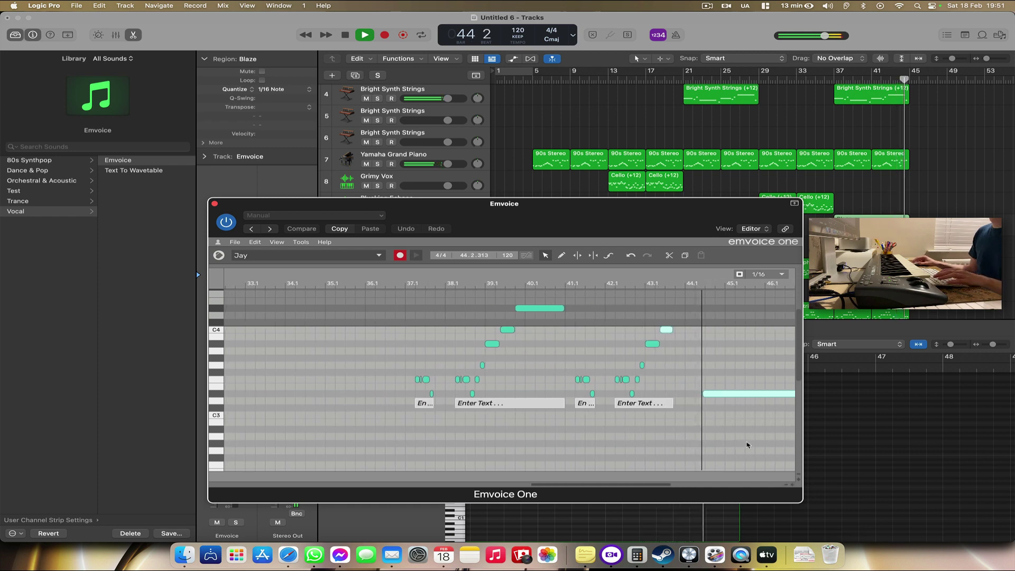
pyautogui.press('space')
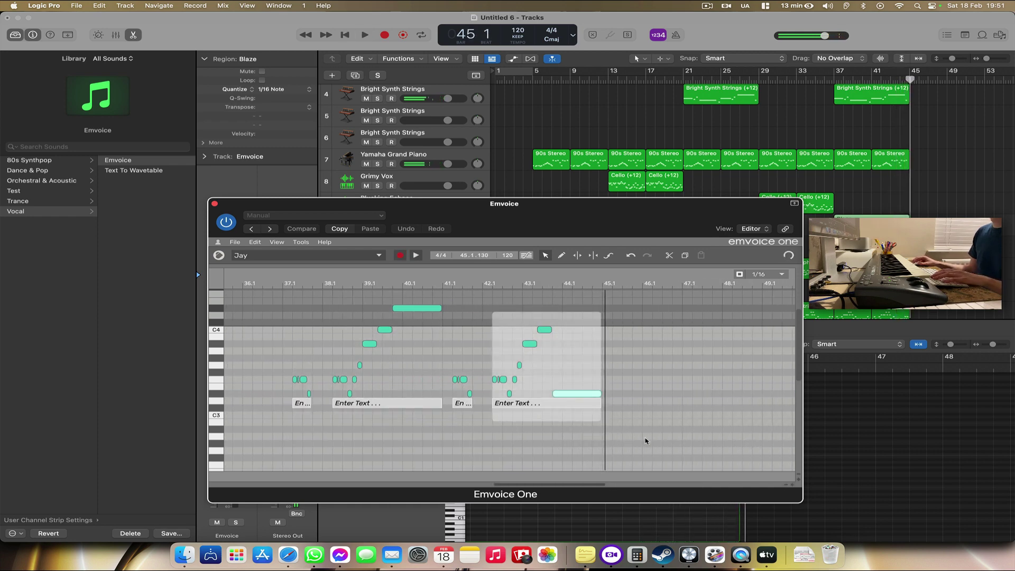
# Step: Select all notes in Emvoice One and move them down one octave
pyautogui.click(250, 243)
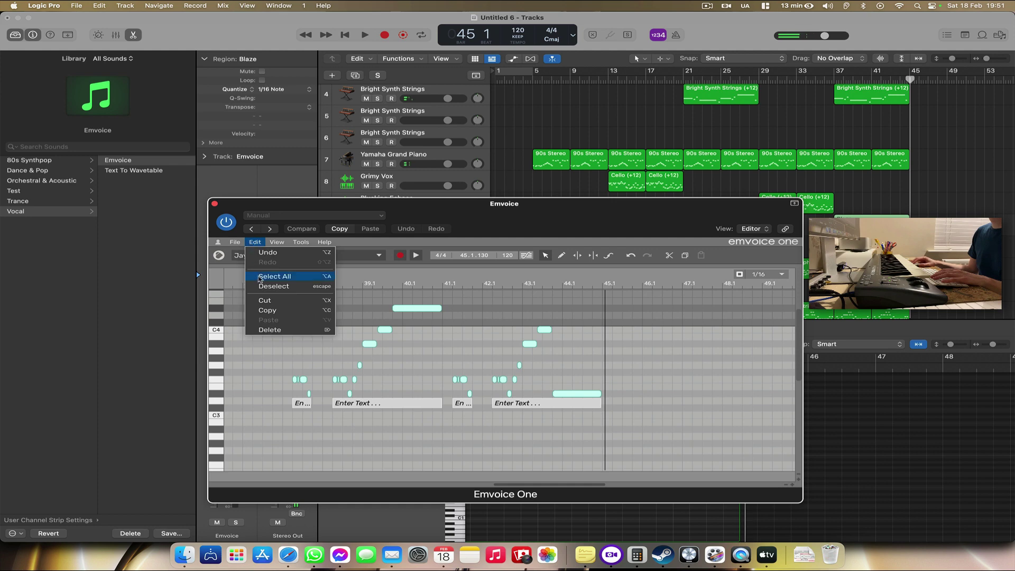
pyautogui.click(259, 276)
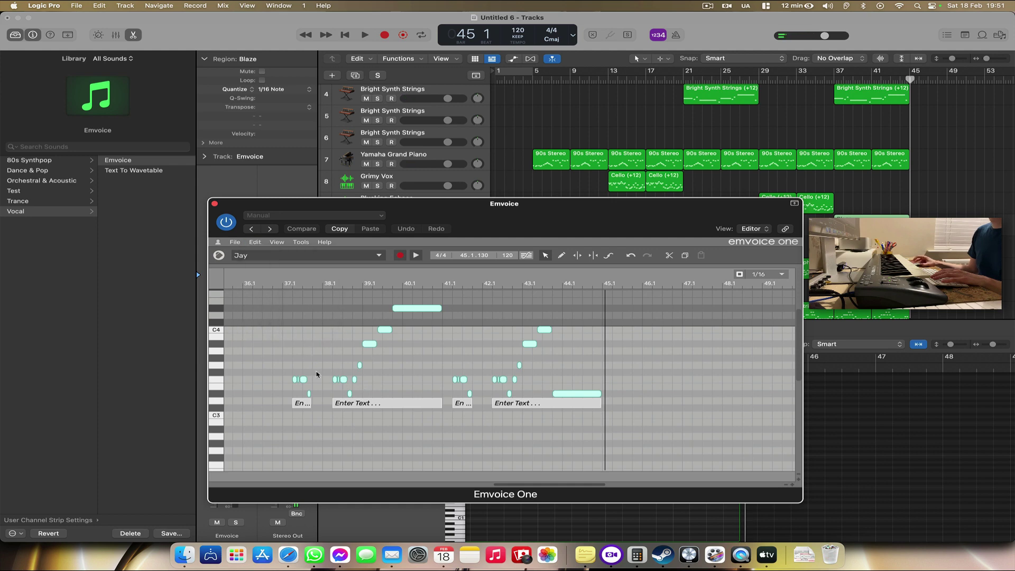
pyautogui.scroll(-3, 317, 374)
pyautogui.moveTo(304, 345); pyautogui.dragTo(299, 430)
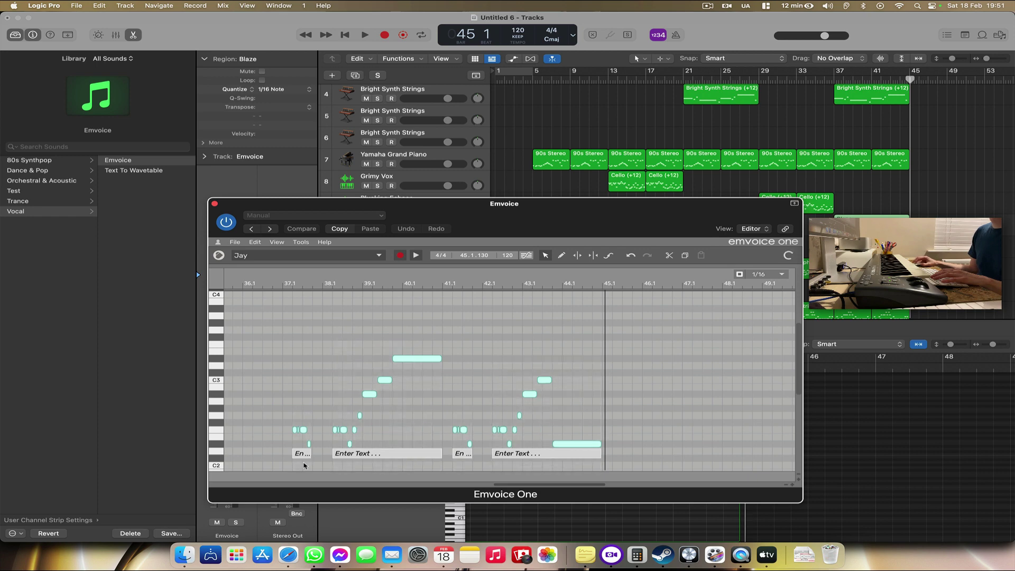
# Step: Enter lyrics for the four vocal phrases from bar 37, including "hear the music going on and on" and "feel the music going on and on"
pyautogui.click(303, 454)
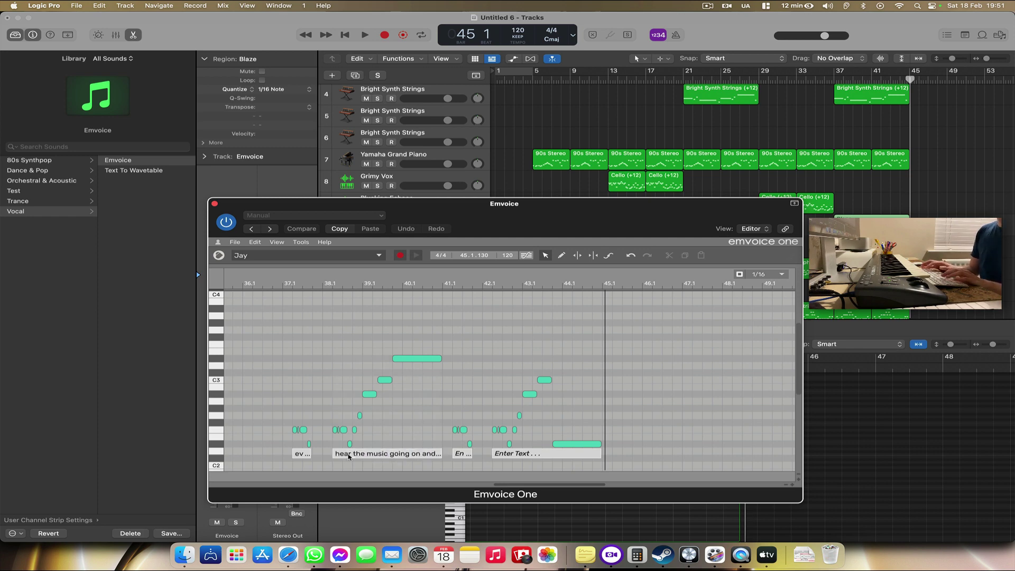
pyautogui.hscroll(1, 391, 454)
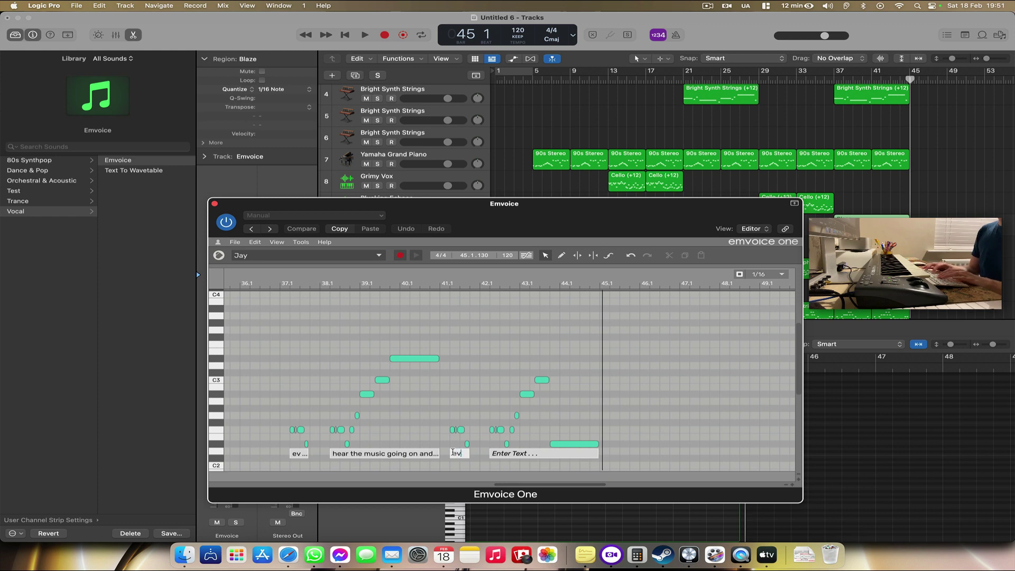
pyautogui.hscroll(-1, 453, 453)
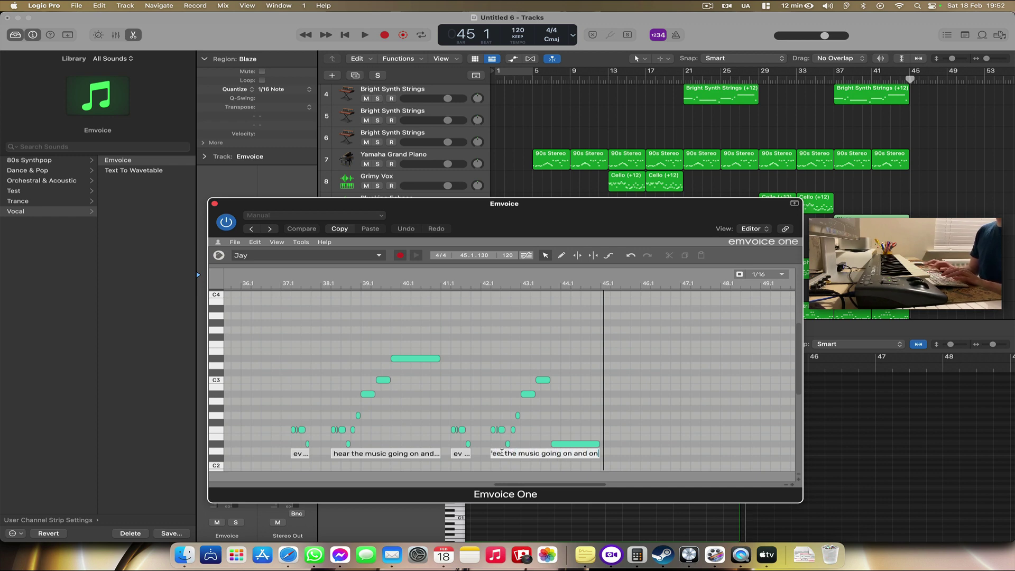
pyautogui.press('Return')
# Step: Play the new vocal phrases from bar 36 through bar 44 to check the lyrics, and close Emvoice One
pyautogui.click(830, 80)
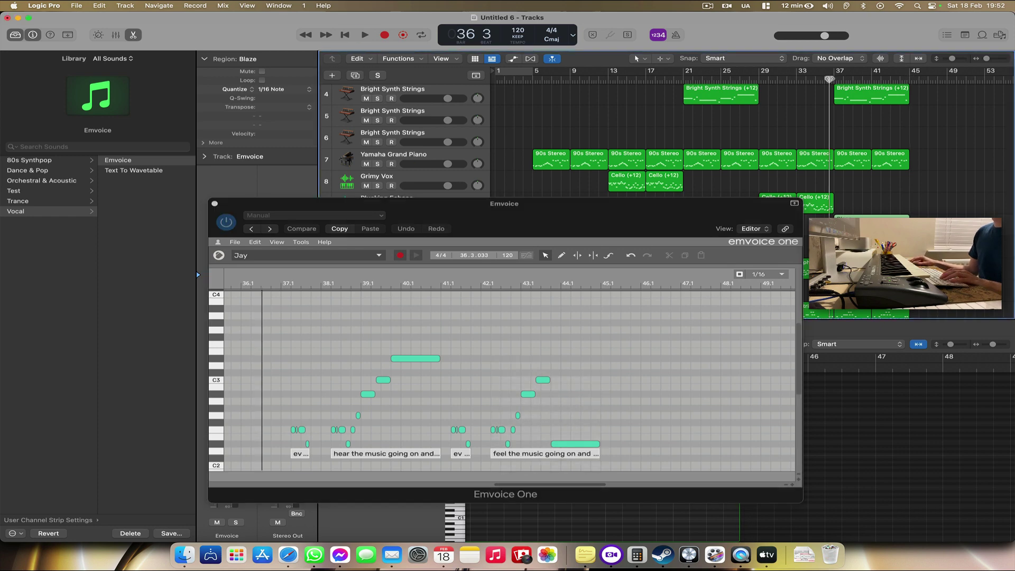
pyautogui.press('space')
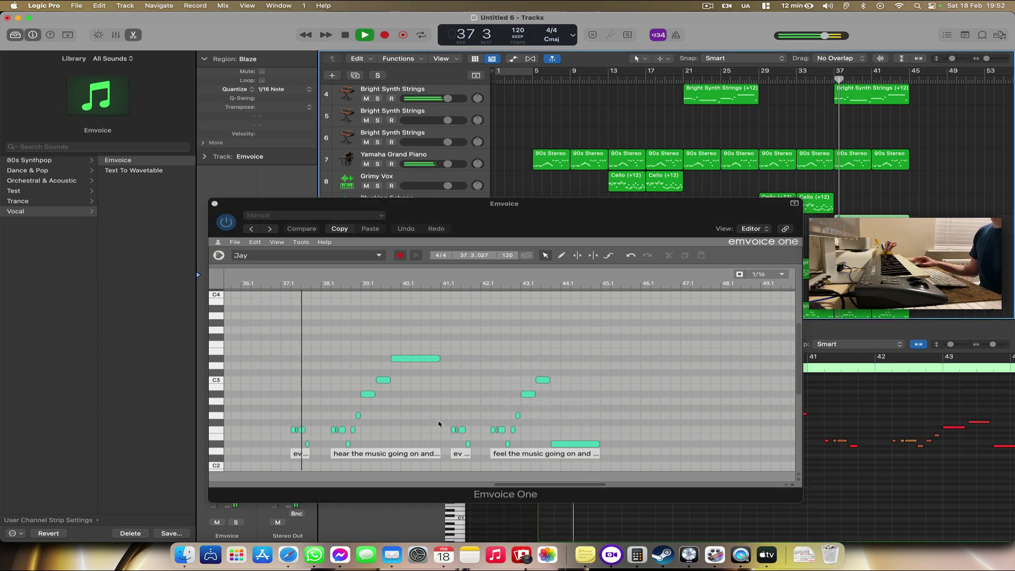
pyautogui.click(611, 456)
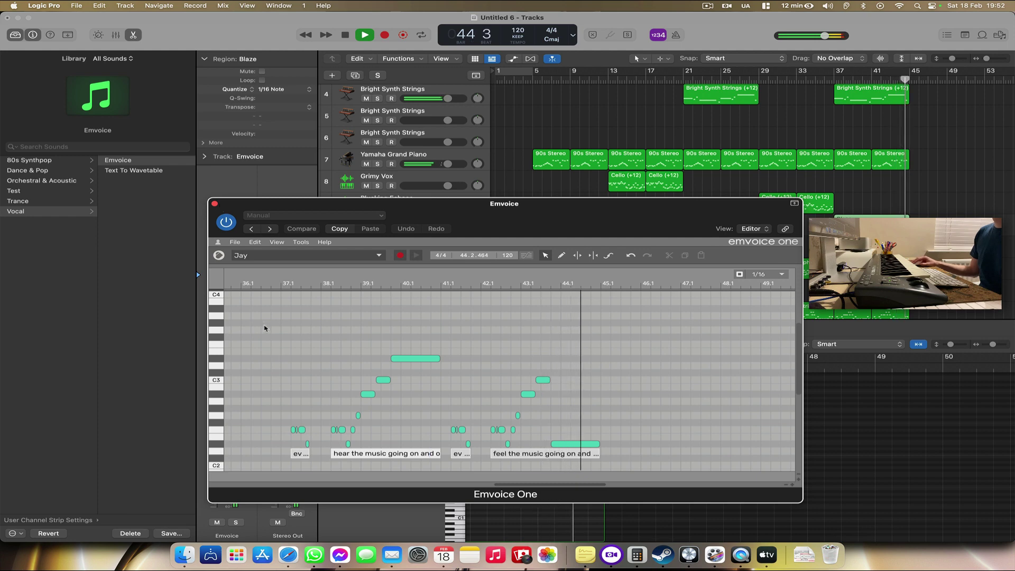
pyautogui.moveTo(264, 324); pyautogui.dragTo(693, 476)
pyautogui.click(215, 204)
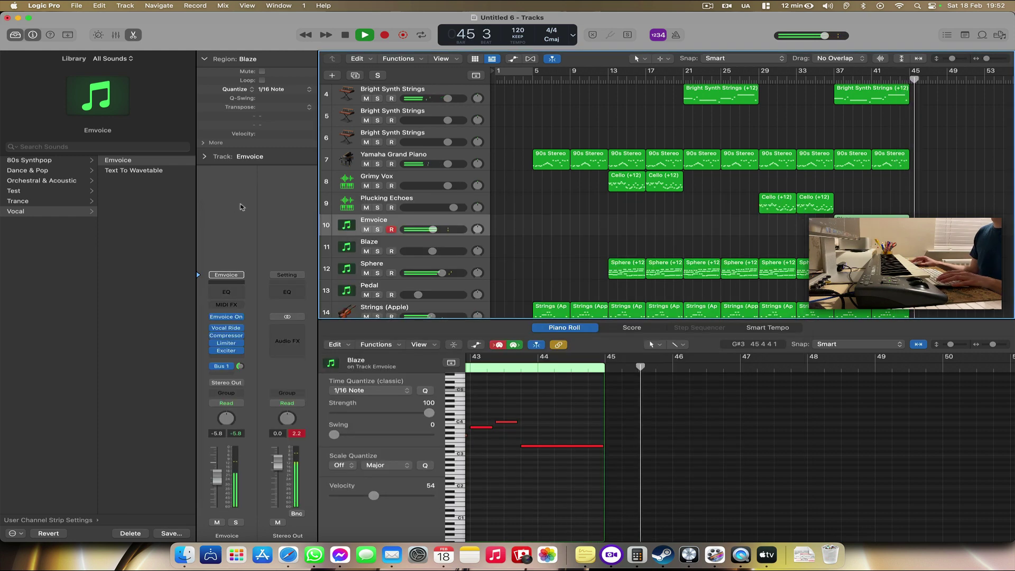
# Step: Duplicate the Emvoice track and open Emvoice One on the duplicate
pyautogui.press('super+d')
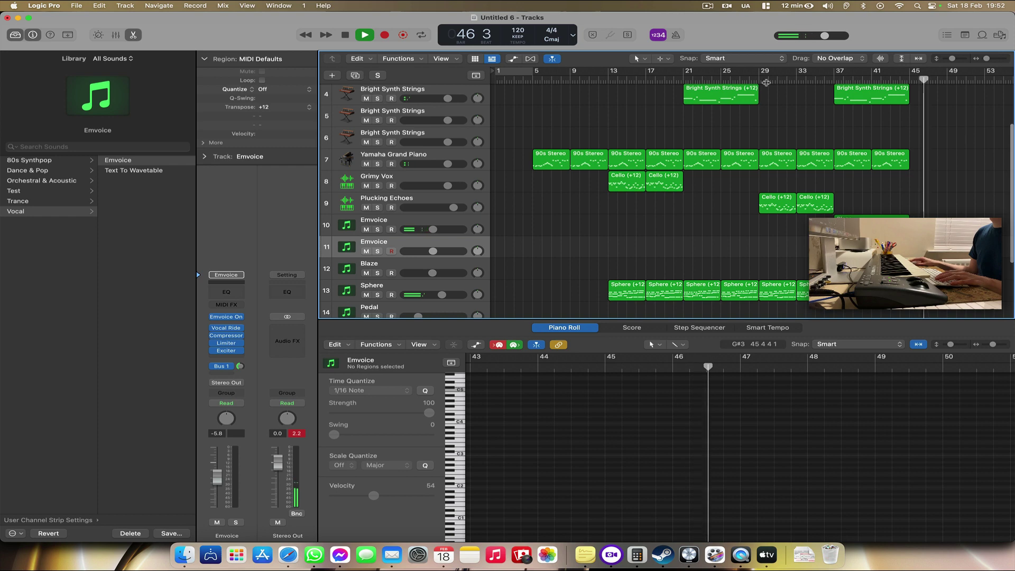
pyautogui.click(784, 81)
pyautogui.click(227, 316)
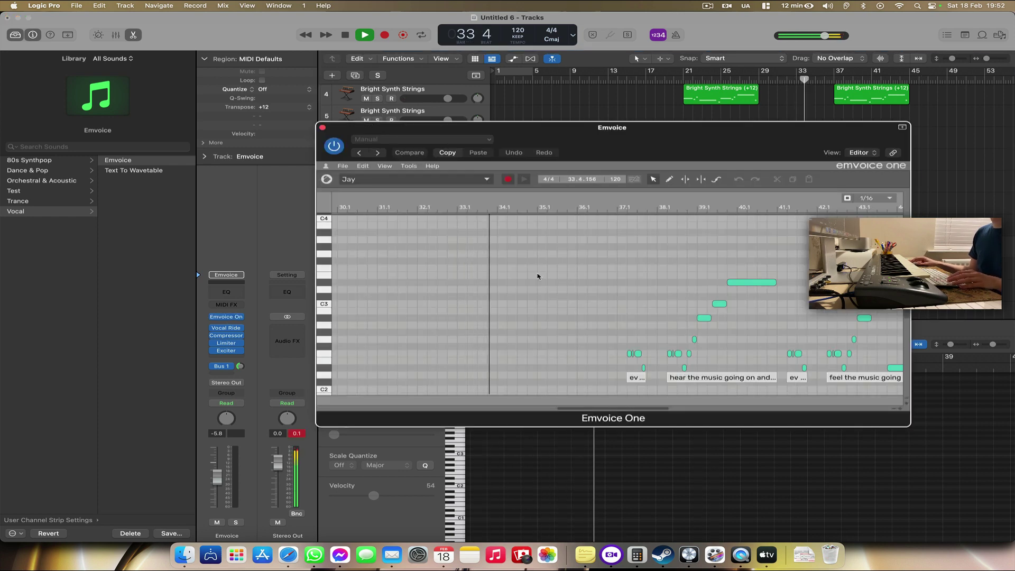
# Step: Select all notes in the duplicate's Emvoice One, move them up one octave, and close the plug-in
pyautogui.click(362, 165)
pyautogui.click(376, 200)
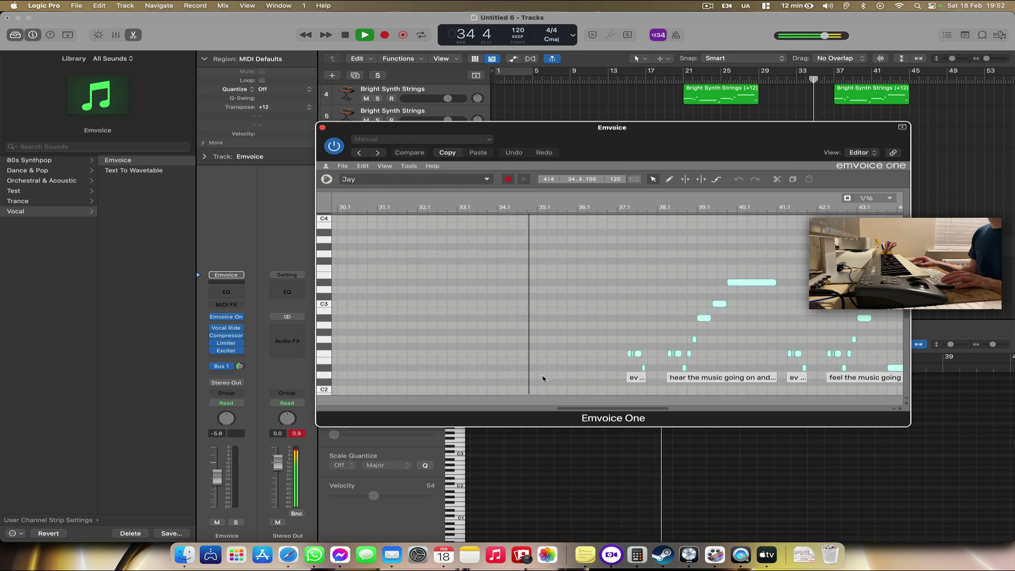
pyautogui.moveTo(638, 356); pyautogui.dragTo(637, 271)
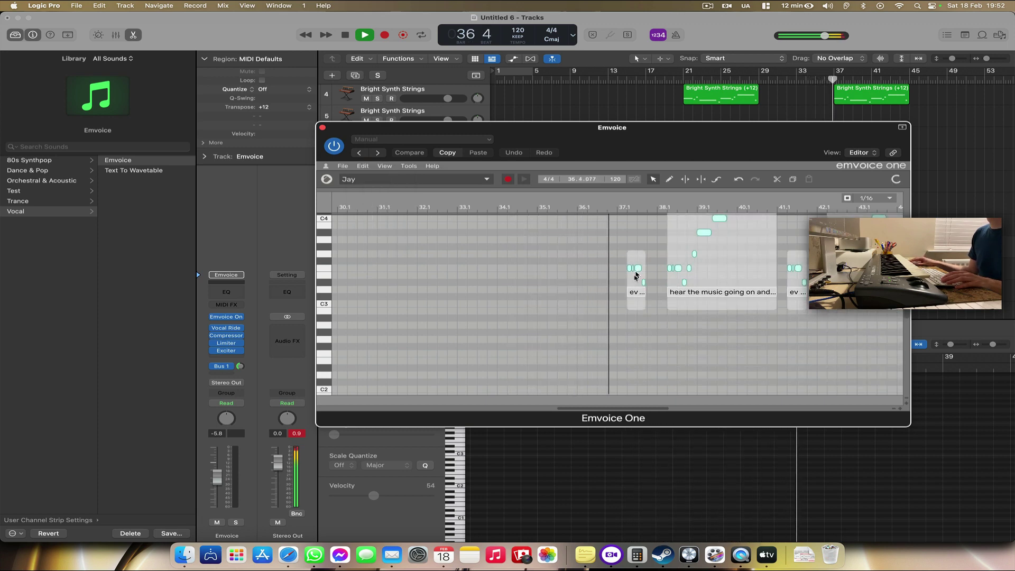
pyautogui.click(621, 316)
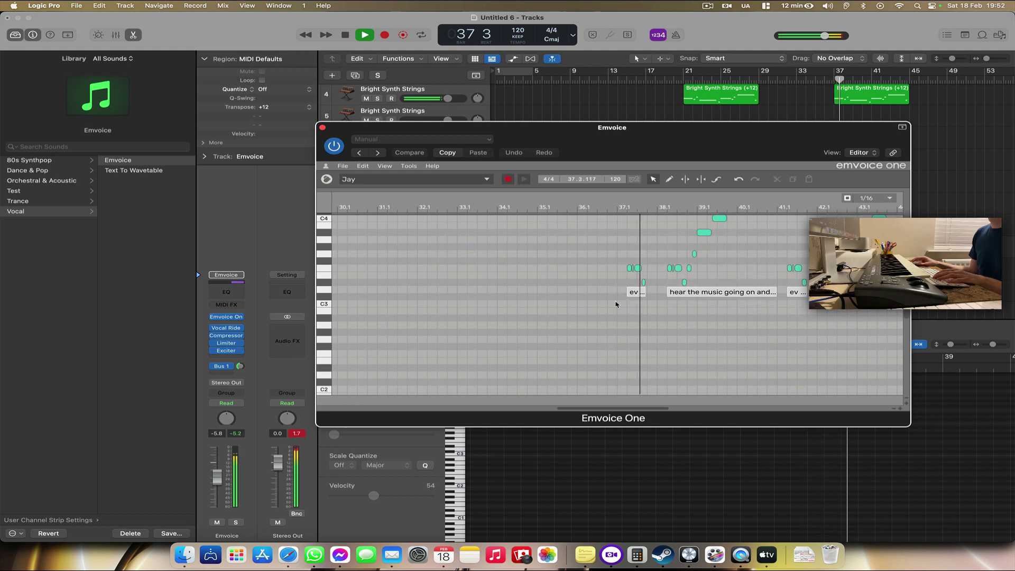
pyautogui.click(323, 127)
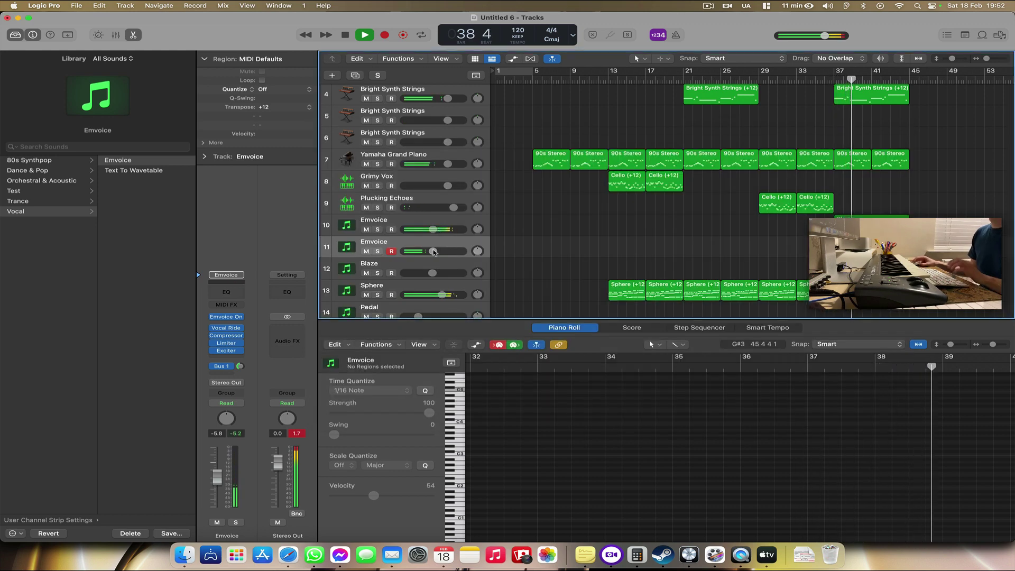
# Step: Play both vocal tracks around bars 36 to 44 and from about bar 18, checking the duplicate's notes in Emvoice One
pyautogui.click(823, 78)
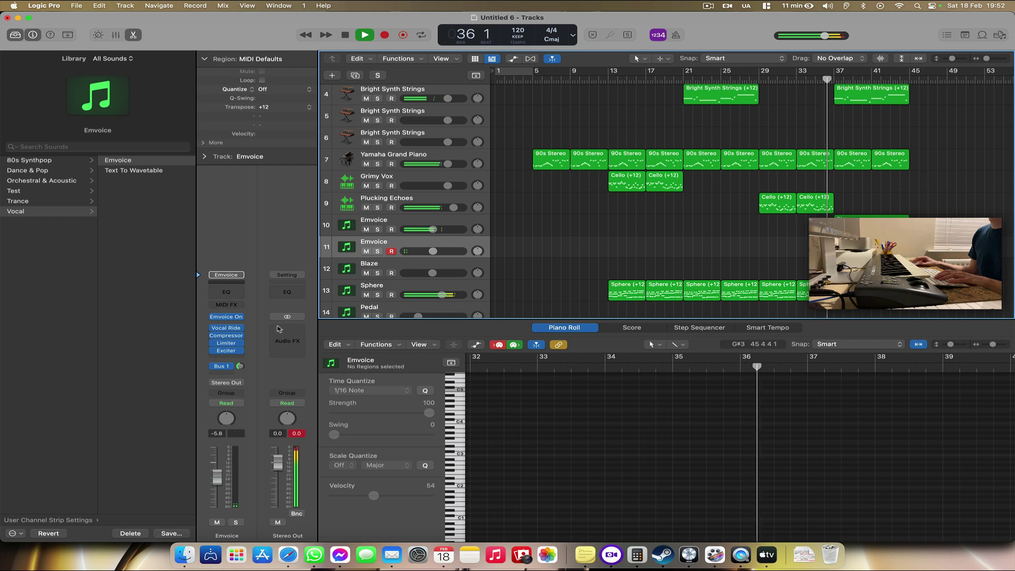
pyautogui.click(227, 316)
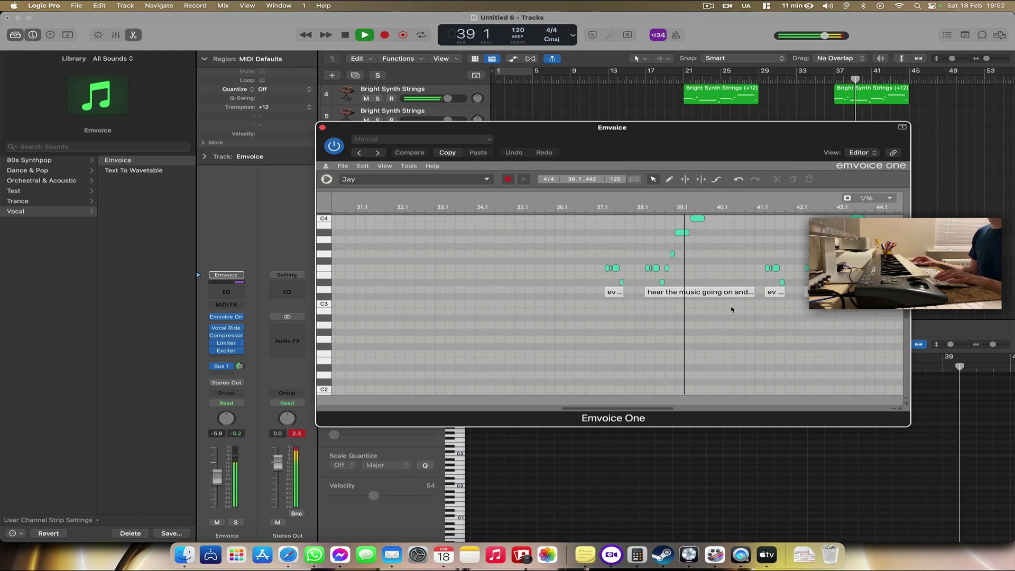
pyautogui.scroll(2, 729, 307)
pyautogui.scroll(1, 731, 308)
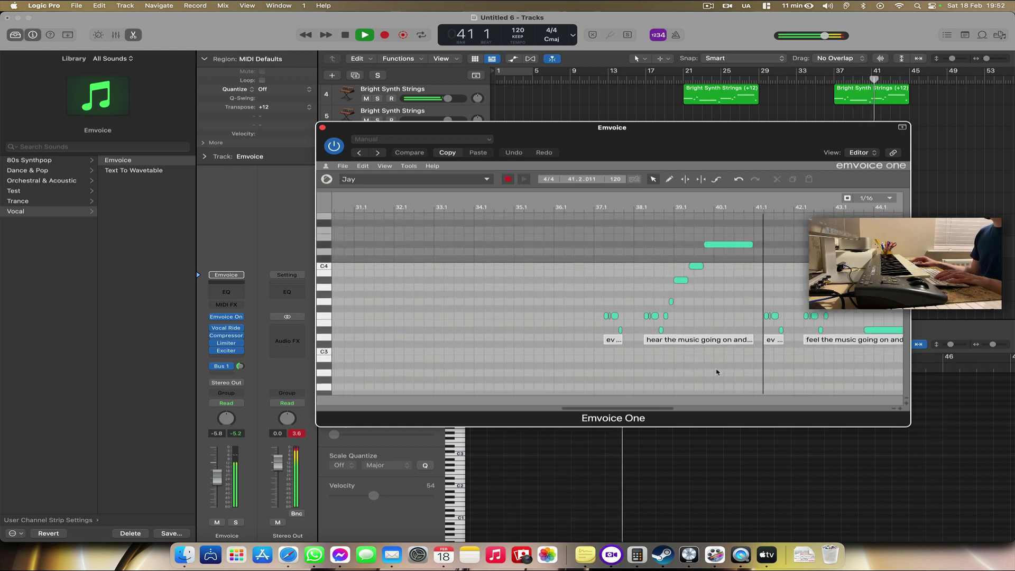
pyautogui.hscroll(5, 755, 347)
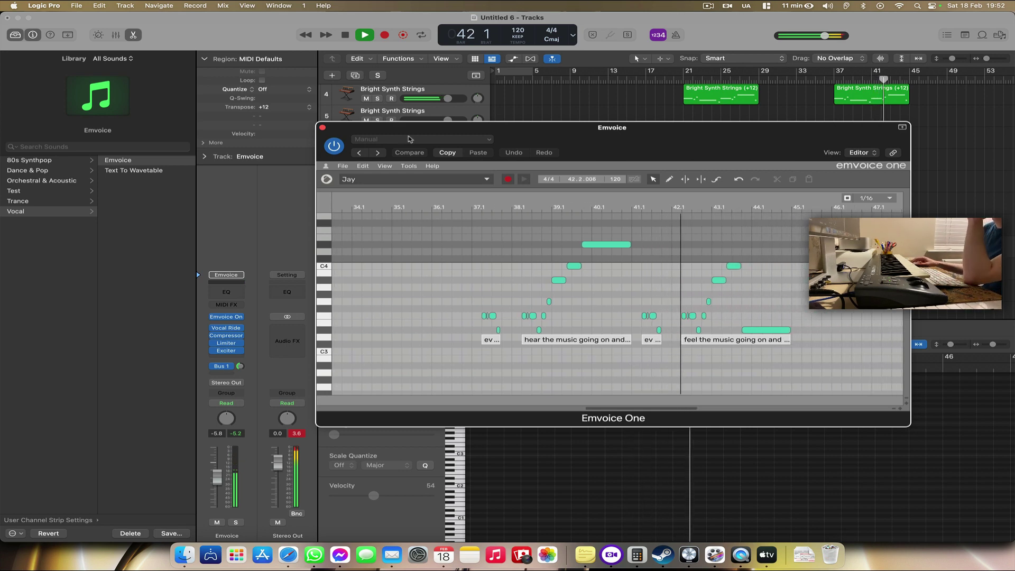
pyautogui.click(323, 128)
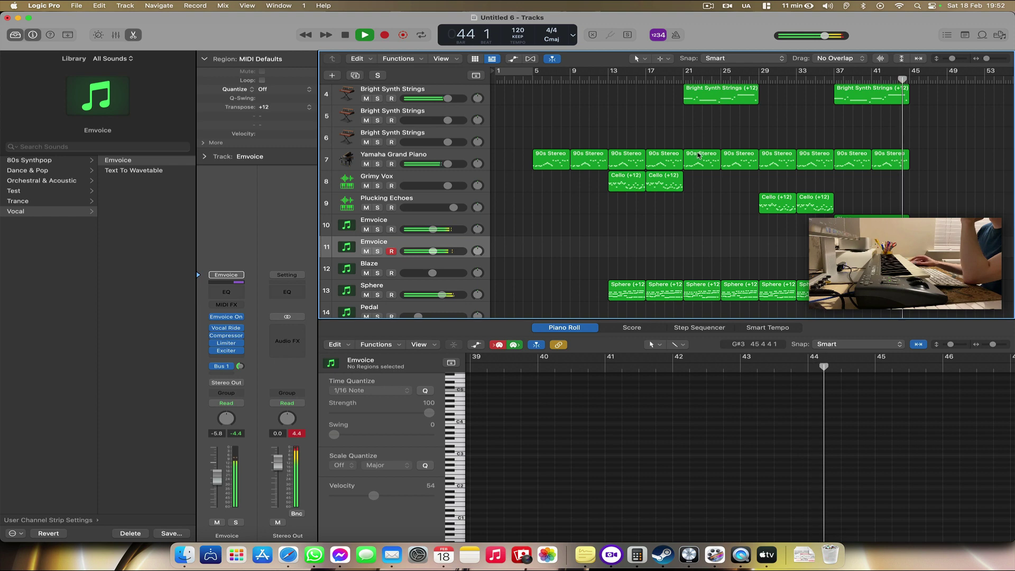
pyautogui.click(654, 79)
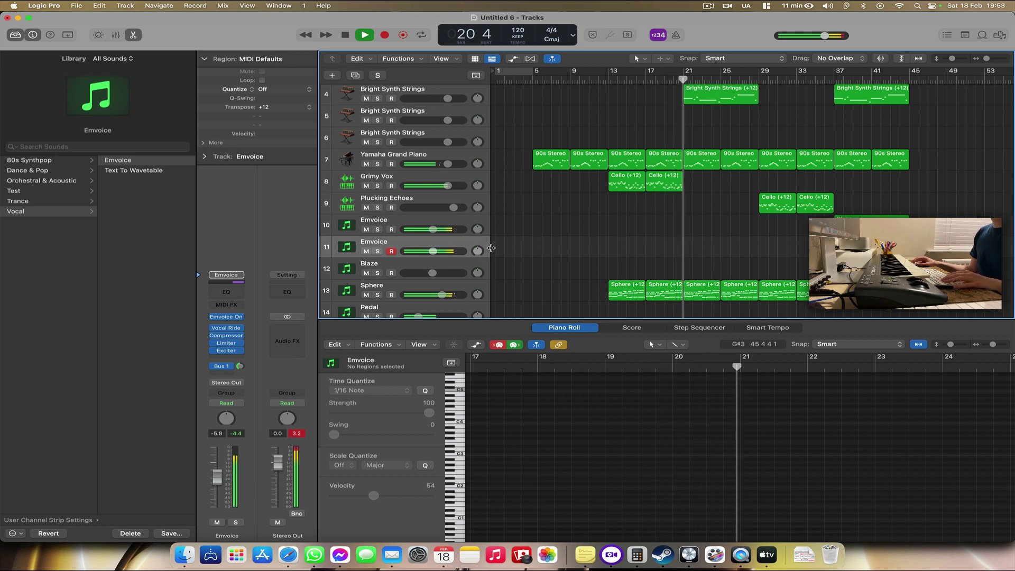
# Step: Delete the vocal phrases between bars 13 and 21 from the duplicate track's Emvoice One
pyautogui.press('super+d')
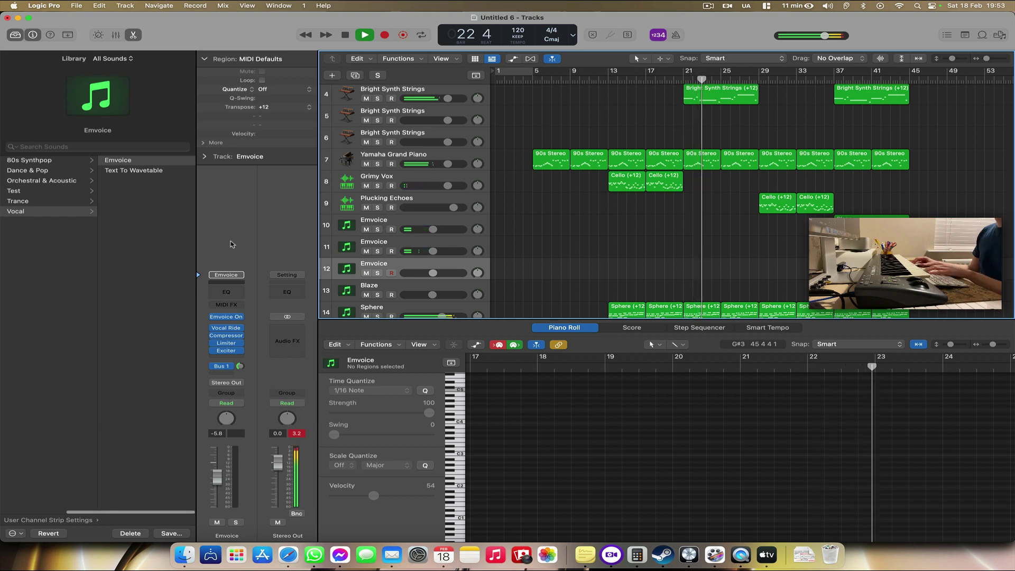
pyautogui.press('super+BackSpace')
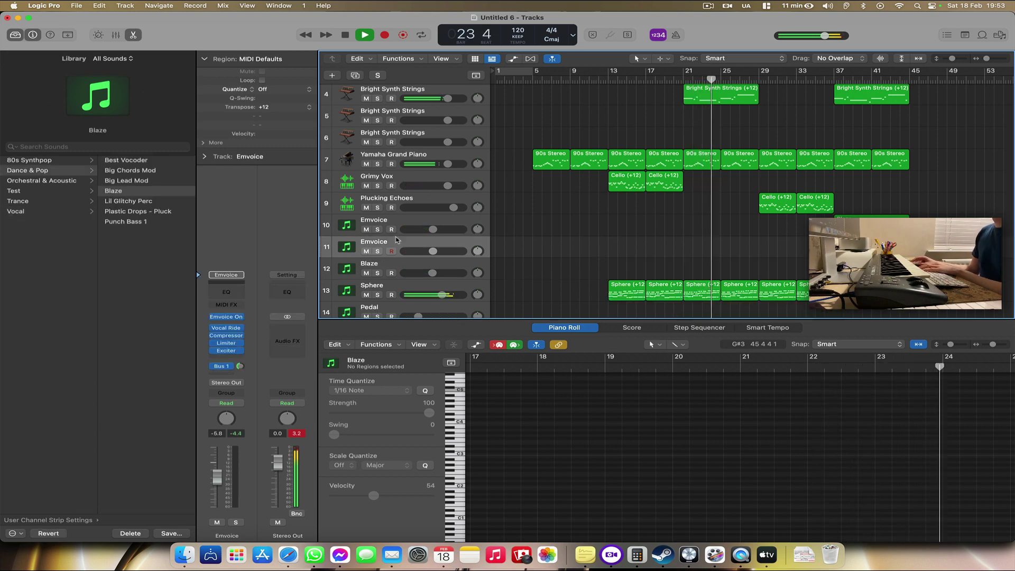
pyautogui.click(234, 318)
pyautogui.hscroll(-5, 575, 318)
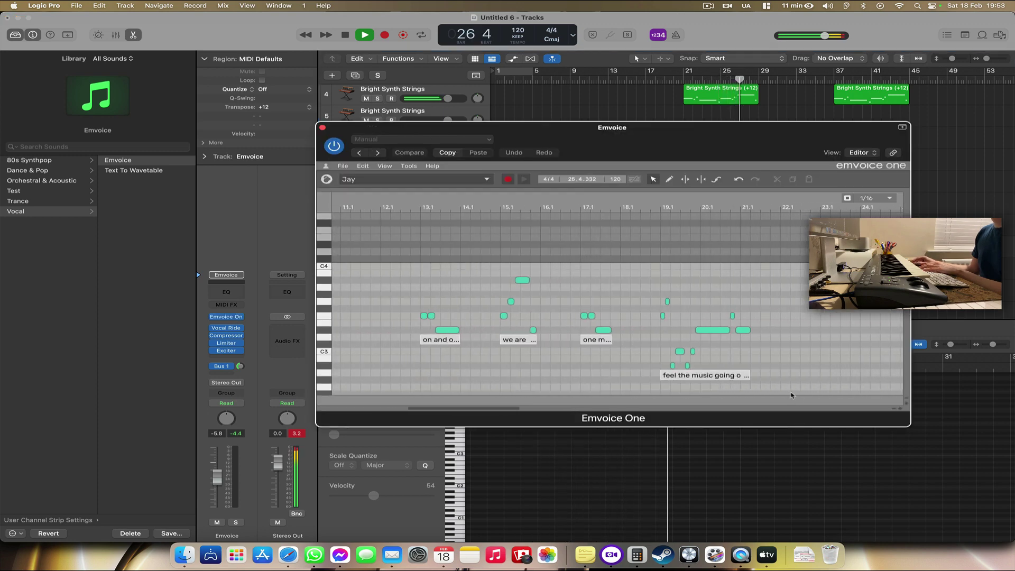
pyautogui.moveTo(792, 395); pyautogui.dragTo(427, 275)
pyautogui.press('Delete')
# Step: Move the plug-in window out of the way and rename the duplicate track as "Emvoice higher"
pyautogui.moveTo(517, 127); pyautogui.dragTo(627, 468)
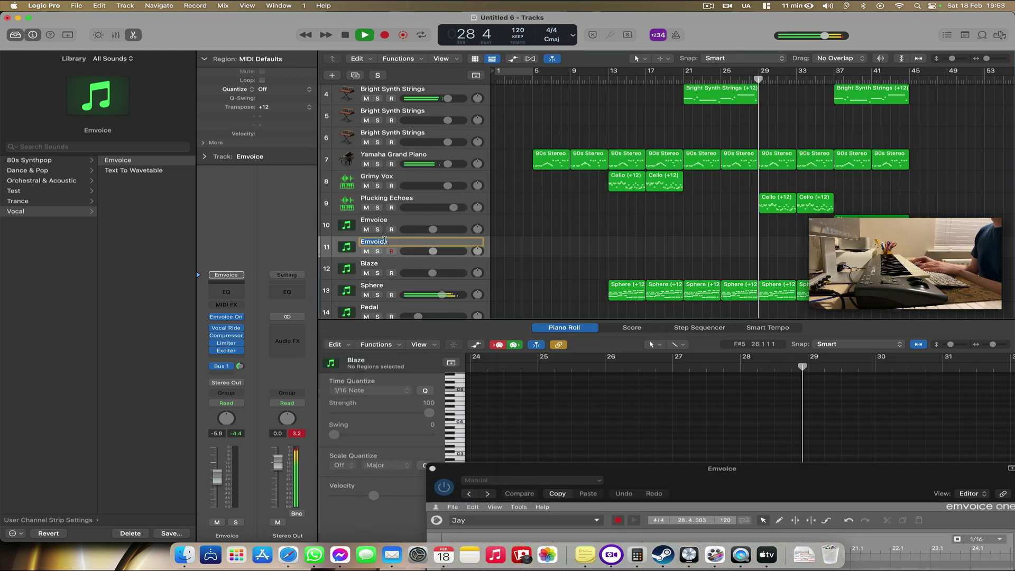
pyautogui.doubleClick(396, 242)
pyautogui.write('higher')
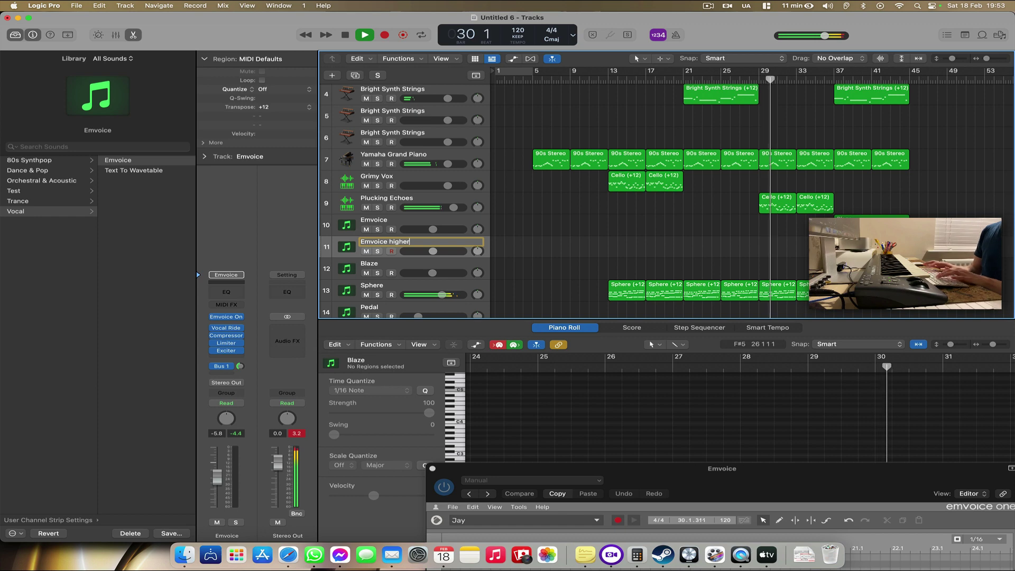
pyautogui.press('Return')
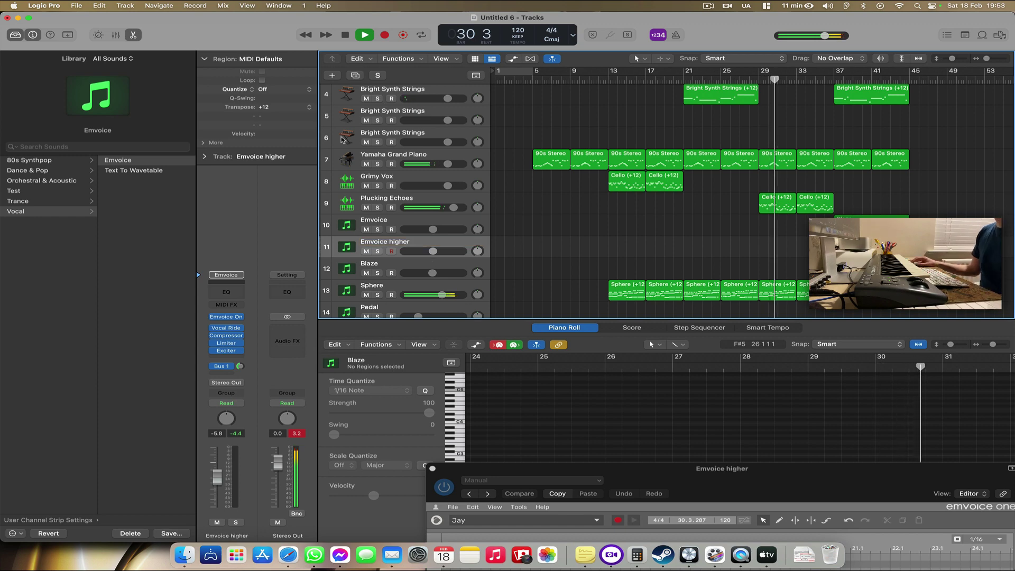
# Step: Add a new software instrument track below the Emvoice higher track
pyautogui.click(99, 5)
pyautogui.moveTo(126, 5)
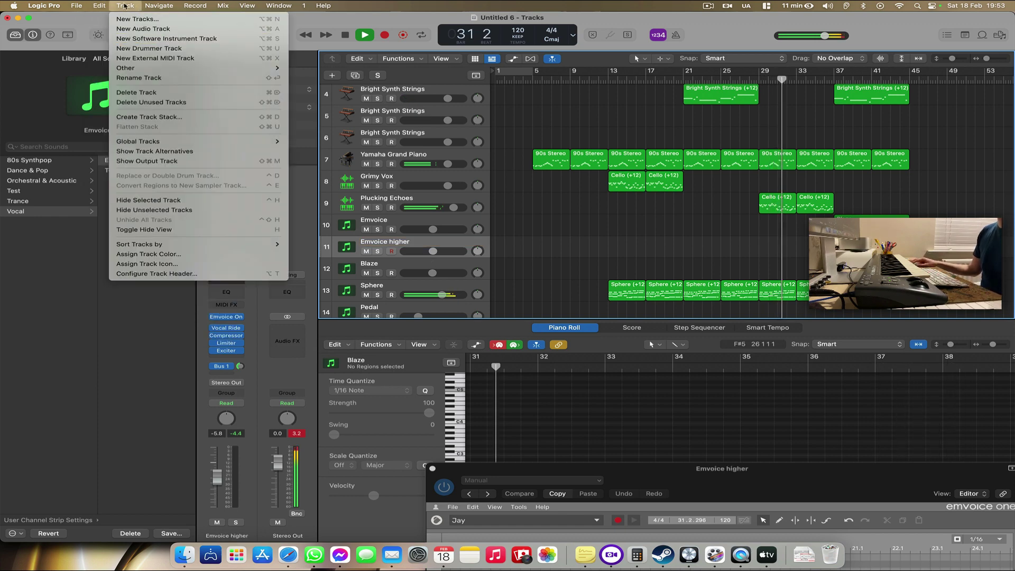
pyautogui.click(134, 39)
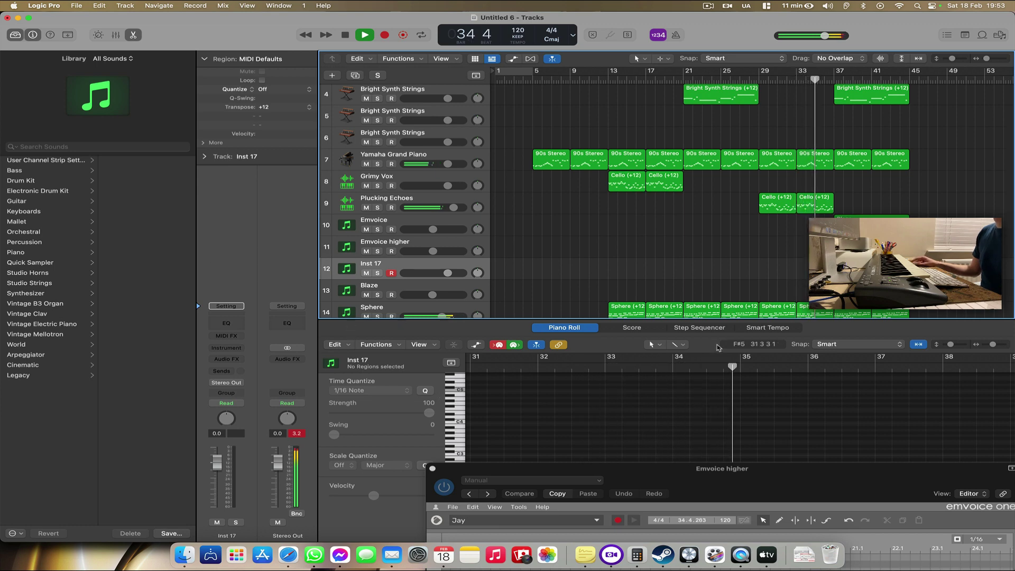
# Step: Set the delay of all regions on both Strings (Apple) tracks to -40
pyautogui.scroll(-5, 478, 243)
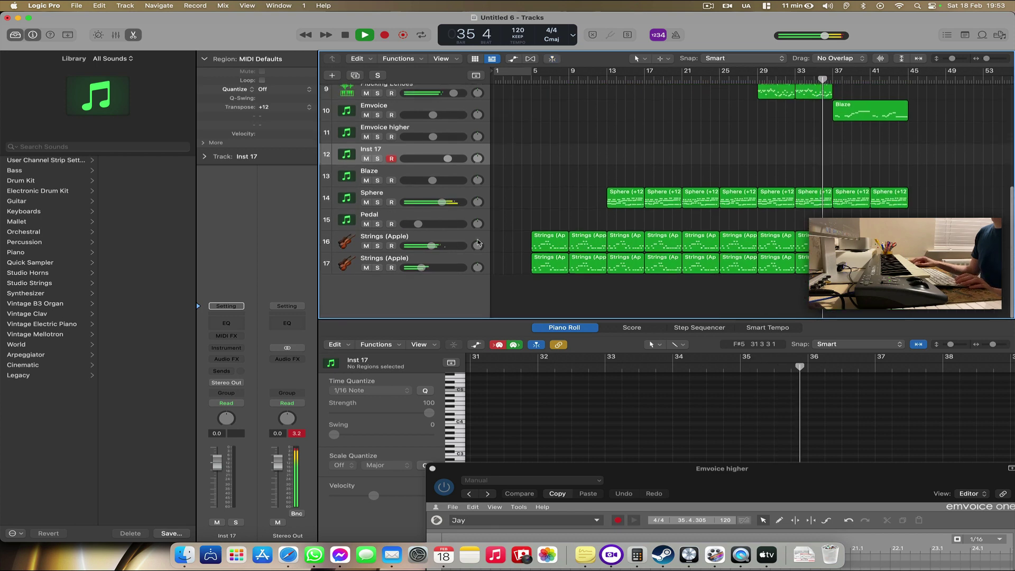
pyautogui.click(478, 243)
pyautogui.click(216, 144)
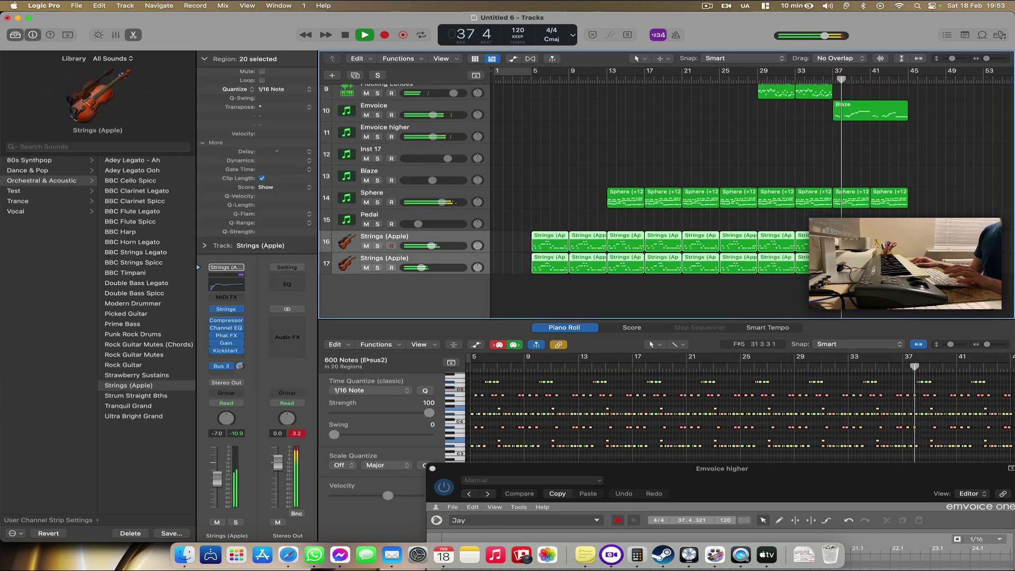
pyautogui.doubleClick(272, 151)
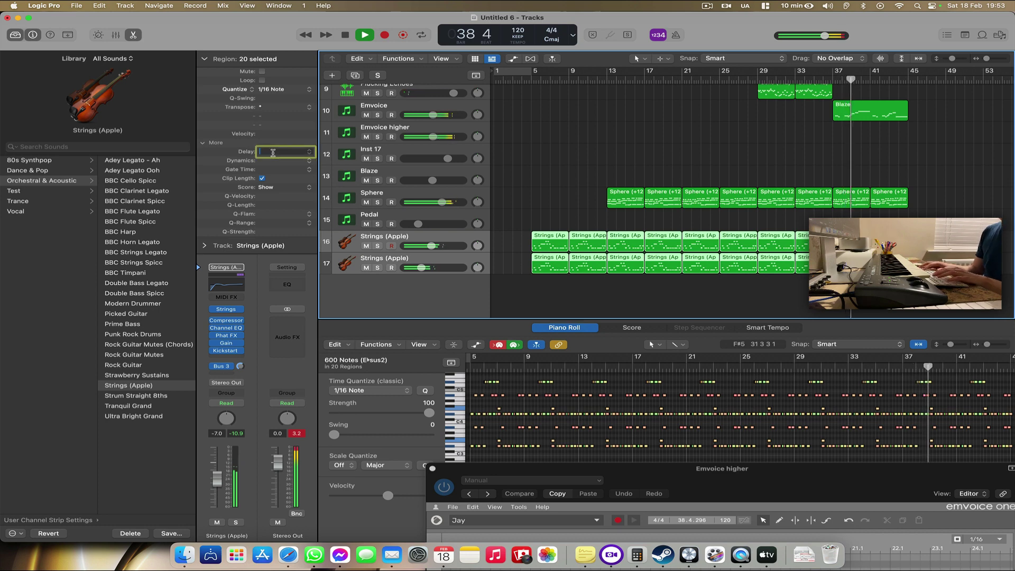
pyautogui.write('-40')
pyautogui.press('Return')
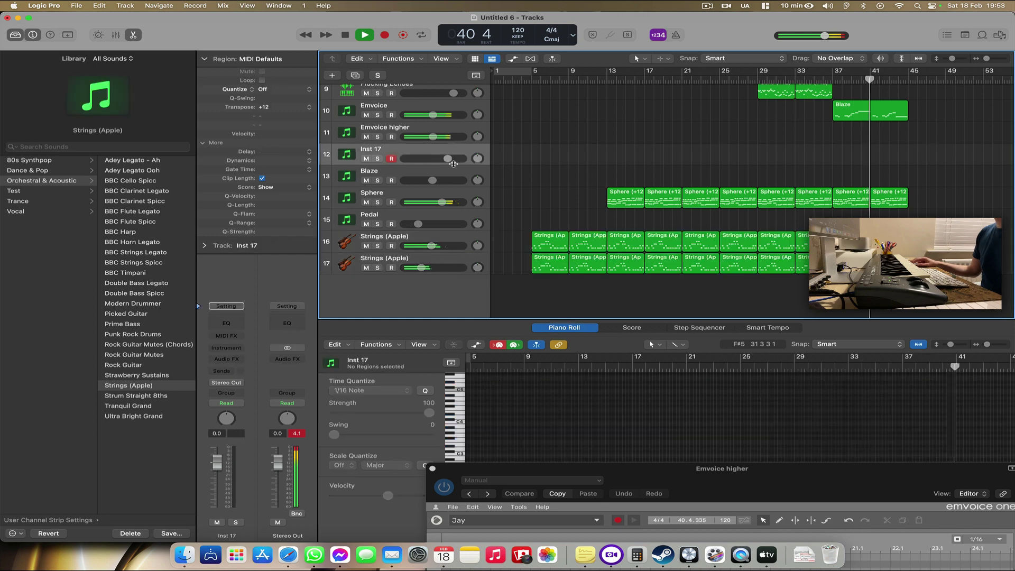
# Step: Load the Blaze channel strip setting from the Dance & Pop user settings onto the new instrument track
pyautogui.click(429, 157)
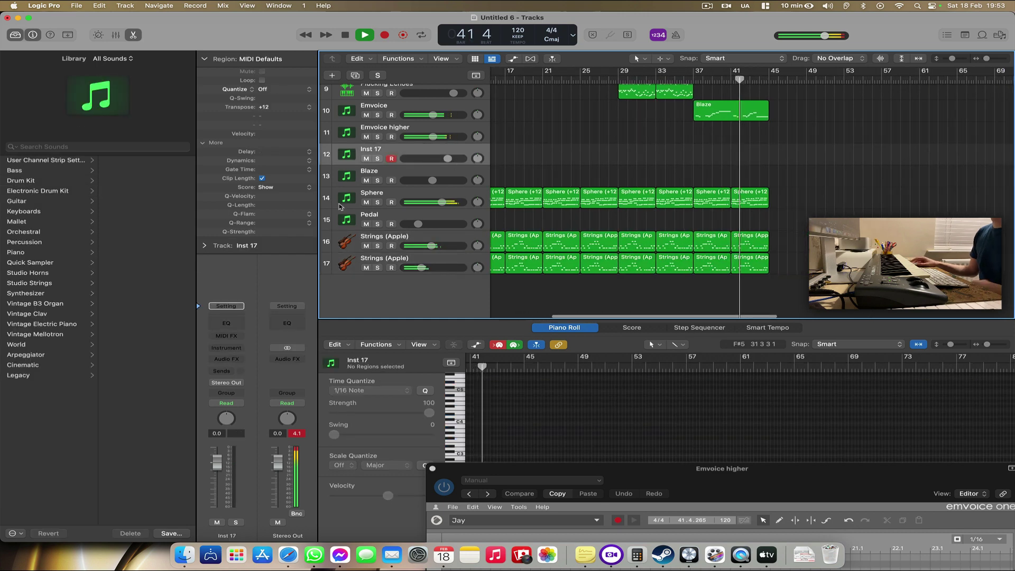
pyautogui.click(50, 159)
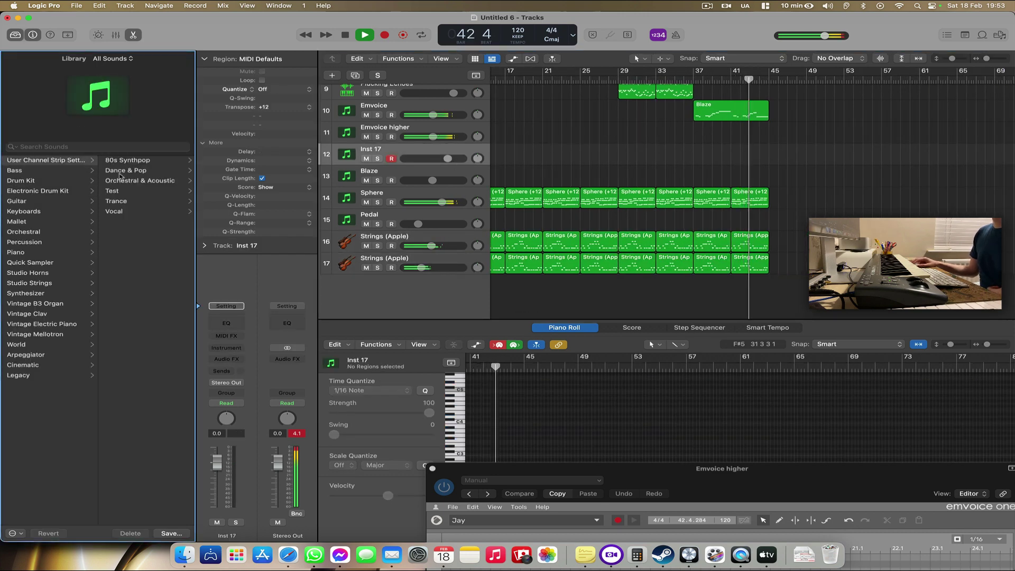
pyautogui.click(121, 180)
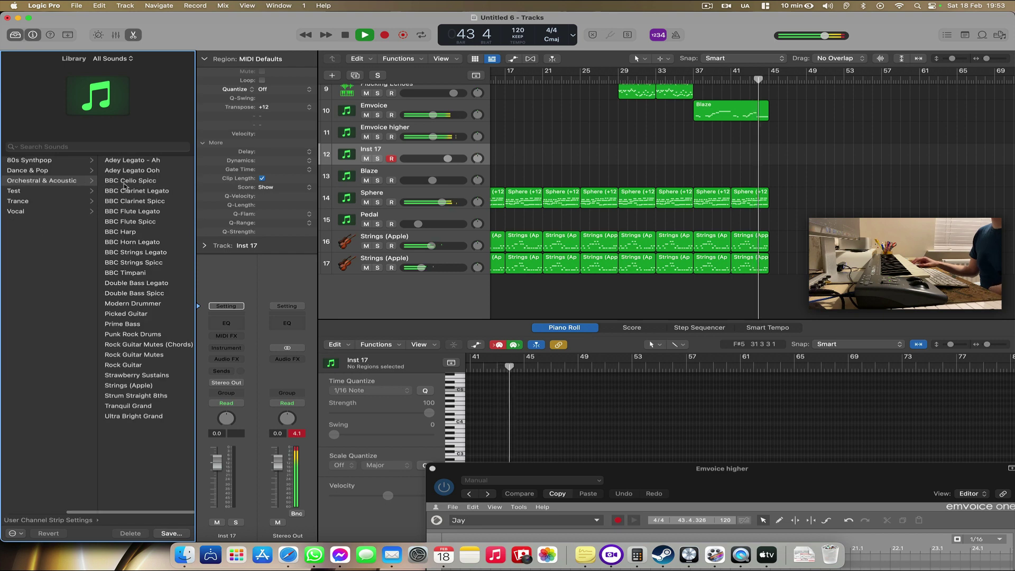
pyautogui.click(74, 173)
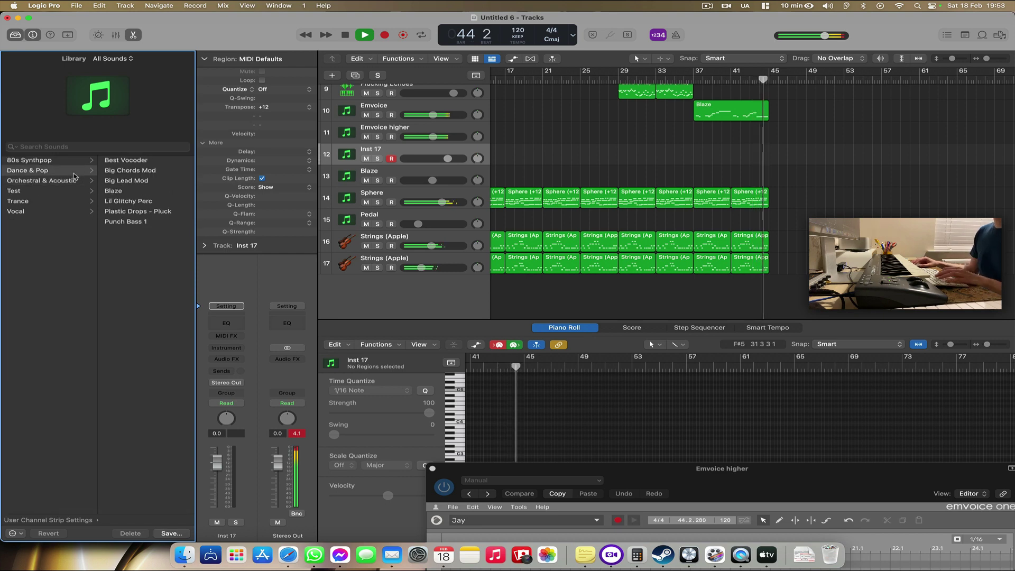
pyautogui.click(116, 191)
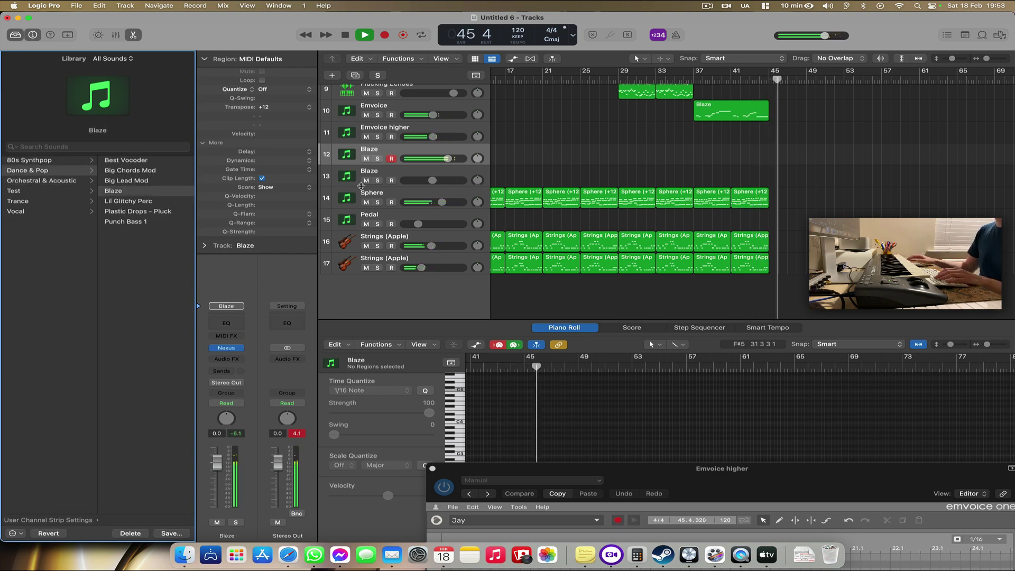
# Step: Record a melody on the new Blaze track from bar 29 to bar 37, starting playback around bar 27
pyautogui.click(603, 78)
pyautogui.press('space')
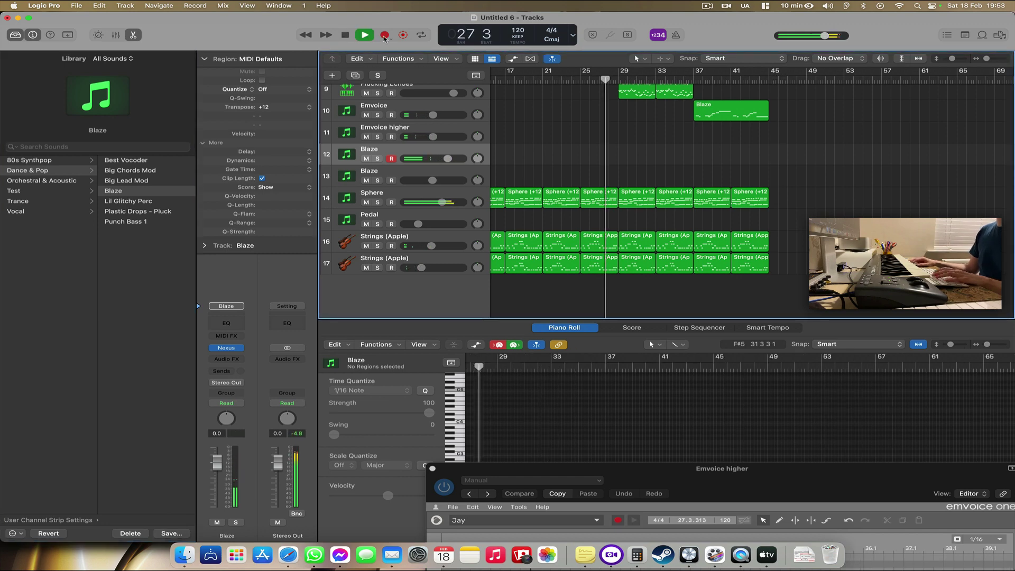
pyautogui.click(384, 36)
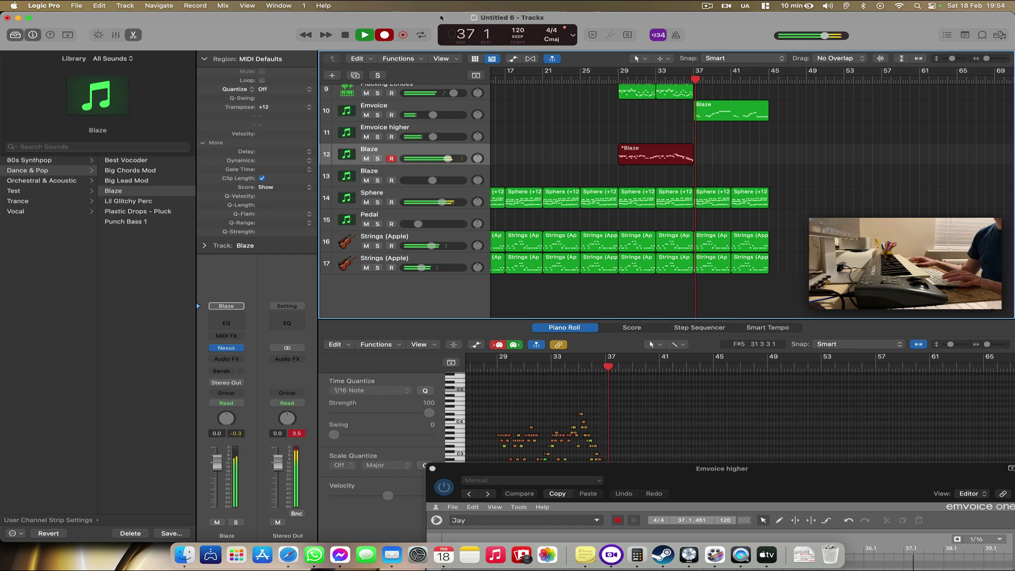
pyautogui.click(598, 80)
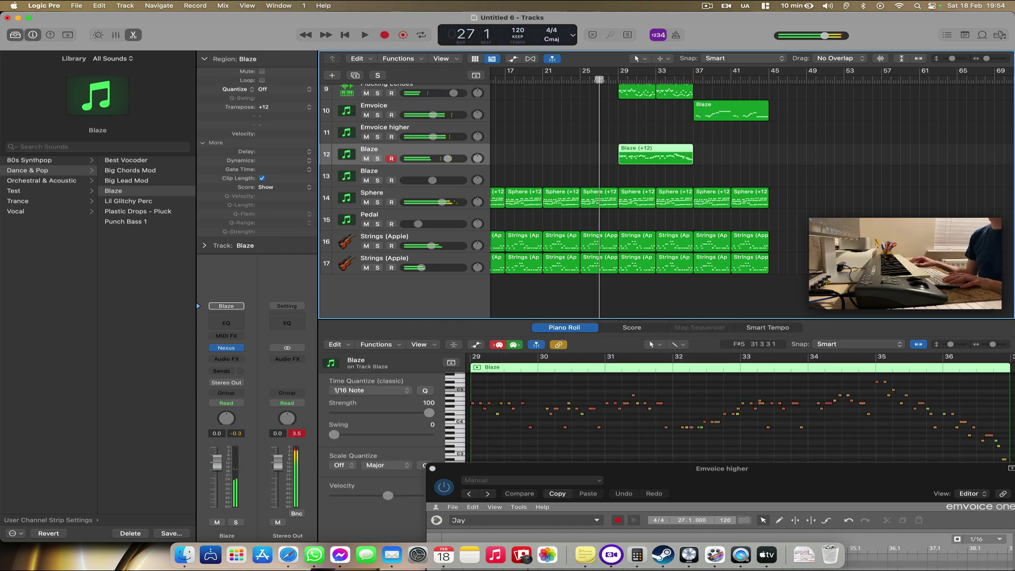
# Step: Play back the recorded Blaze region and quantize all its notes to 1/16
pyautogui.click(630, 171)
pyautogui.click(632, 159)
pyautogui.click(657, 369)
# Step: Try the Double Speed MIDI transform on all notes of the recorded Blaze region, and undo it
pyautogui.click(399, 347)
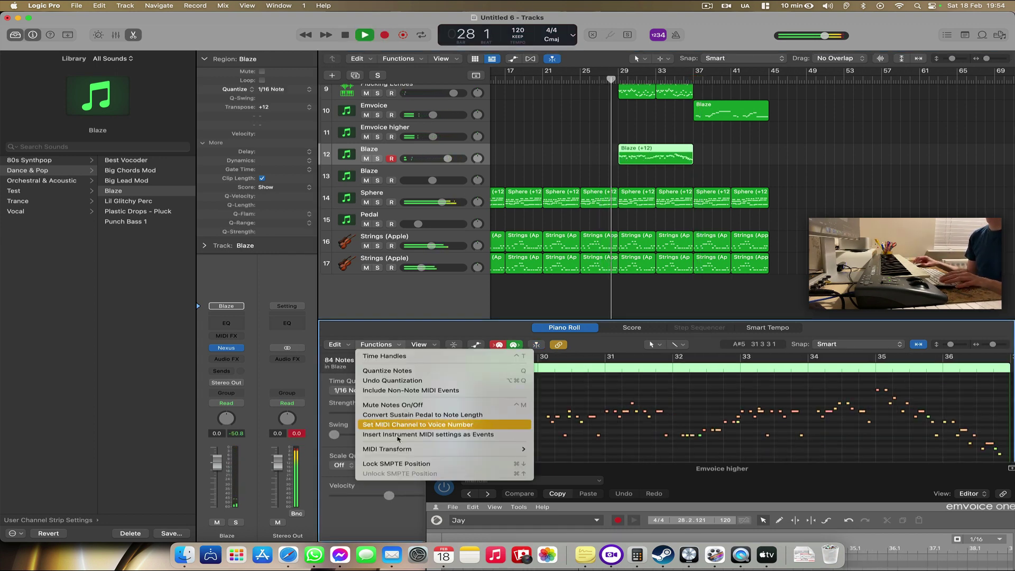
pyautogui.moveTo(502, 448)
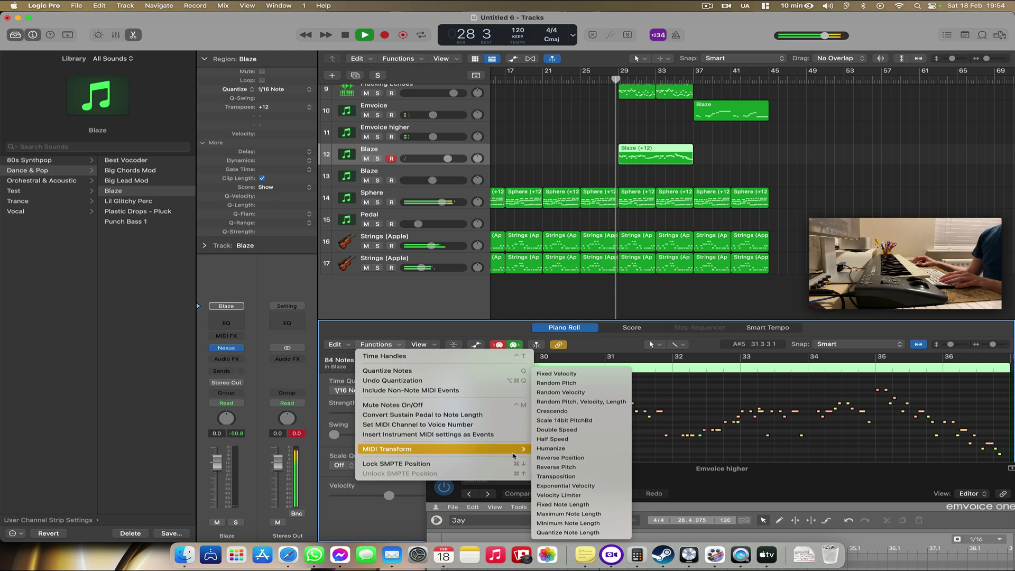
pyautogui.click(571, 430)
pyautogui.click(743, 329)
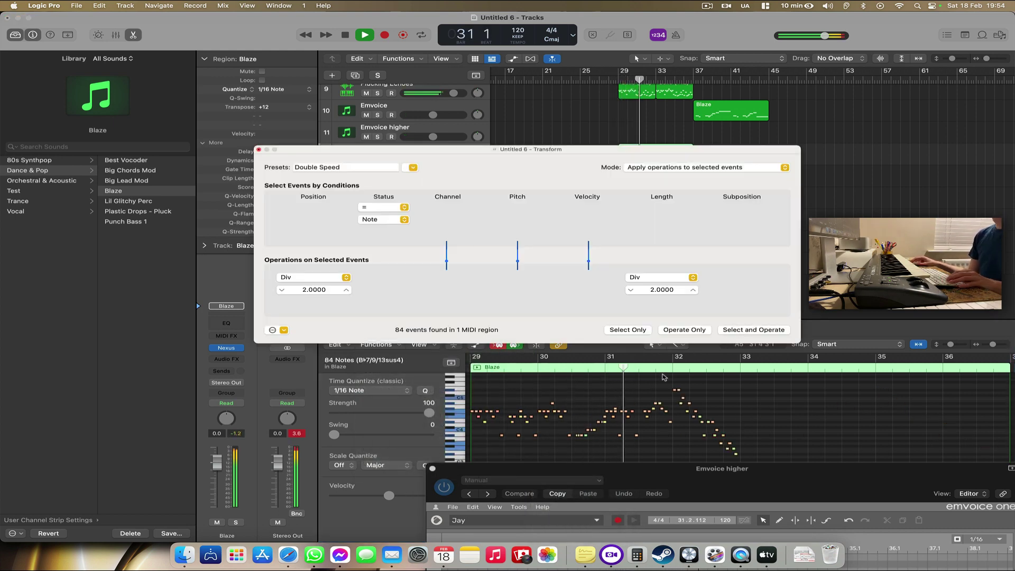
pyautogui.press('super+z')
# Step: Apply the Fixed Note Length transform with length 0 0 1 0 to all notes of the Blaze region
pyautogui.click(413, 167)
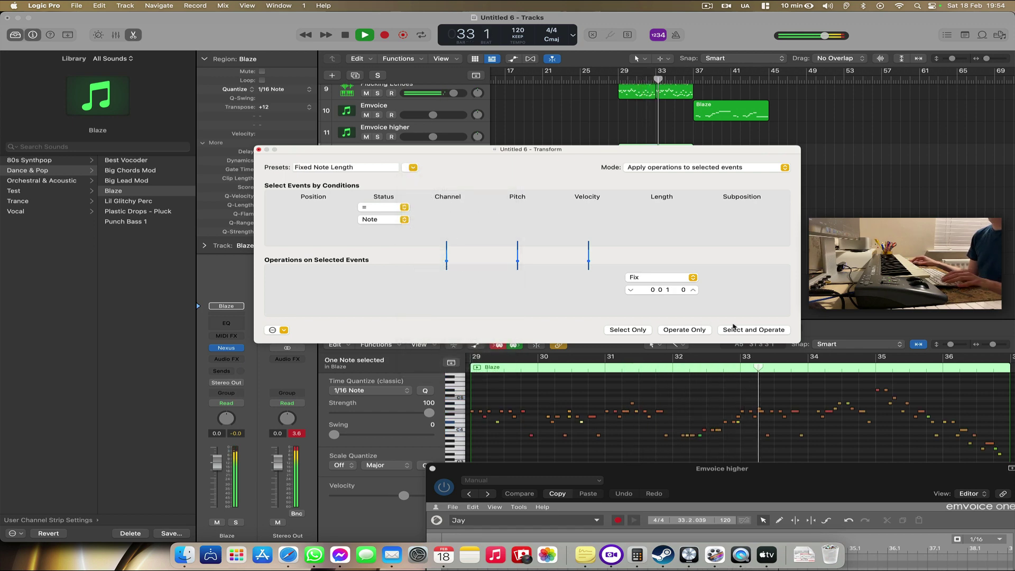
pyautogui.click(738, 330)
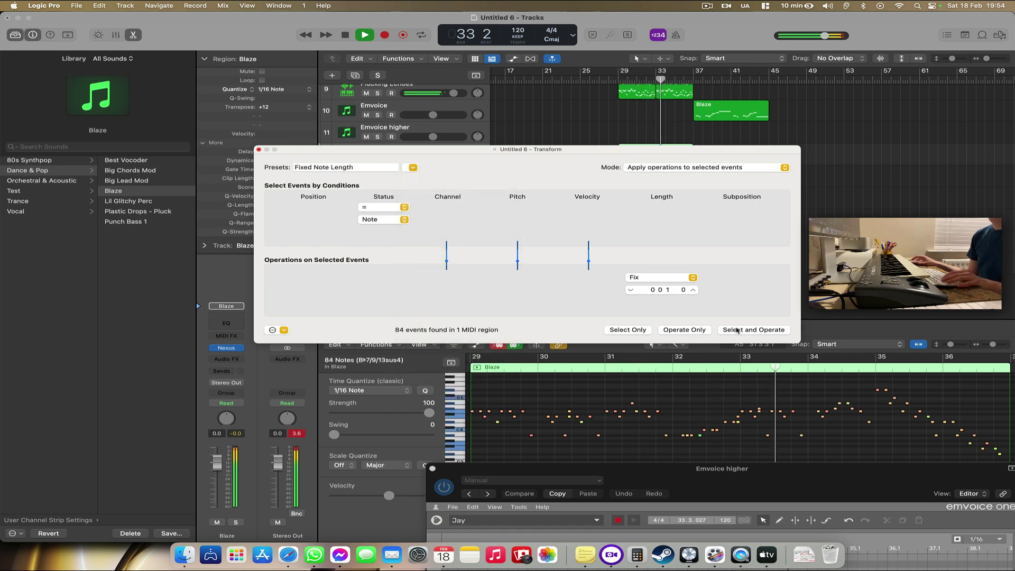
pyautogui.click(259, 150)
# Step: Copy the recorded Blaze region to bar 37 on the same track and set the track's volume to -3.8 dB
pyautogui.click(652, 157)
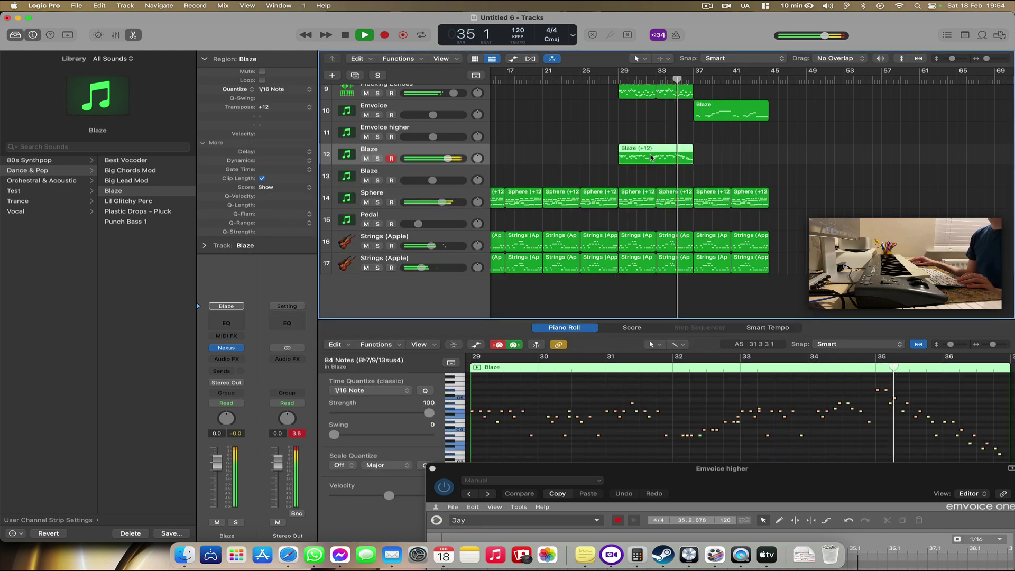
pyautogui.moveTo(652, 157); pyautogui.dragTo(727, 157)
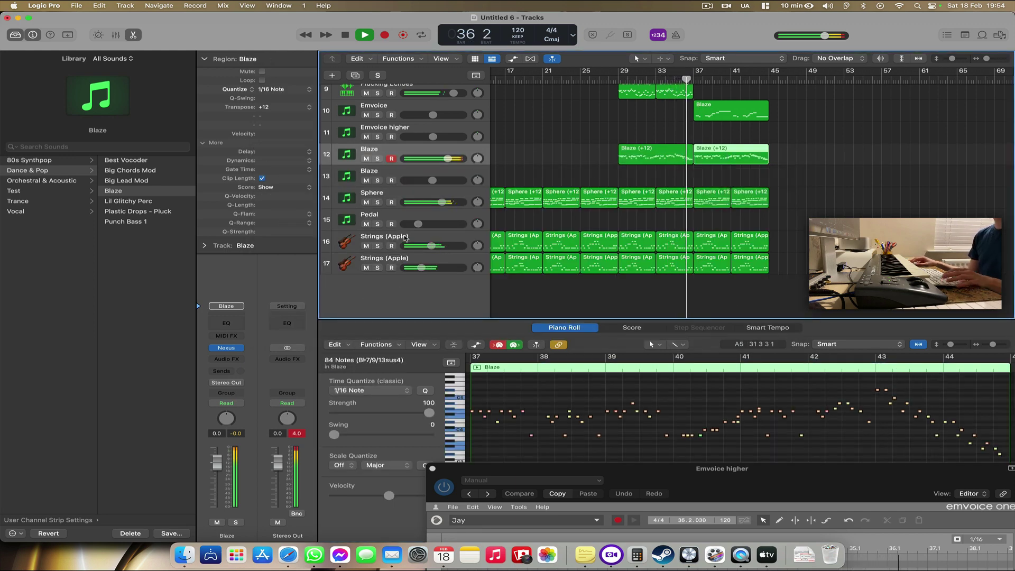
pyautogui.moveTo(447, 159); pyautogui.dragTo(437, 159)
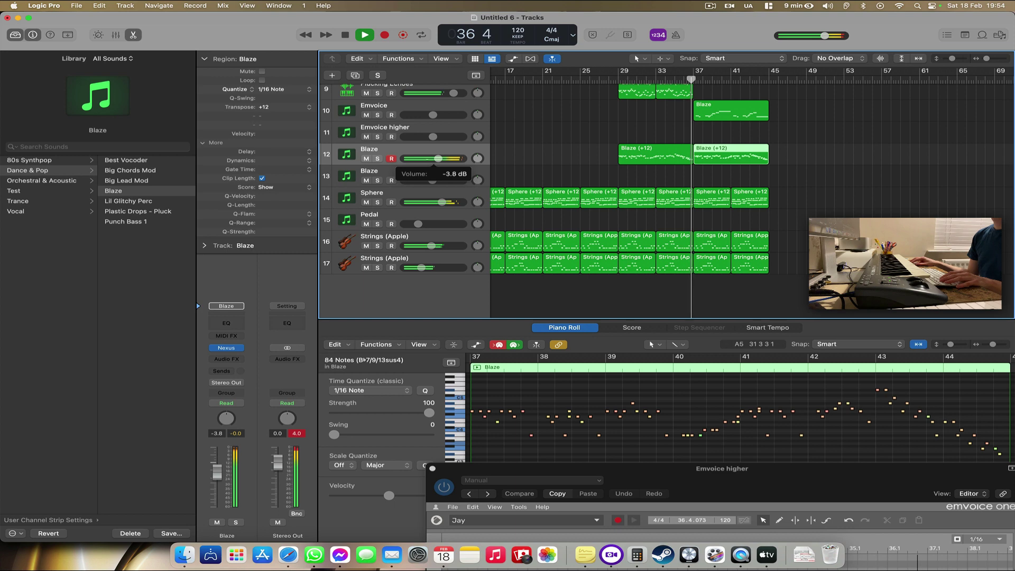
# Step: Set the transpose of the copied Blaze region at bar 37 to +24
pyautogui.doubleClick(274, 110)
pyautogui.write('24')
pyautogui.press('Return')
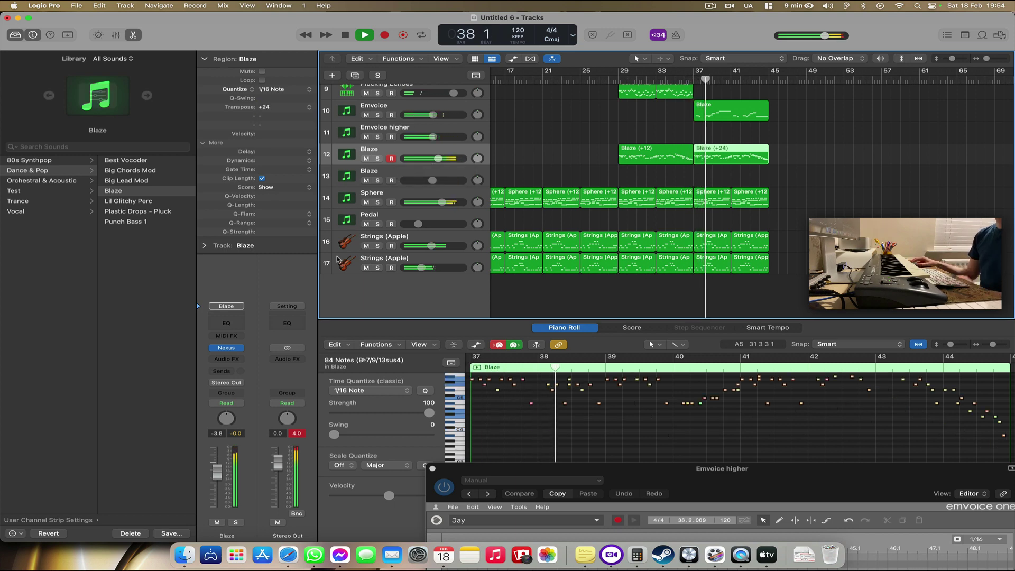
# Step: Open the Blaze track's Nexus instrument, show its librarian page, and move the plug-in window clear of the tracks
pyautogui.click(231, 349)
pyautogui.click(232, 349)
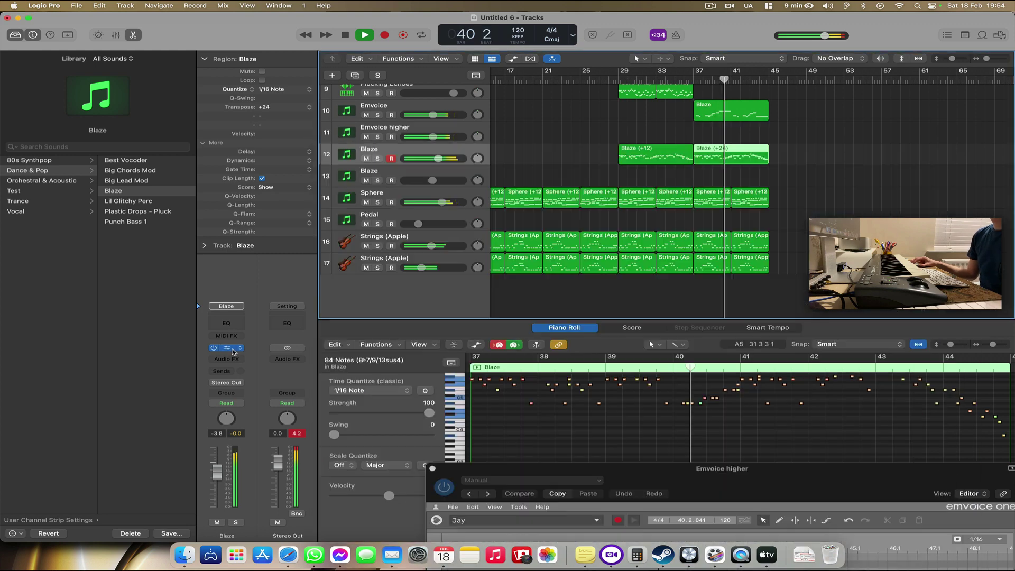
pyautogui.click(231, 350)
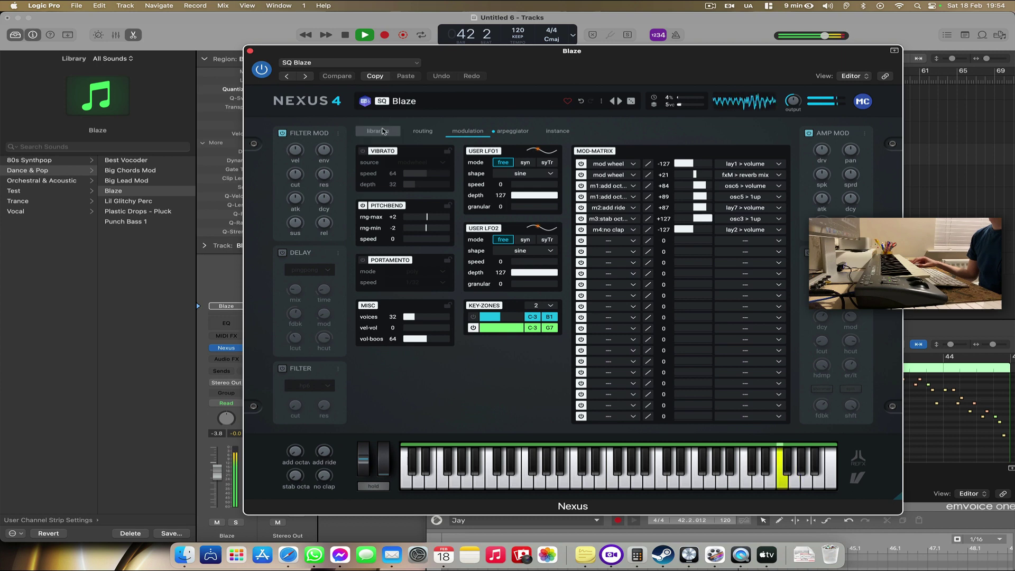
pyautogui.click(376, 131)
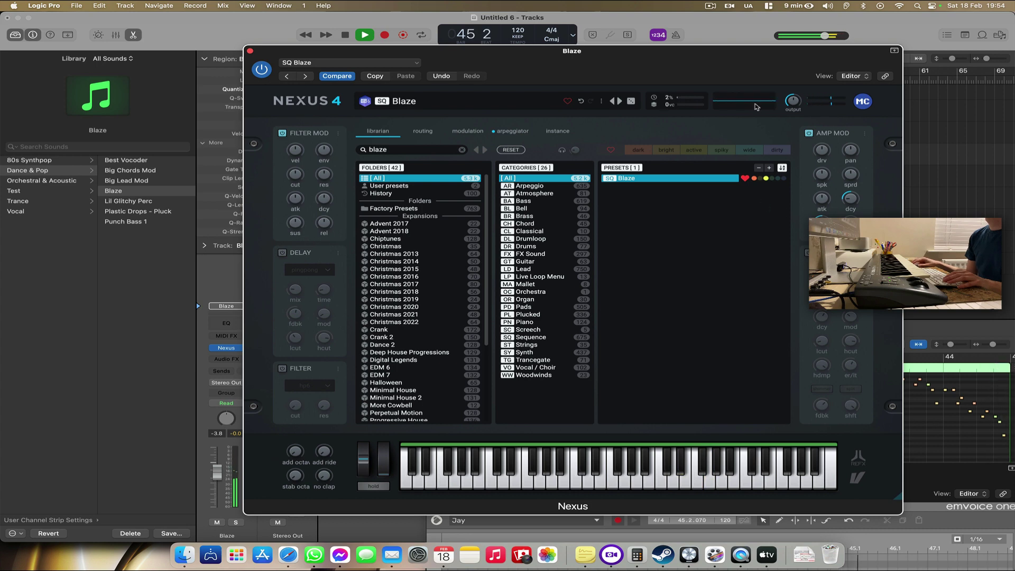
pyautogui.moveTo(721, 66); pyautogui.dragTo(788, 357)
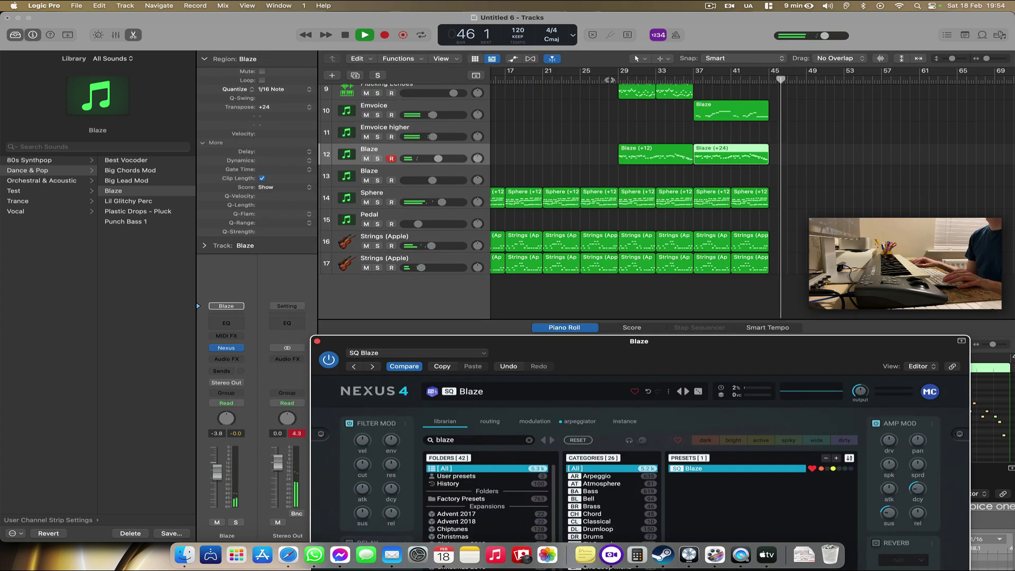
# Step: Replay from about bar 27, set the Blaze track's volume to -2.1 dB, and reduce the amp sustain in Nexus
pyautogui.click(609, 79)
pyautogui.moveTo(446, 160); pyautogui.dragTo(450, 160)
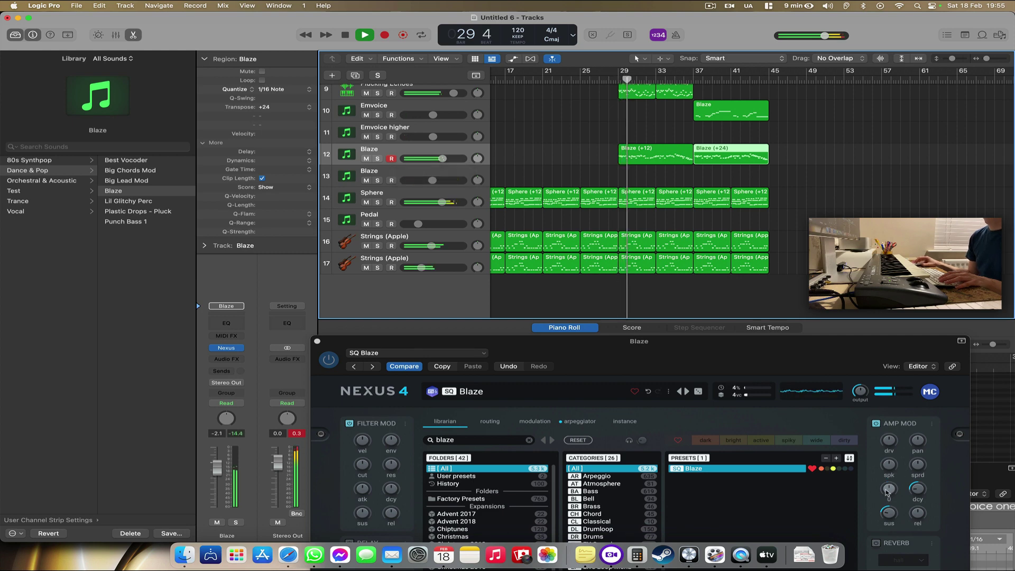
pyautogui.moveTo(892, 514)
pyautogui.mouseDown()
pyautogui.moveTo(918, 482)
pyautogui.moveTo(886, 523)
pyautogui.mouseUp()
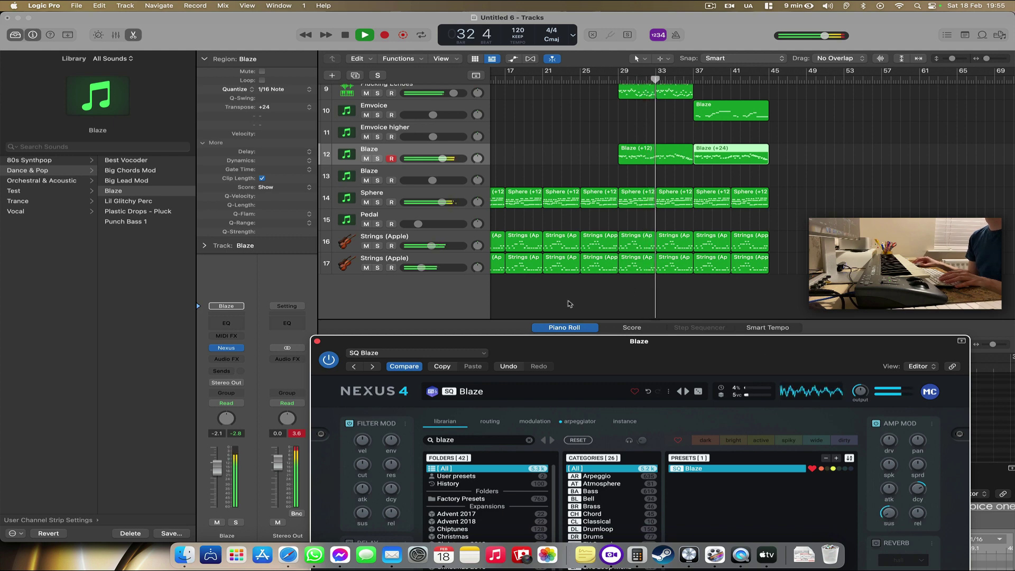
pyautogui.moveTo(867, 373); pyautogui.dragTo(695, 274)
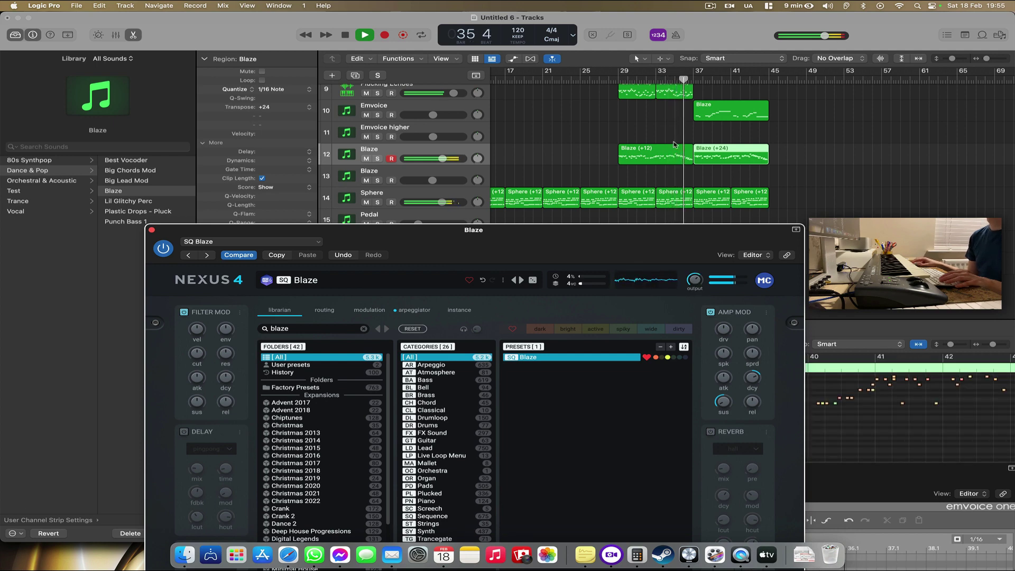
pyautogui.click(629, 178)
pyautogui.click(152, 230)
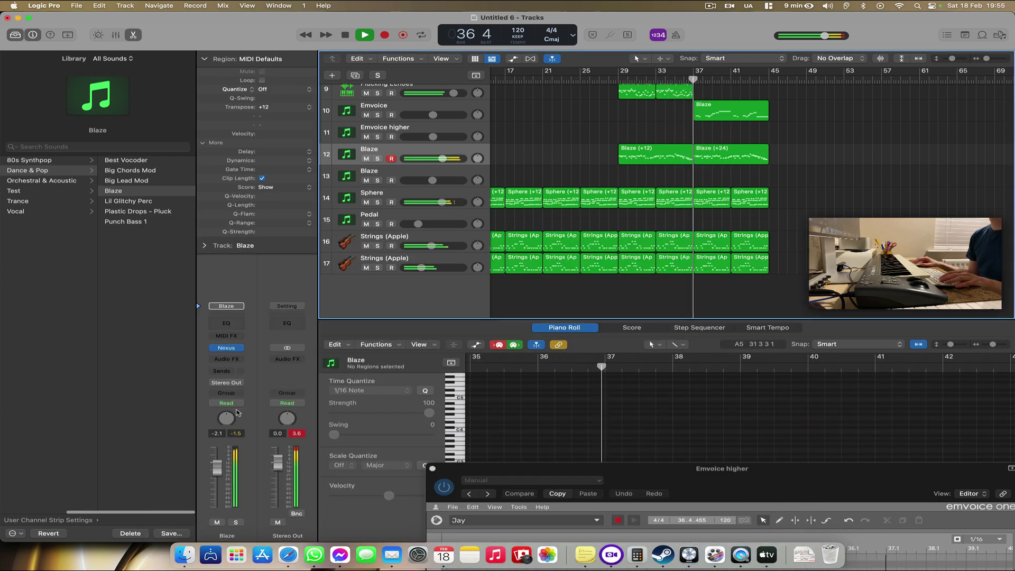
# Step: Insert the stereo Kickstart effect on the Blaze track and set the track's volume to -2.8 dB
pyautogui.click(226, 359)
pyautogui.moveTo(243, 420)
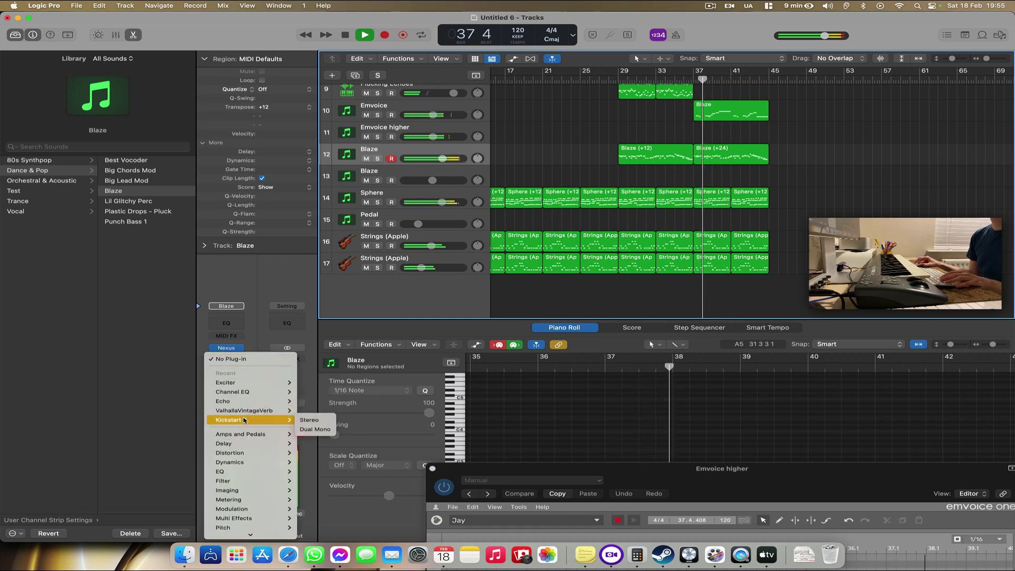
pyautogui.click(312, 419)
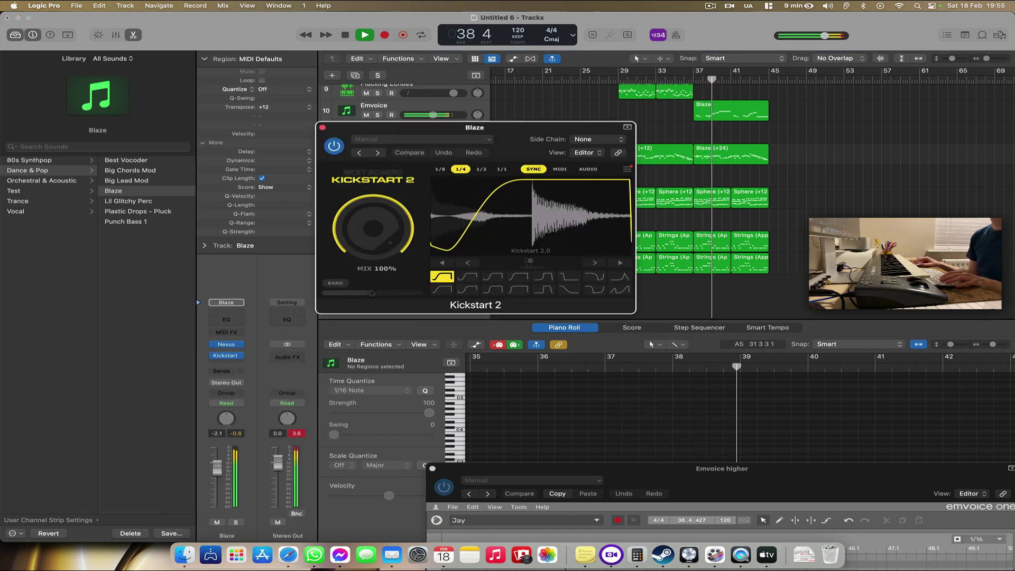
pyautogui.moveTo(217, 468); pyautogui.dragTo(217, 470)
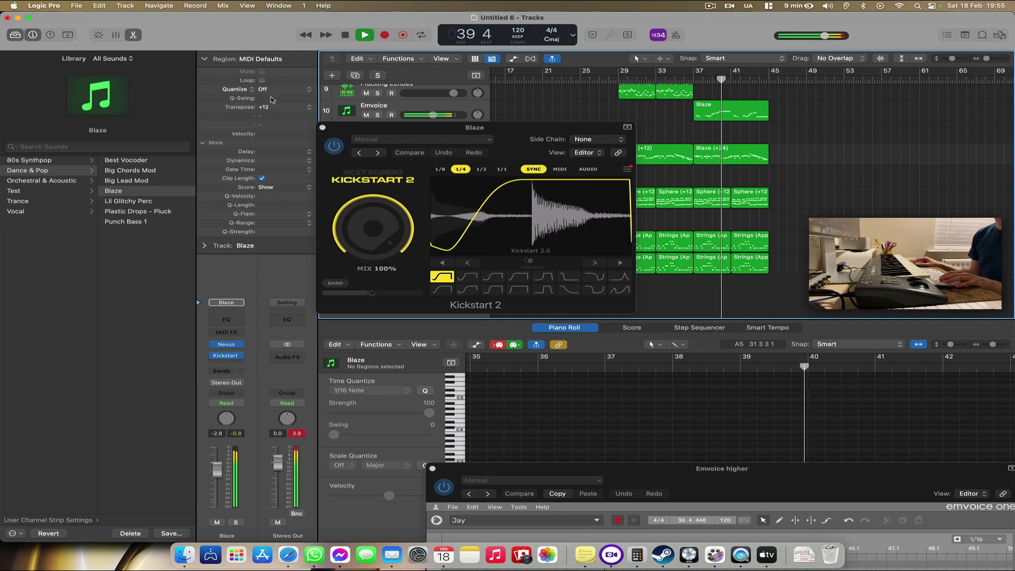
pyautogui.click(322, 127)
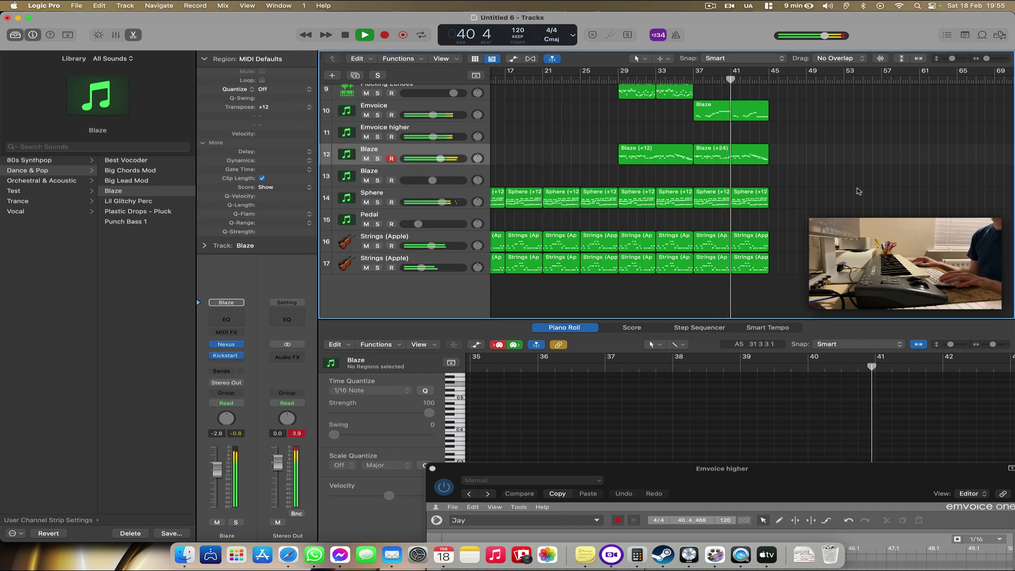
# Step: Reduce the track height in the arrangement and look over all tracks up to bar 45
pyautogui.scroll(5, 325, 128)
pyautogui.scroll(2, 325, 129)
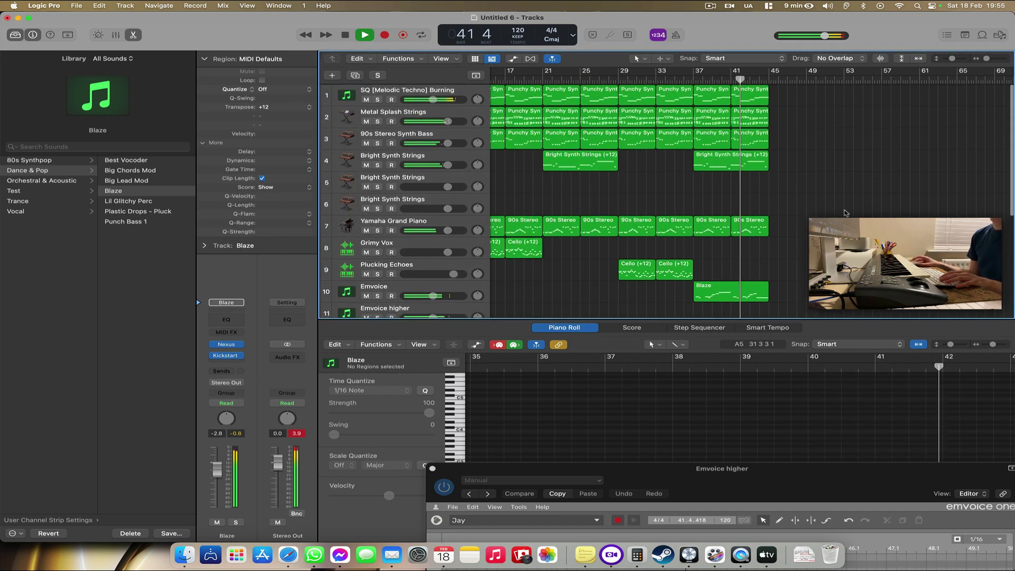
pyautogui.moveTo(952, 59); pyautogui.dragTo(949, 59)
pyautogui.hscroll(-10, 897, 98)
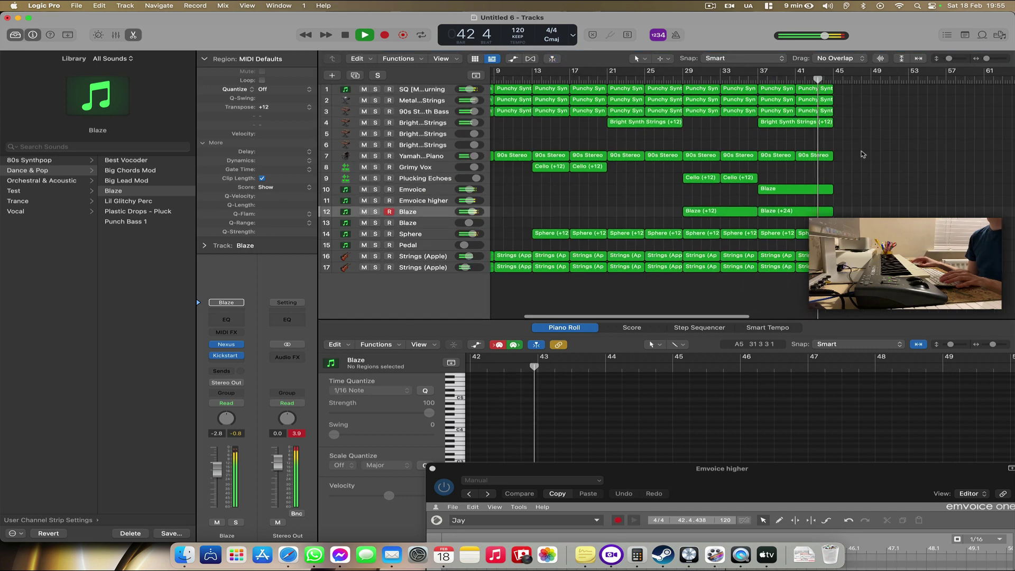